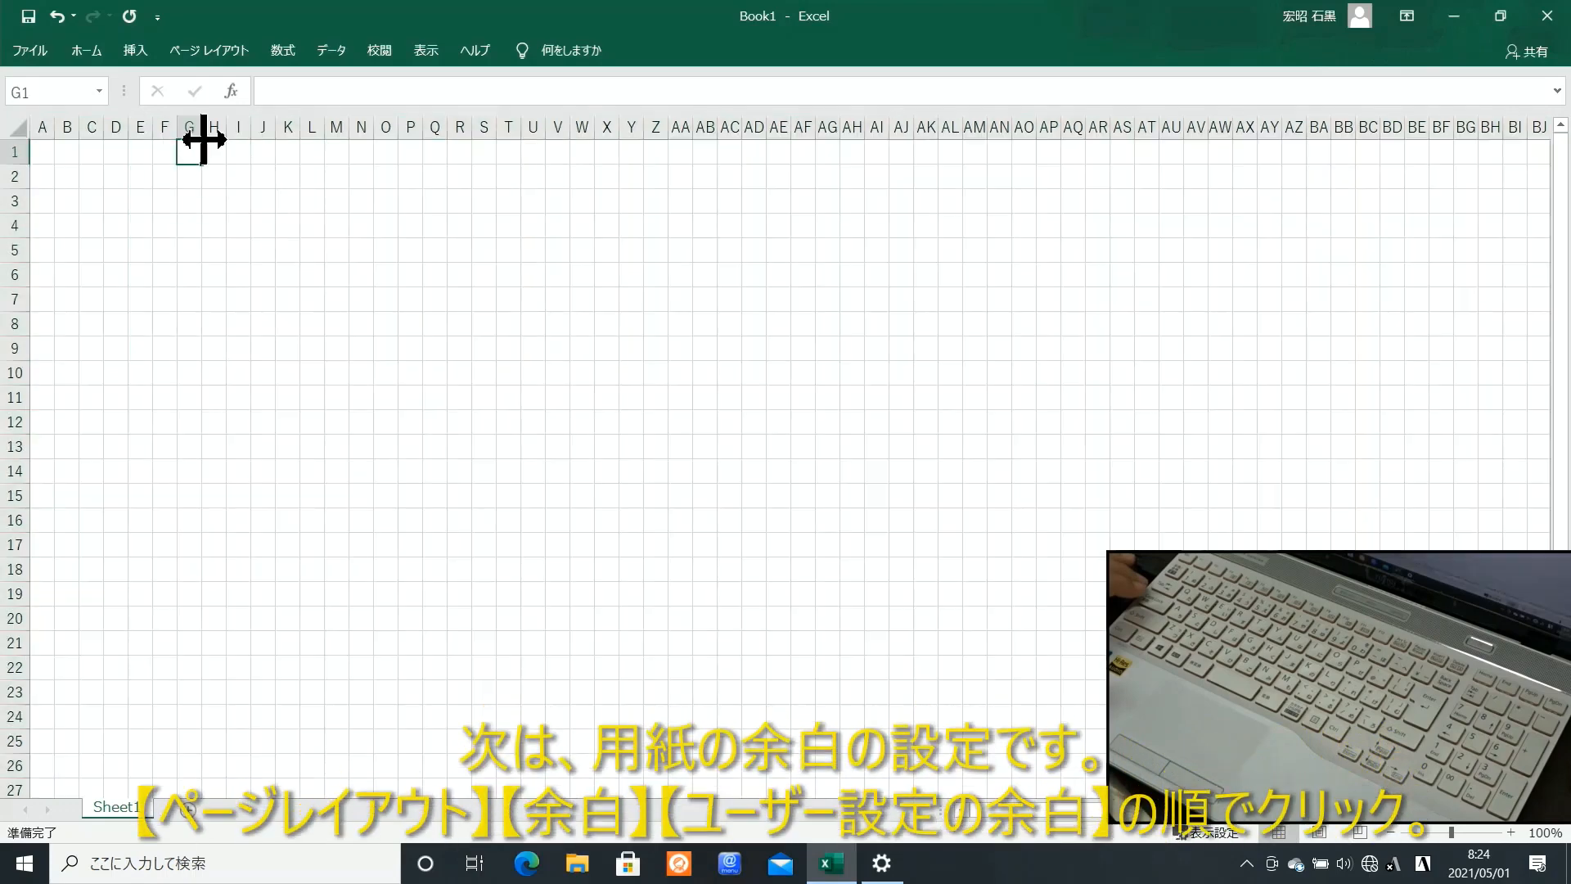
# Step: Set custom page margins of 0 for the top, bottom, left and right edges of the sheet
pyautogui.click(214, 50)
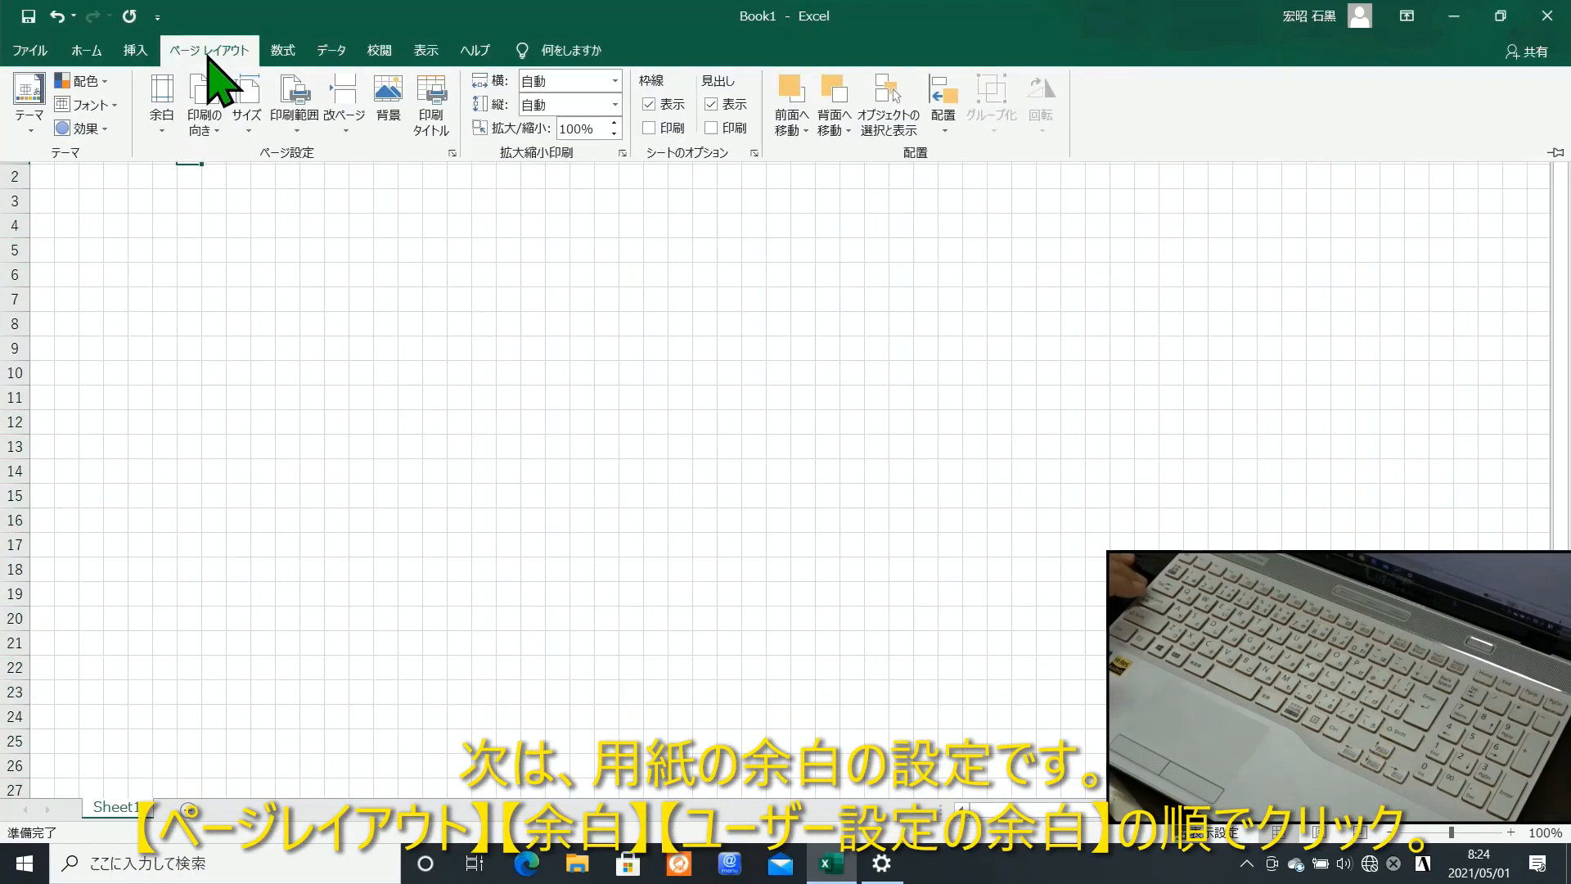
pyautogui.click(162, 114)
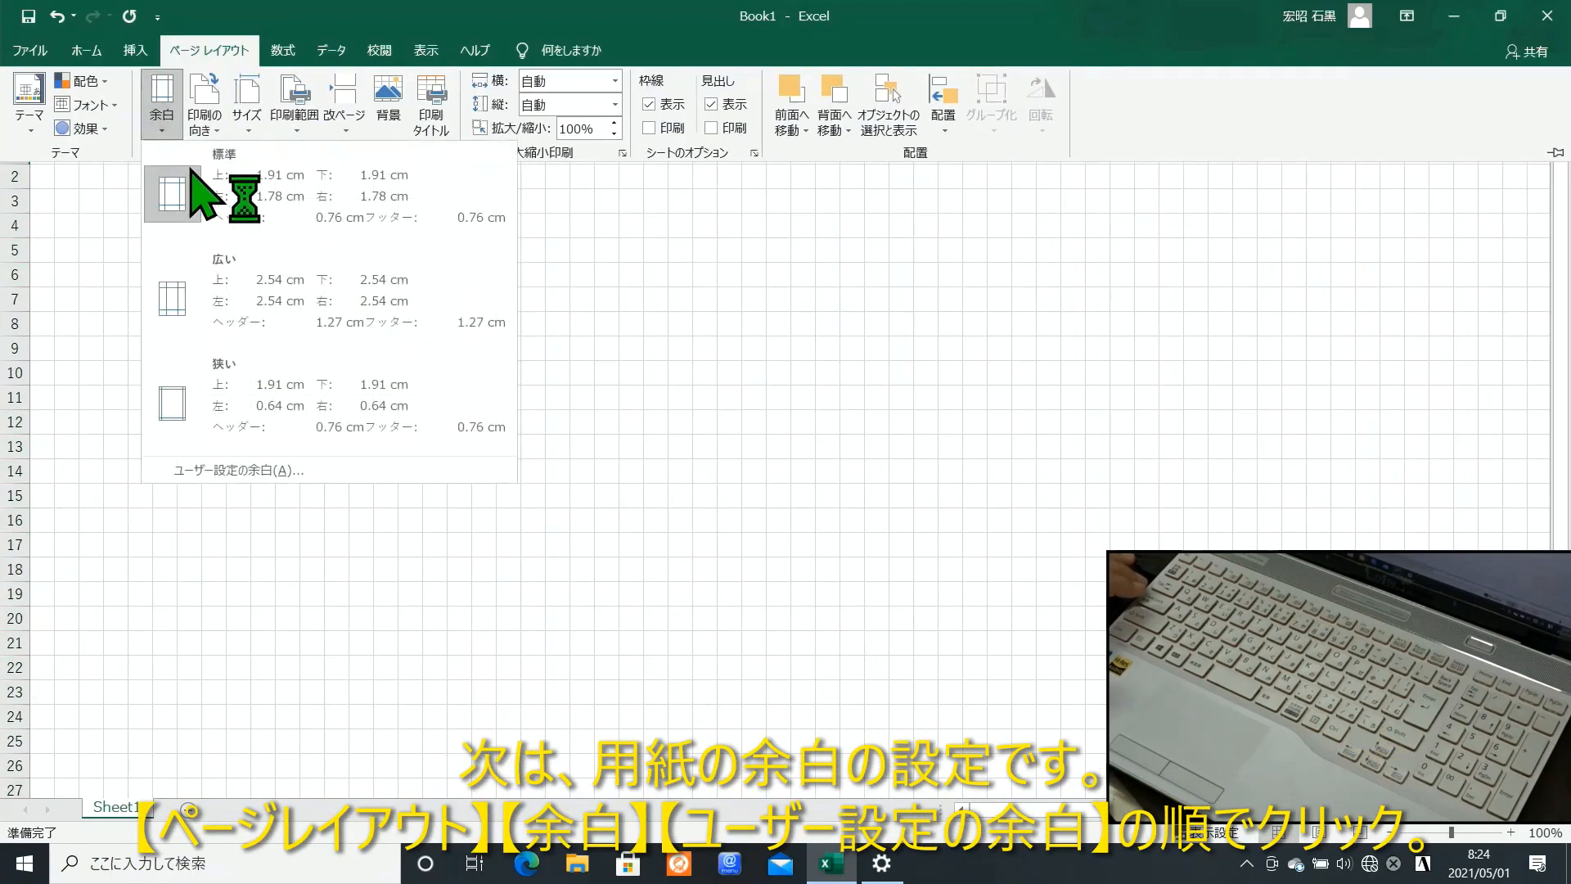
pyautogui.click(262, 472)
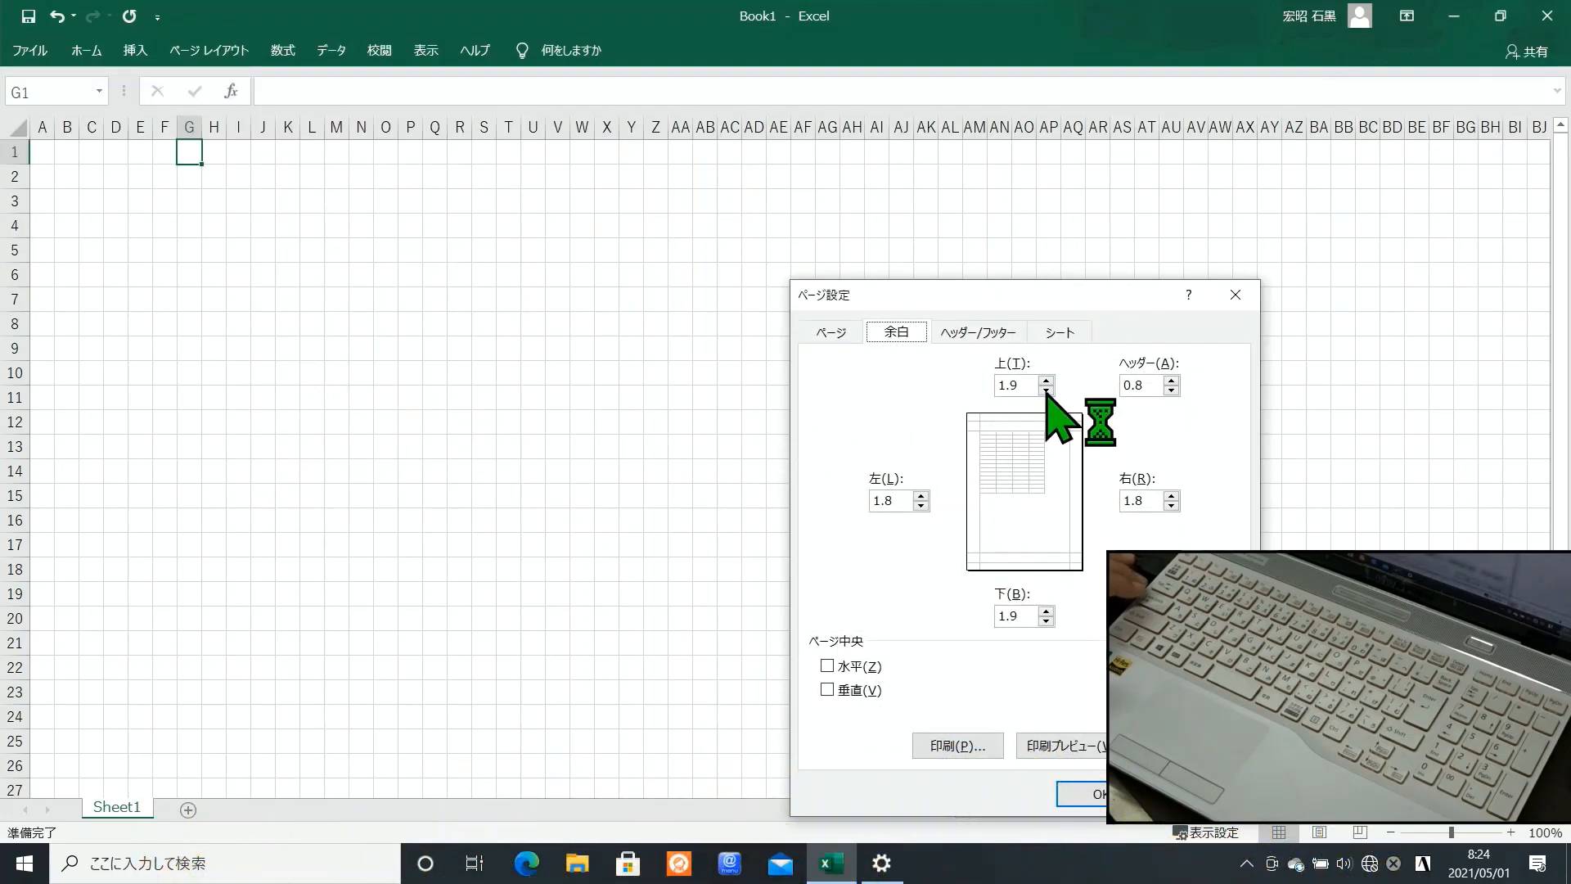
pyautogui.click(1046, 391)
pyautogui.click(1046, 391)
pyautogui.click(1047, 391)
pyautogui.click(1047, 391)
pyautogui.moveTo(1022, 294); pyautogui.dragTo(670, 284)
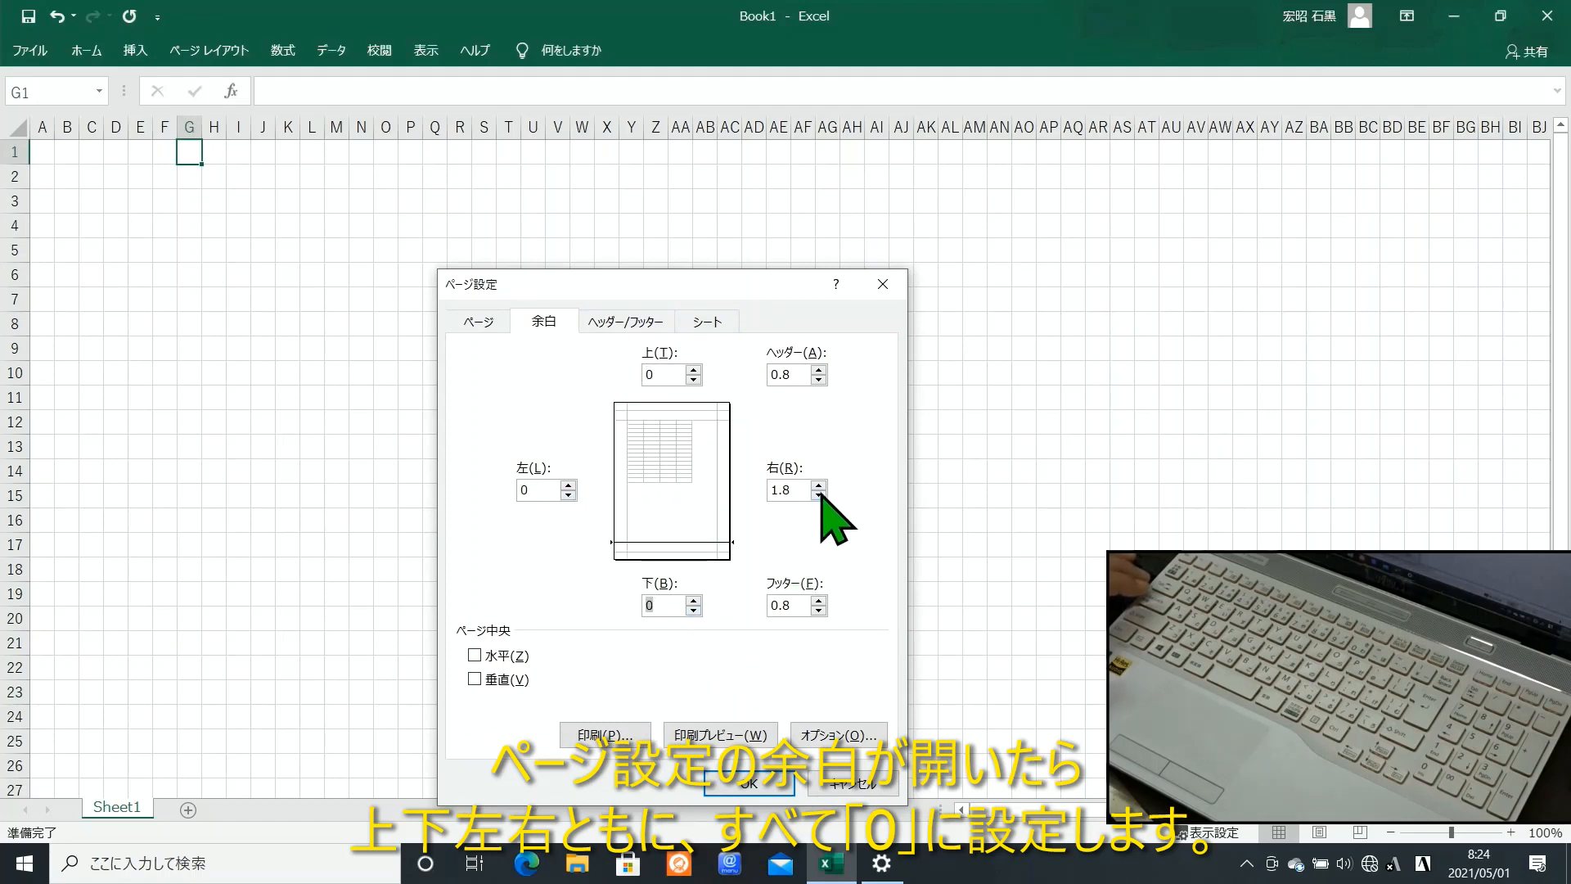
pyautogui.click(760, 784)
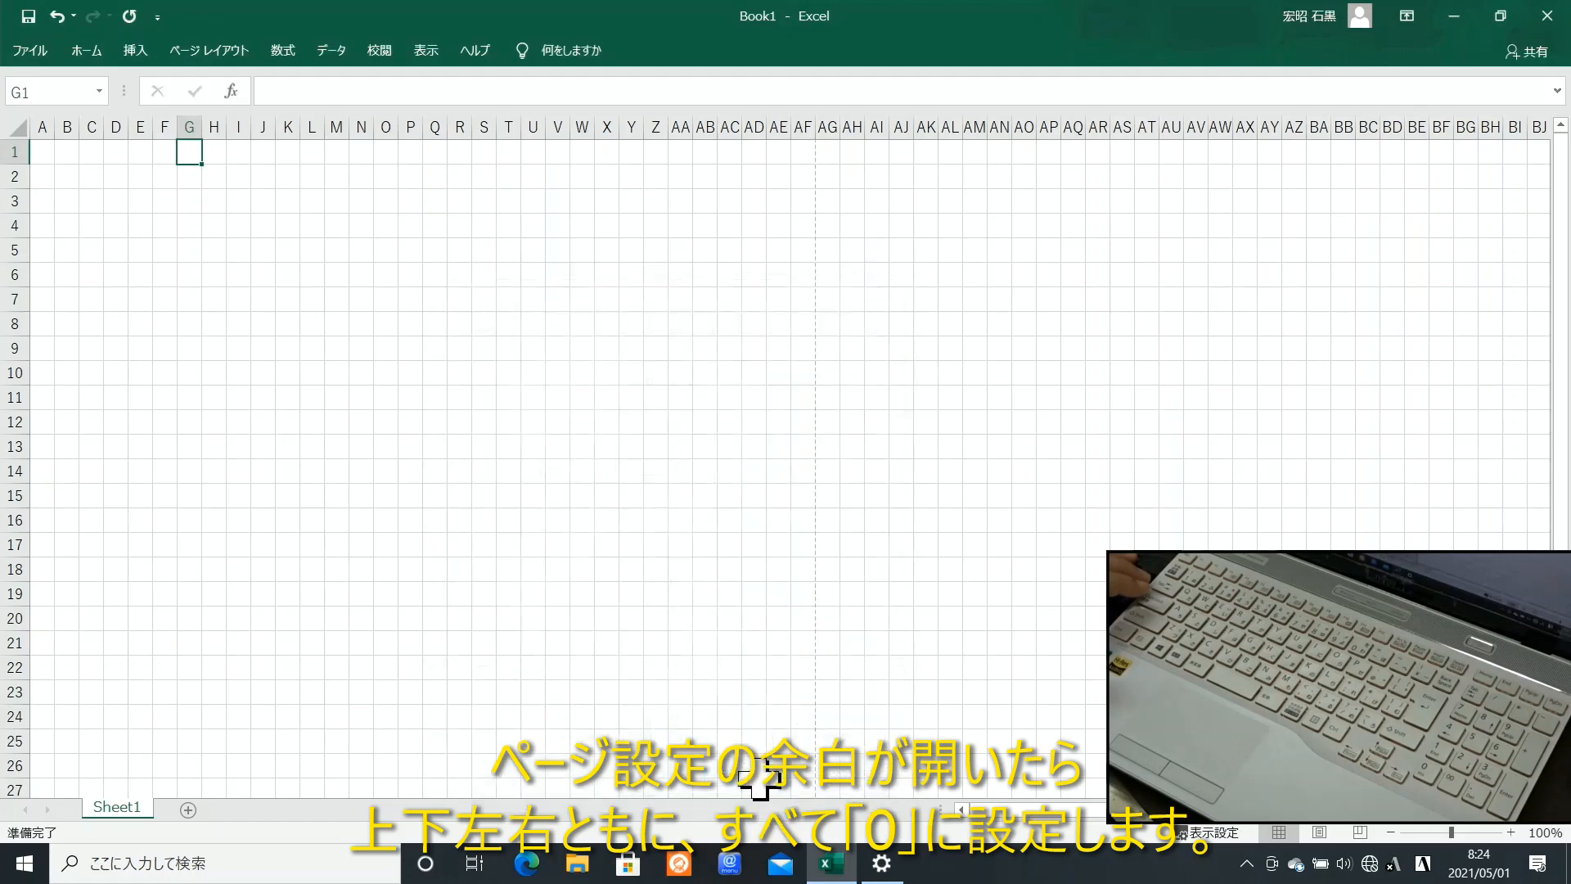
# Step: Set the page to landscape orientation (横) with A4 paper size
pyautogui.click(211, 51)
pyautogui.click(209, 121)
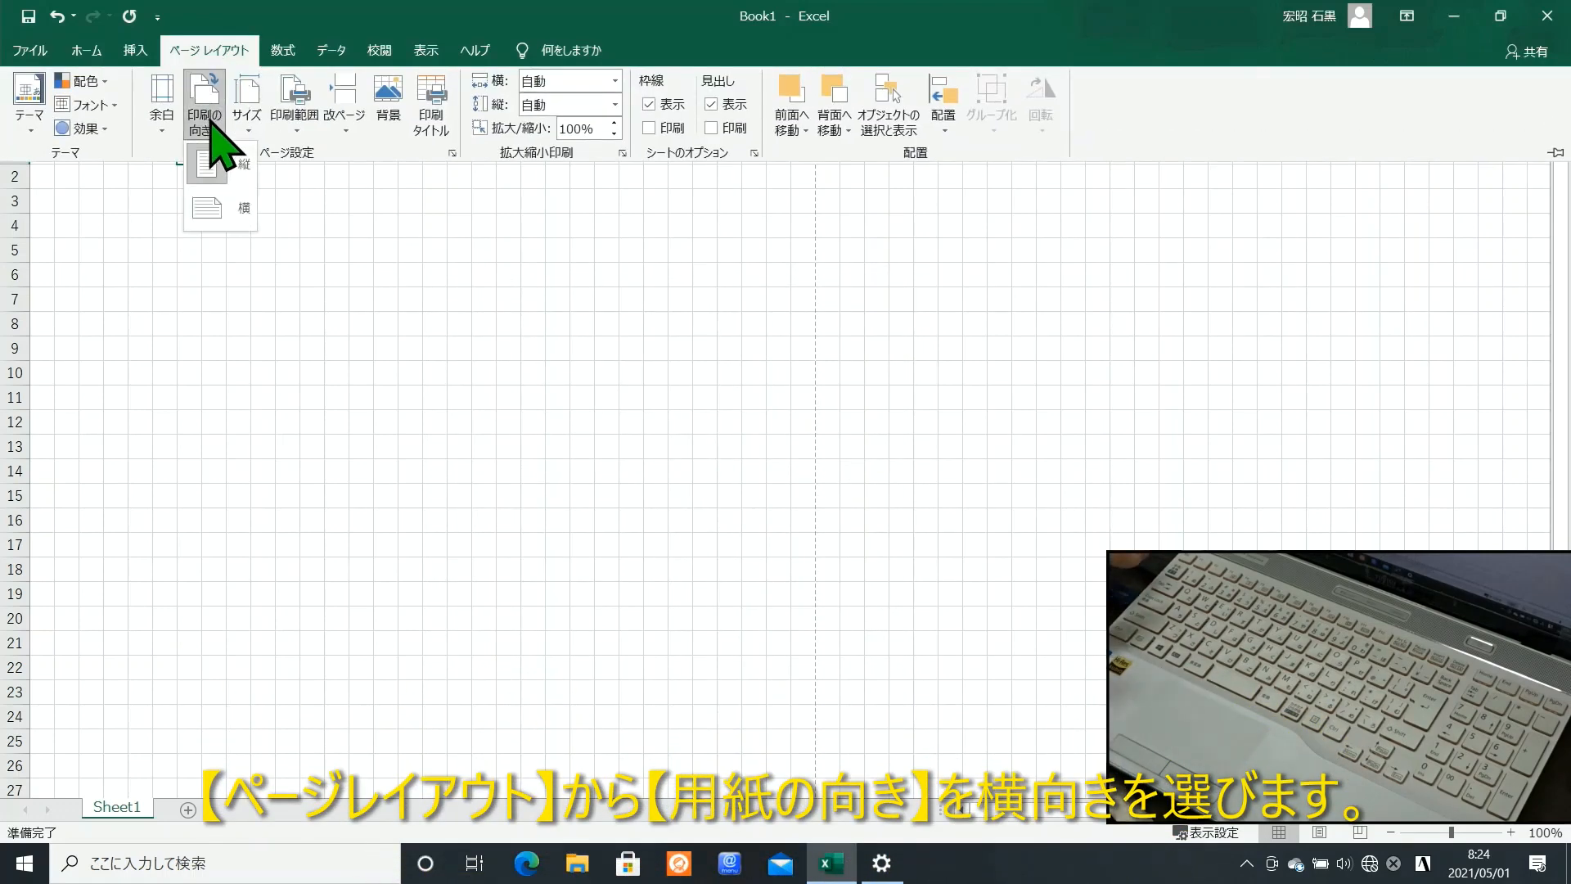
pyautogui.click(214, 208)
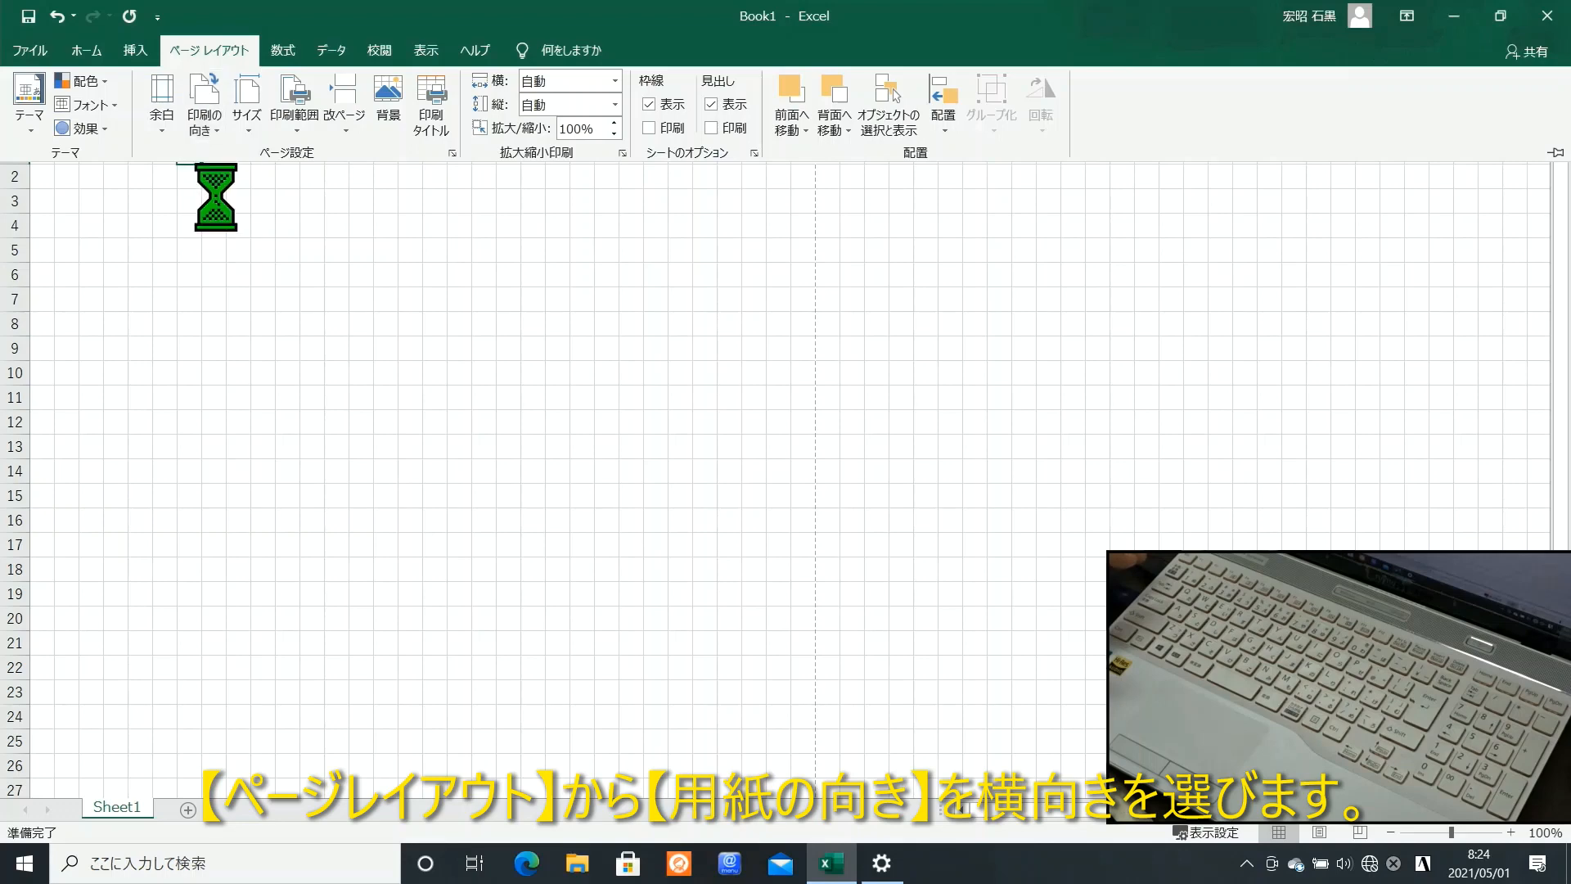
pyautogui.click(248, 122)
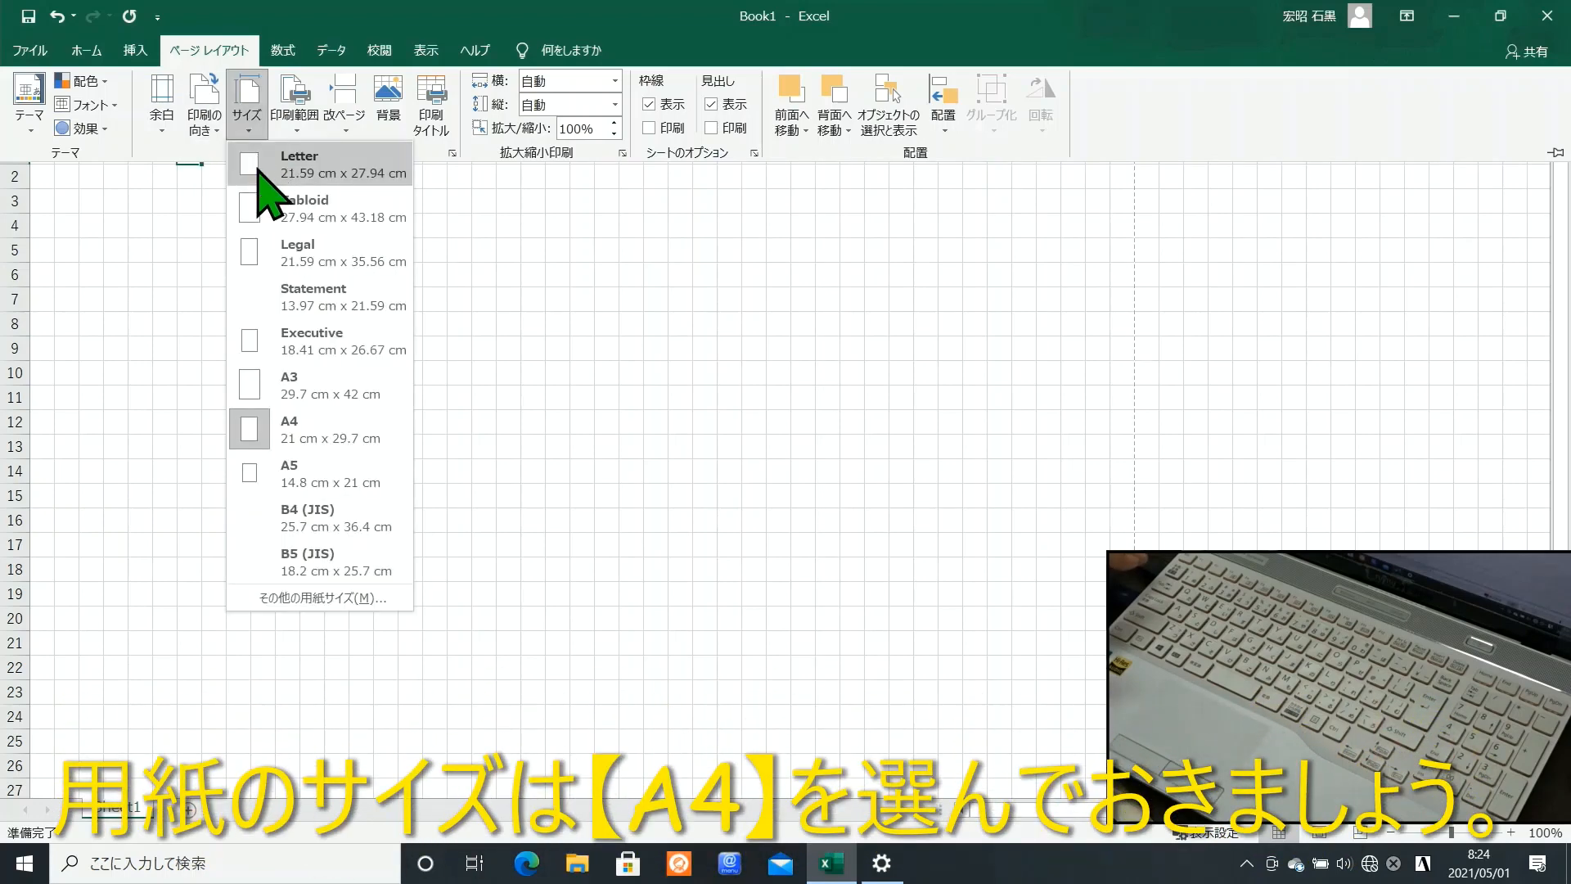
pyautogui.click(250, 427)
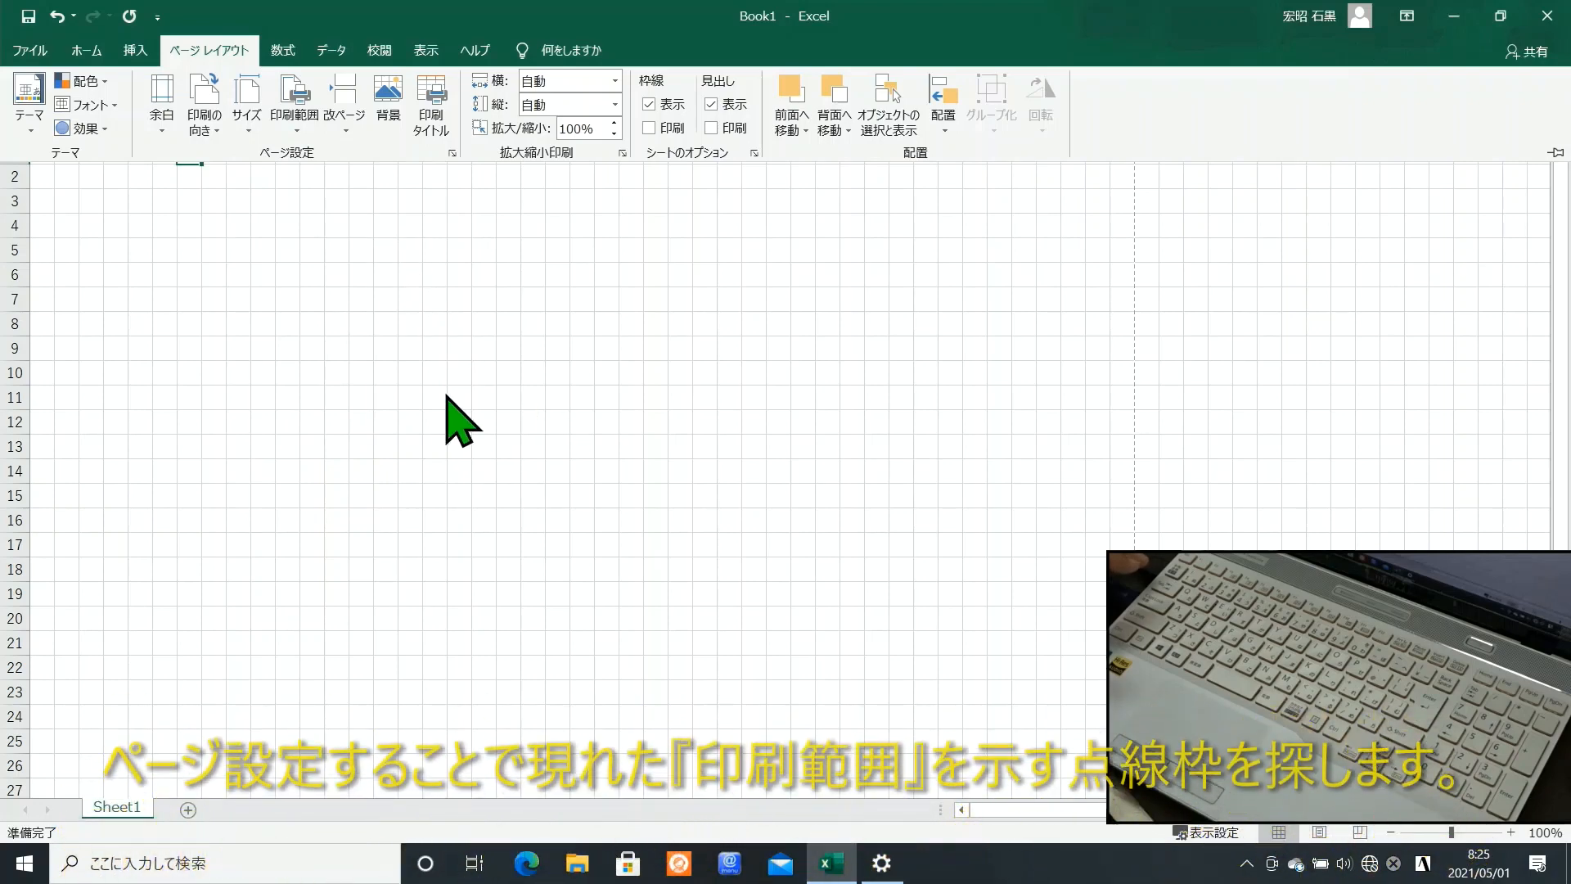
# Step: Fill the cells inside the dashed print boundary, A1:AS32, with light gray
pyautogui.click(1392, 832)
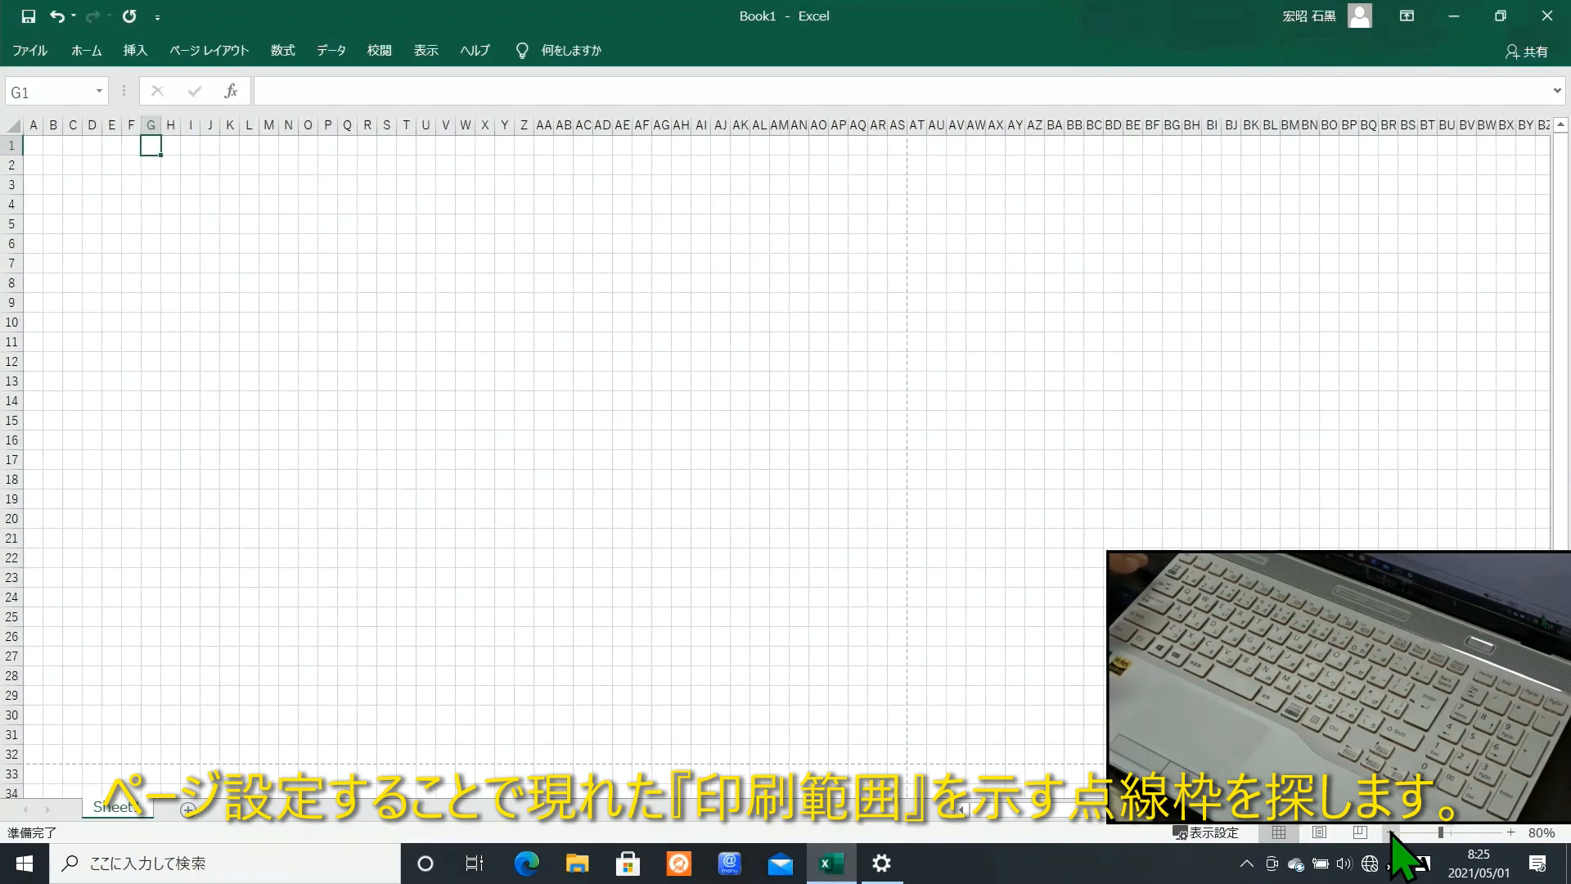
pyautogui.moveTo(906, 754); pyautogui.dragTo(3, 128)
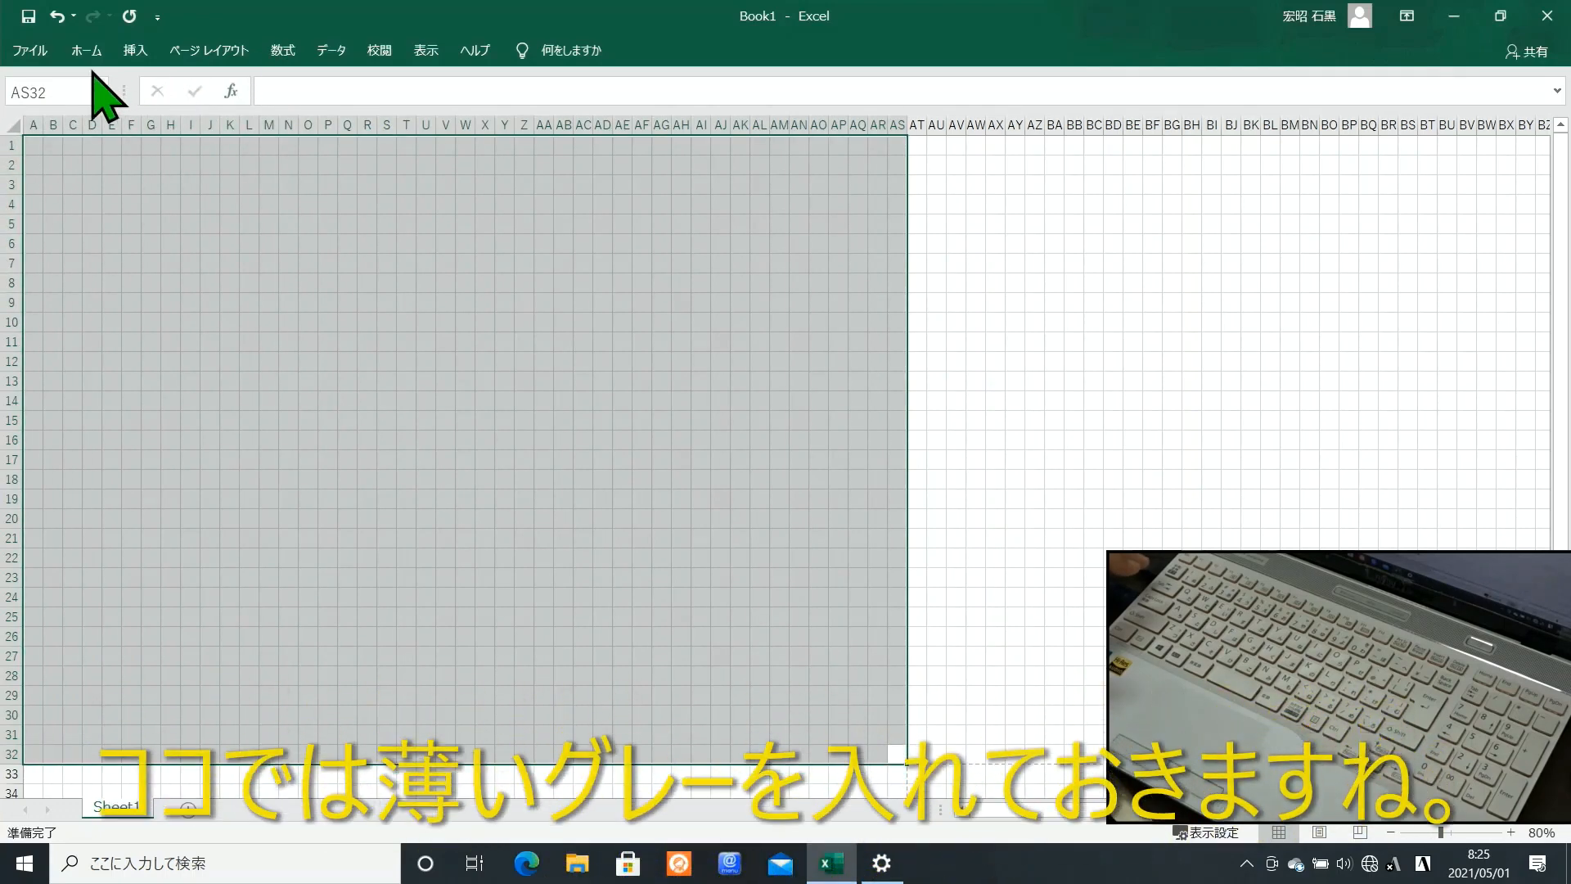
pyautogui.click(86, 51)
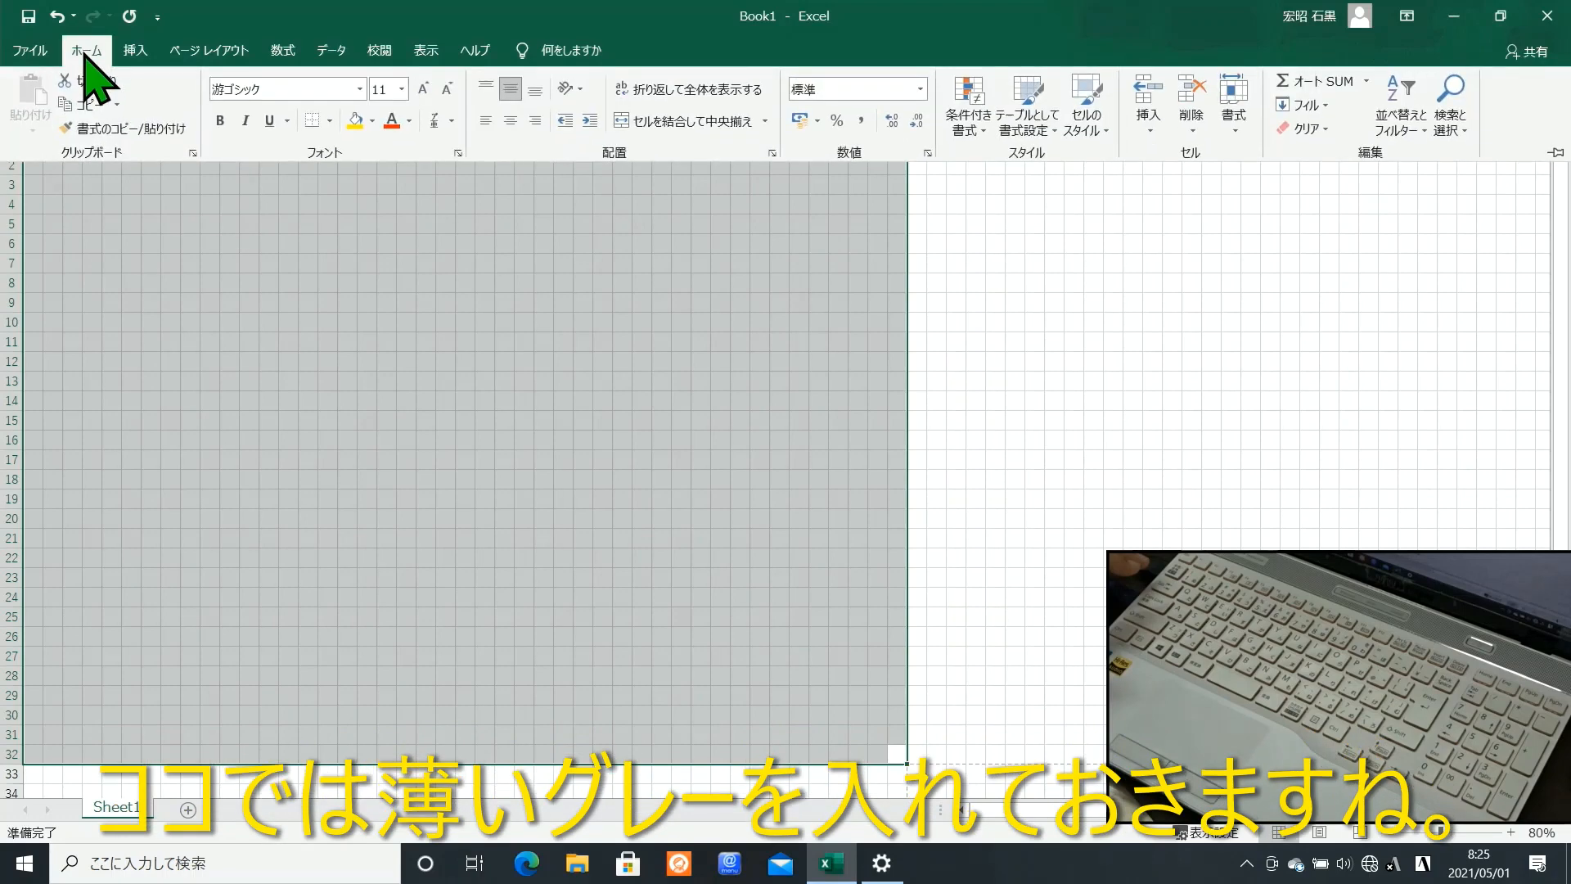
pyautogui.click(373, 120)
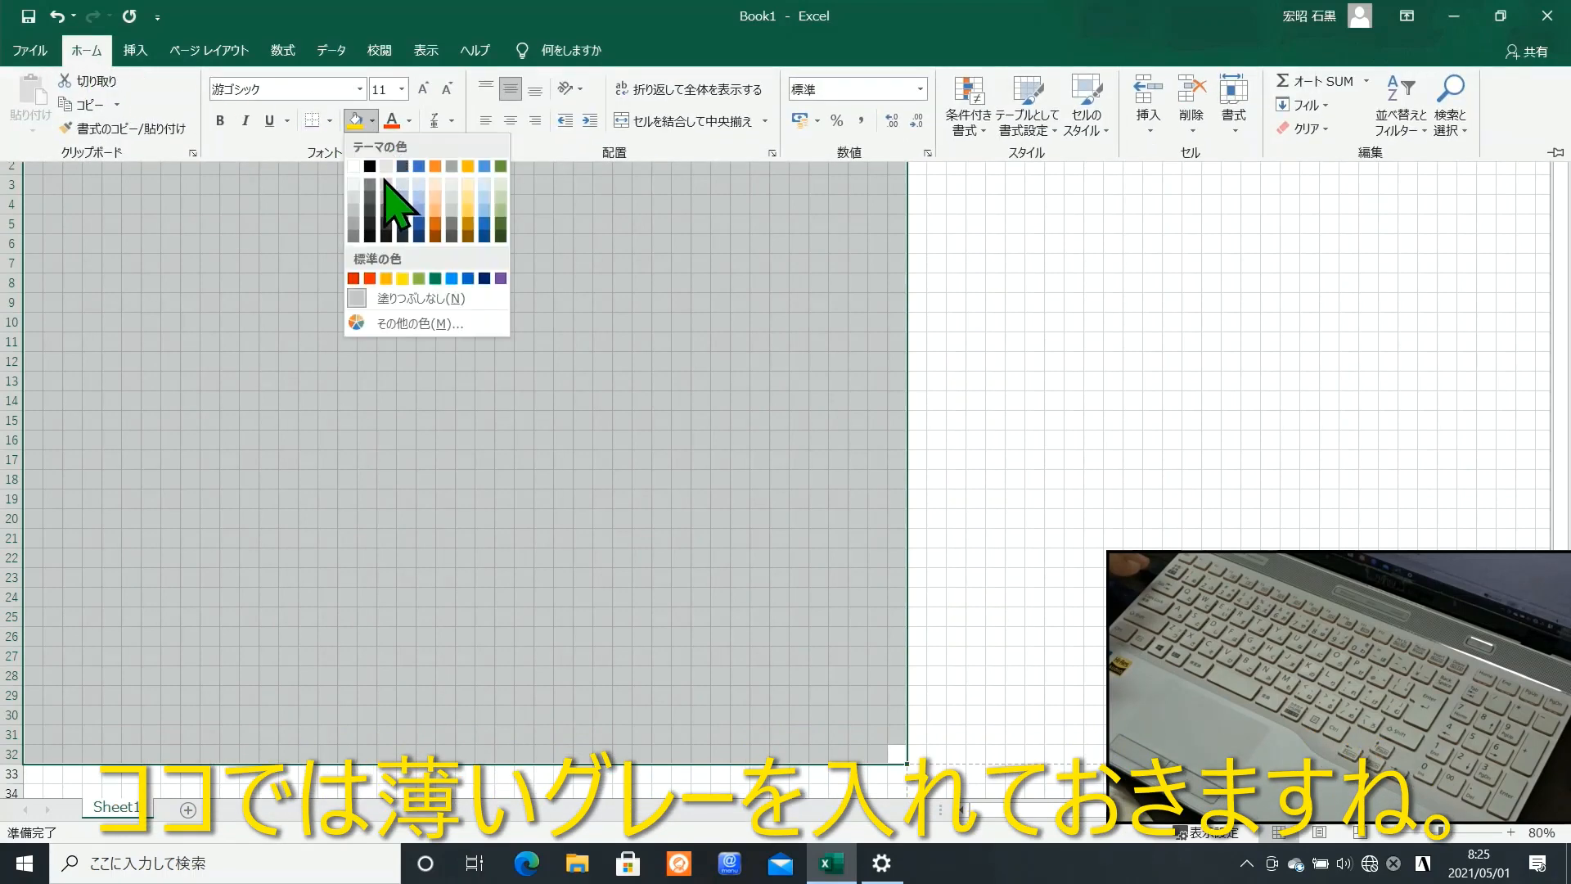
pyautogui.click(386, 185)
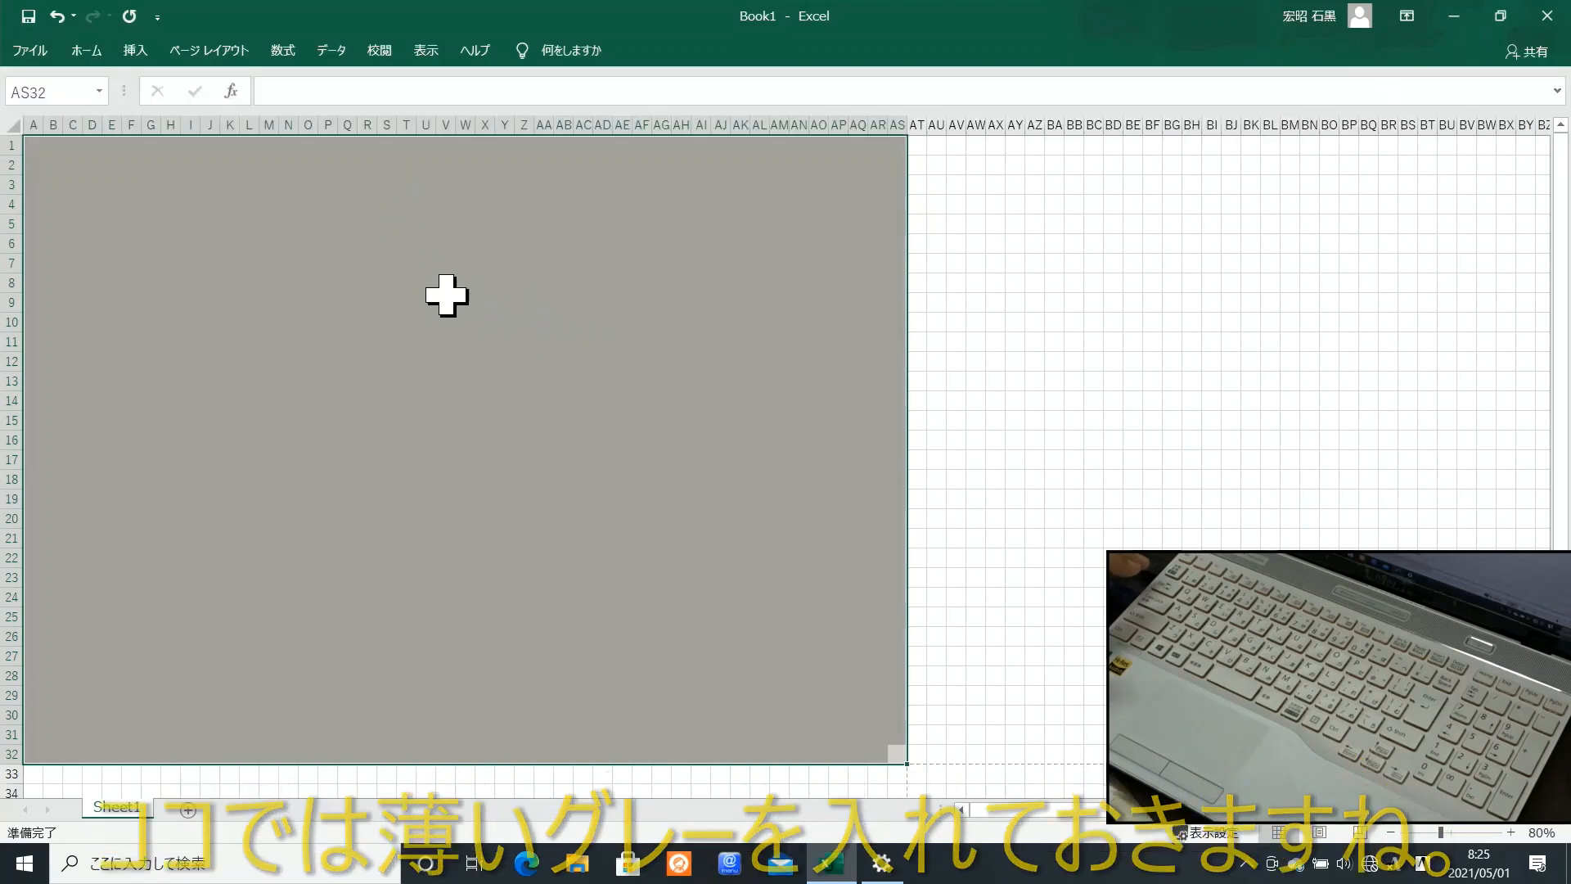
# Step: Check the print preview, choose LBP841C as the printer and return to the worksheet
pyautogui.click(32, 49)
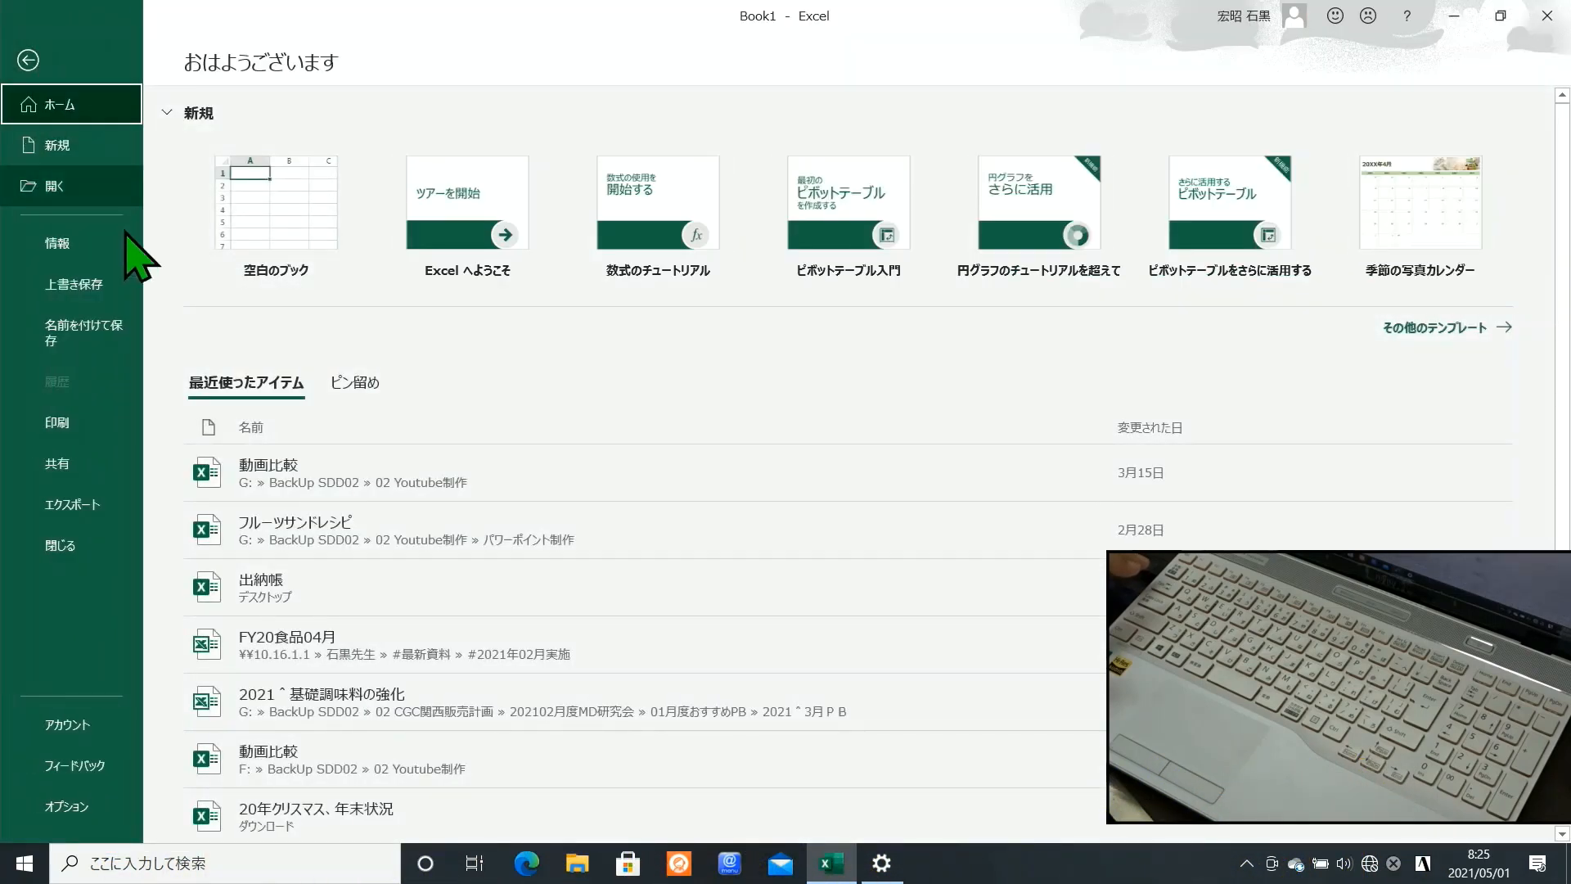
pyautogui.click(68, 424)
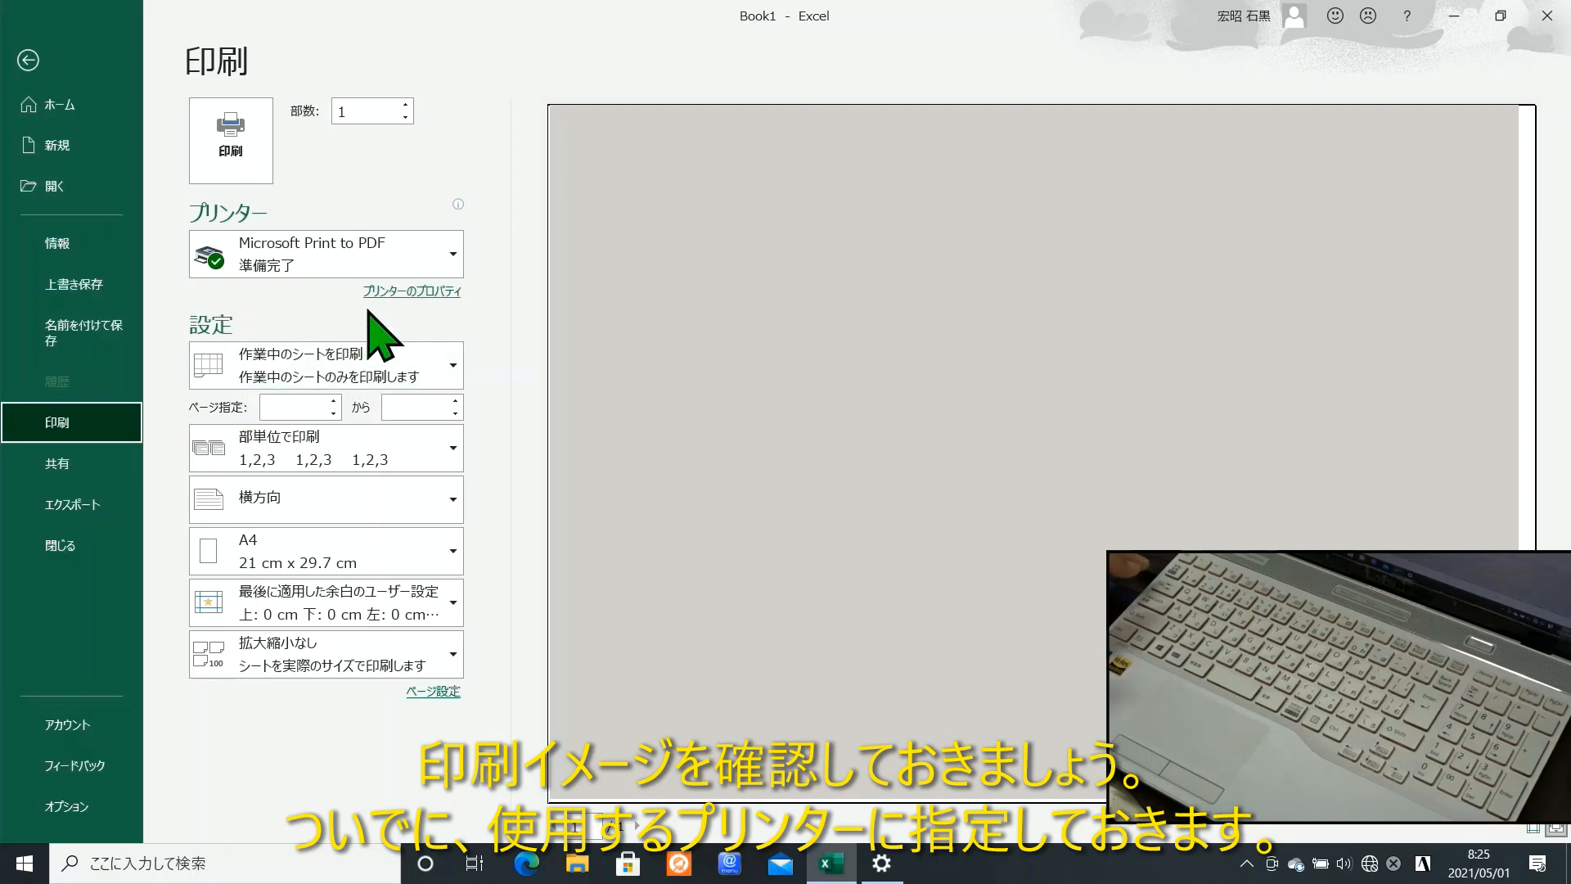
pyautogui.click(360, 258)
pyautogui.click(338, 374)
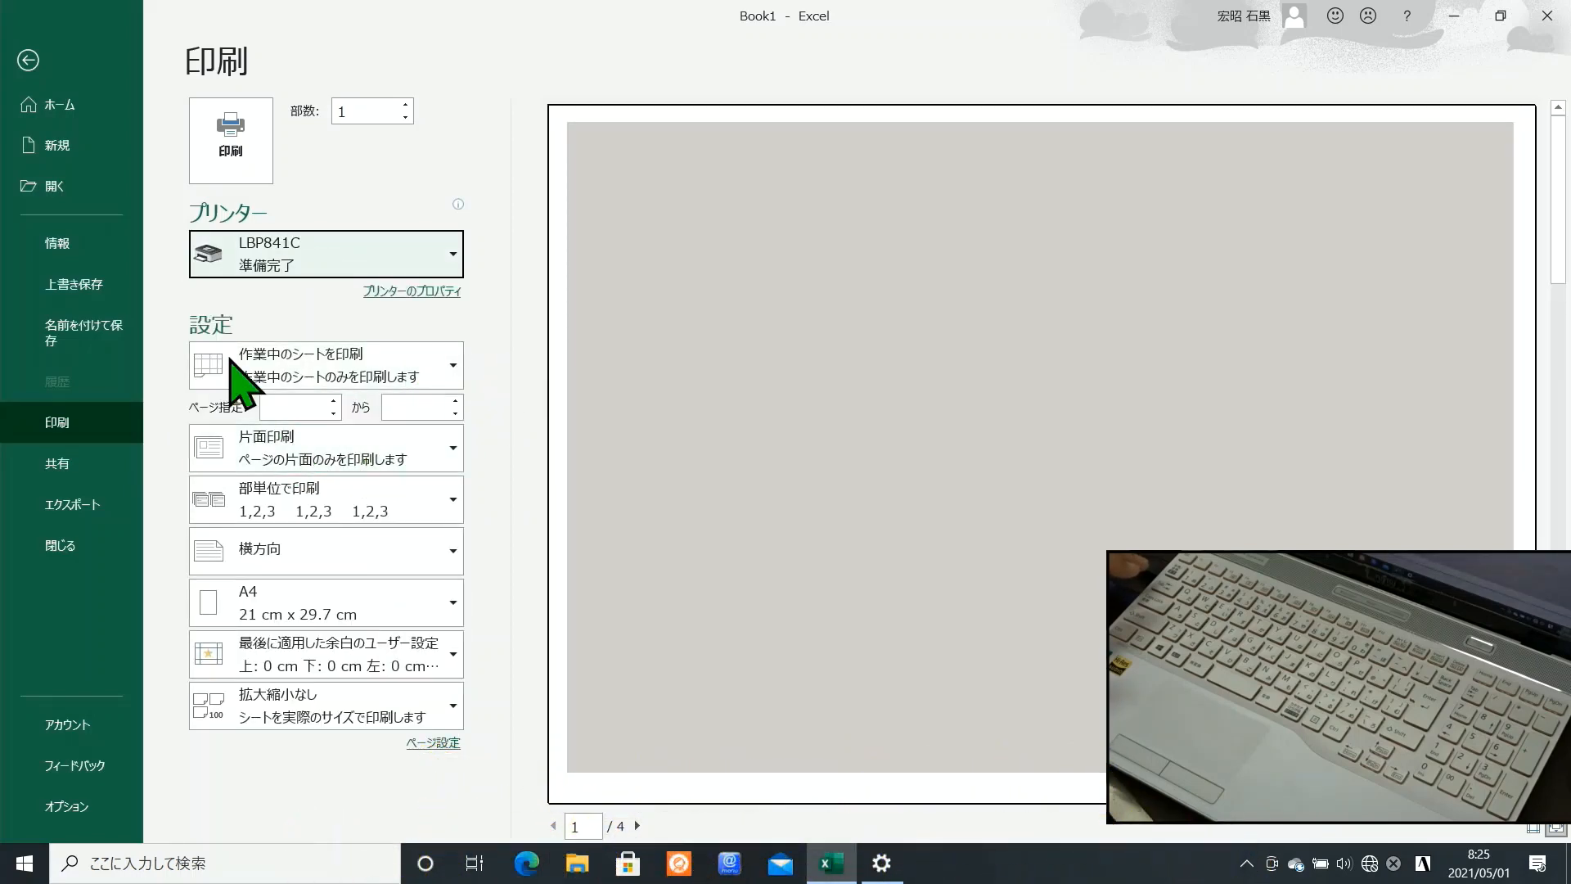
pyautogui.click(28, 61)
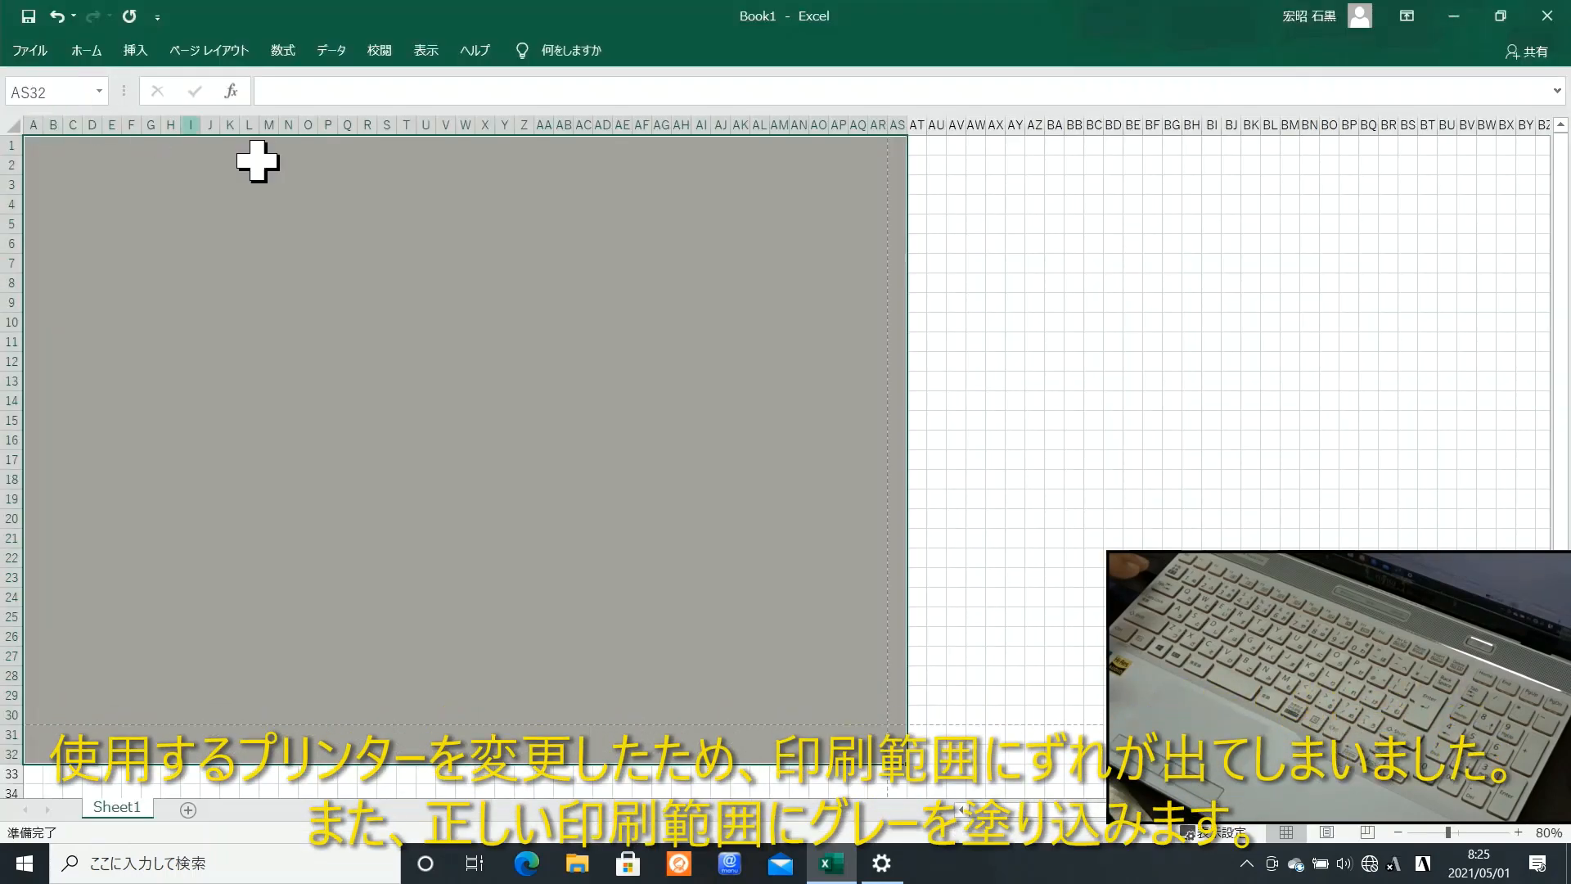
# Step: Undo the gray fill and apply light gray to A1:AR30 to match the shifted print boundary
pyautogui.click(992, 378)
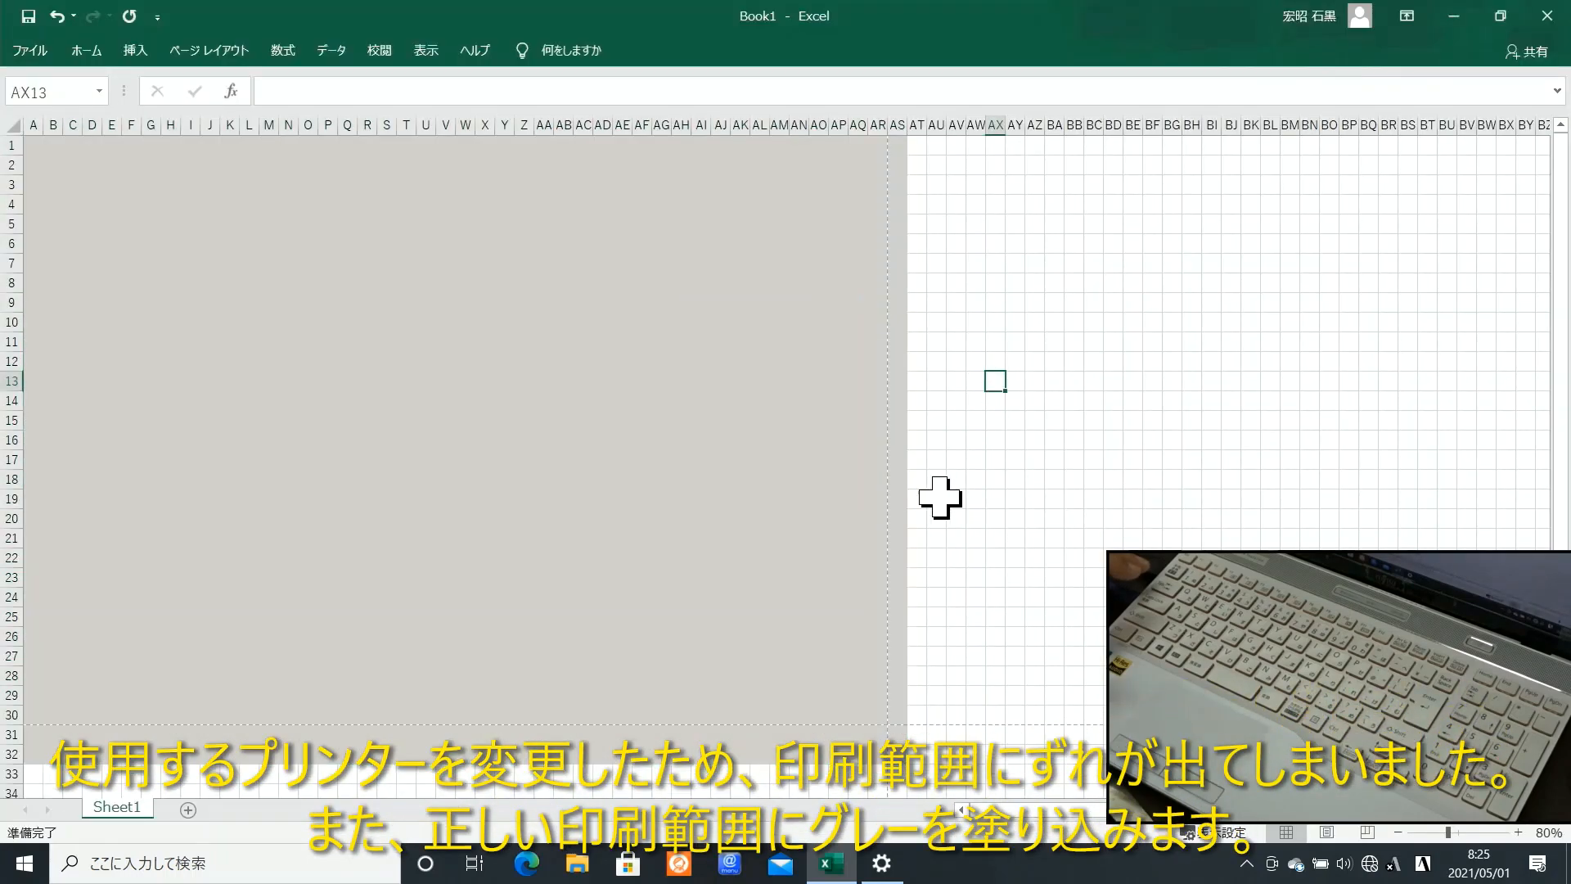
pyautogui.click(57, 16)
pyautogui.moveTo(880, 715); pyautogui.dragTo(9, 133)
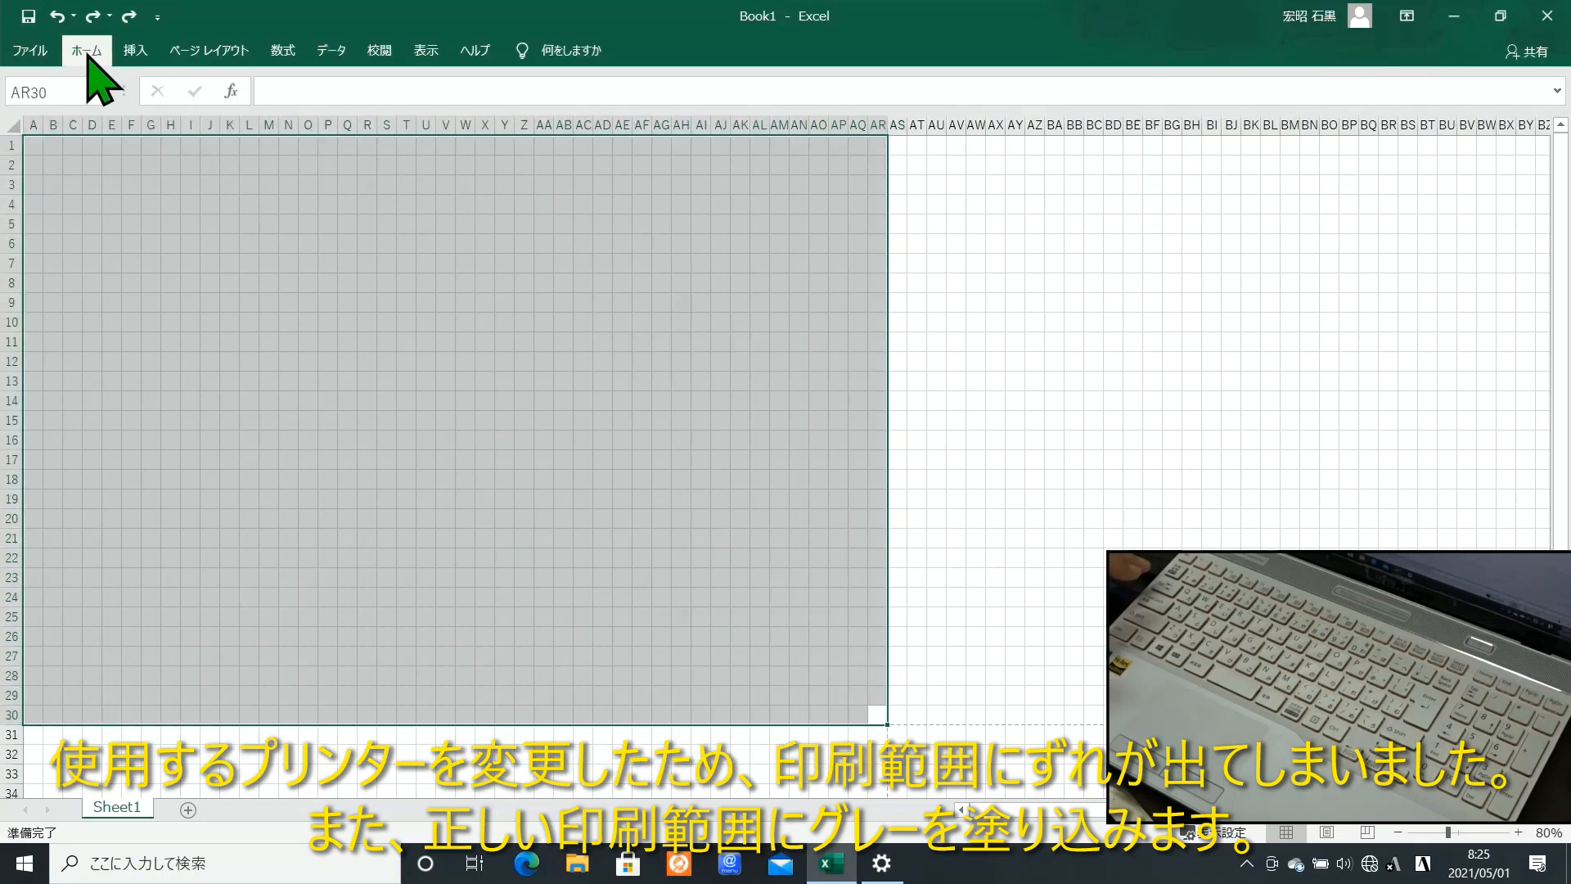
pyautogui.click(87, 51)
pyautogui.click(358, 121)
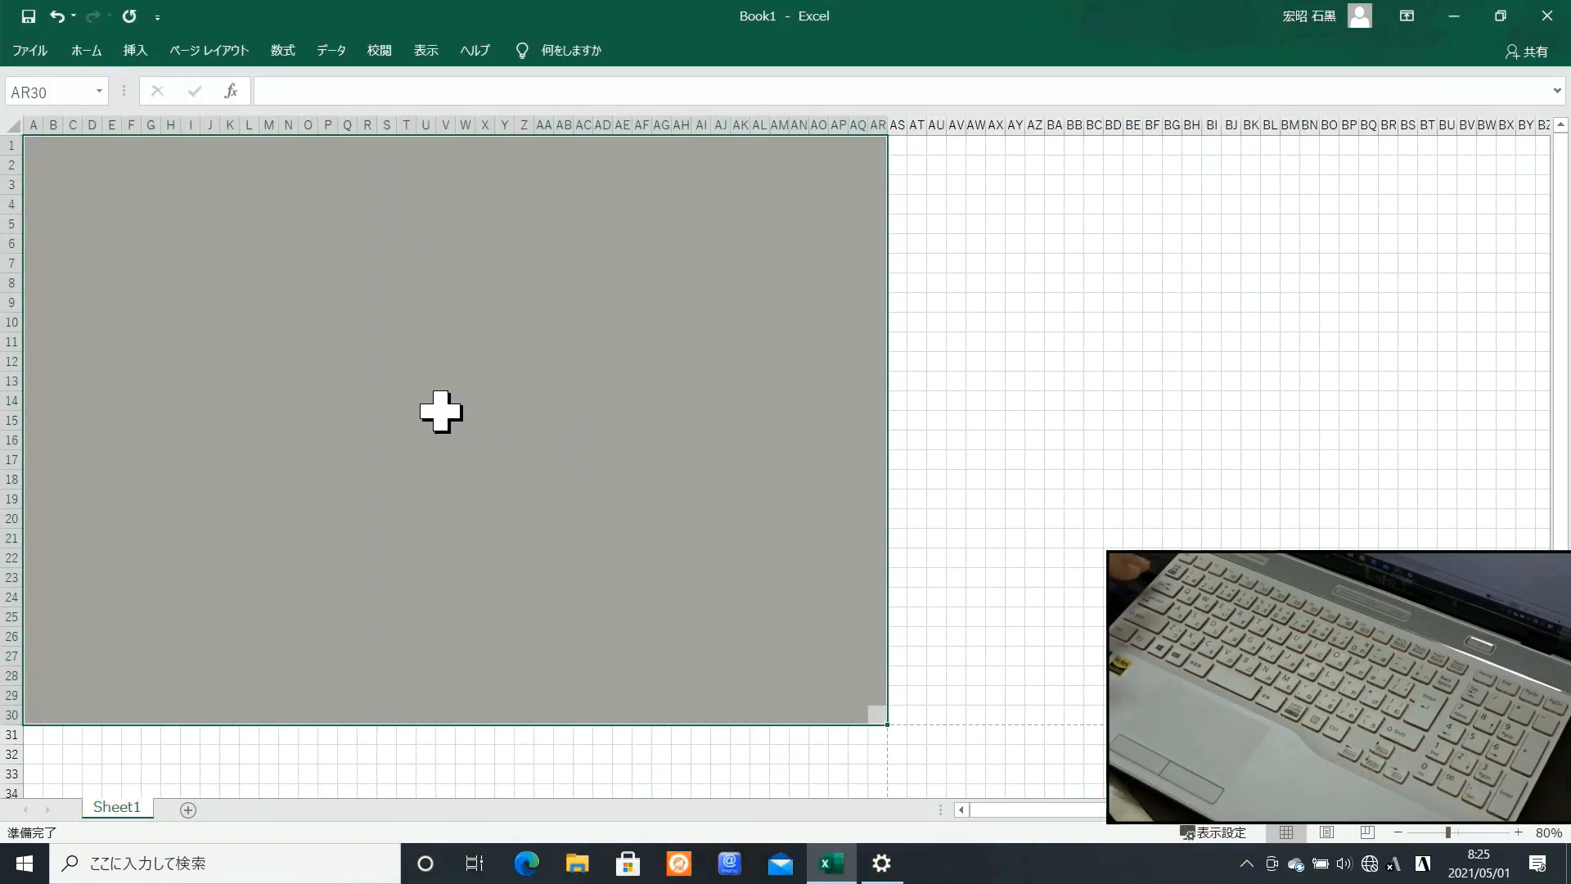
pyautogui.click(912, 318)
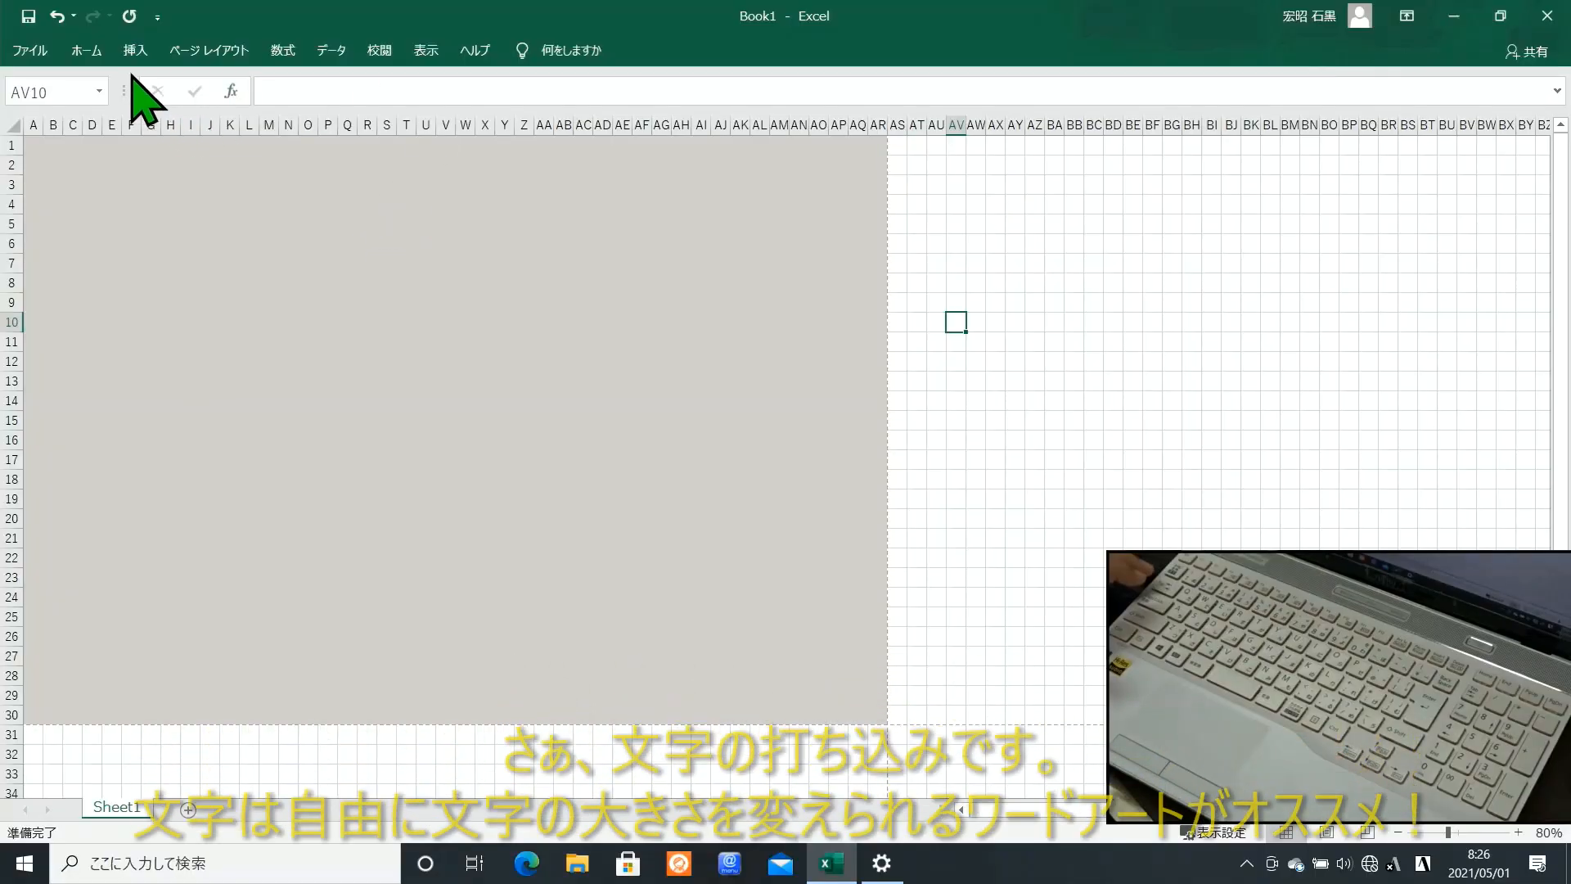
# Step: Insert a WordArt object on the sheet using the first plain black style
pyautogui.click(326, 241)
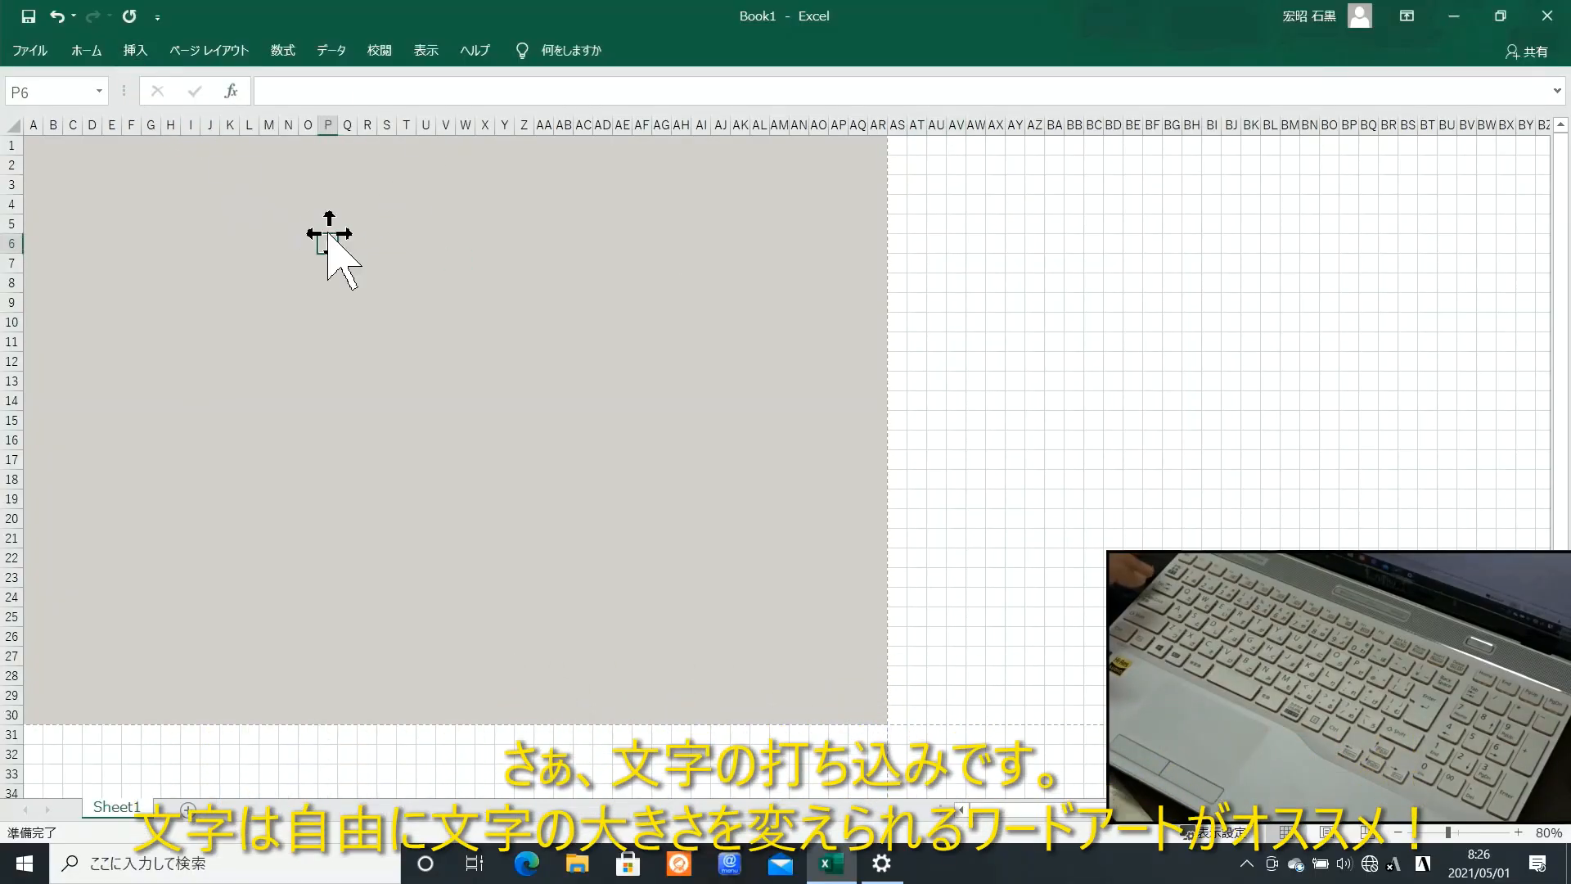
pyautogui.click(136, 50)
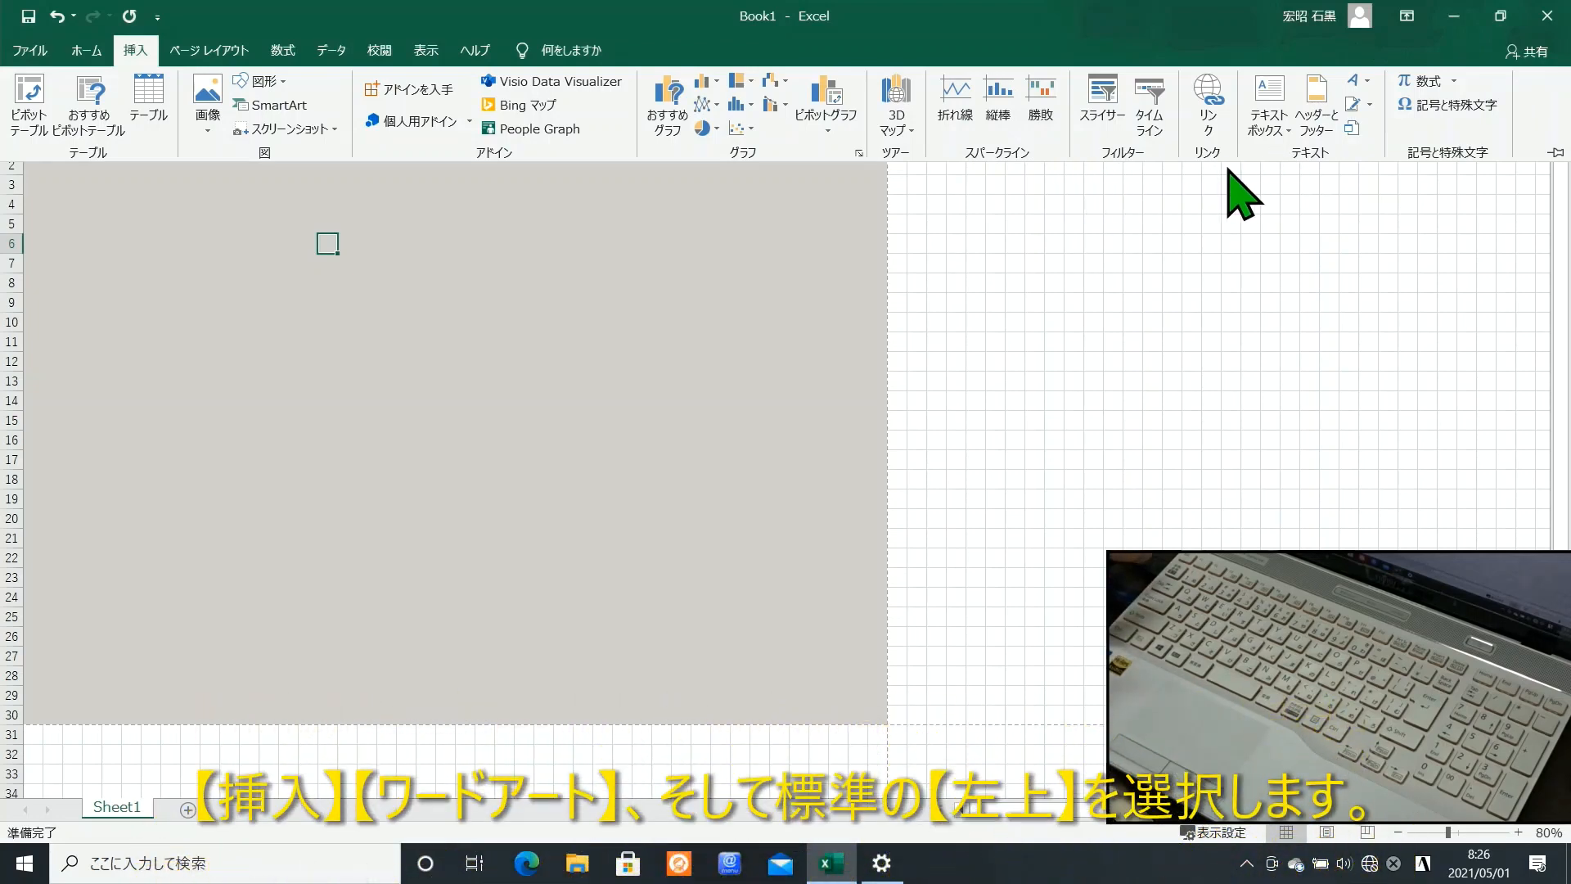
pyautogui.click(1371, 81)
pyautogui.click(1292, 125)
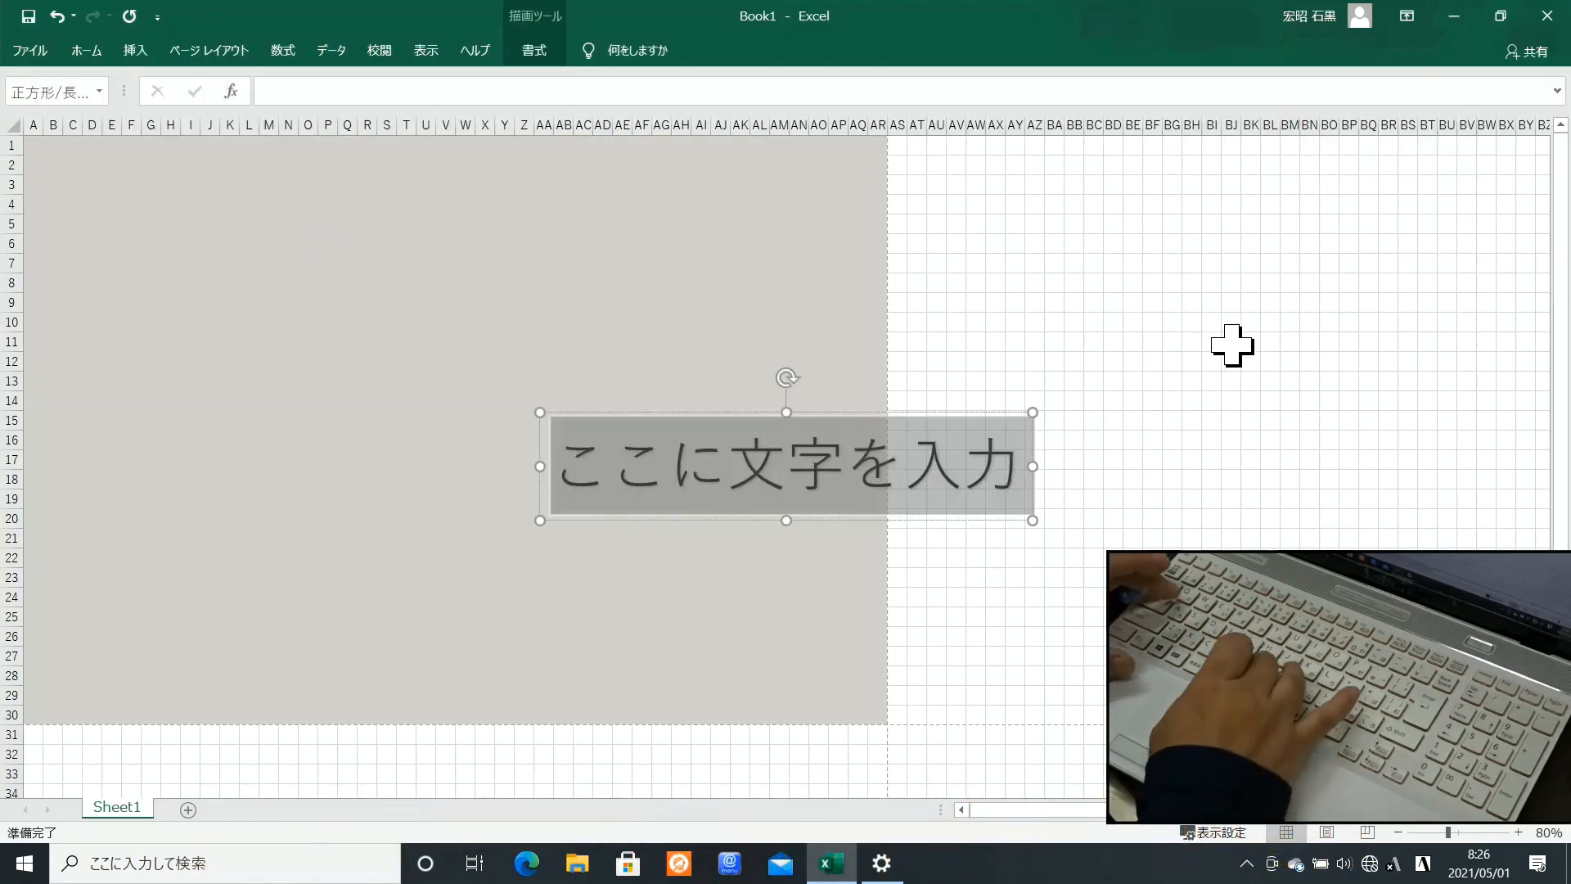
# Step: Replace the WordArt placeholder text with ベランダ shortened to ベ, and move the object up and left within the gray area
pyautogui.write('berand')
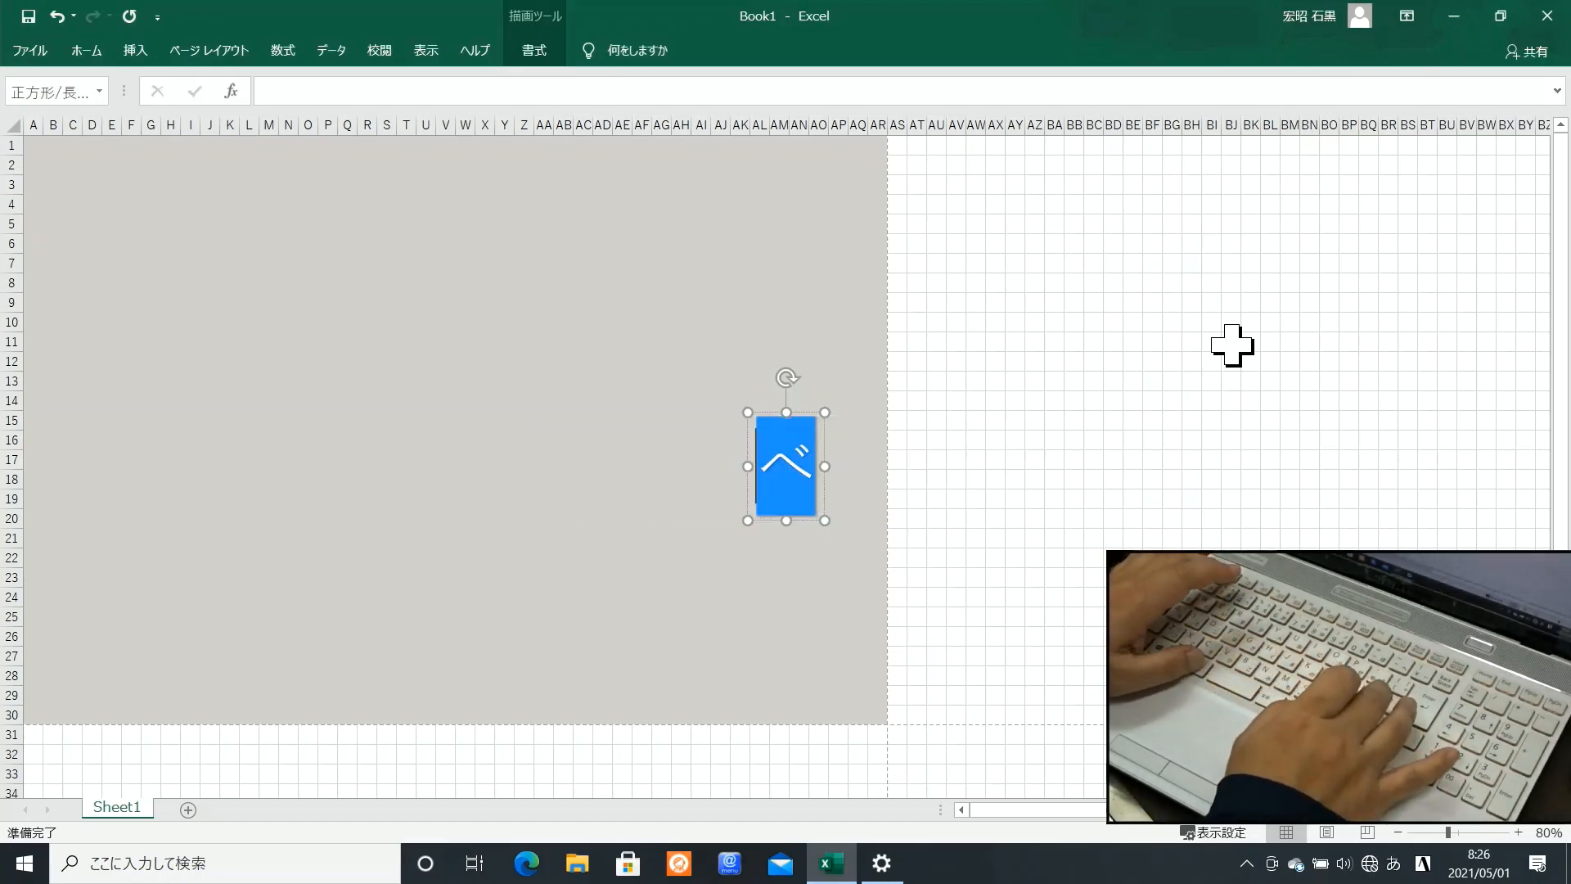
pyautogui.write('a')
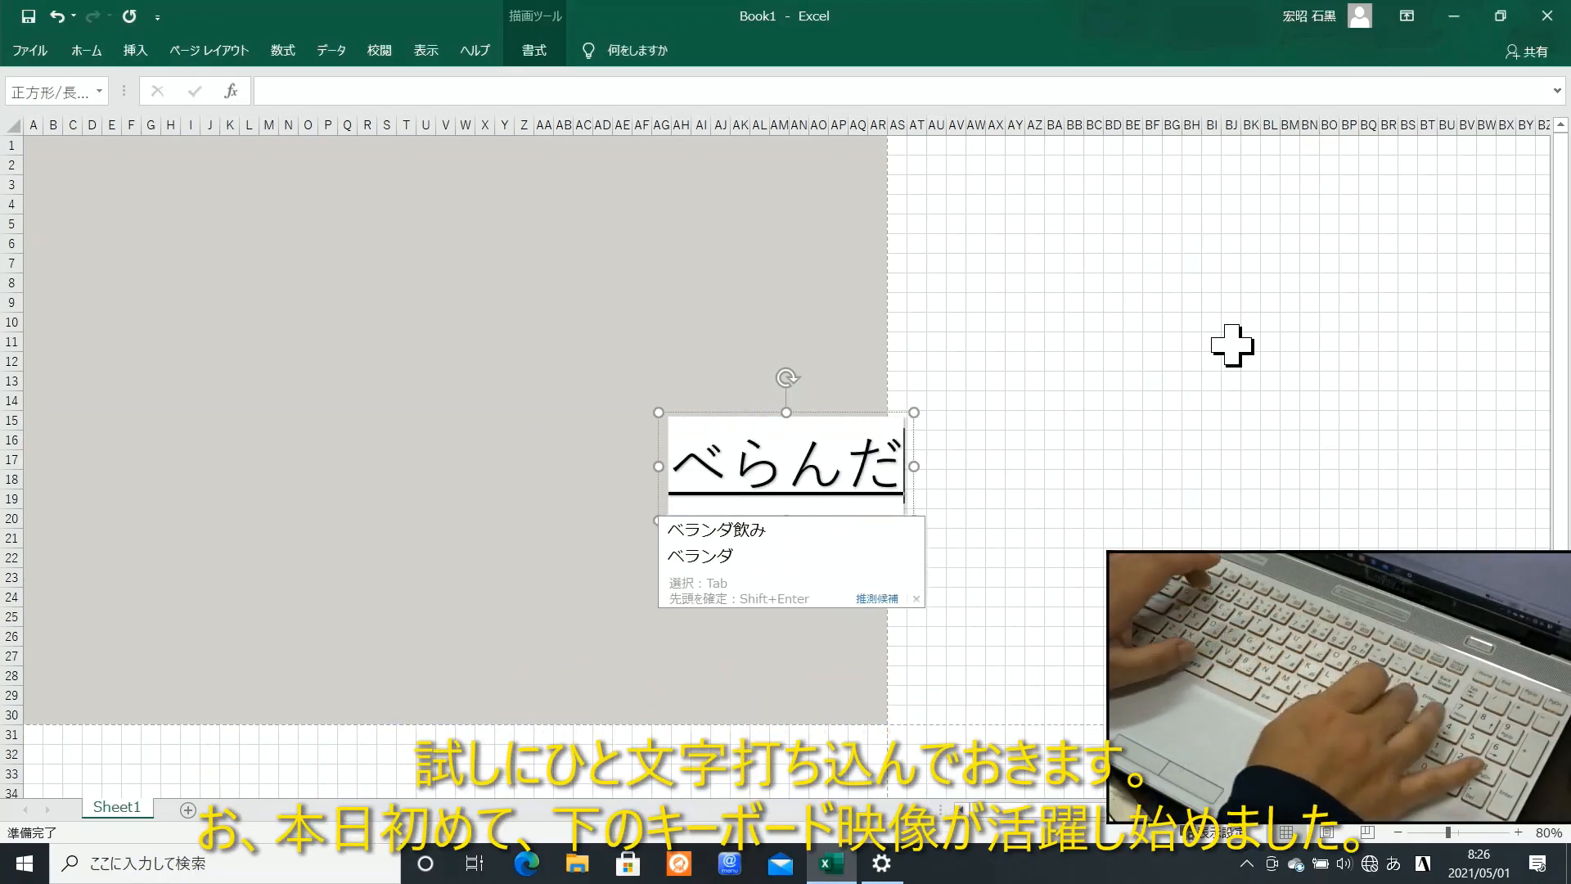
pyautogui.press('space')
pyautogui.press('Return')
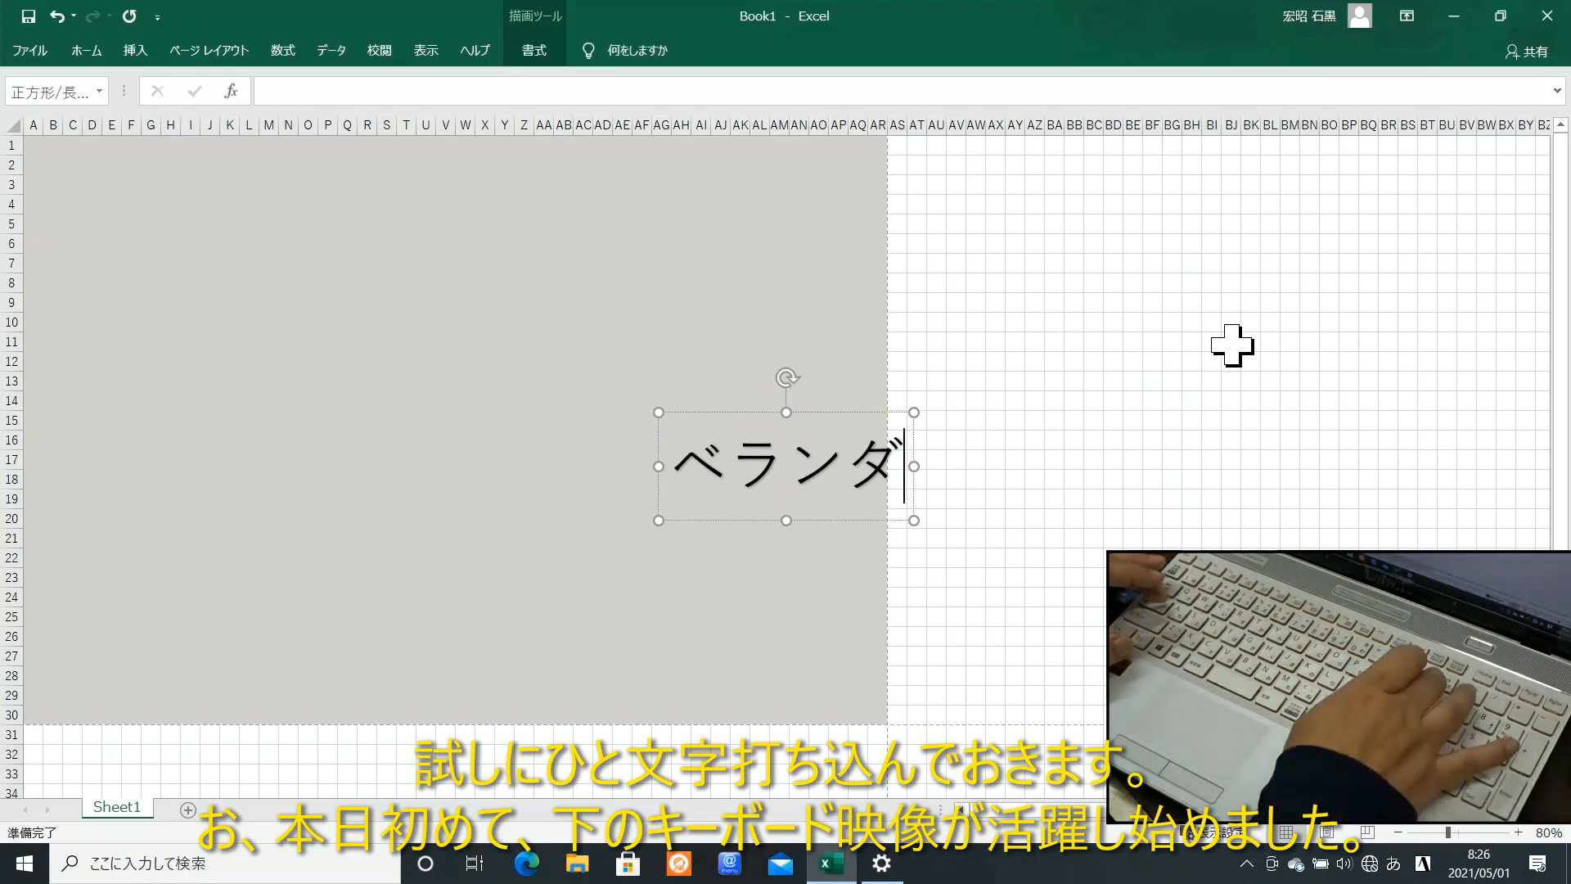
pyautogui.press('BackSpace')
pyautogui.press('BackSpace')
pyautogui.press('BackSpace')
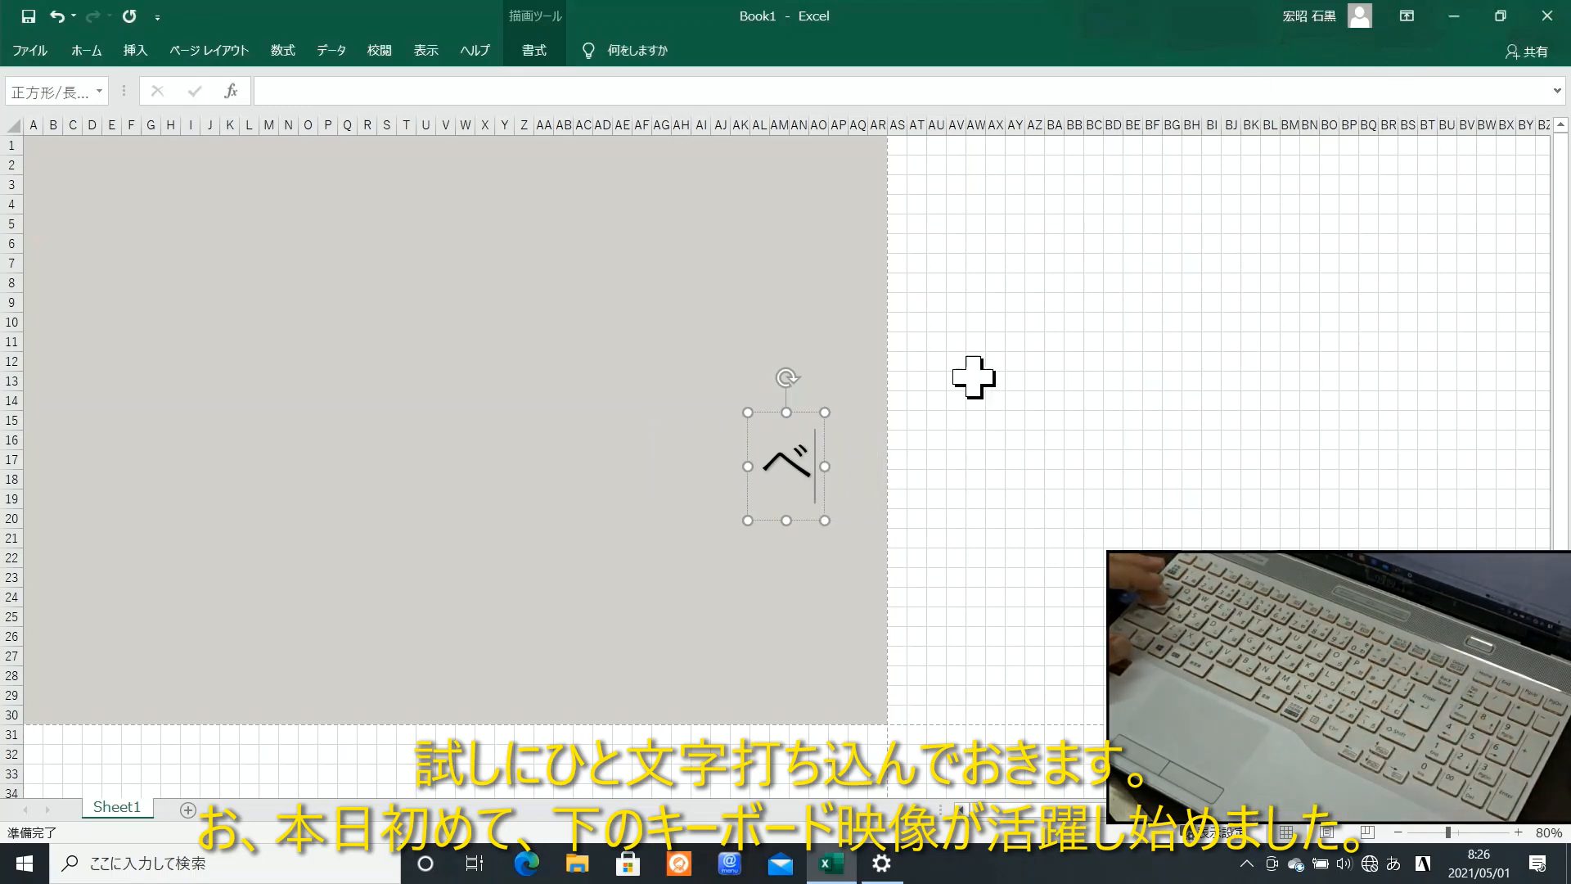
pyautogui.moveTo(824, 442); pyautogui.dragTo(772, 329)
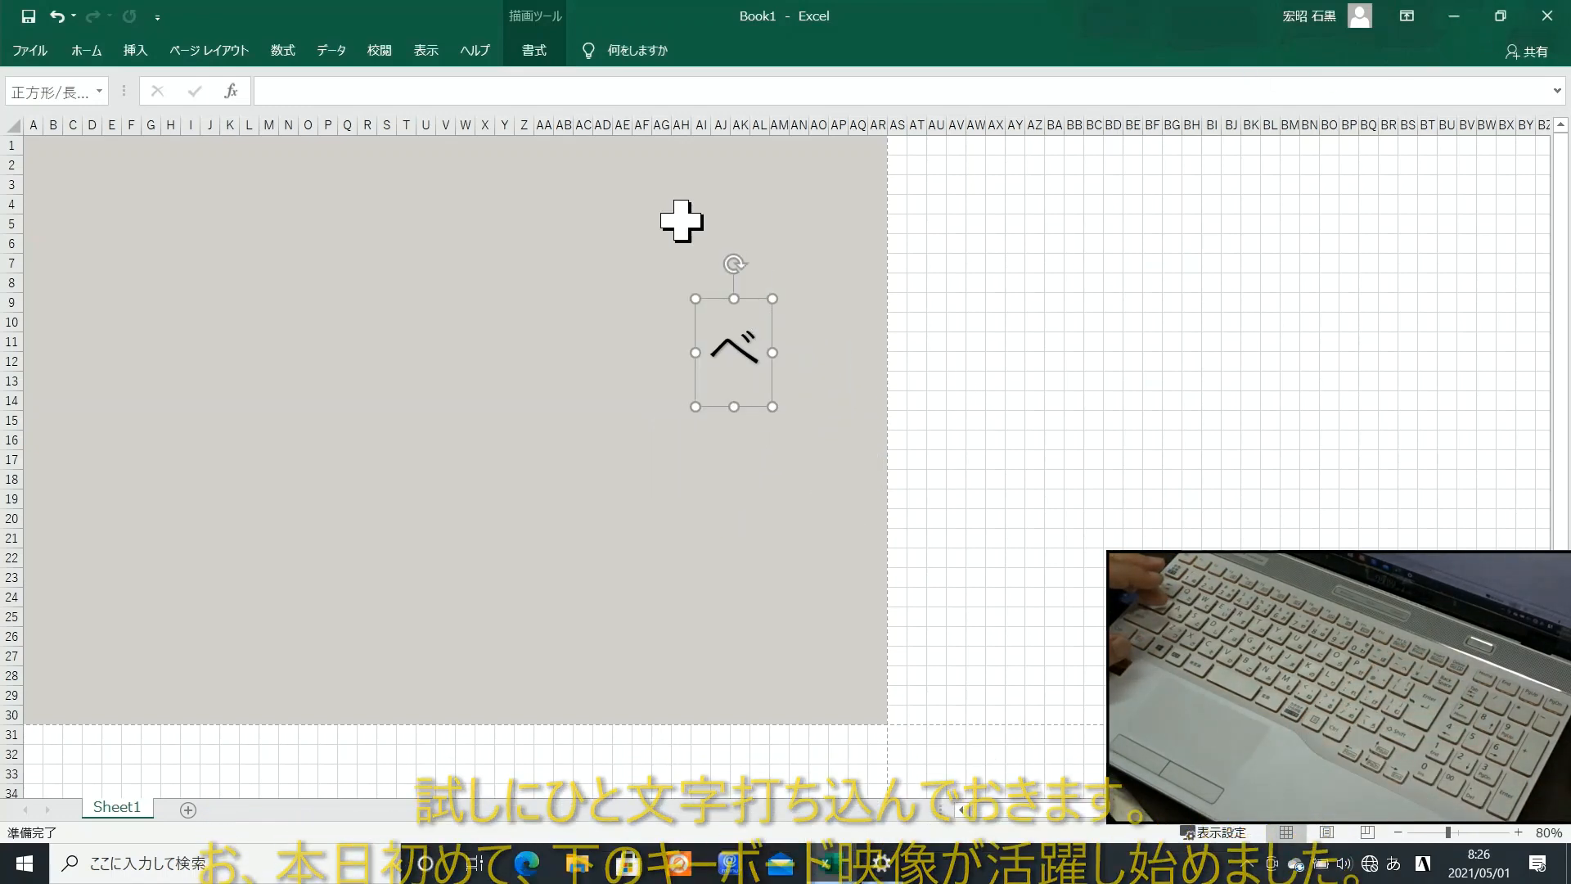
# Step: Turn on object selection mode (オブジェクトの選択) and move the ベ WordArt a little further left
pyautogui.click(92, 51)
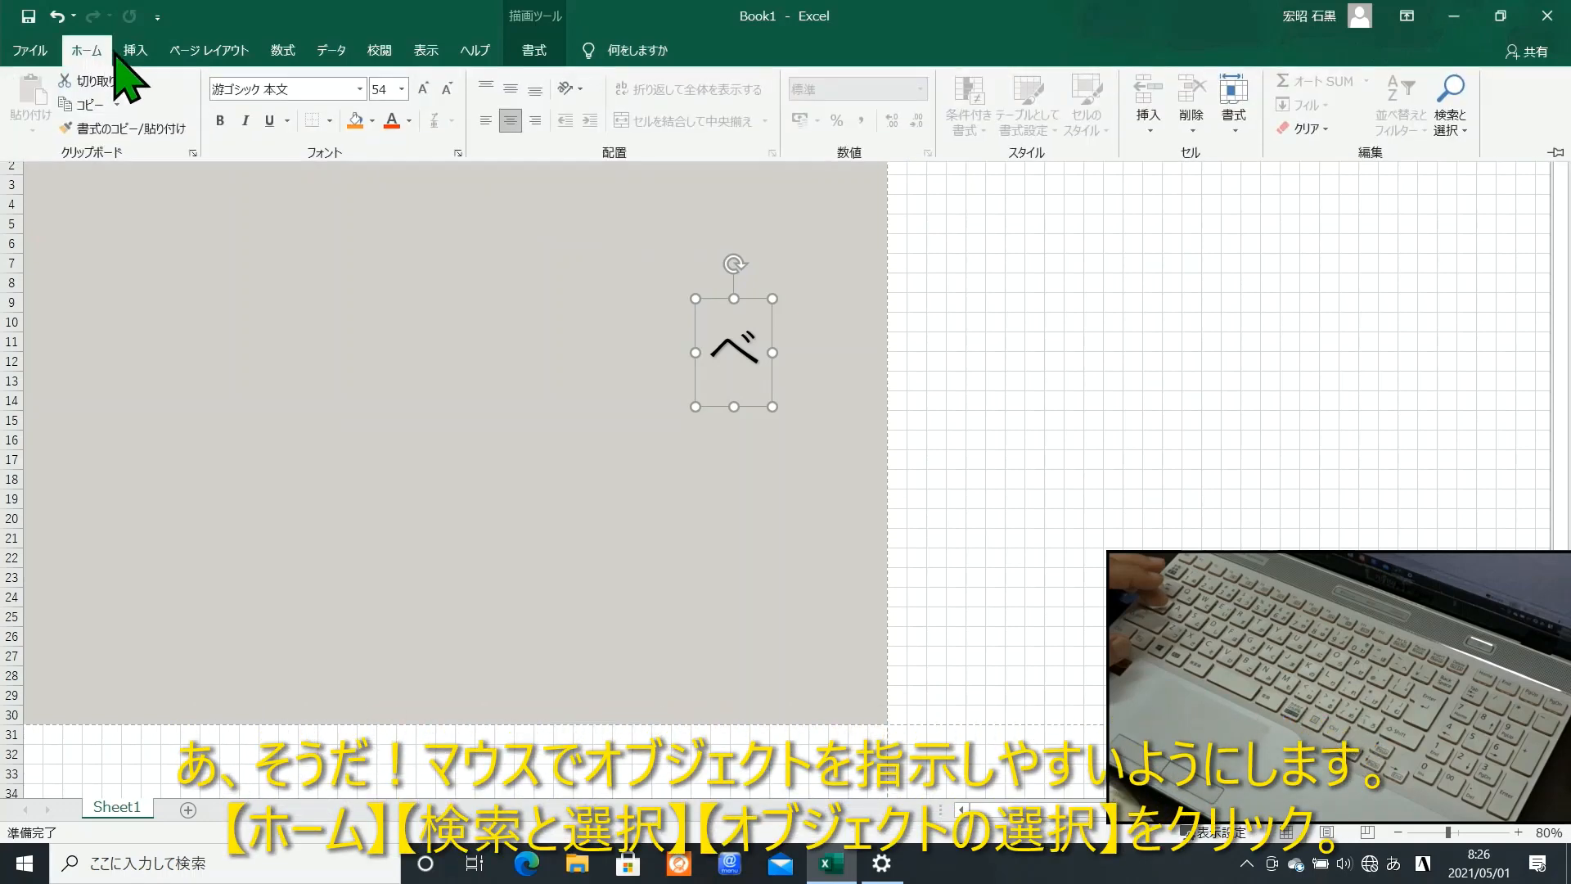
pyautogui.click(1453, 131)
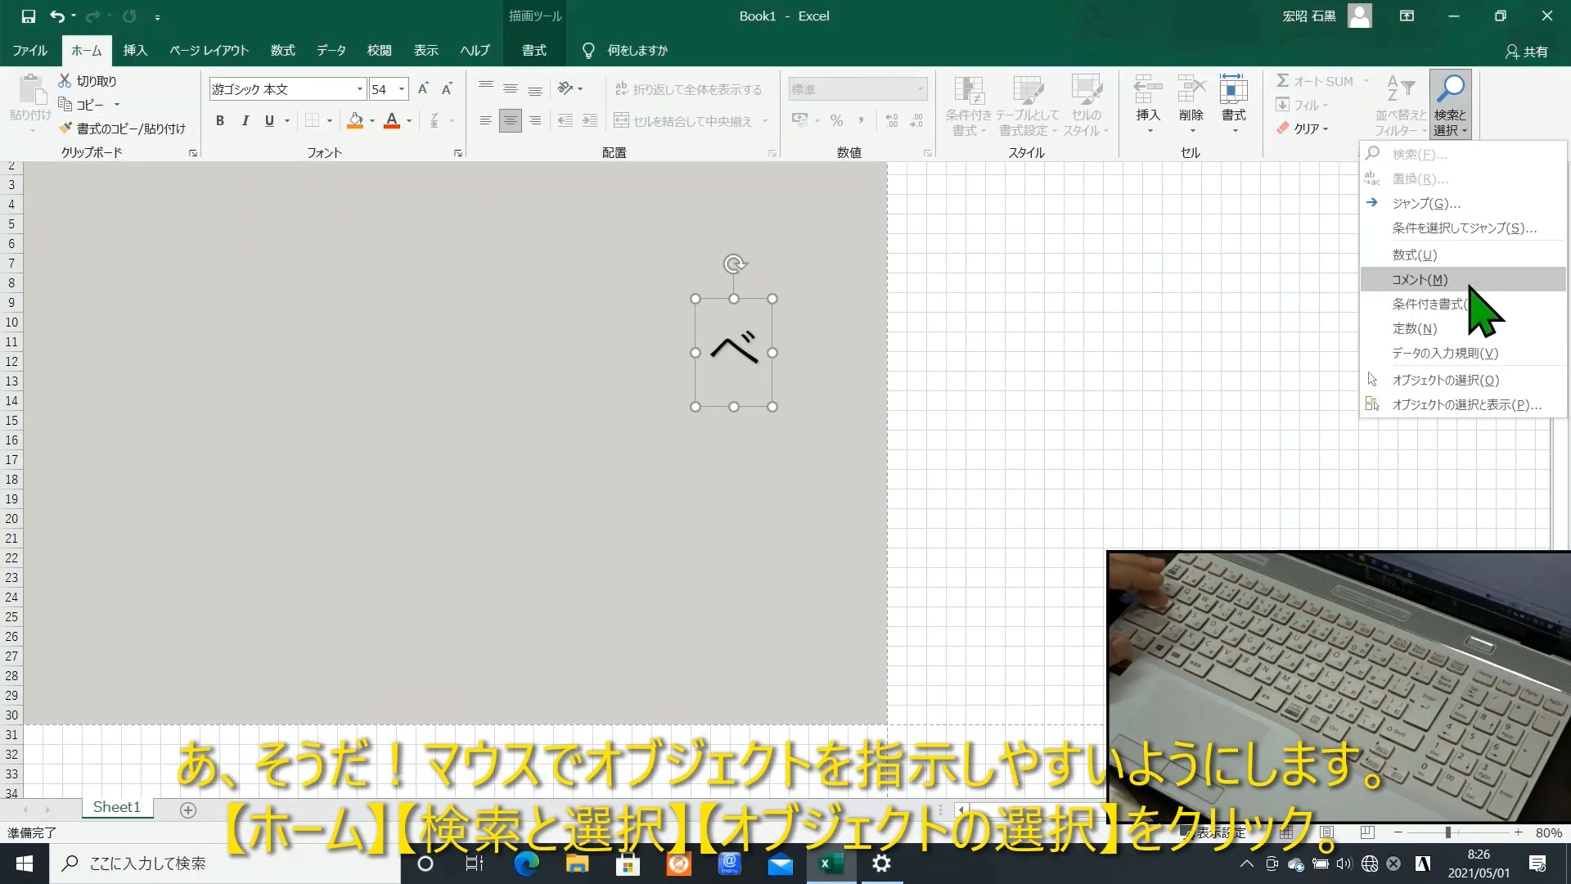
pyautogui.click(1424, 381)
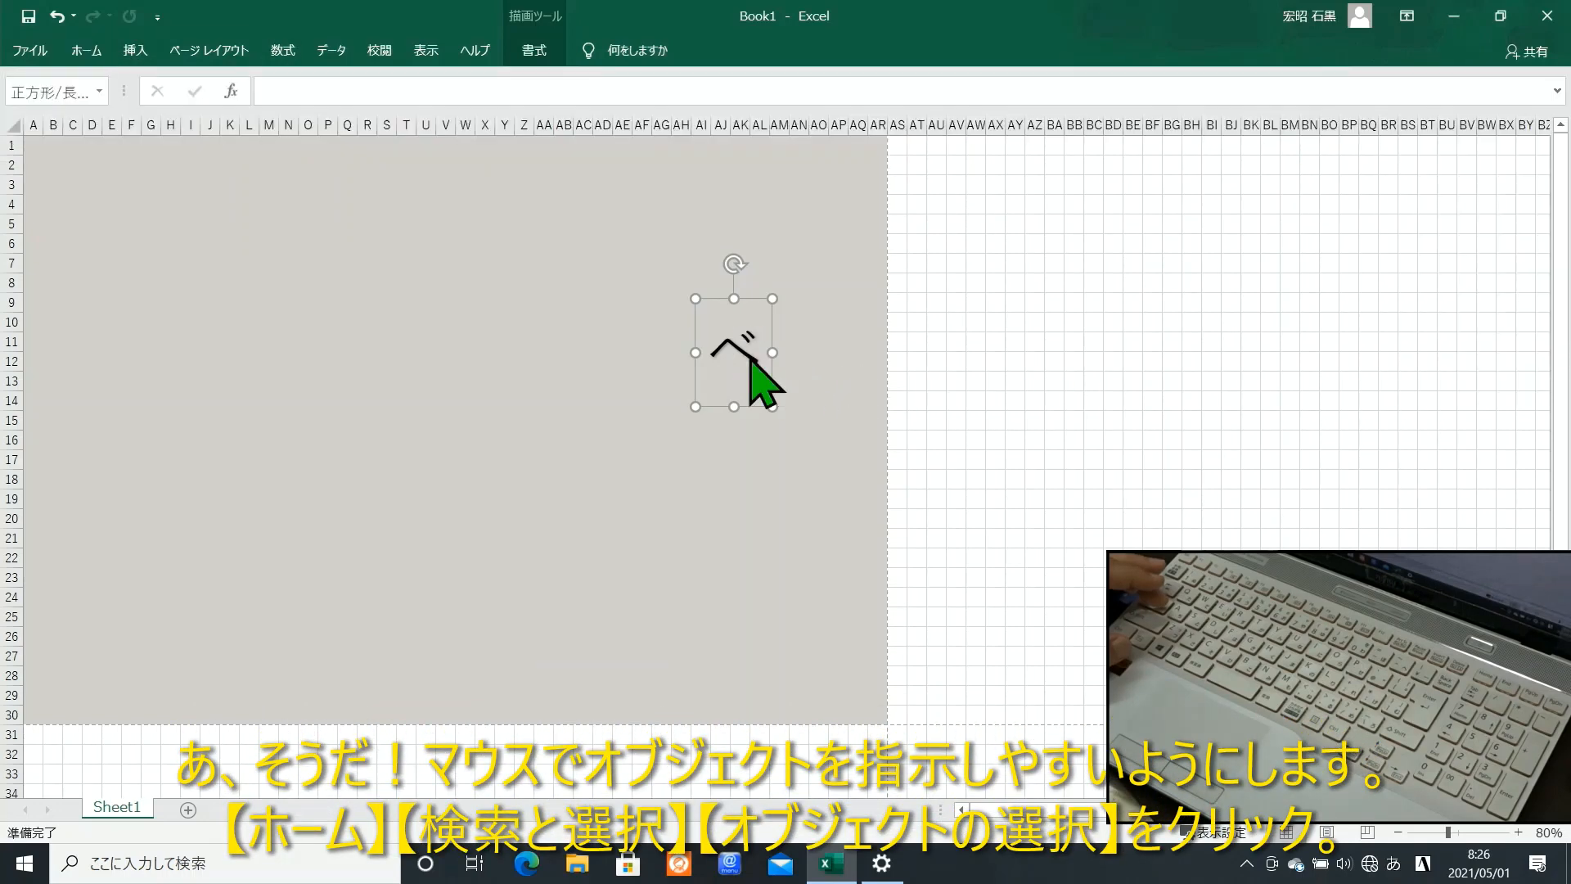
pyautogui.moveTo(711, 298); pyautogui.dragTo(625, 295)
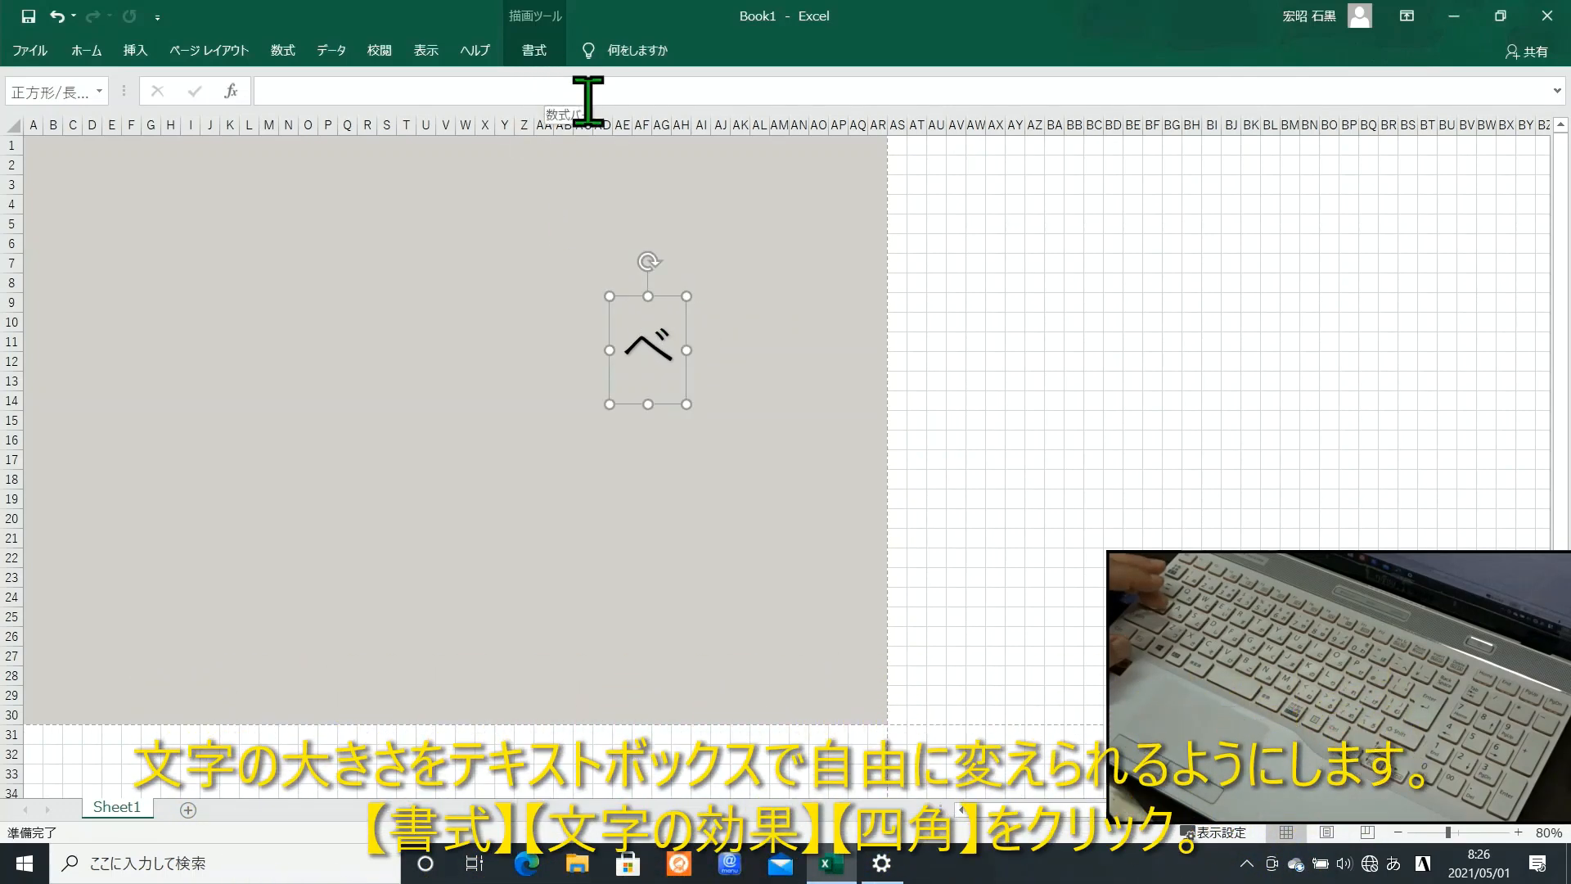
# Step: Apply the 四角 transform text effect to the ベ WordArt, and reshape and move it near the gray area's upper-left corner
pyautogui.click(536, 54)
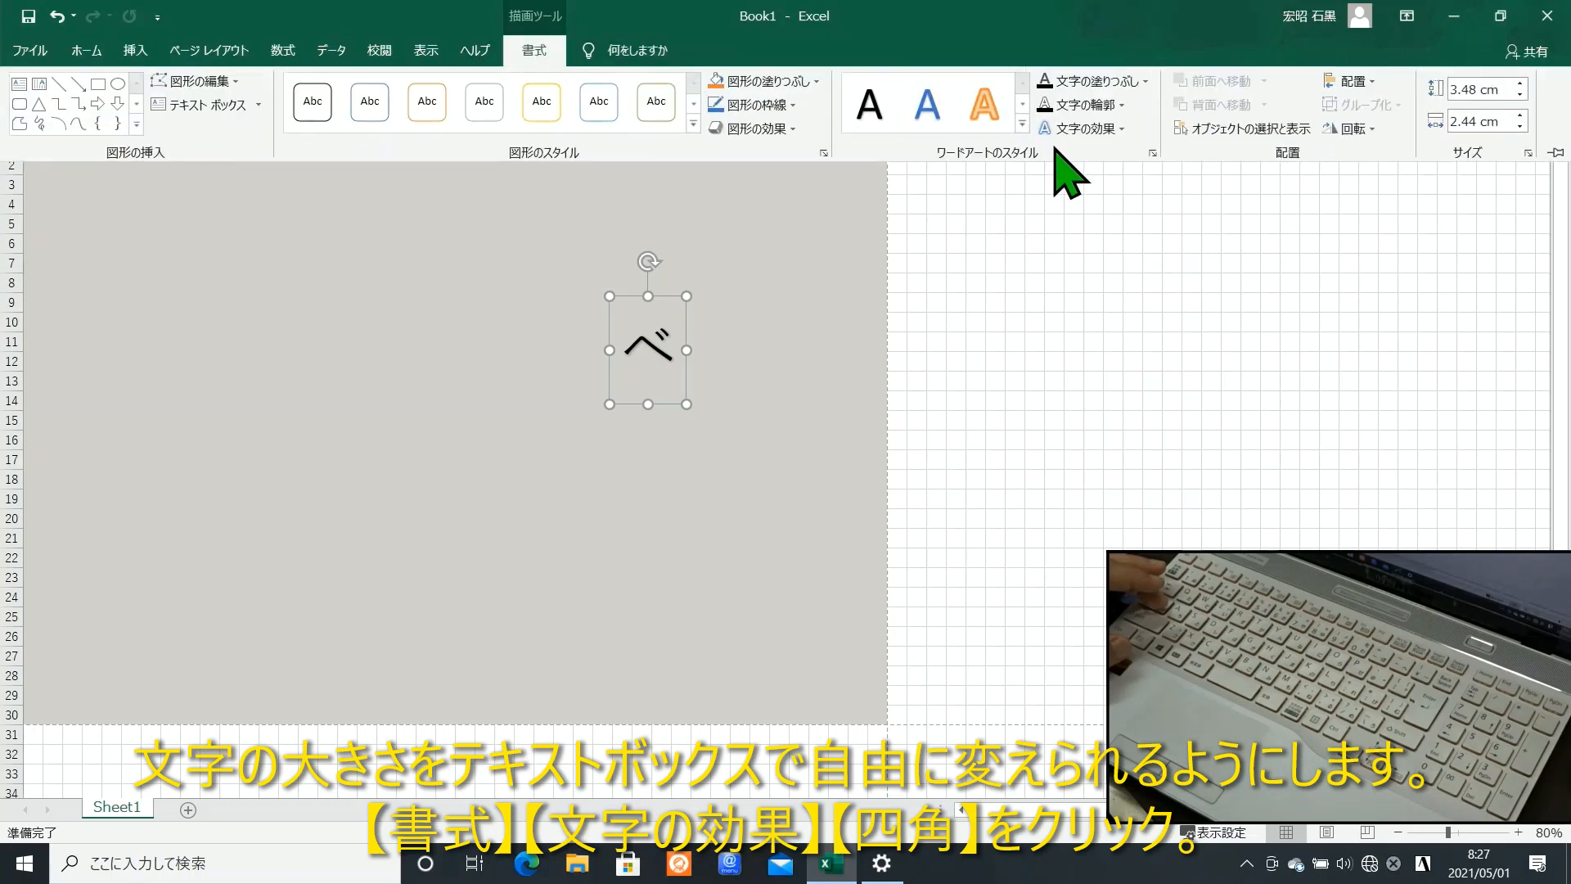
pyautogui.click(1084, 129)
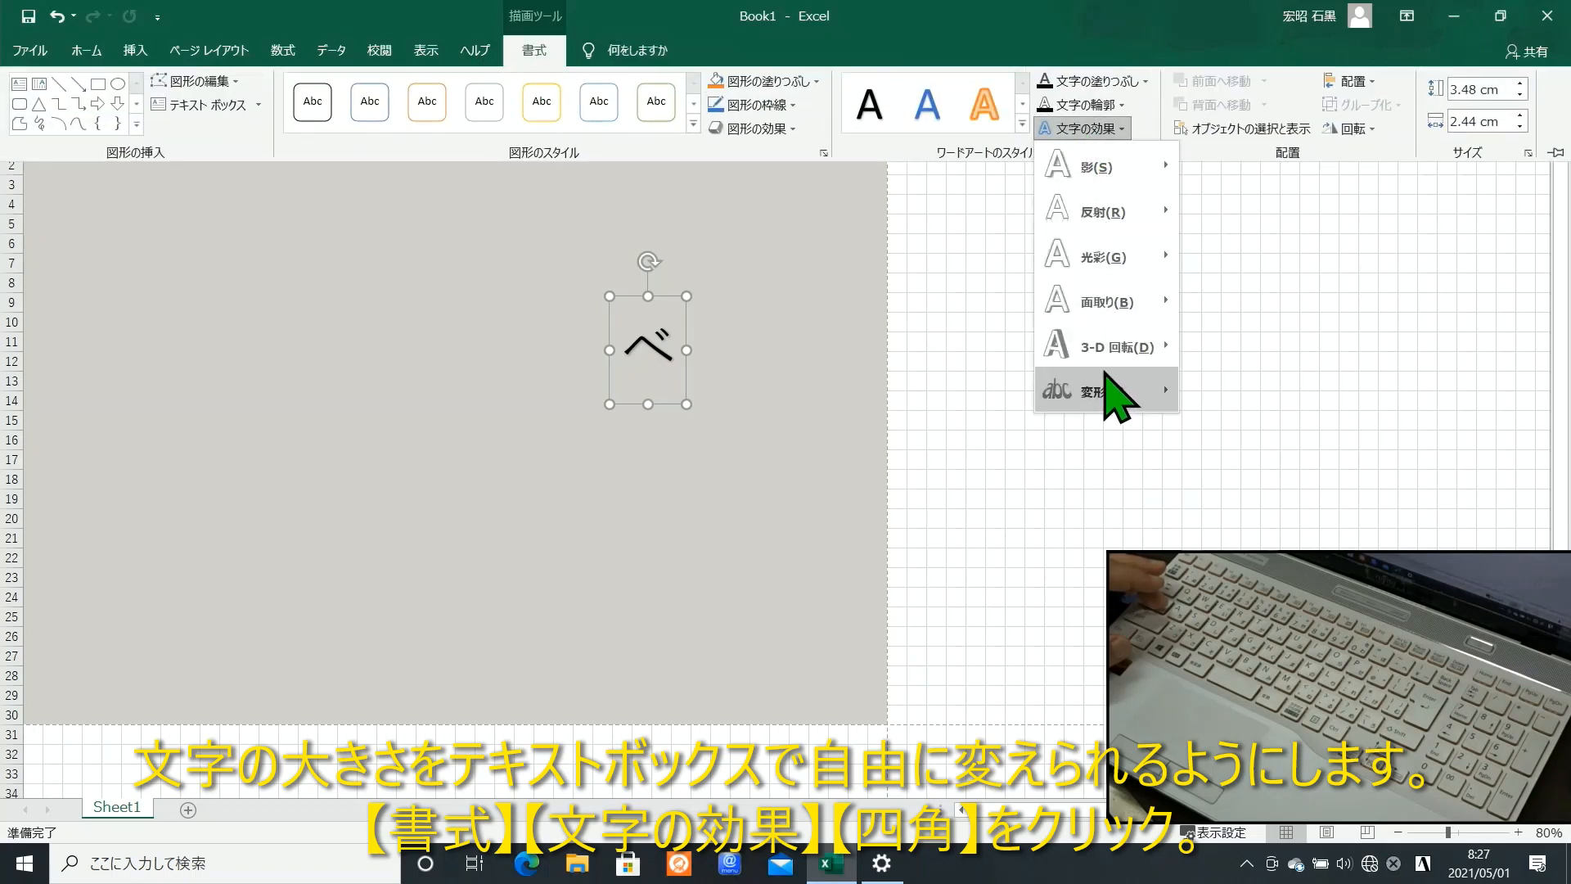
pyautogui.moveTo(1103, 382)
pyautogui.click(1203, 467)
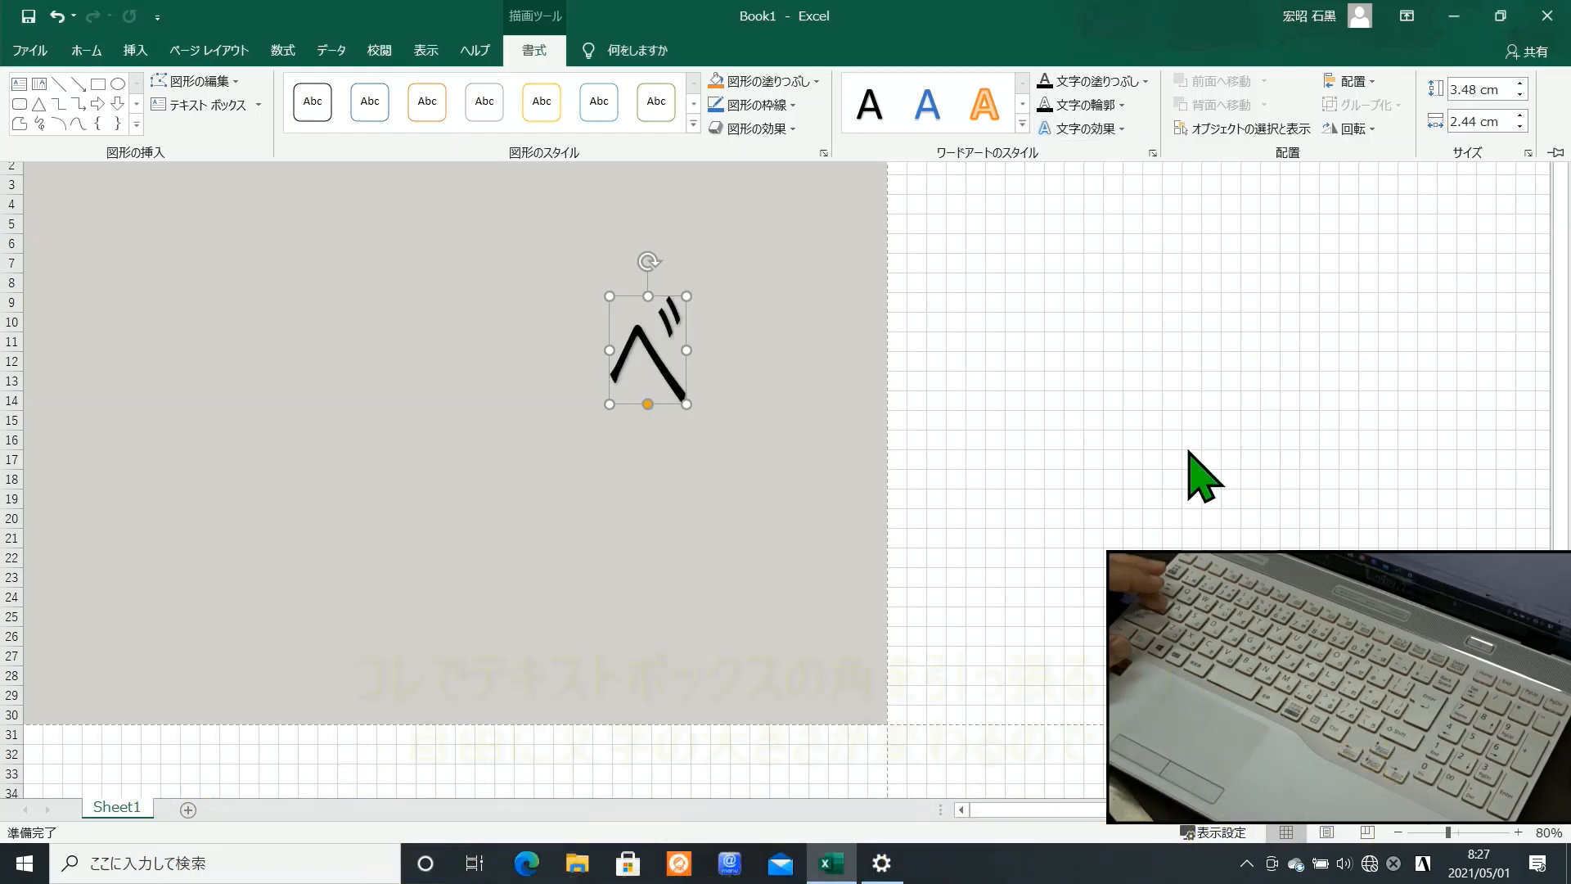
pyautogui.click(686, 405)
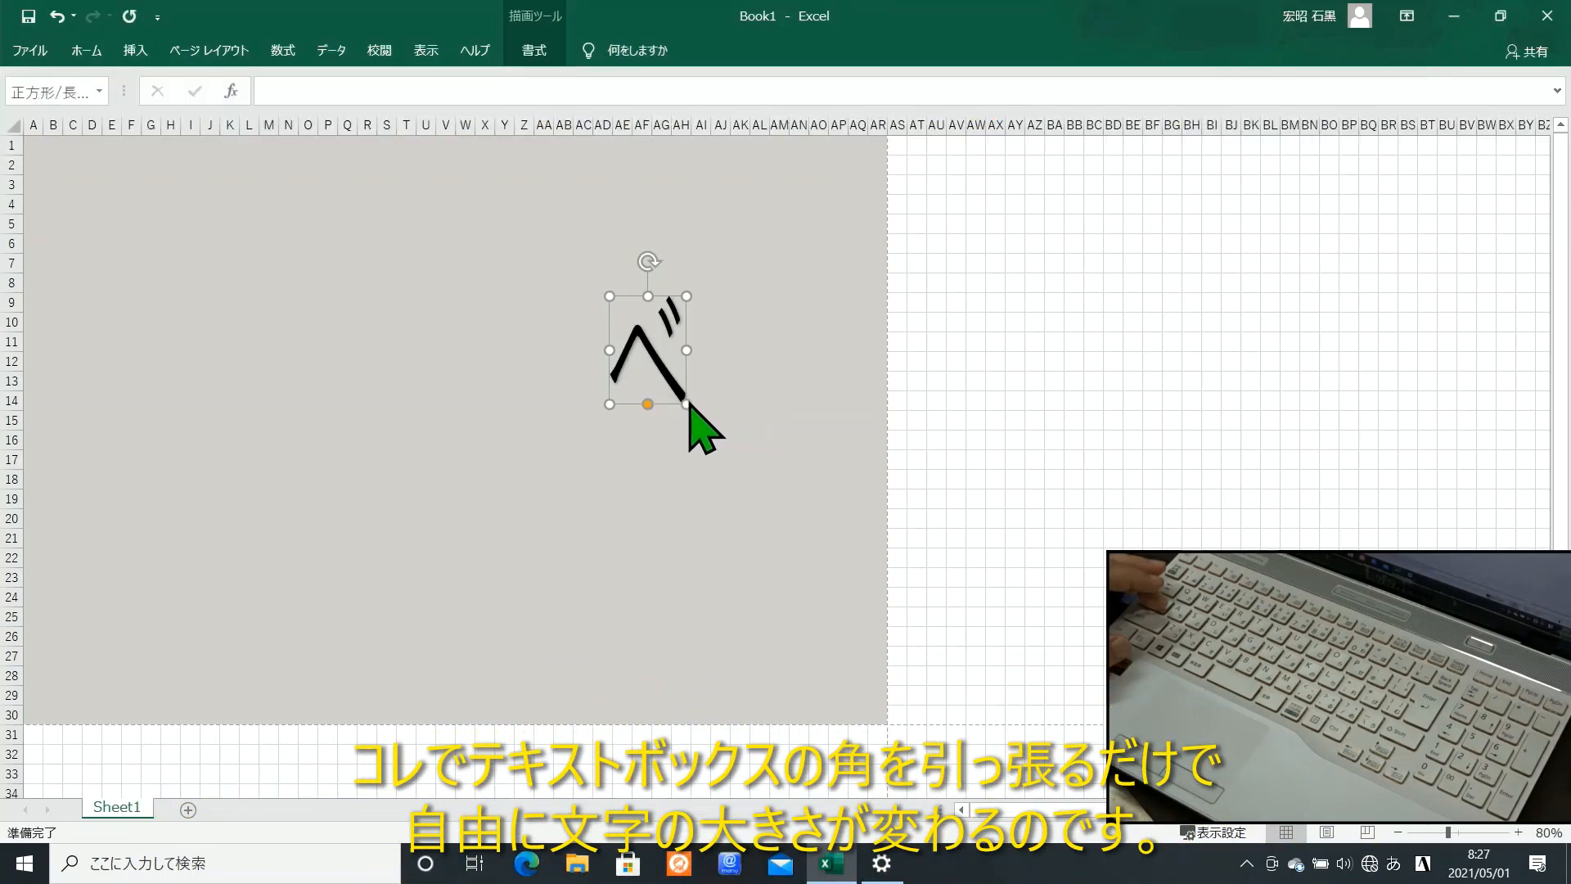
pyautogui.moveTo(686, 405); pyautogui.dragTo(193, 256)
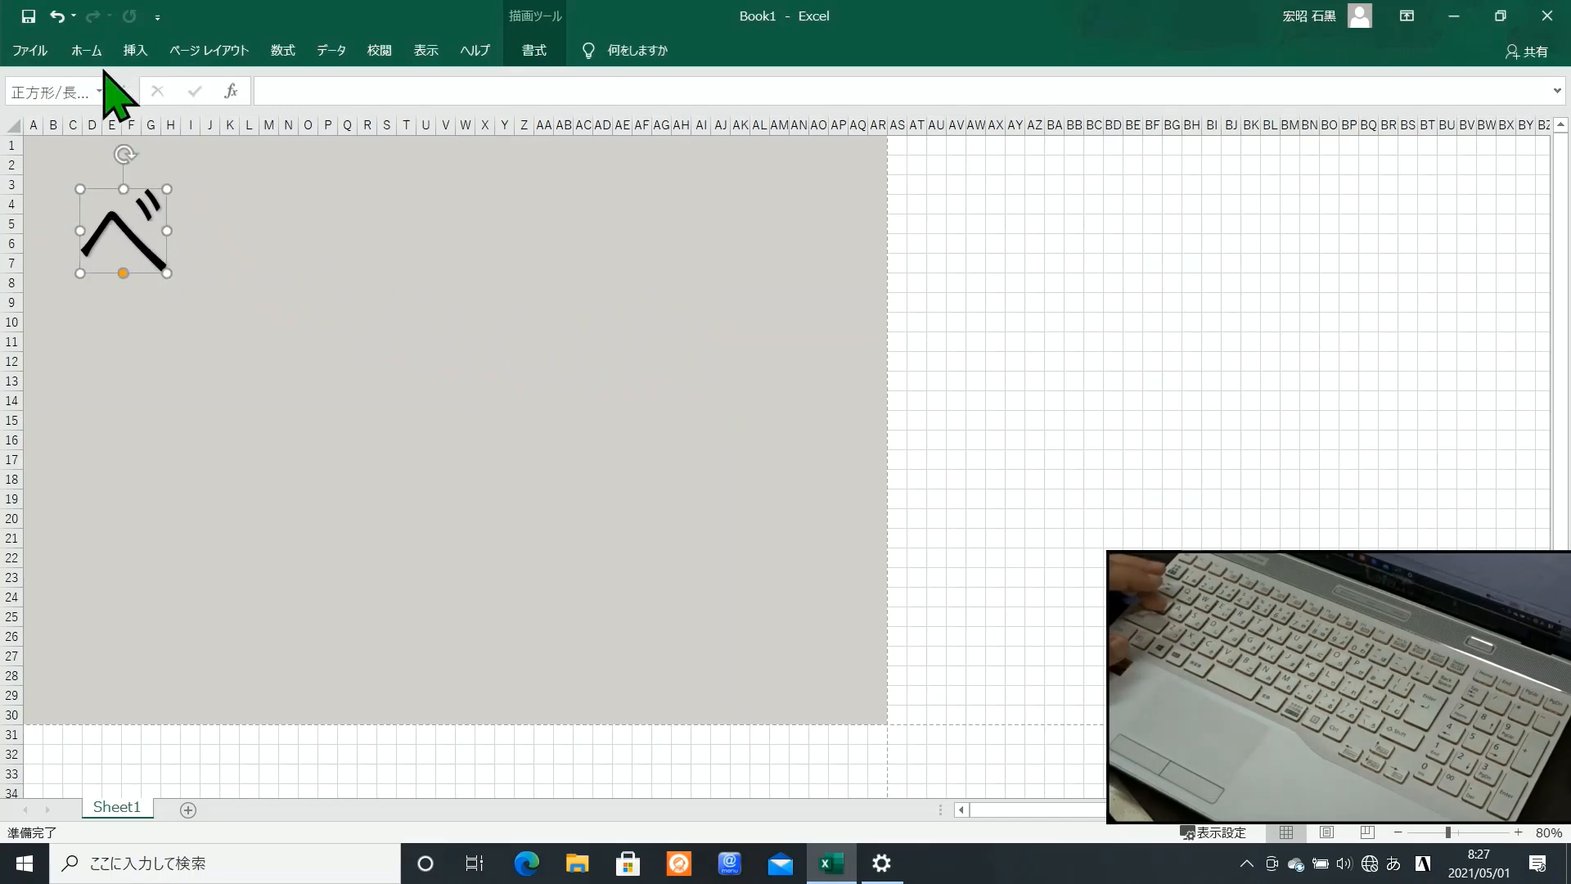
# Step: Set the font of the ベ WordArt to HGP創英角ゴシックUB
pyautogui.click(93, 59)
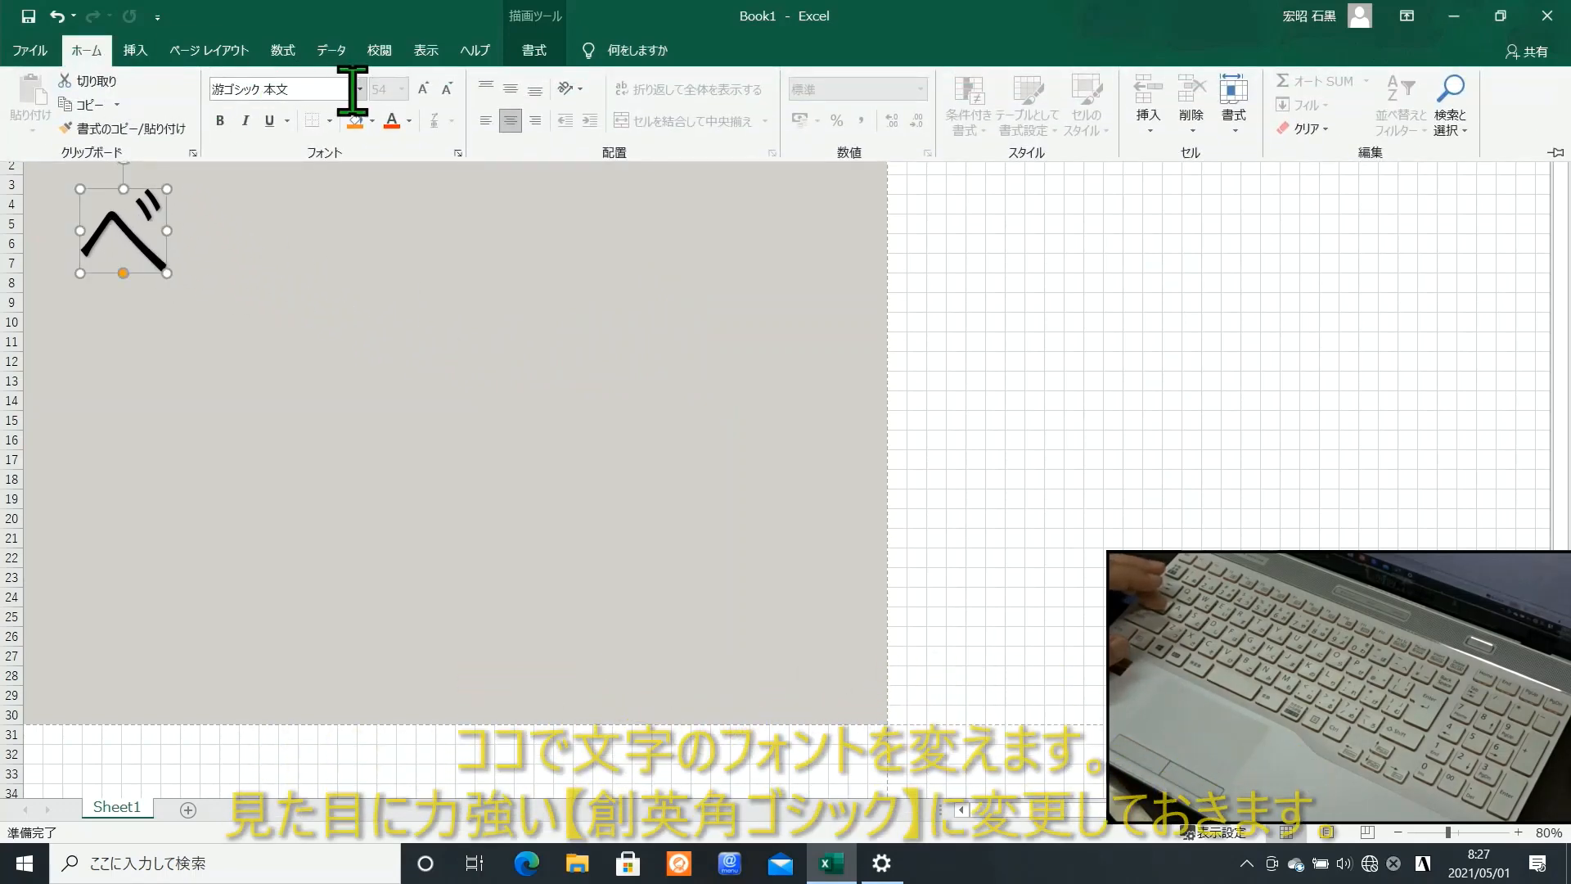
pyautogui.click(360, 90)
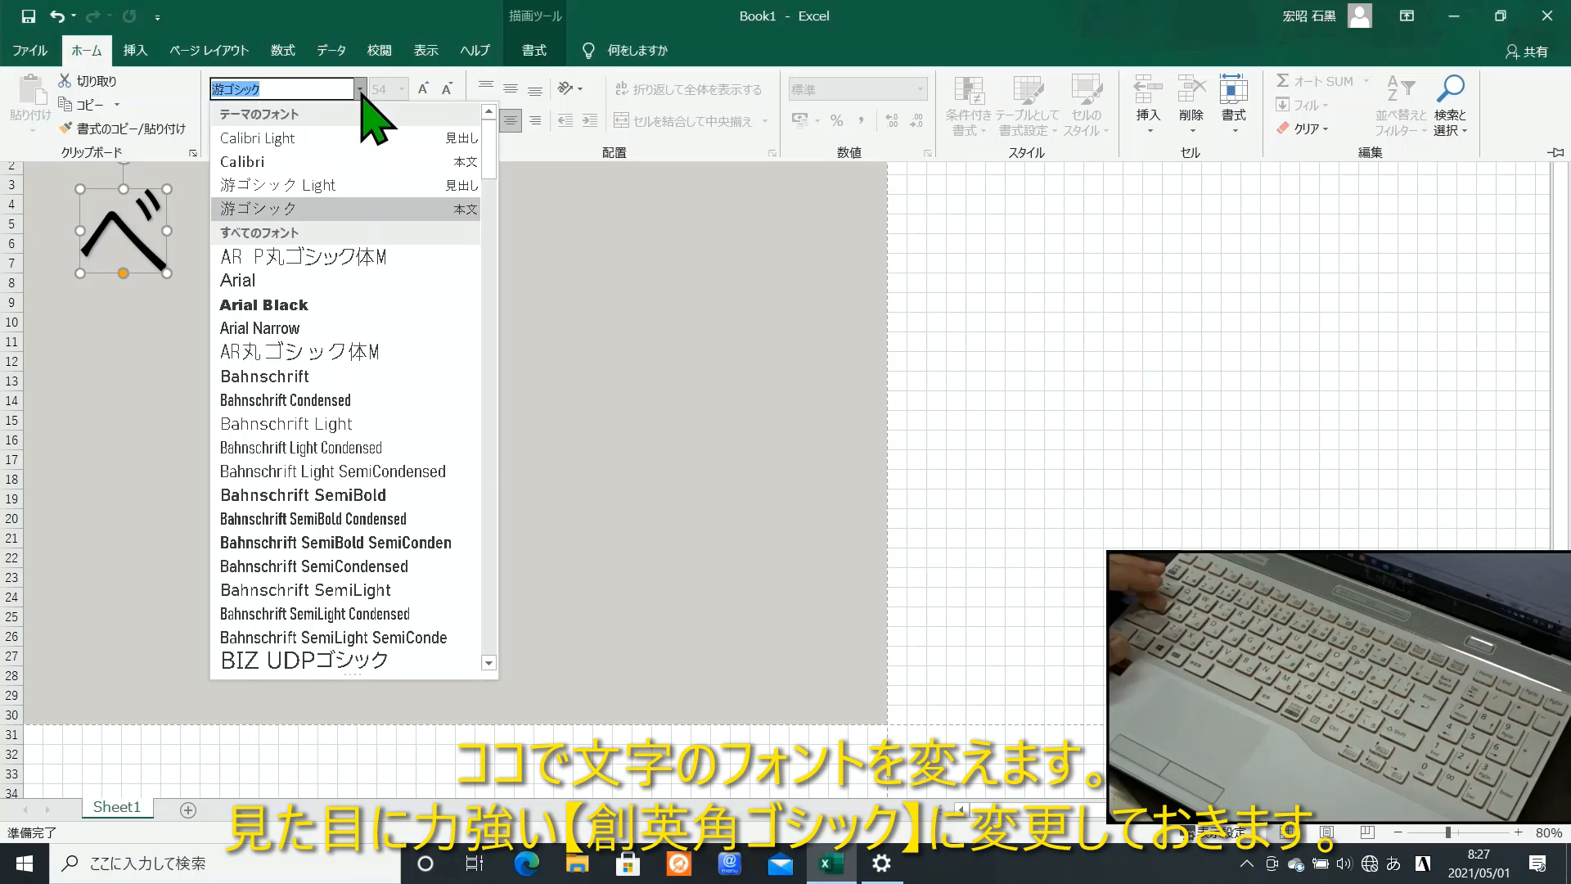
pyautogui.click(489, 399)
pyautogui.click(488, 400)
pyautogui.click(490, 411)
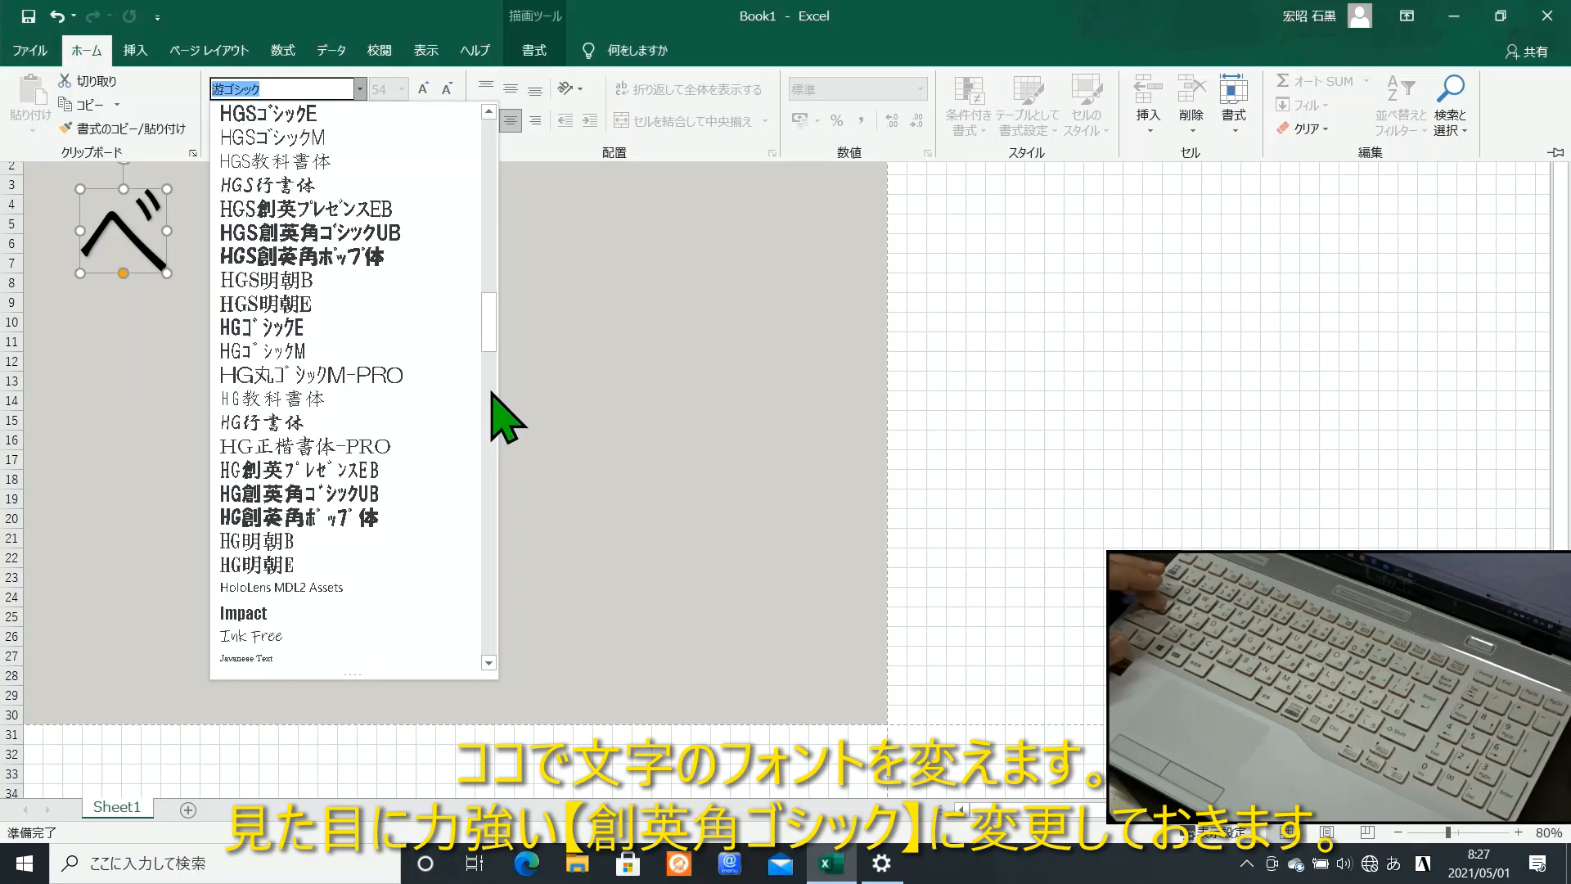
pyautogui.scroll(1, 446, 315)
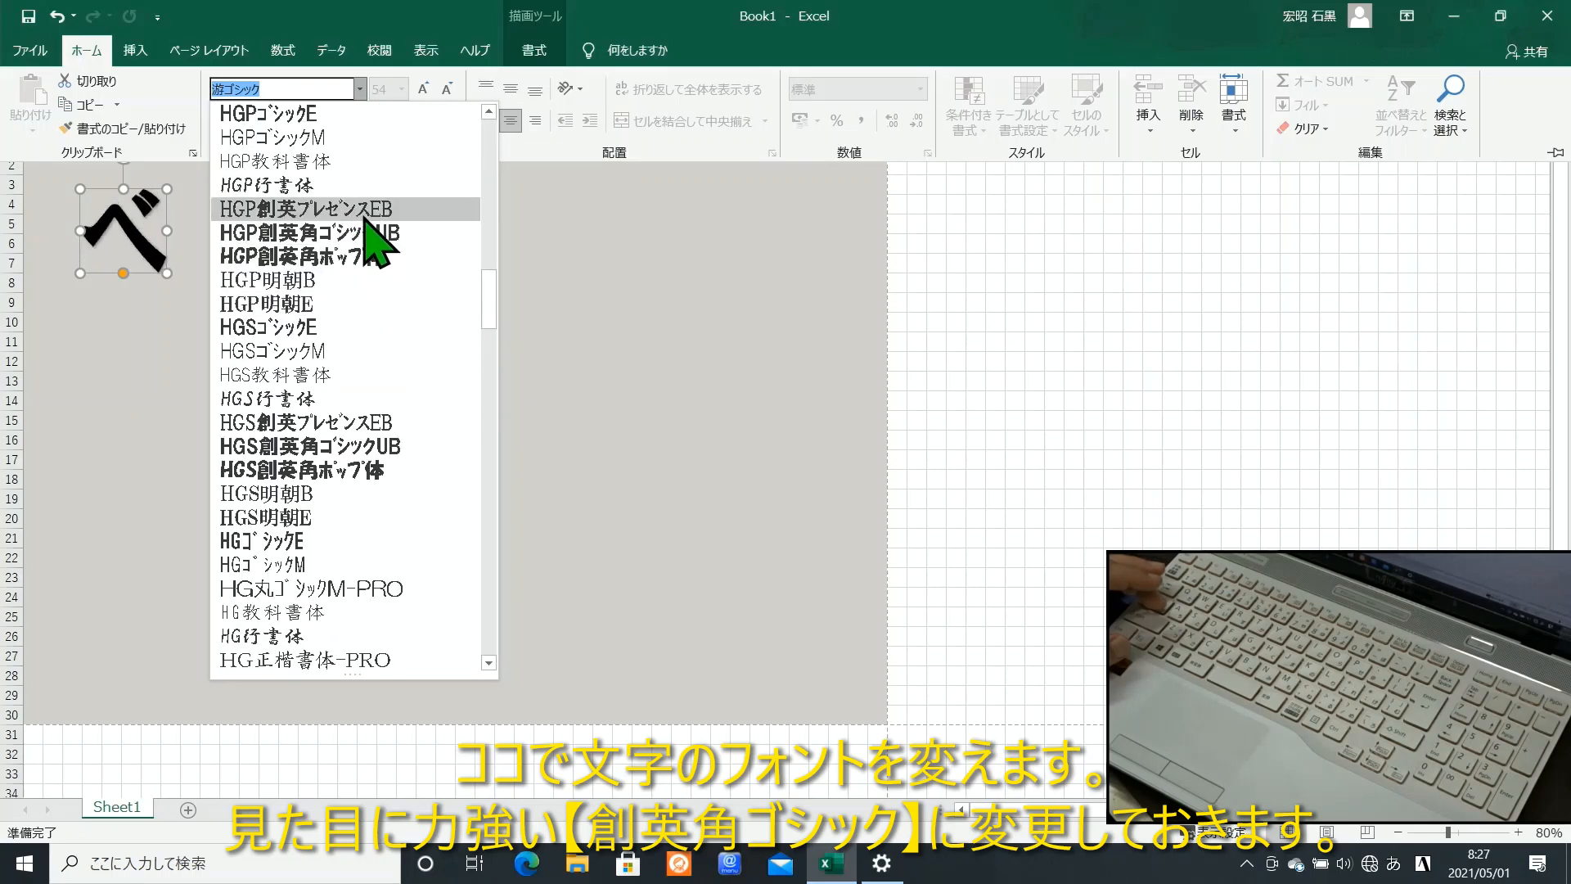
pyautogui.click(442, 234)
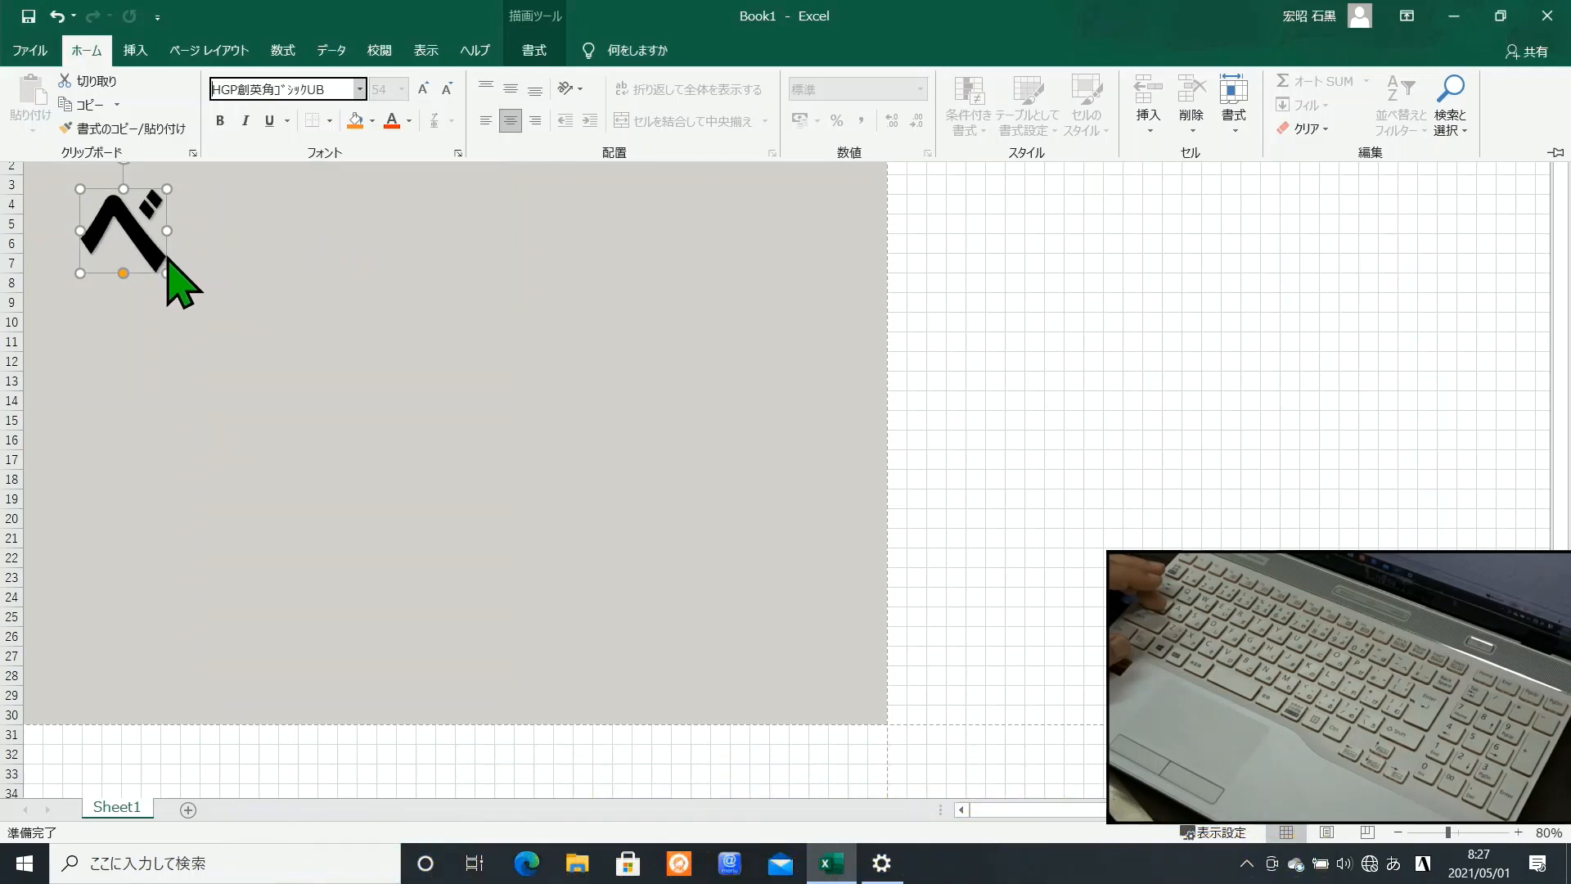
pyautogui.hotkey('ctrl', 'F1')
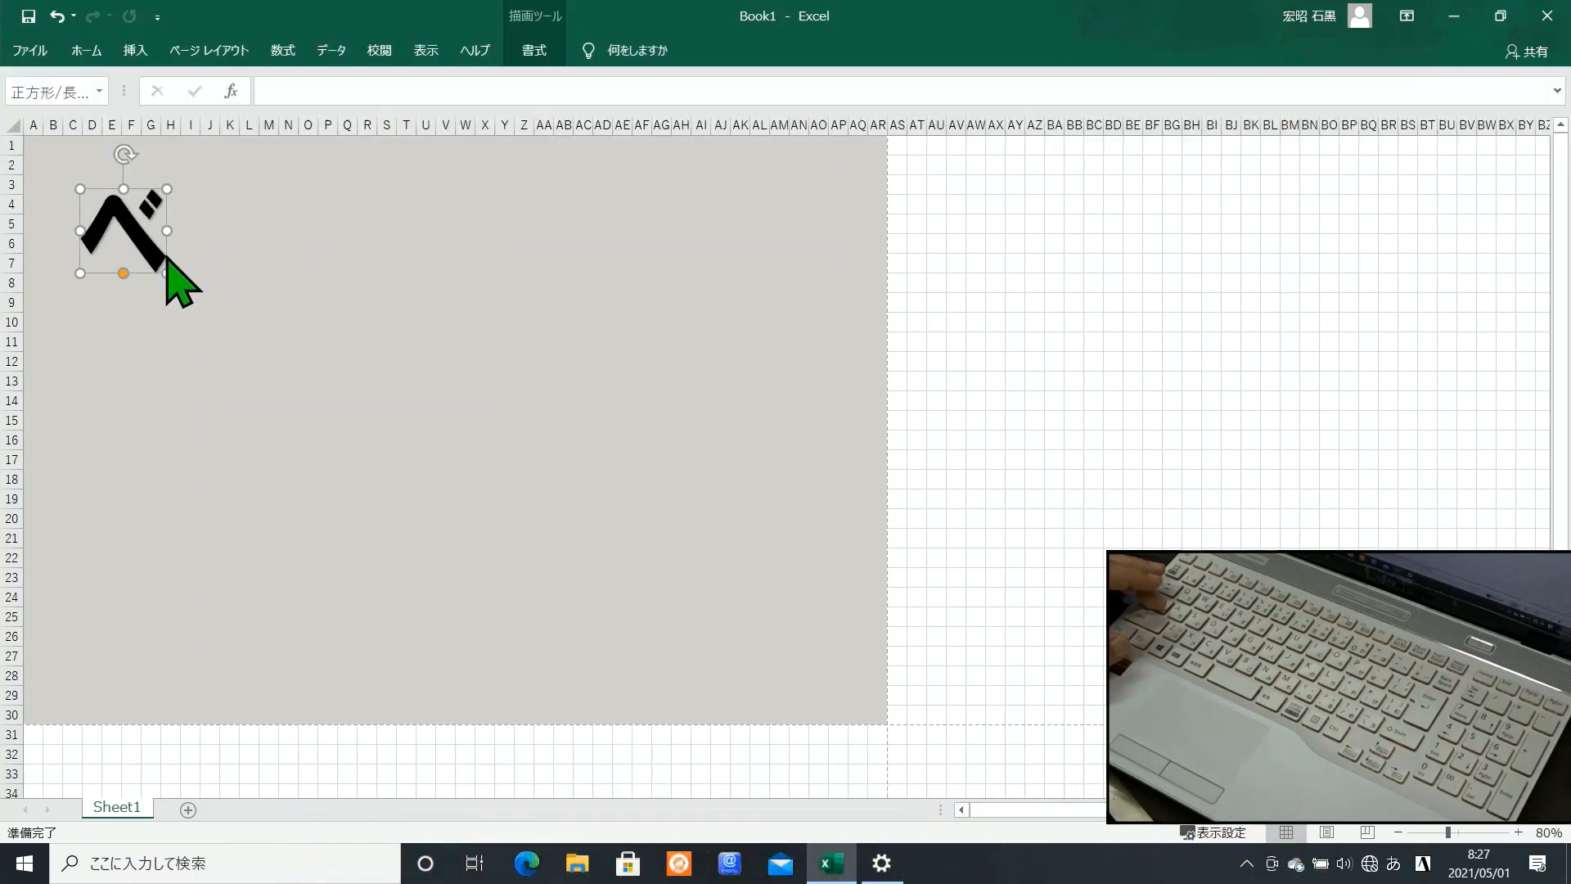
# Step: Move the ベ WordArt down slightly and set its font to HGP創英角ポップ体
pyautogui.moveTo(164, 253); pyautogui.dragTo(163, 287)
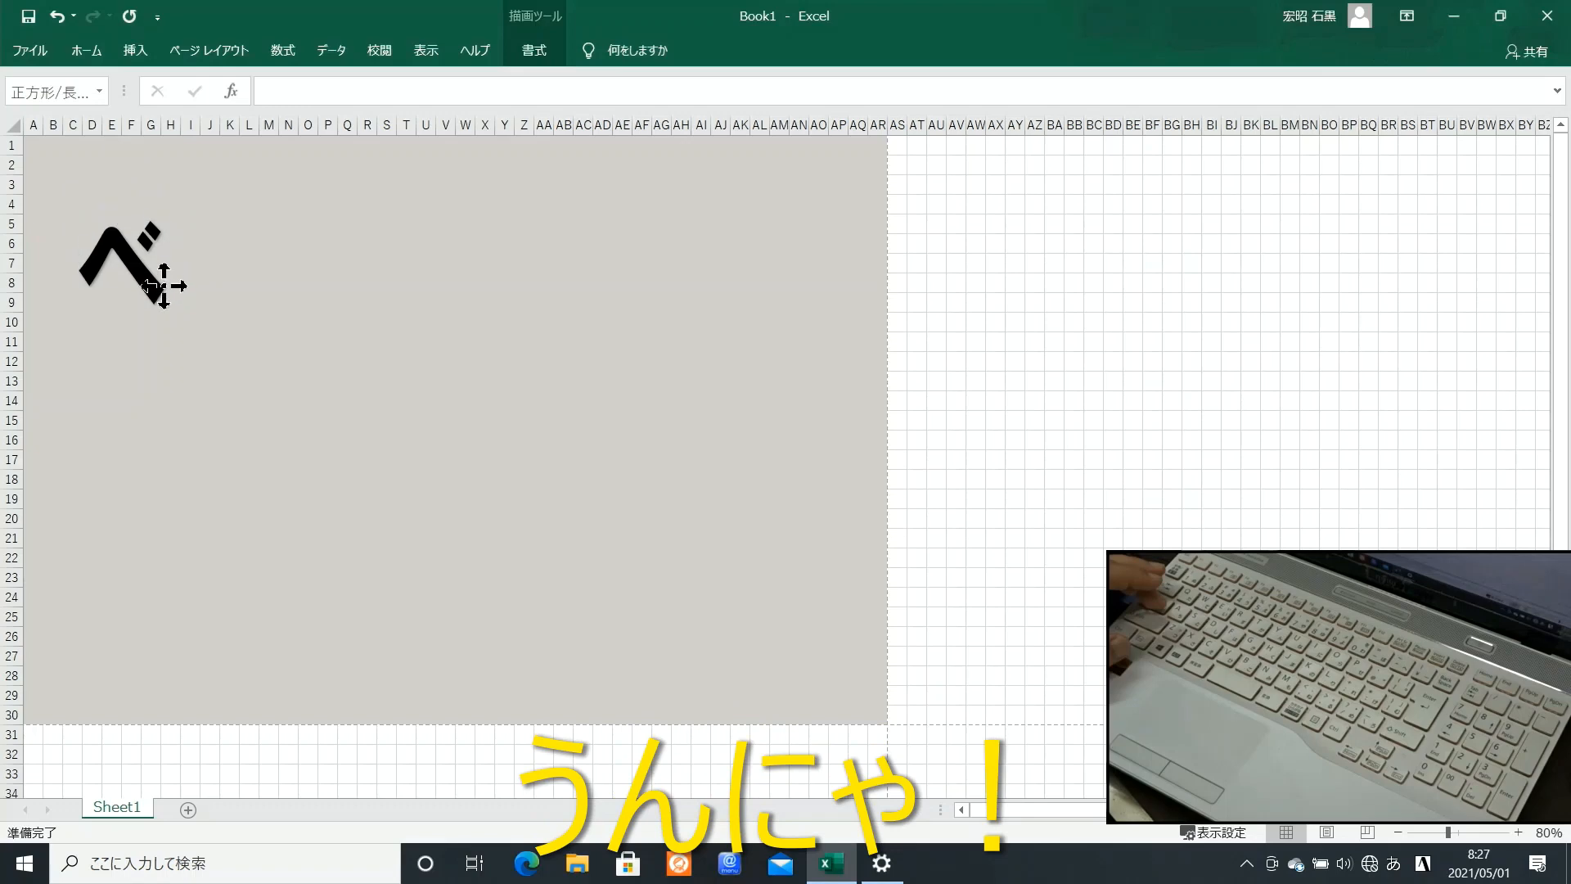
pyautogui.click(88, 58)
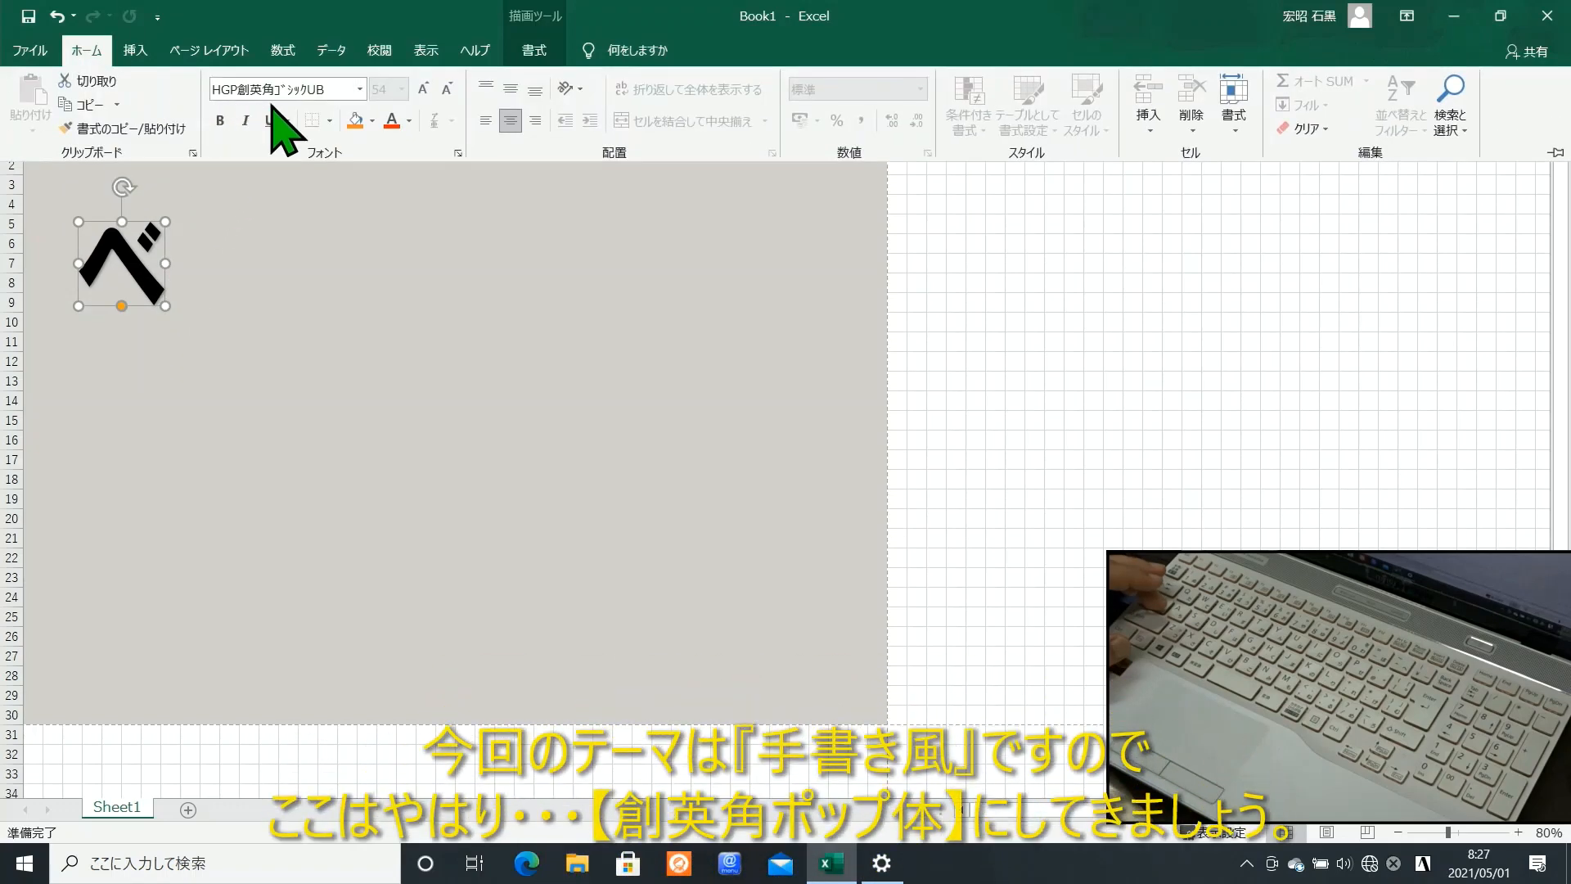
pyautogui.click(359, 90)
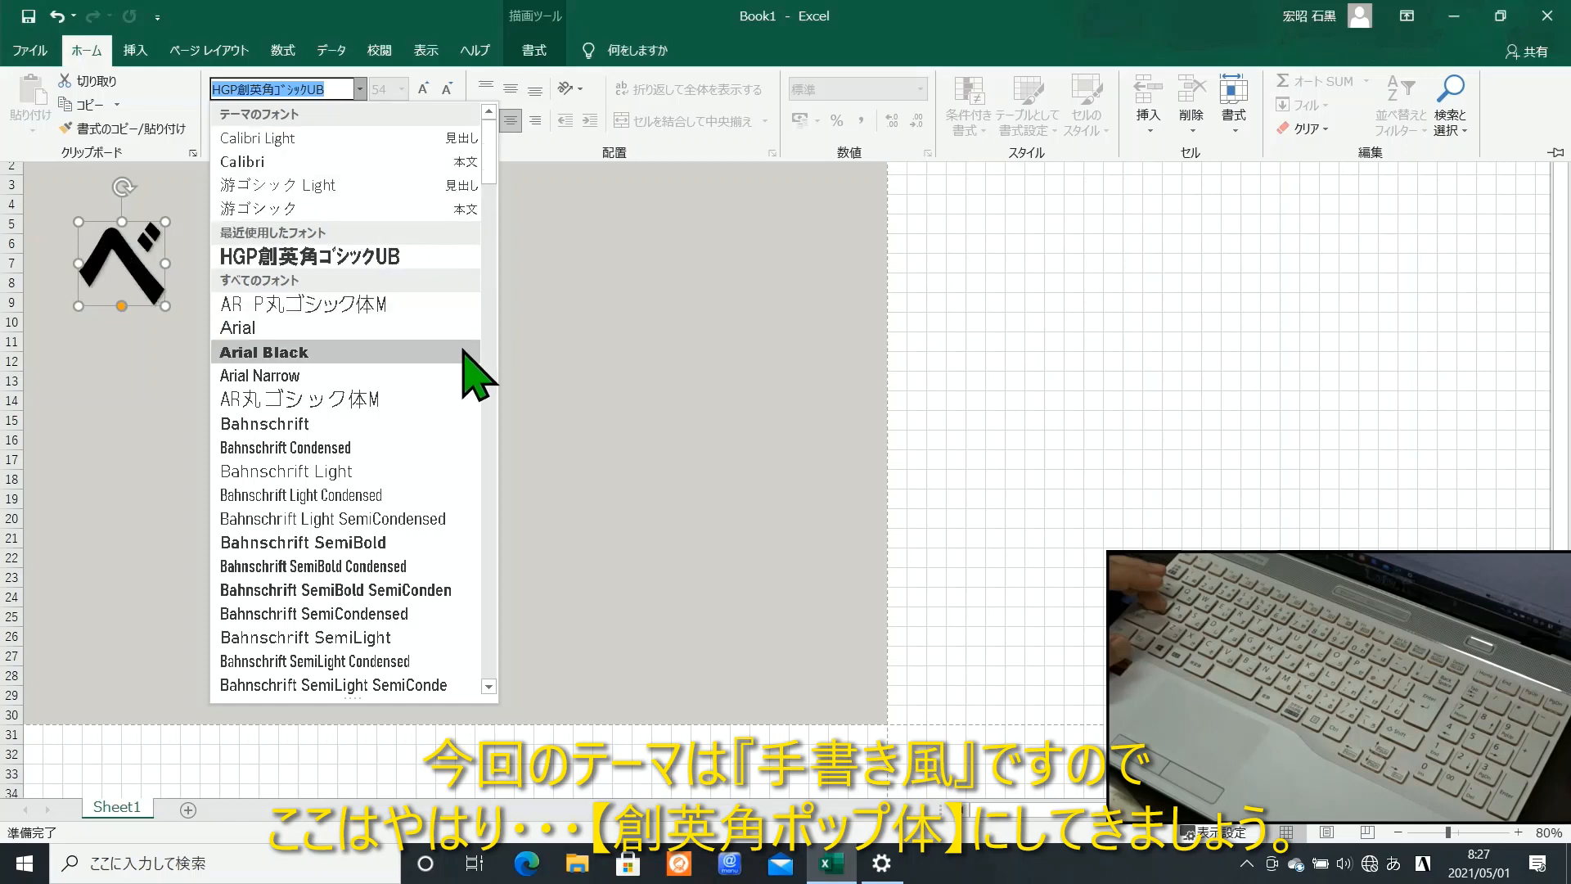
pyautogui.scroll(-10, 479, 370)
pyautogui.scroll(-5, 464, 370)
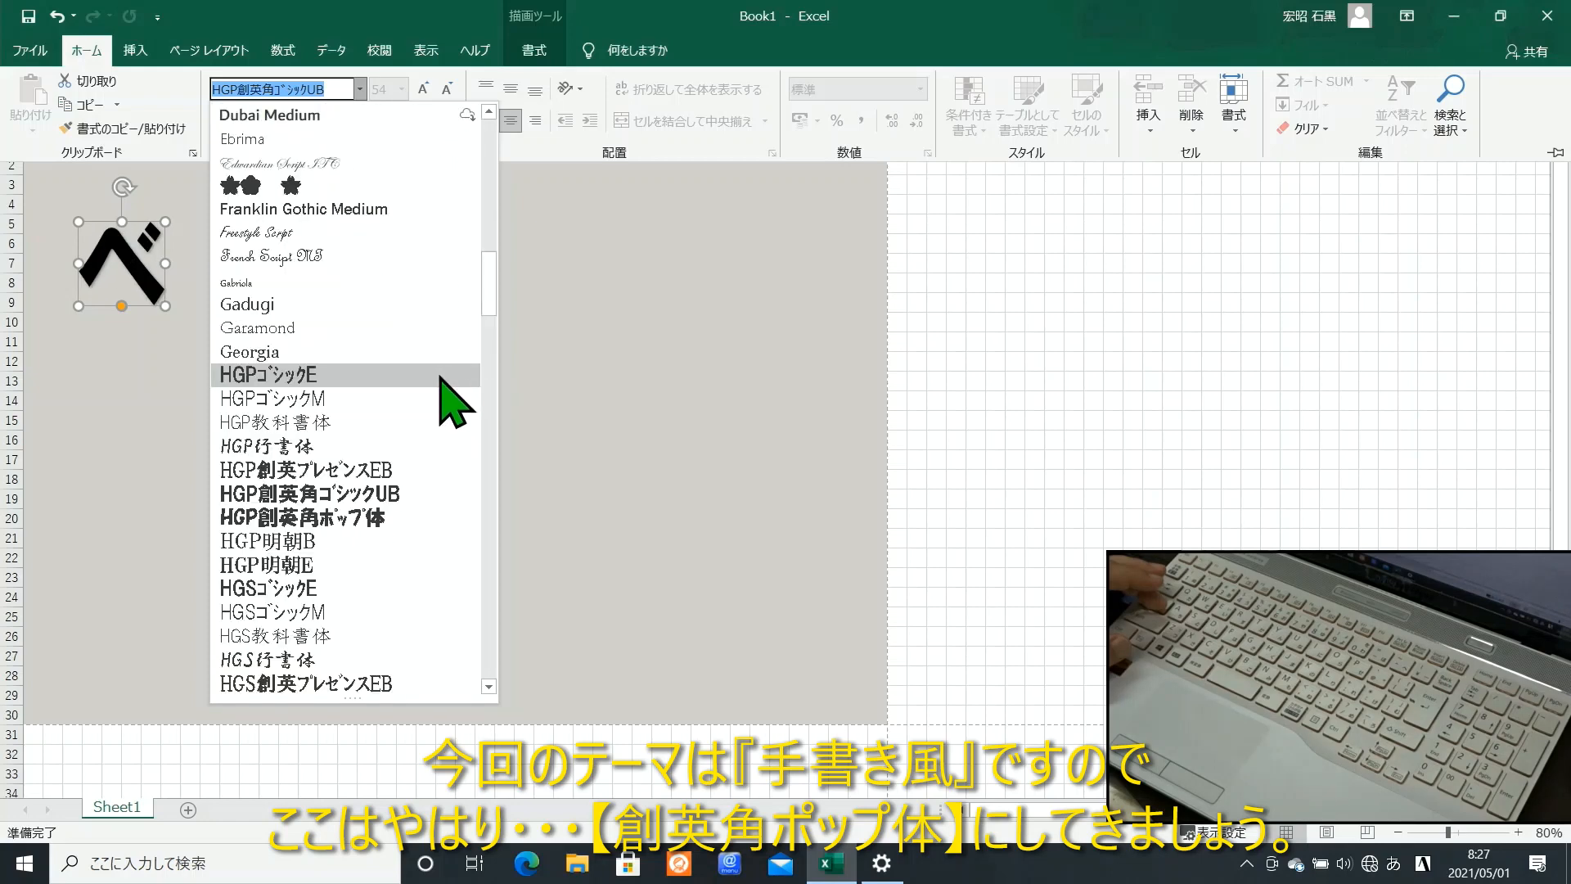
pyautogui.click(376, 518)
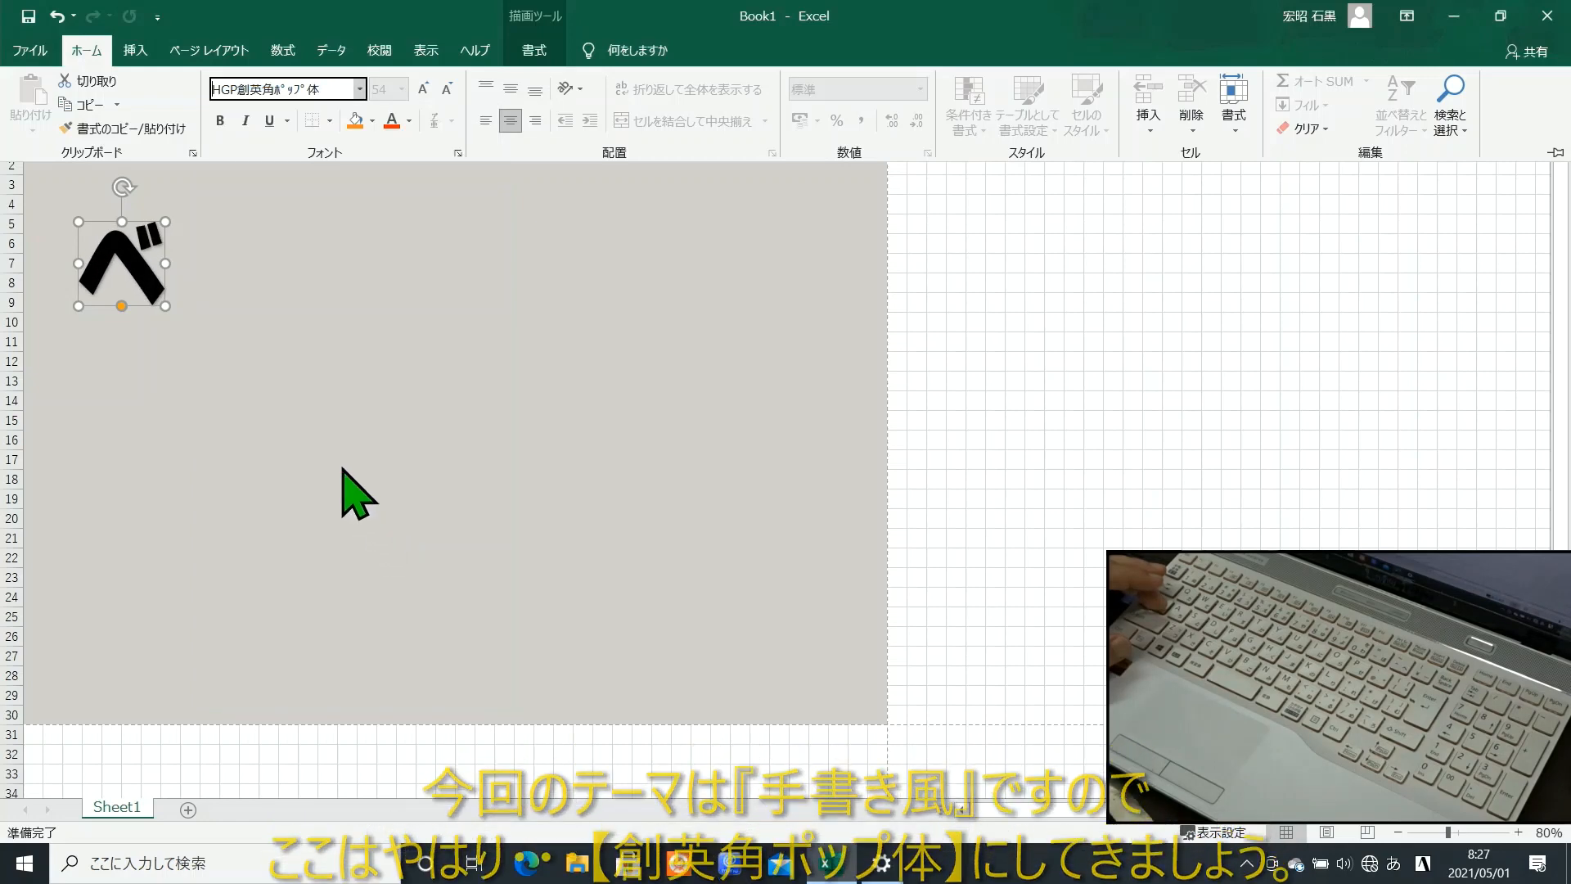
pyautogui.hotkey('ctrl', 'F1')
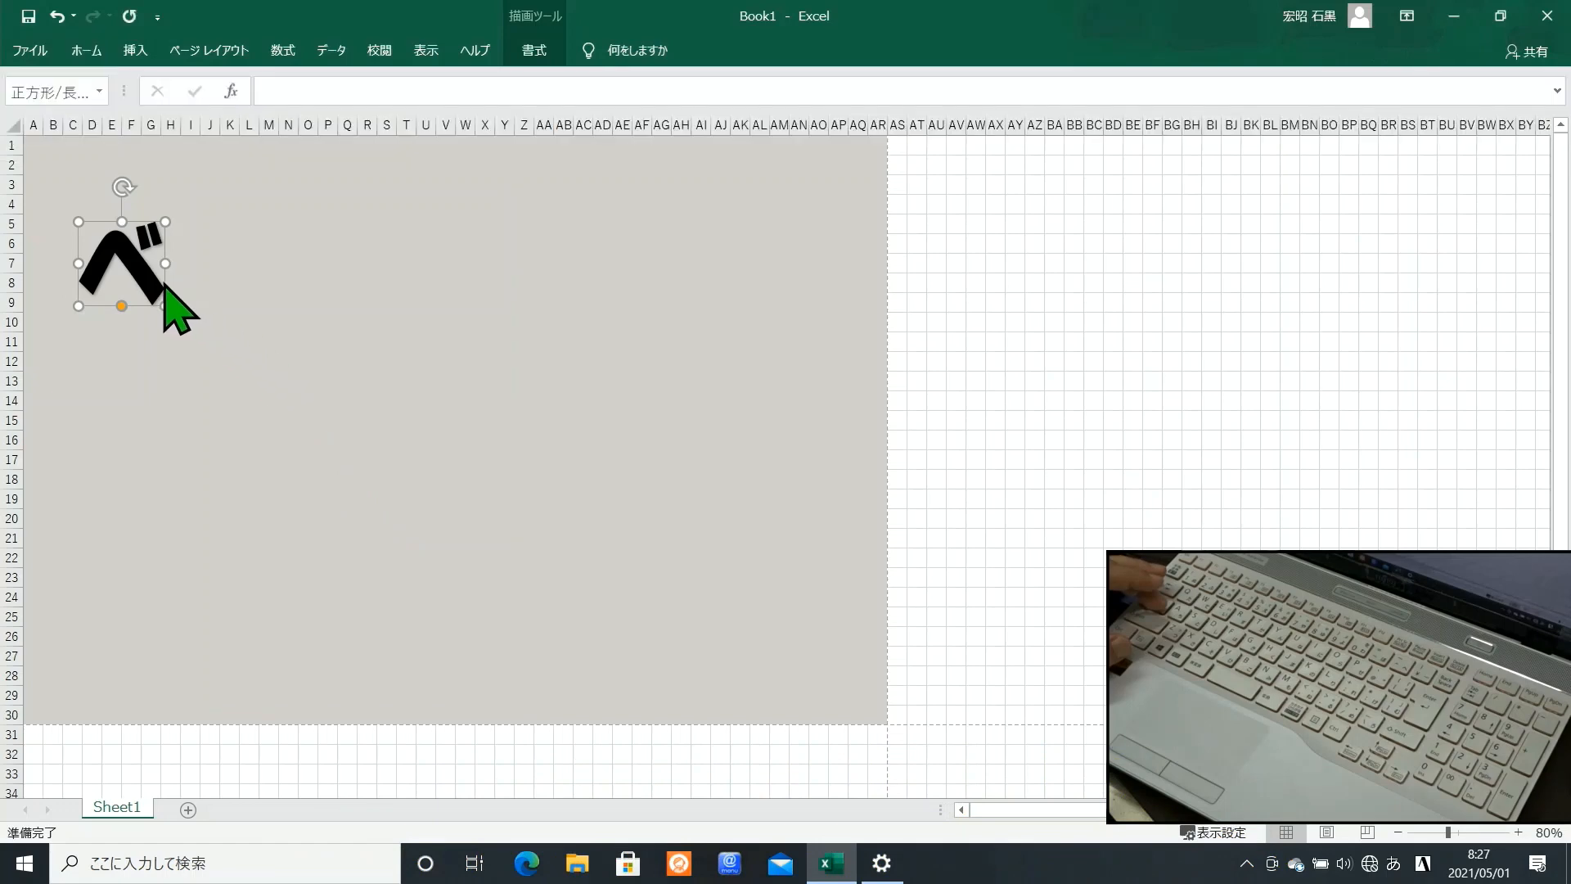
# Step: Enlarge ベ, place two smaller copies beside it, and replace the lower copy's text with ラ
pyautogui.moveTo(165, 307); pyautogui.dragTo(246, 308)
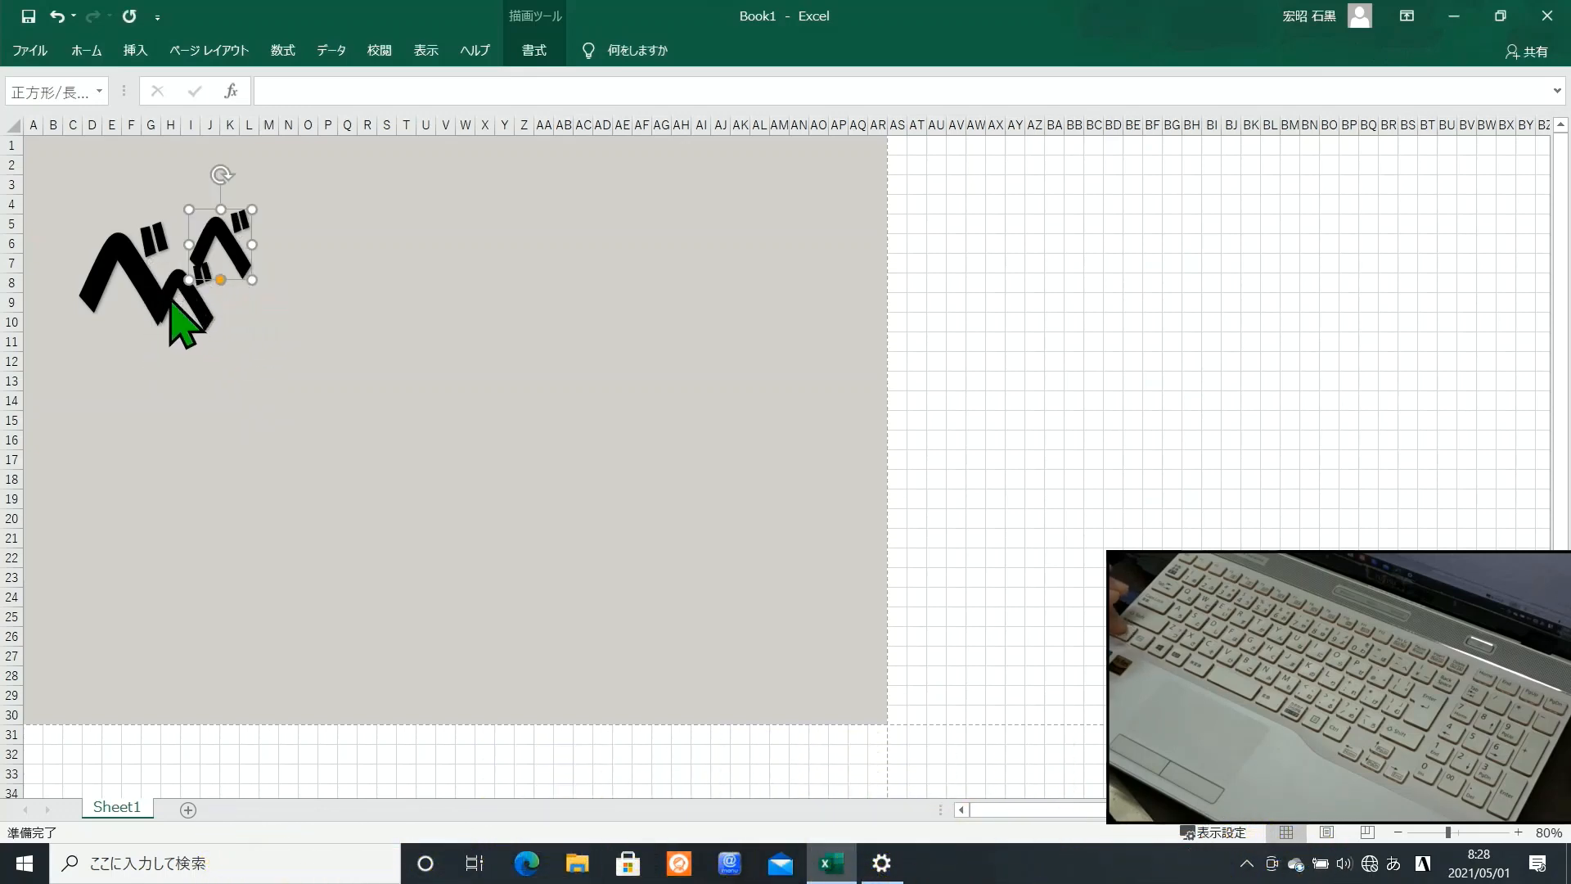
pyautogui.click(187, 293)
pyautogui.write('ra')
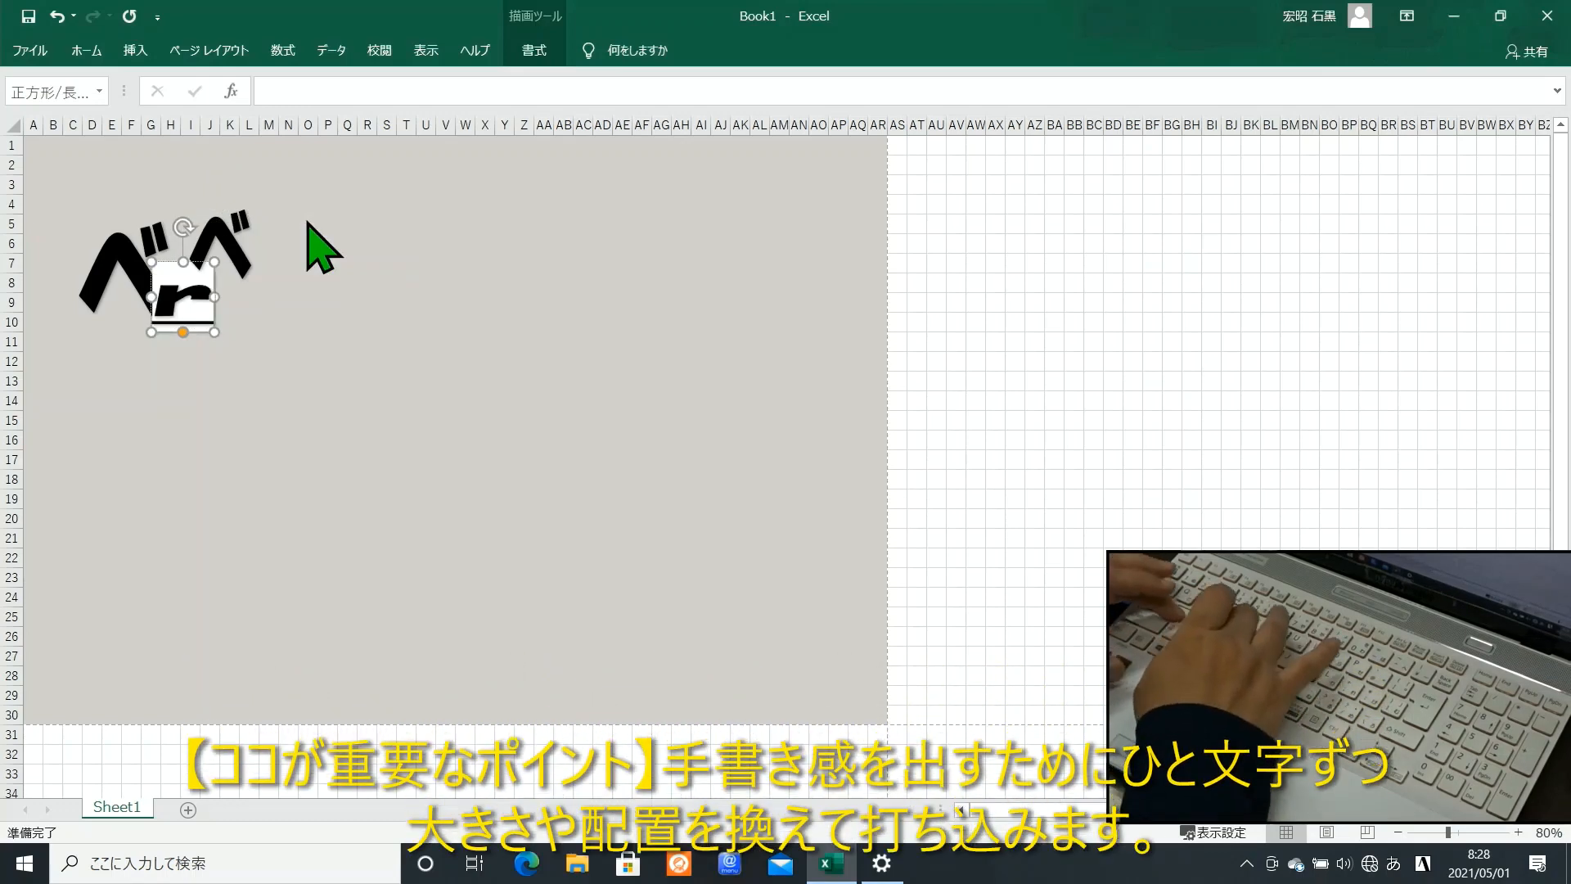
pyautogui.press('space')
pyautogui.press('Return')
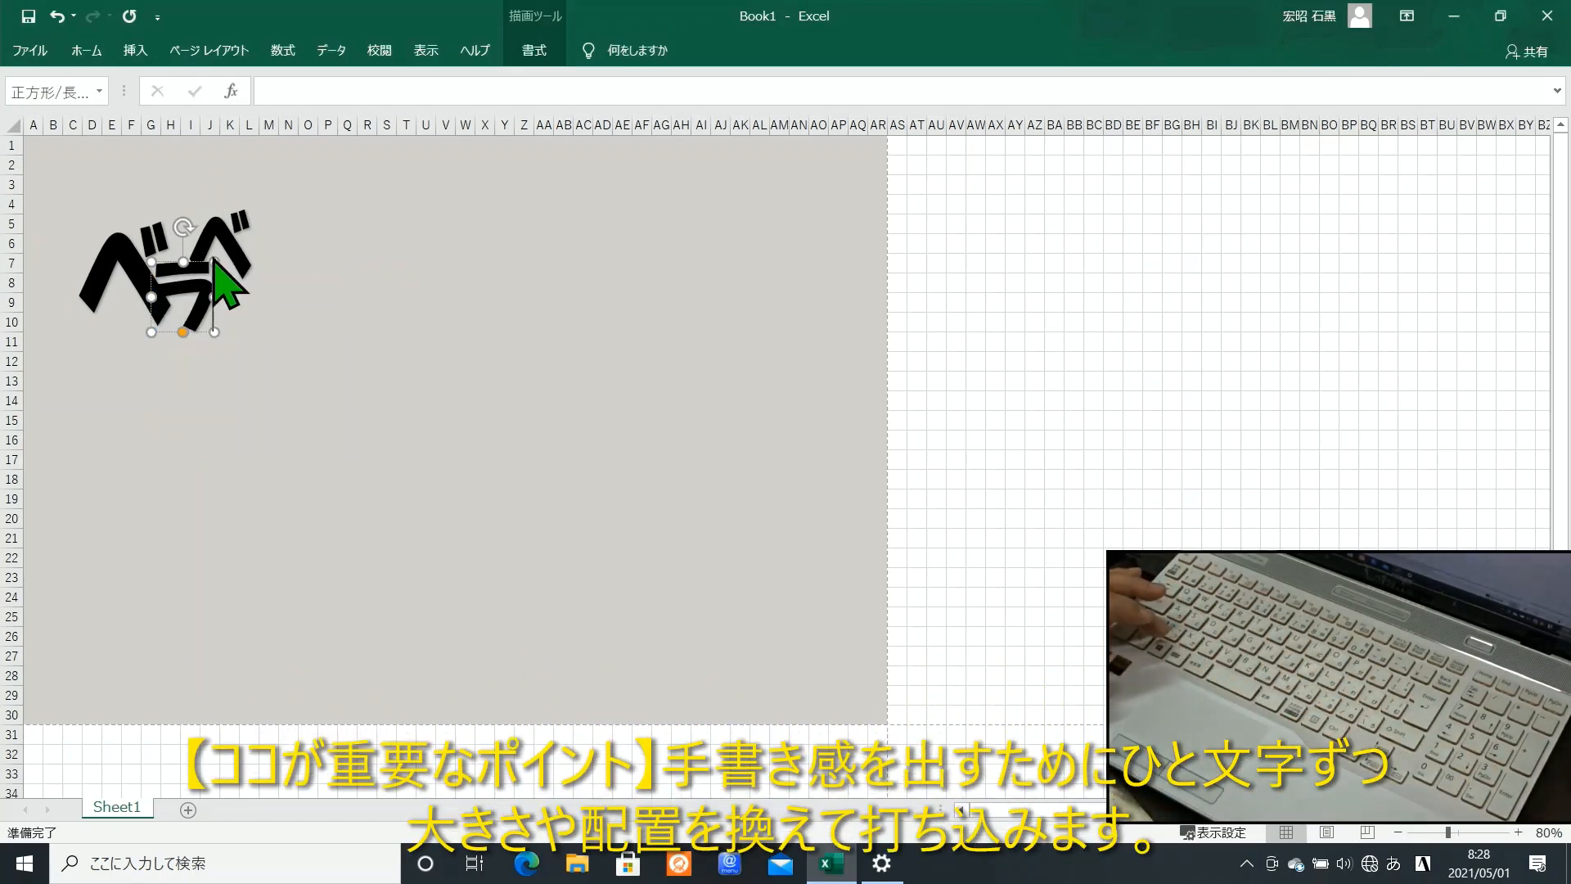
# Step: Replace the text of the upper ベ copy with ン
pyautogui.doubleClick(219, 231)
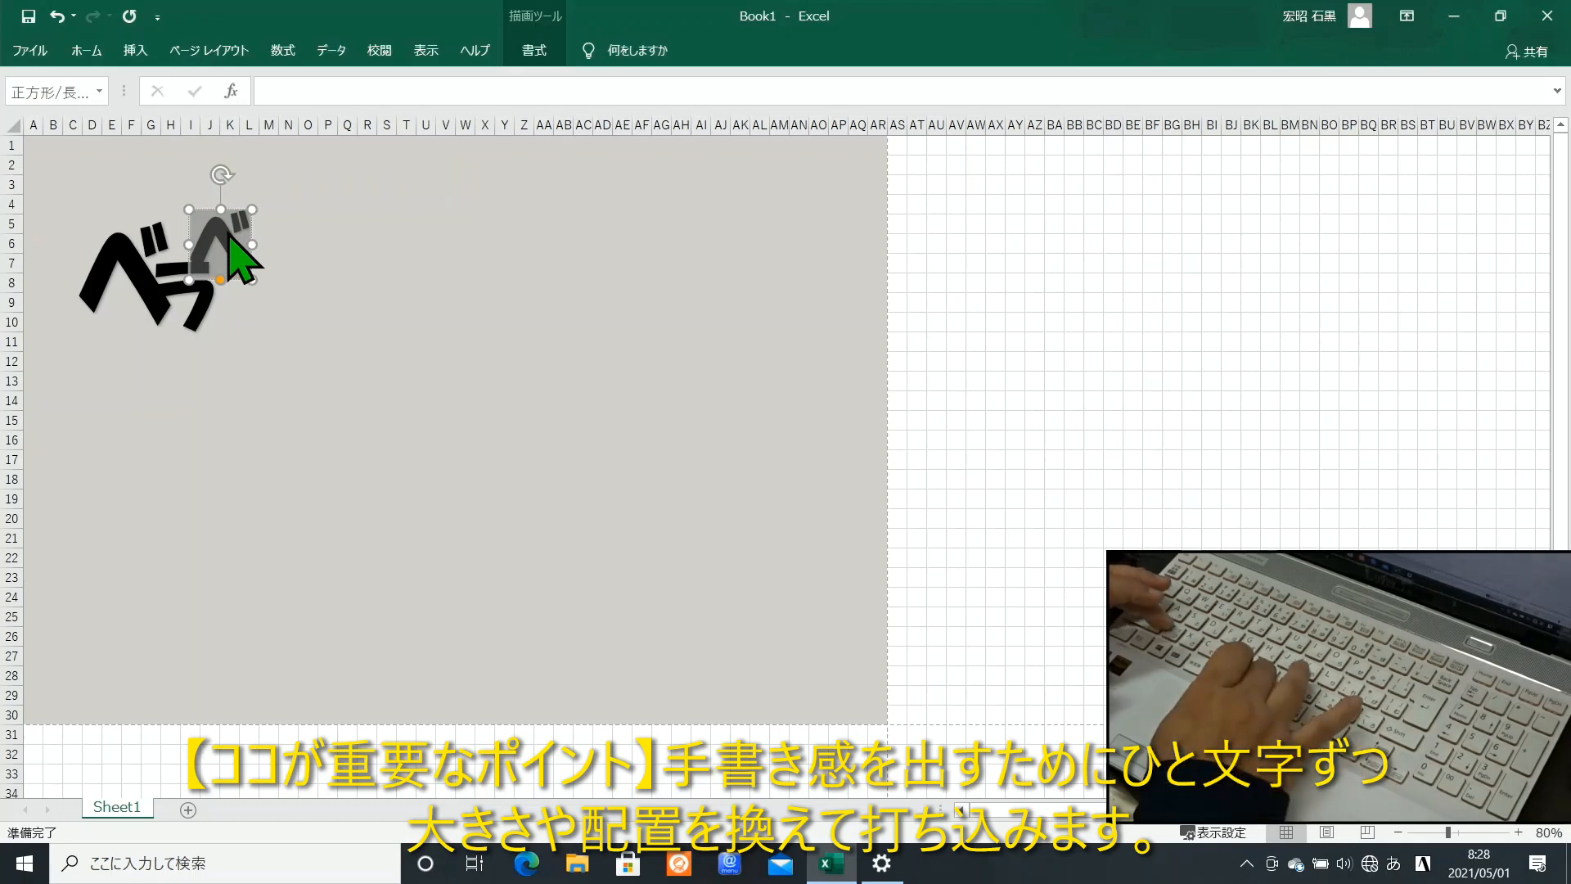
pyautogui.write('nn')
pyautogui.press('space')
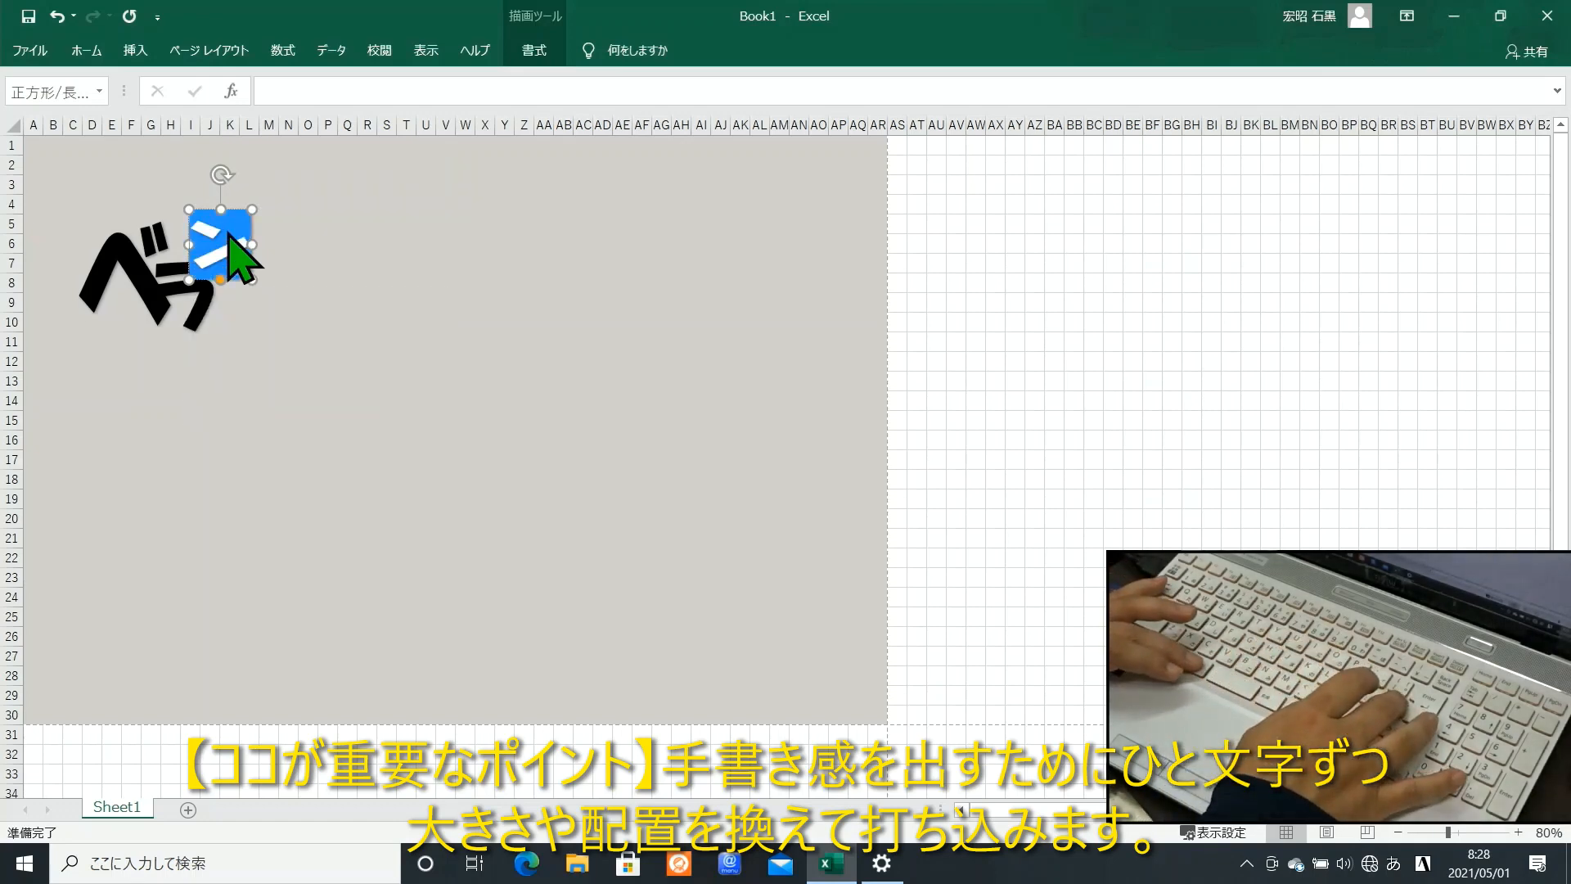
pyautogui.write('」')
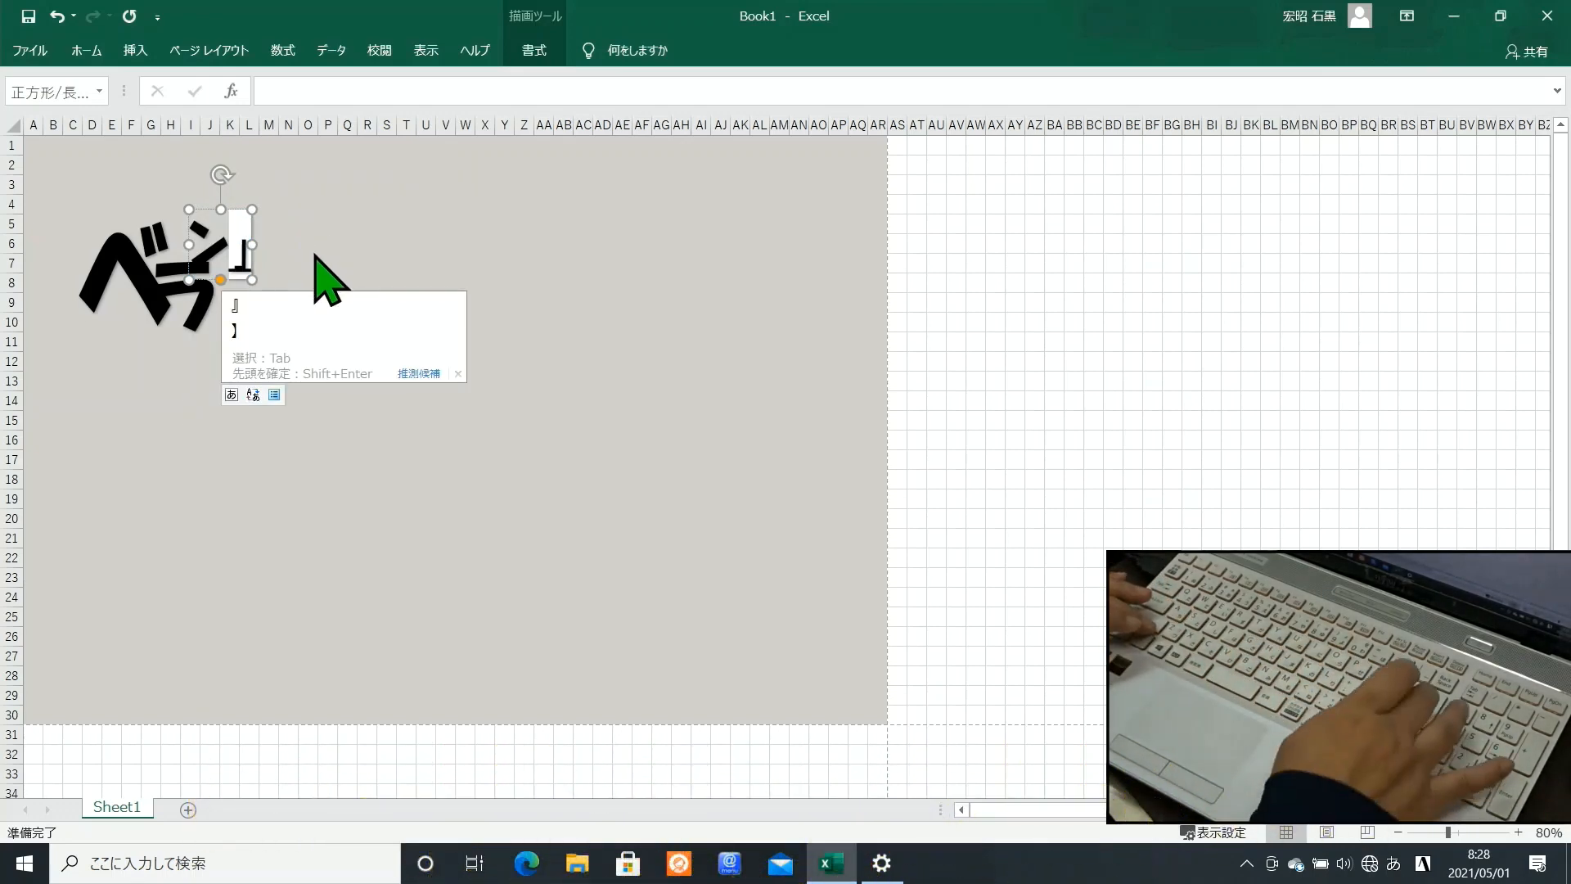
pyautogui.press('BackSpace')
# Step: Adjust the ラ and ン positions so they stay legible, and add a copy to the right of ン reading ダ
pyautogui.click(209, 306)
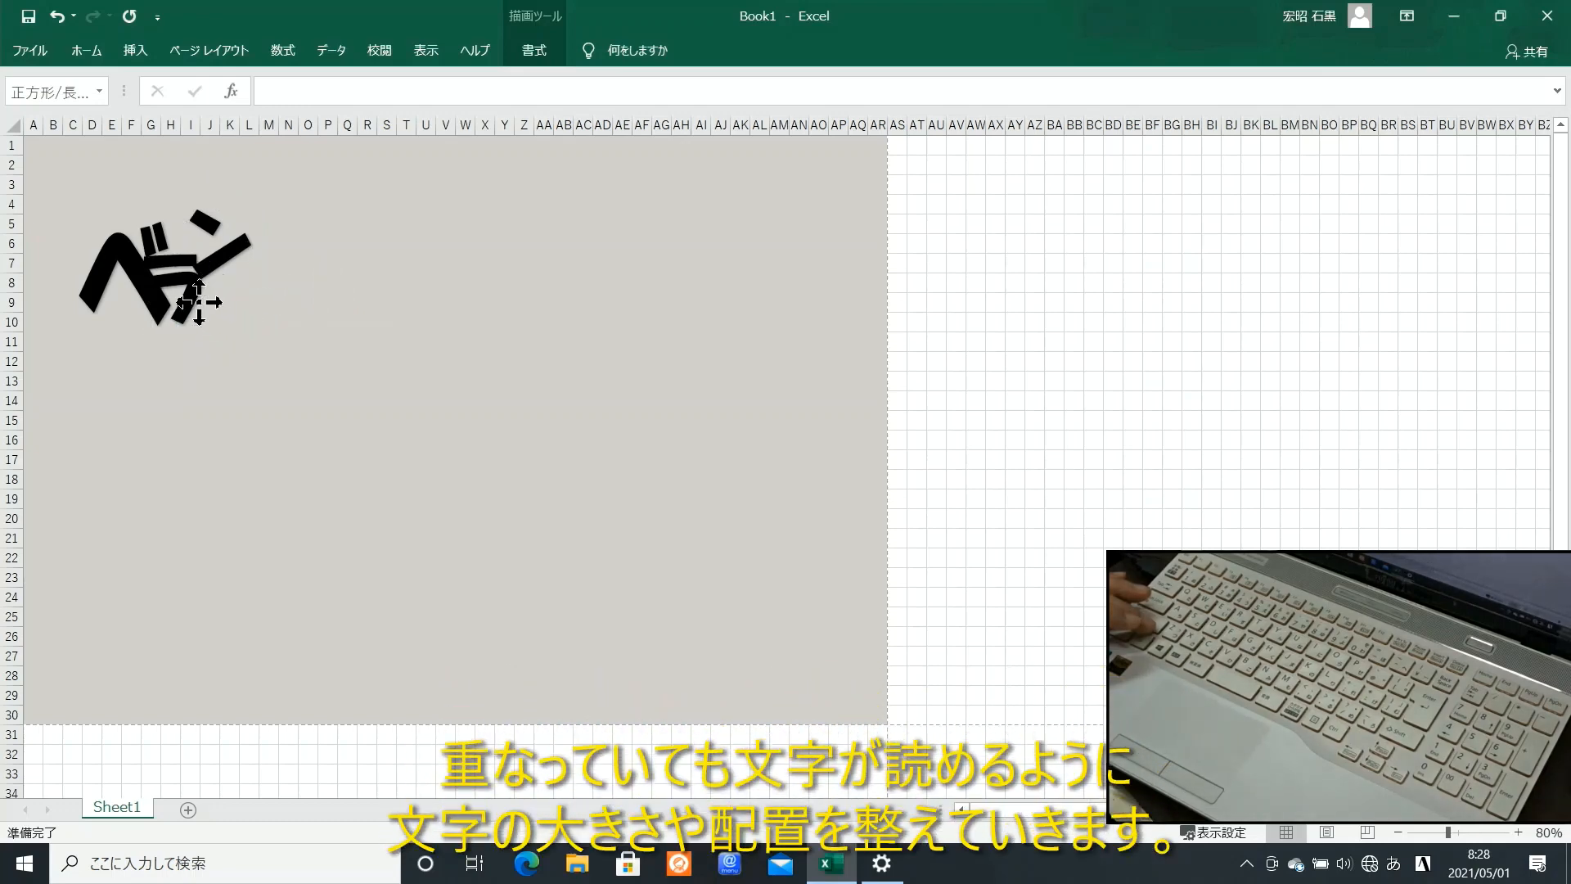
pyautogui.moveTo(242, 263)
pyautogui.mouseDown()
pyautogui.moveTo(298, 286)
pyautogui.moveTo(286, 275)
pyautogui.mouseUp()
pyautogui.doubleClick(242, 264)
pyautogui.write('da')
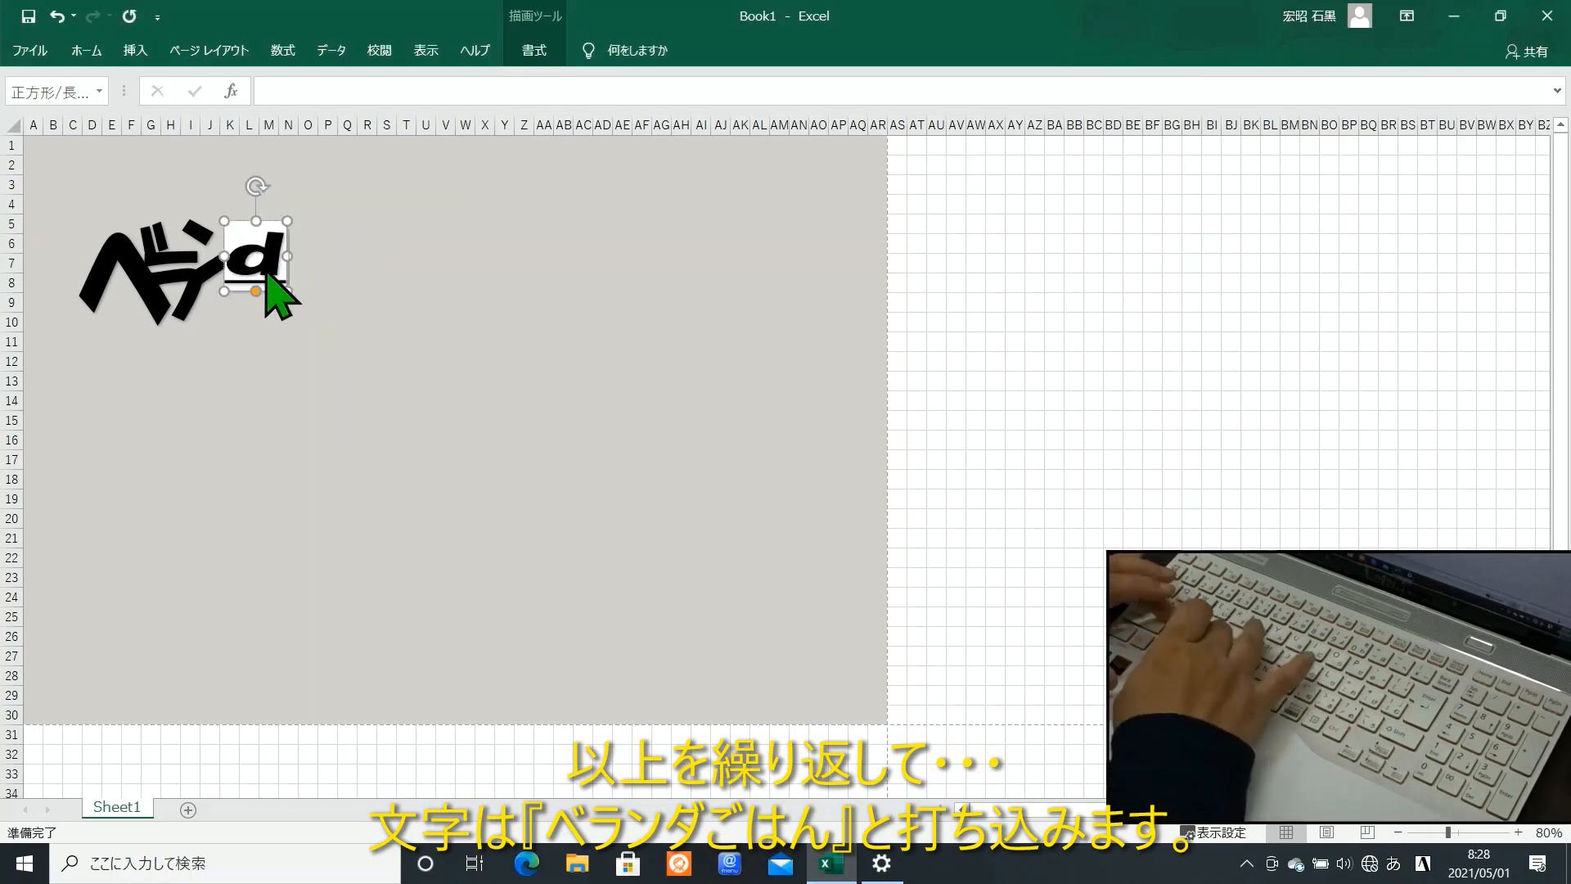
pyautogui.press('space')
pyautogui.press('Return')
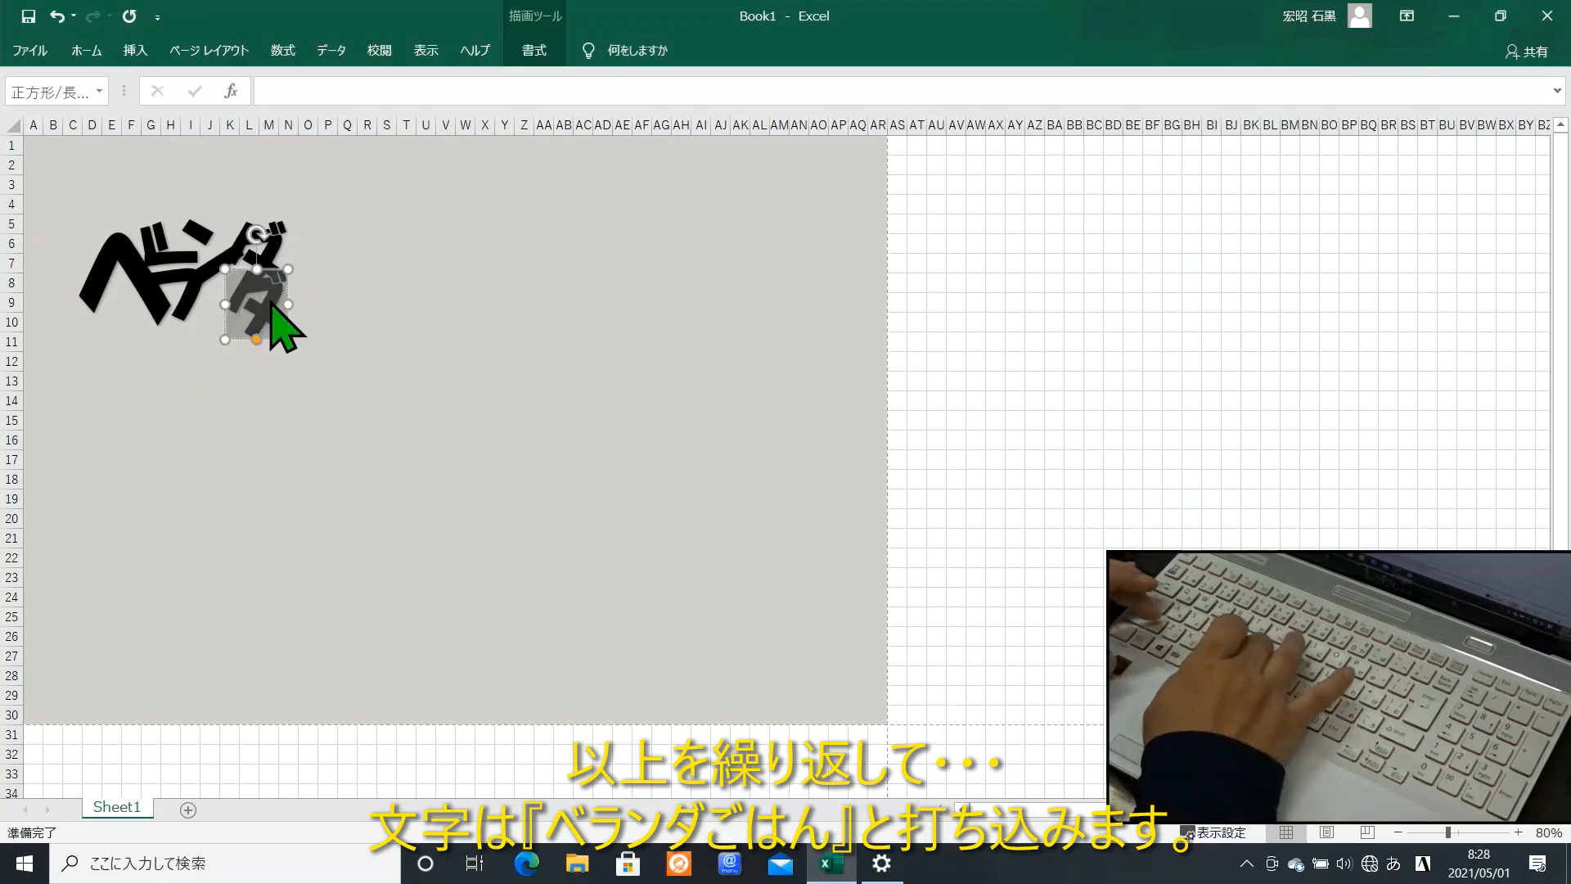
# Step: Change the copy below ダ to ご, and add another copy to its upper right reading は
pyautogui.write('ご')
pyautogui.press('Return')
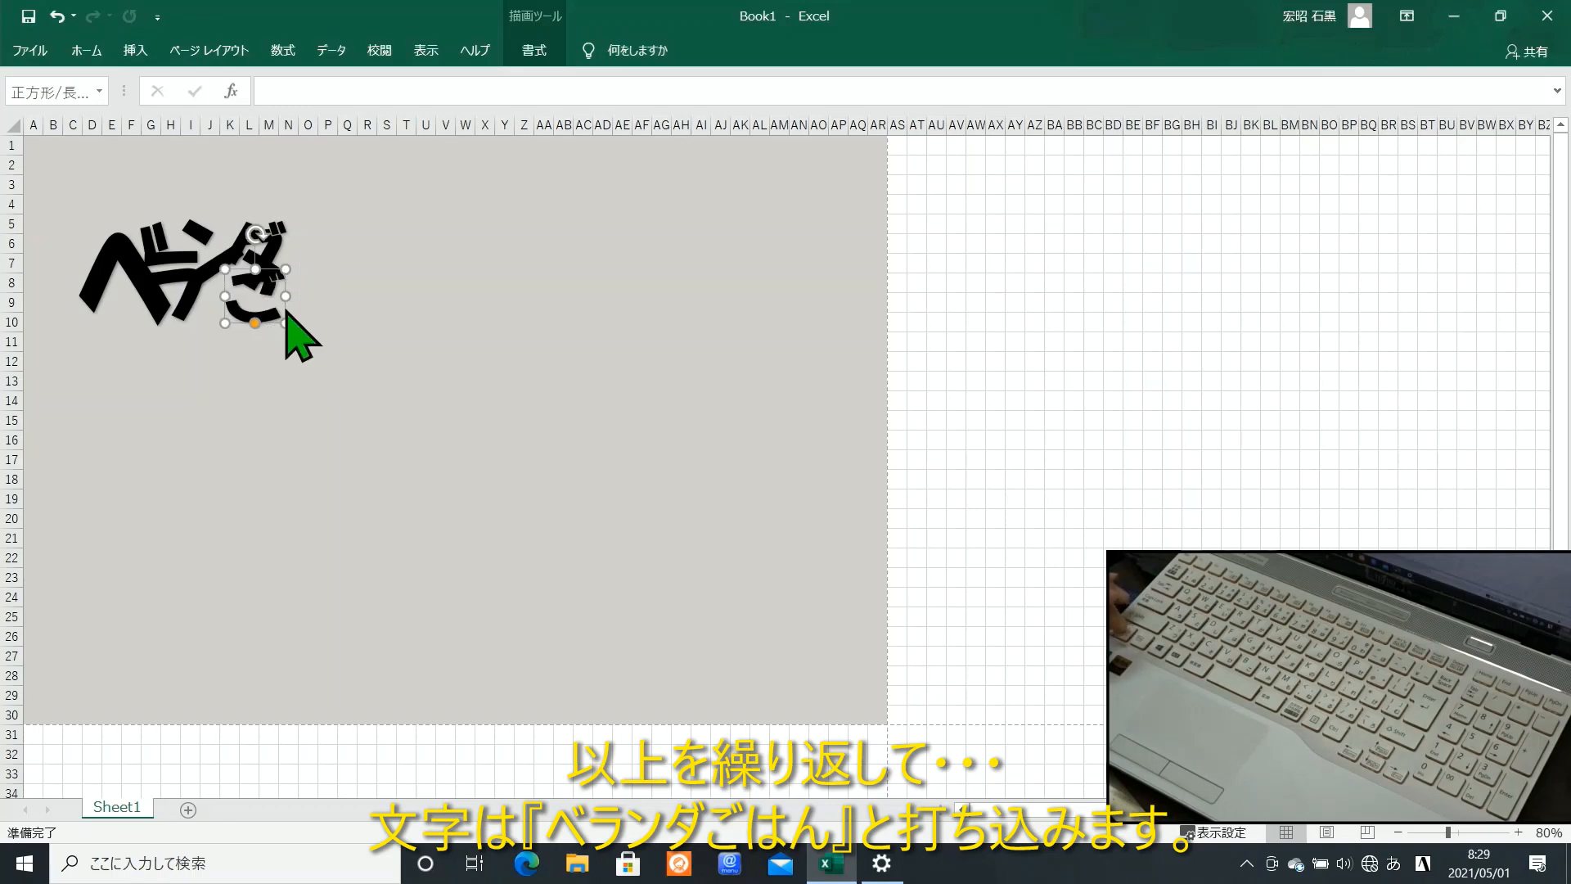
pyautogui.moveTo(320, 288); pyautogui.dragTo(330, 274)
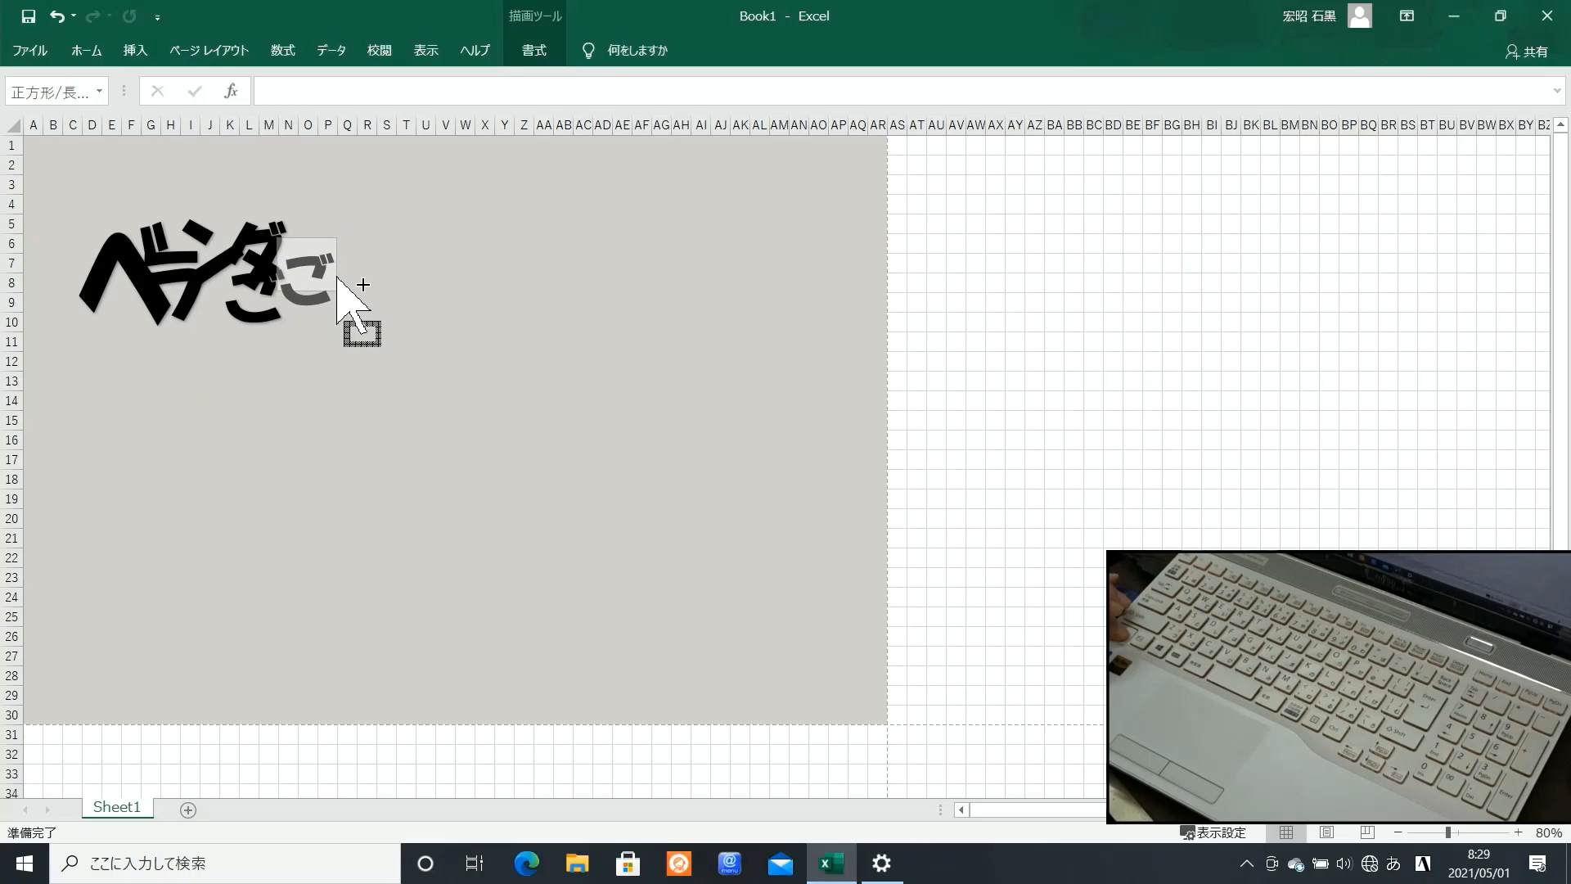
pyautogui.moveTo(336, 276); pyautogui.dragTo(312, 286)
pyautogui.write('は')
pyautogui.press('Return')
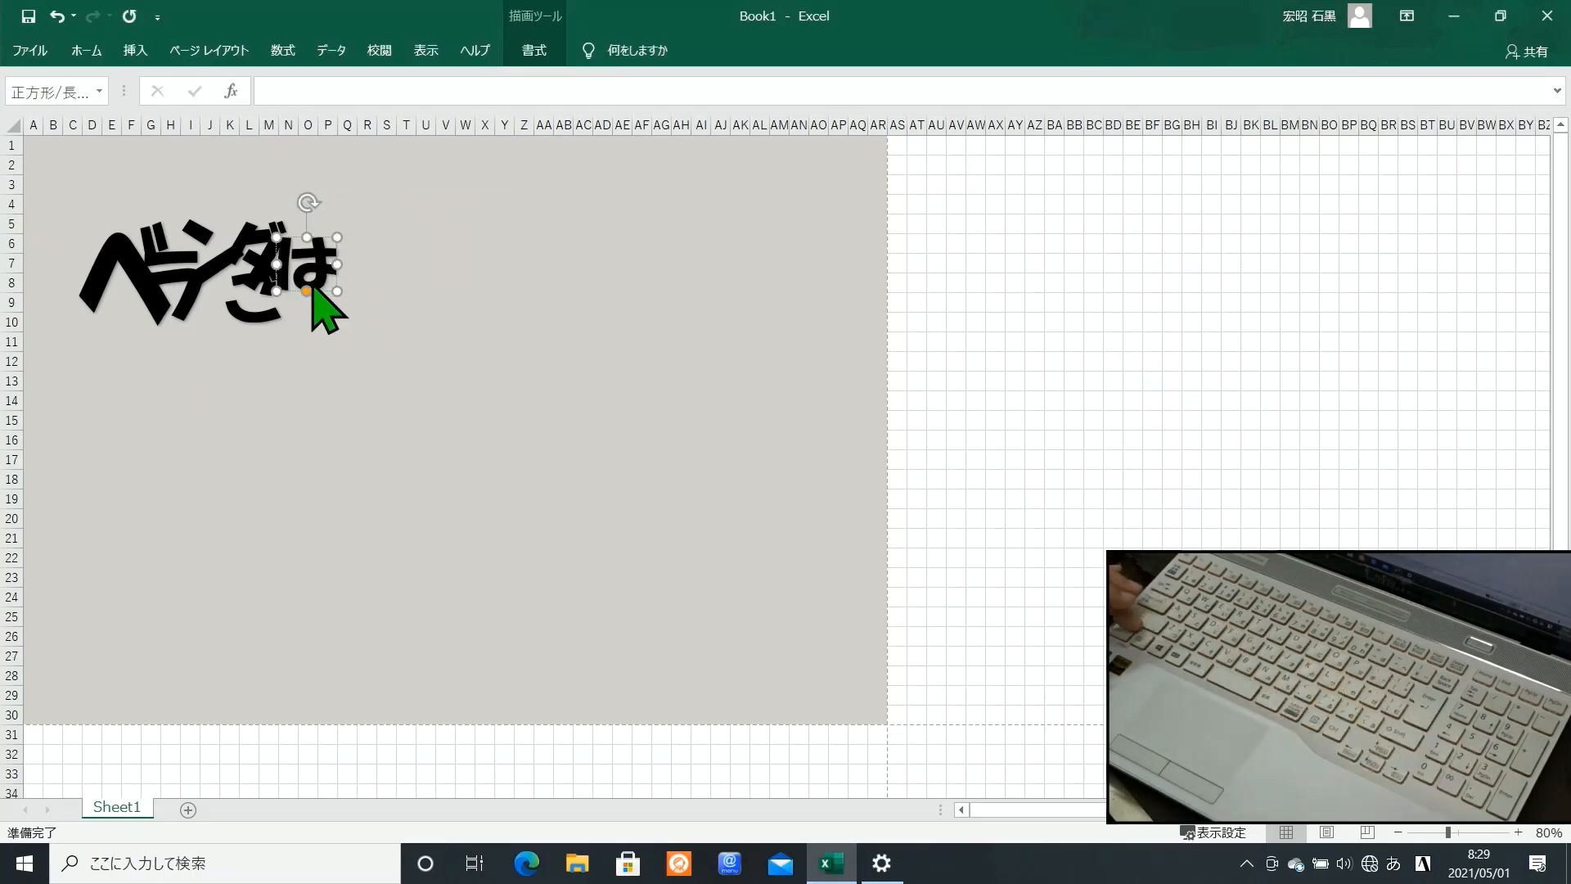
# Step: Add an enlarged copy after は reading ん, and place two spare copies of ん outside the gray area on the right
pyautogui.moveTo(337, 283); pyautogui.dragTo(376, 299)
pyautogui.write('nn')
pyautogui.press('Return')
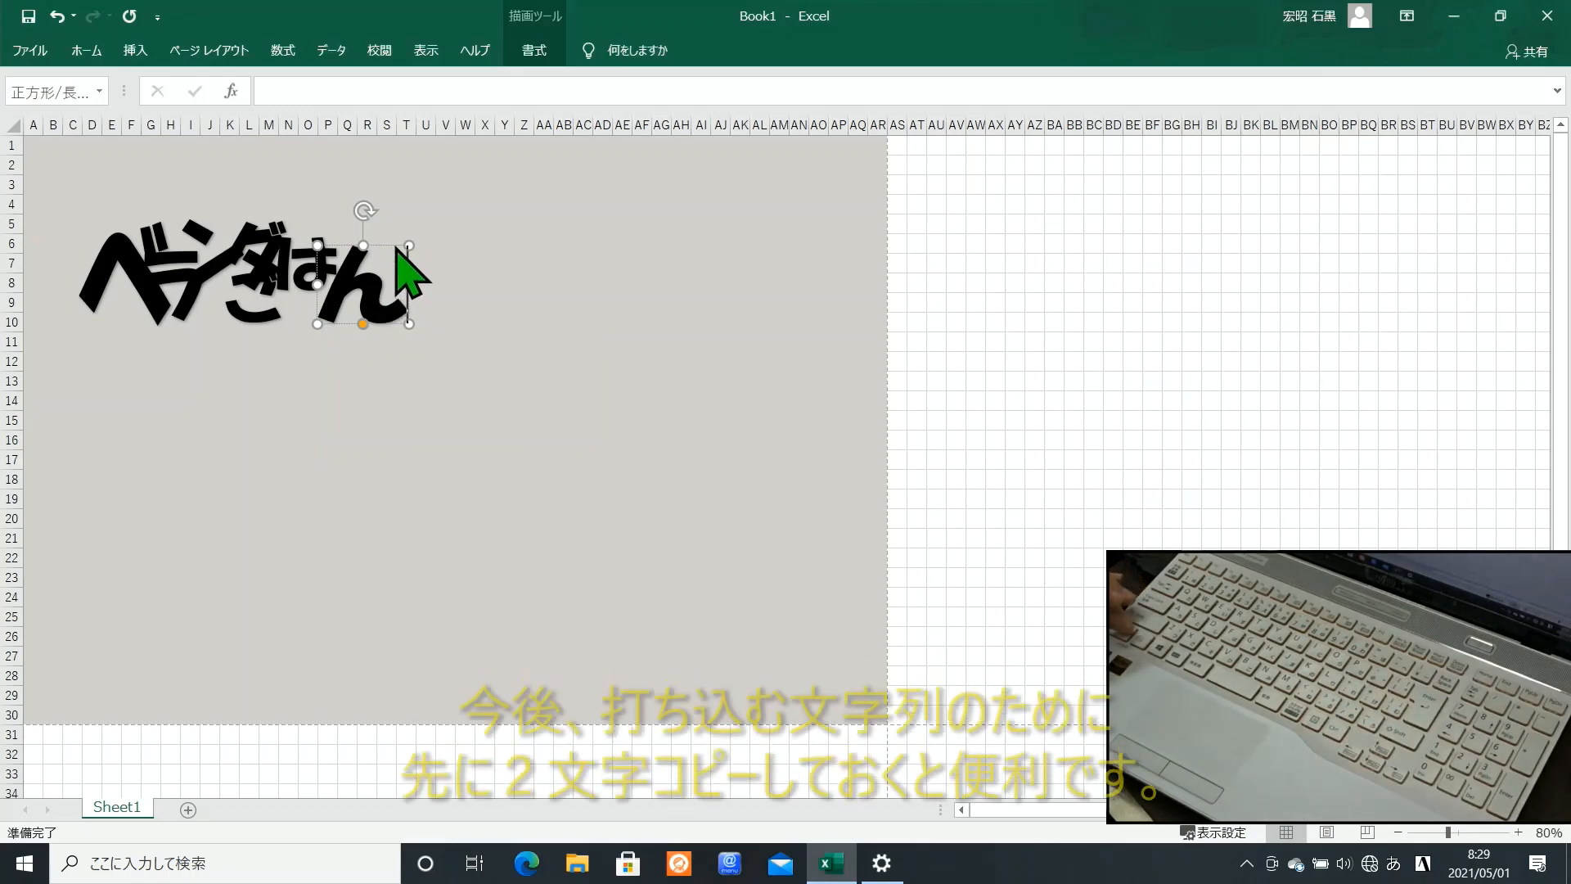
pyautogui.moveTo(396, 239); pyautogui.dragTo(1136, 199)
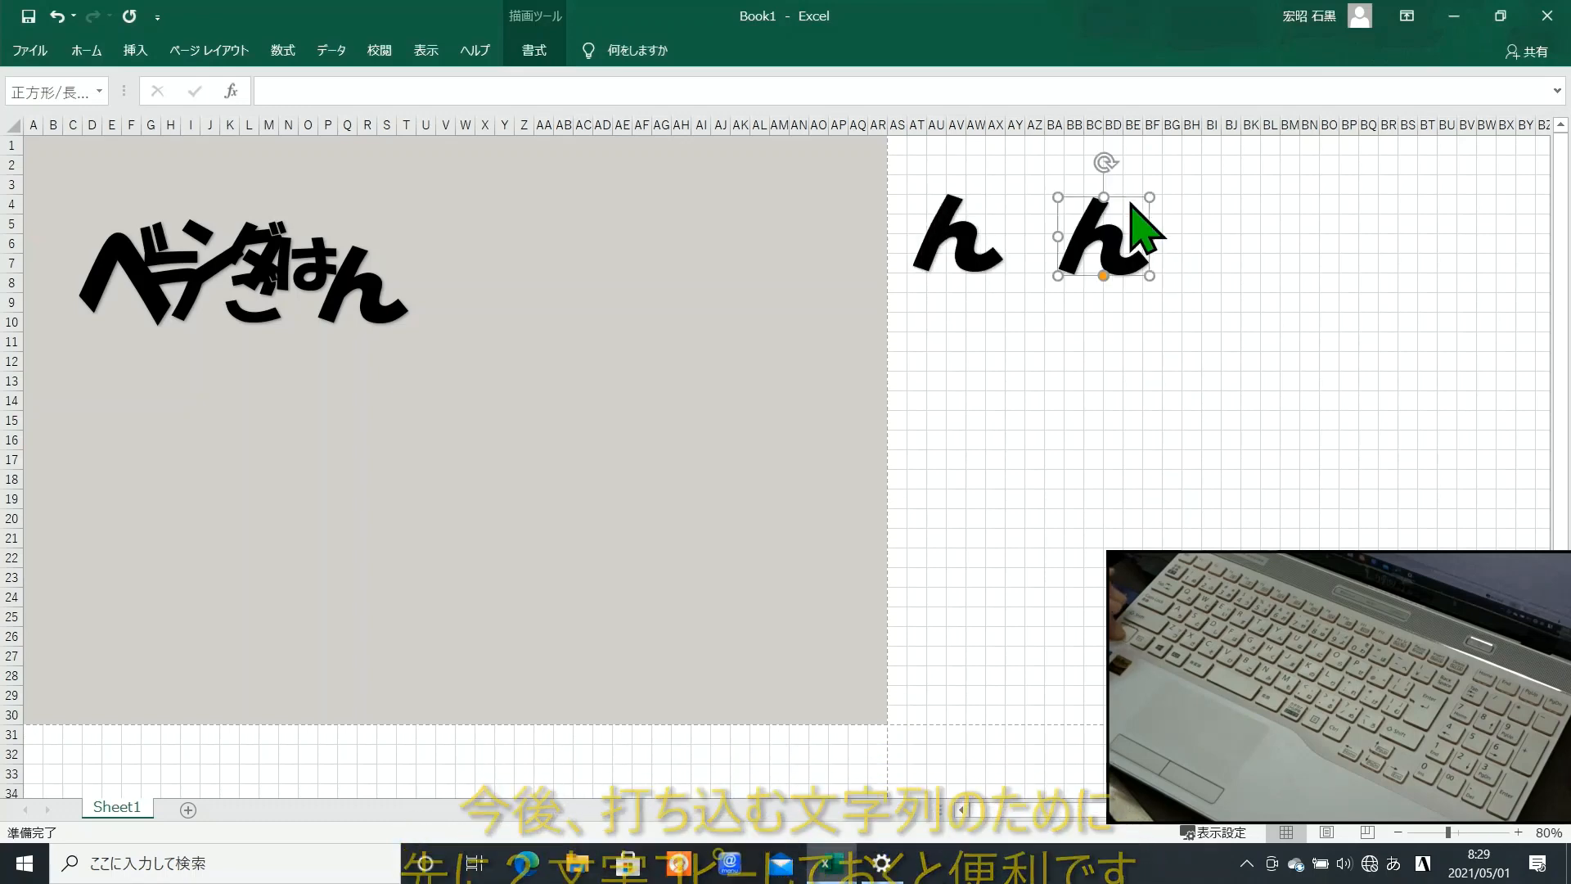
# Step: Group all the ベランダごはん letters inside the gray area into one object
pyautogui.moveTo(473, 362); pyautogui.dragTo(42, 197)
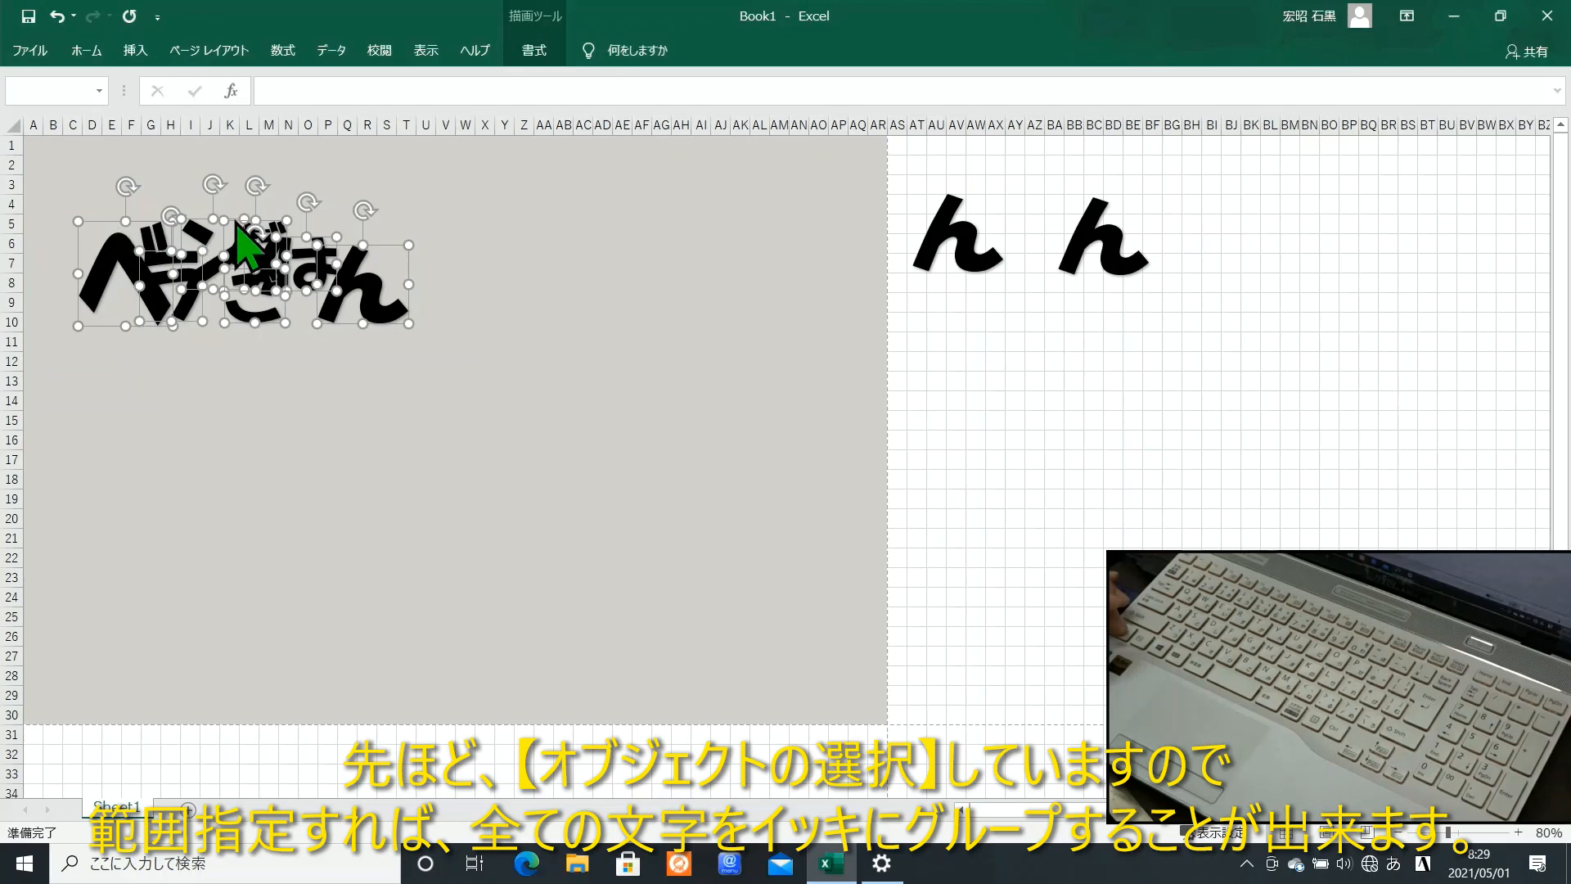
pyautogui.rightClick(374, 245)
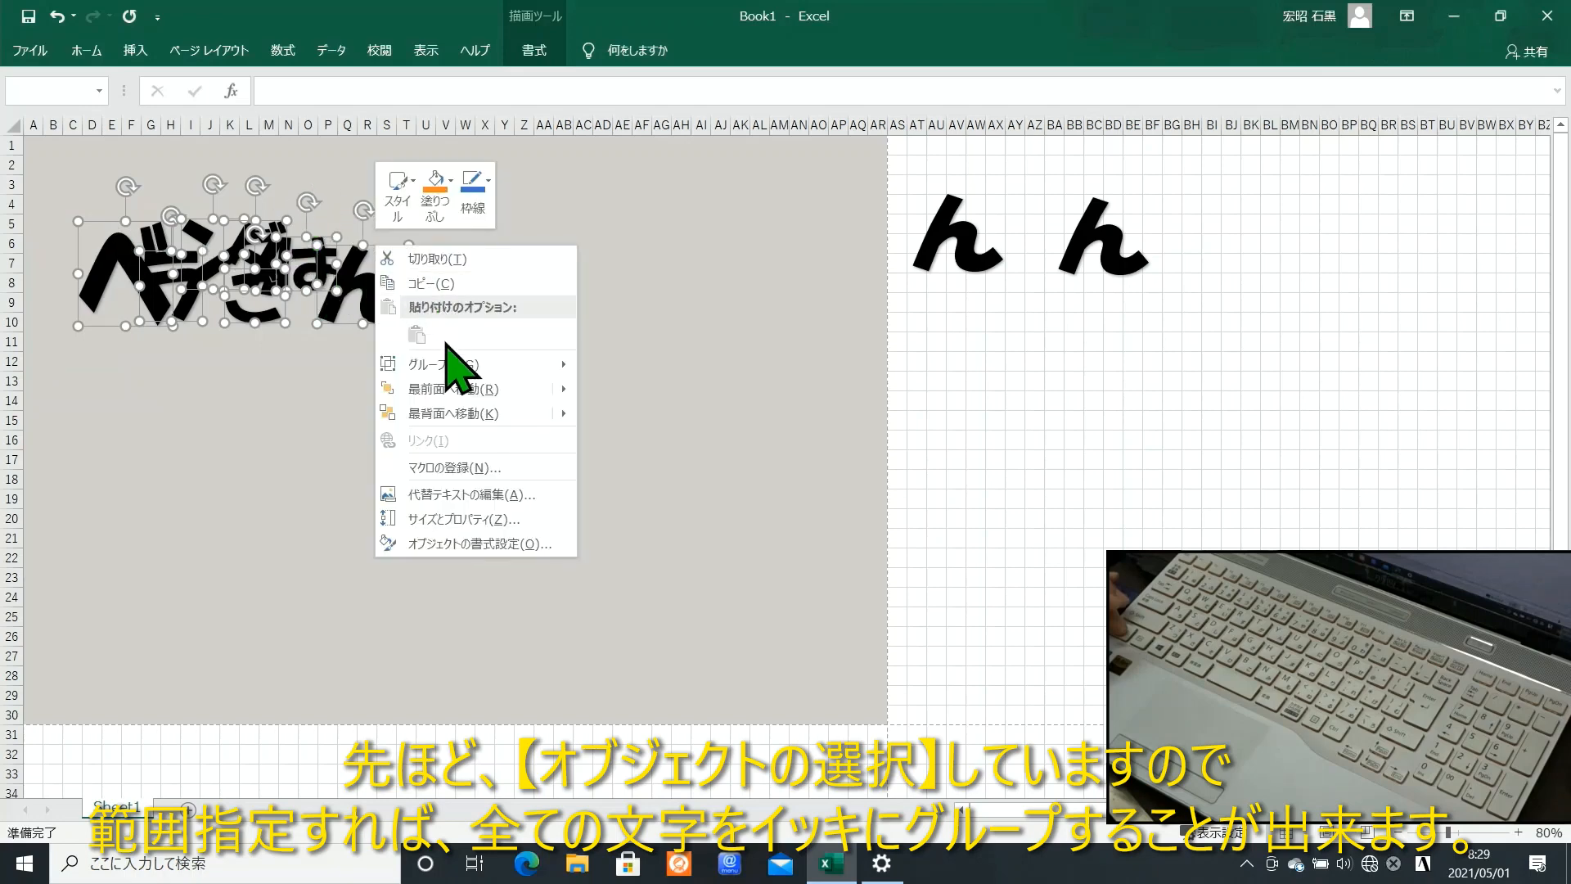
pyautogui.moveTo(449, 364)
pyautogui.click(610, 367)
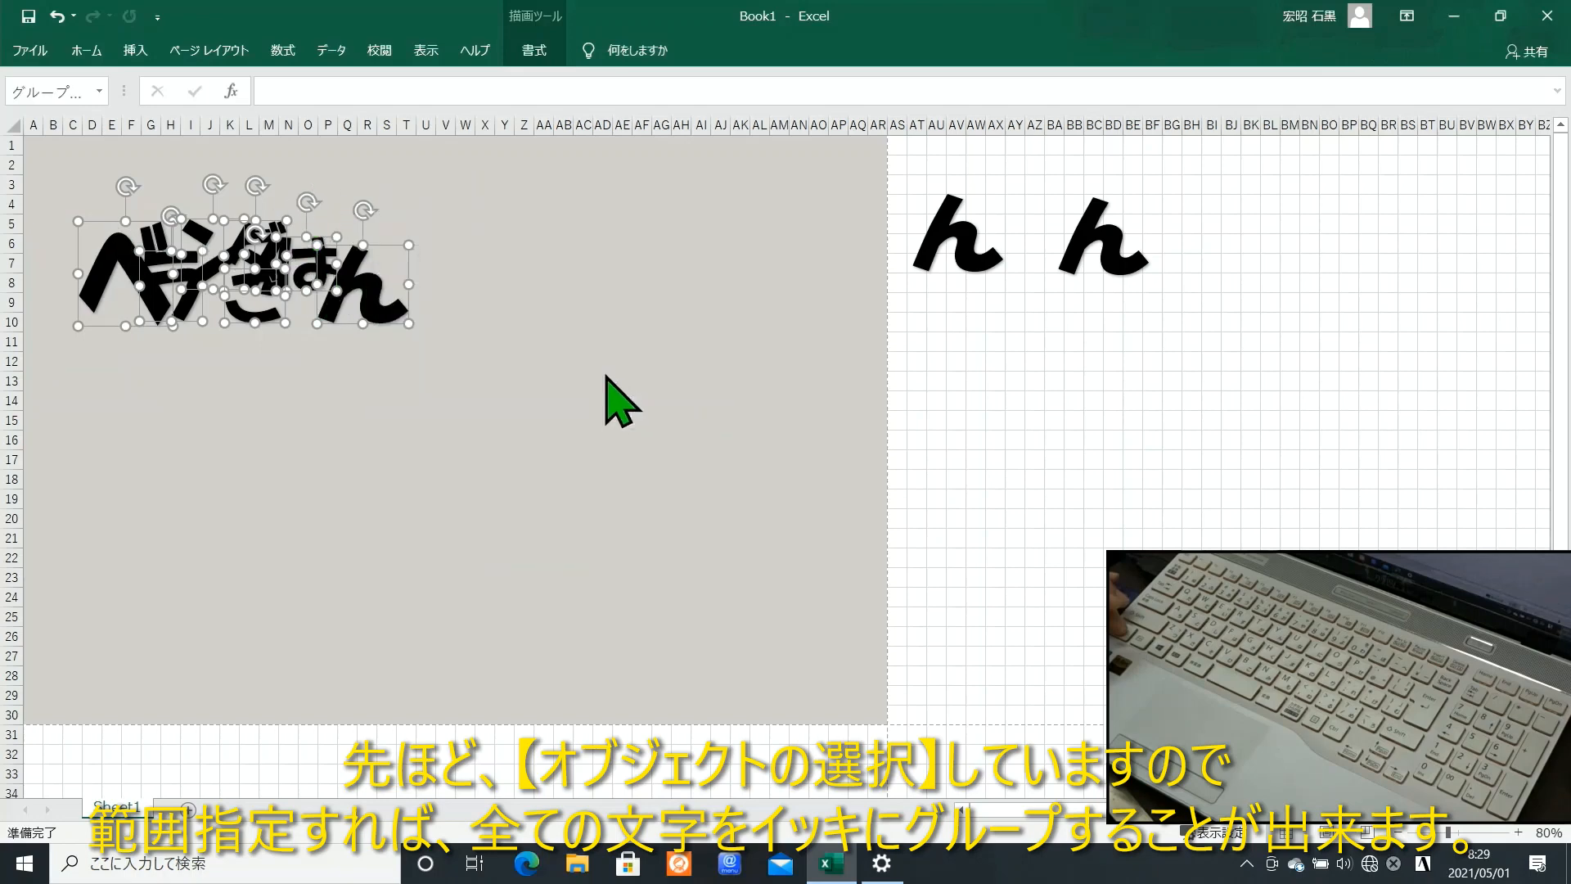
# Step: Place two copies of the spare ん side by side below the ベランダごはん lettering, with the left one enlarged
pyautogui.click(984, 236)
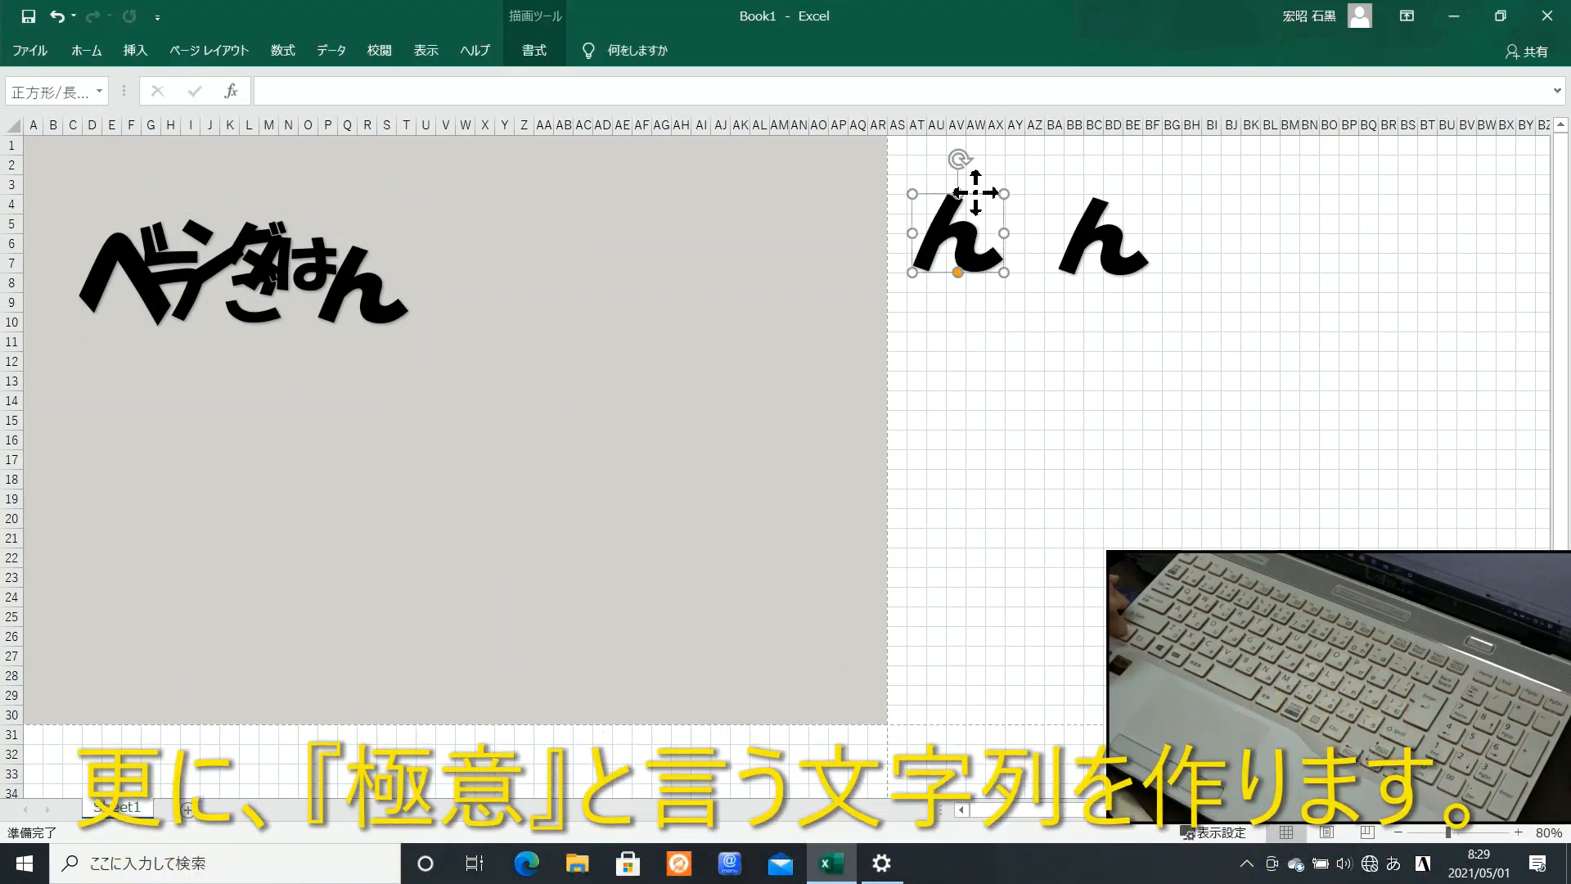
pyautogui.moveTo(976, 196); pyautogui.dragTo(193, 298)
pyautogui.moveTo(220, 376); pyautogui.dragTo(338, 394)
pyautogui.moveTo(339, 378); pyautogui.dragTo(333, 393)
# Step: Change the left ん copy below the ベランダごはん lettering to 極
pyautogui.doubleClick(189, 371)
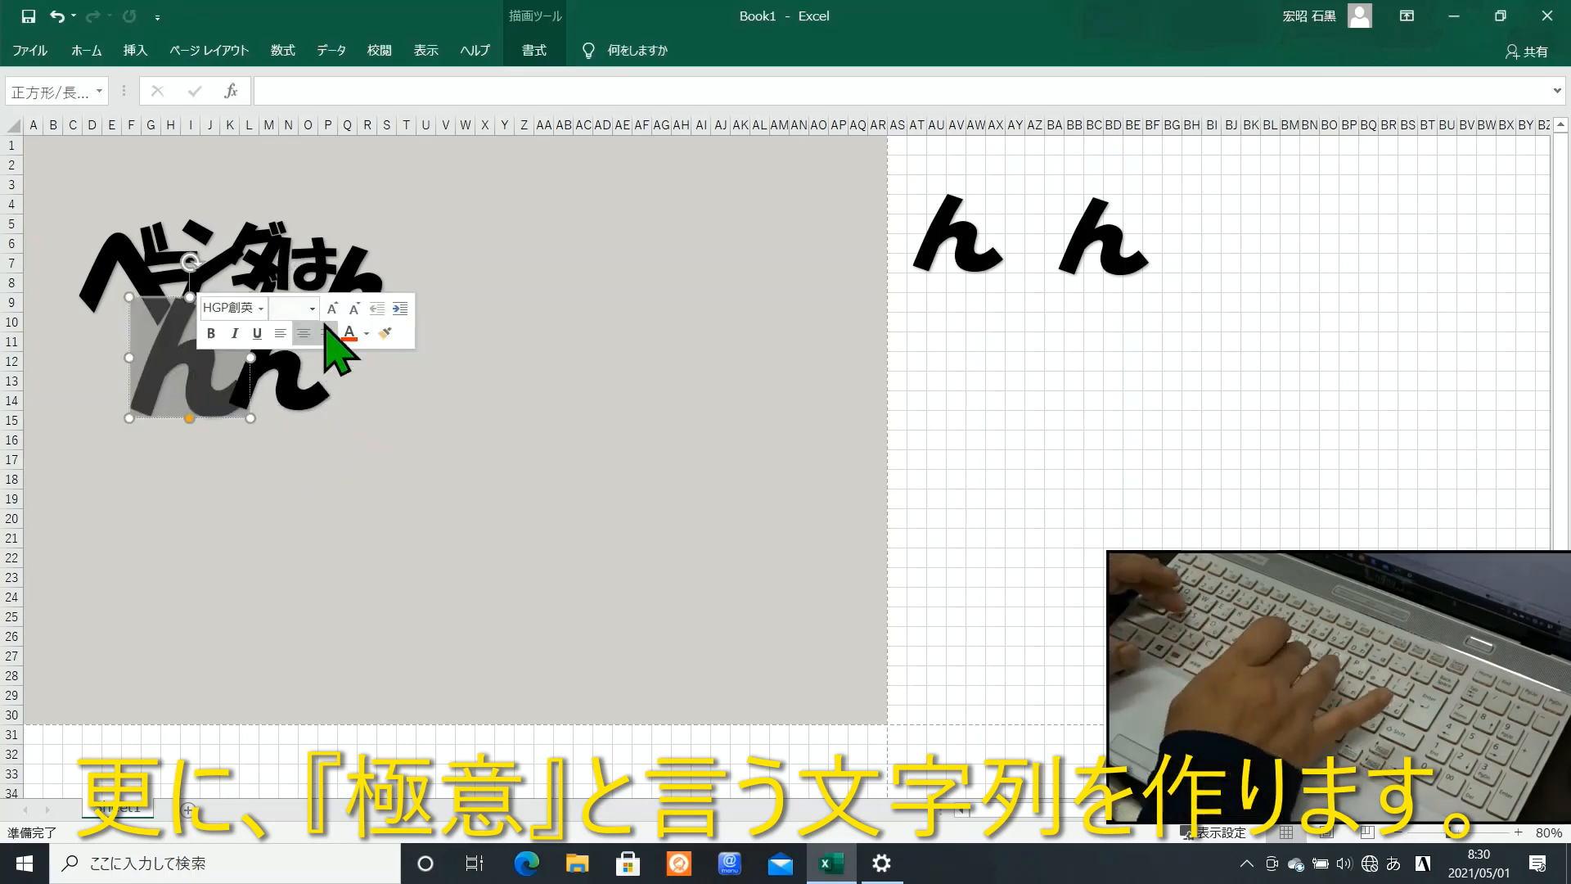
pyautogui.write('kyoku')
pyautogui.press('space')
pyautogui.press('space')
pyautogui.press('space')
pyautogui.press('Return')
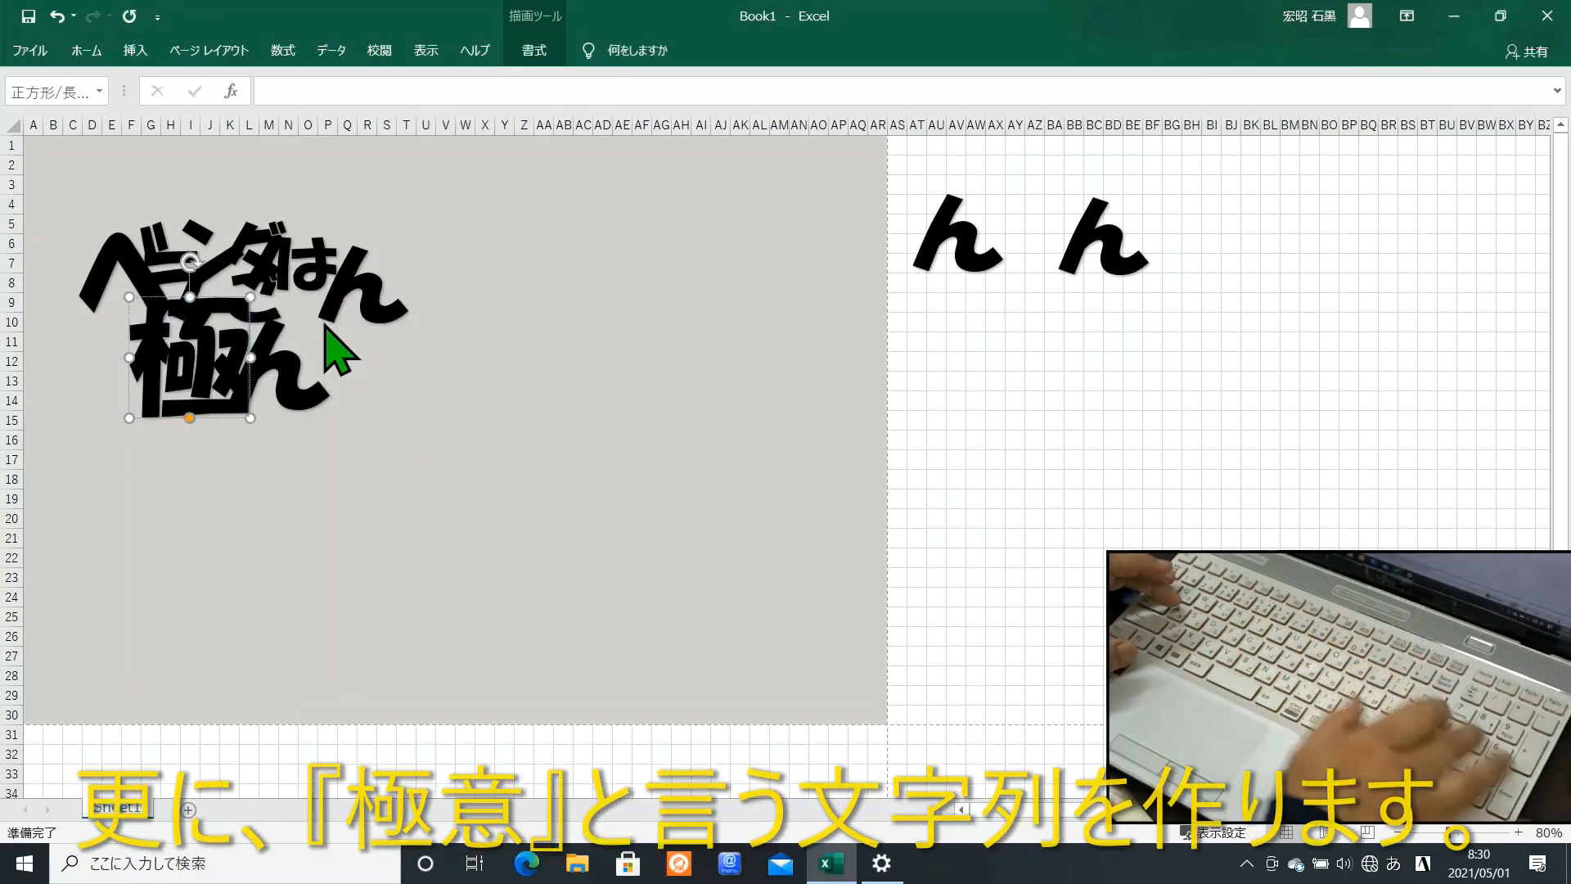
# Step: Change the ん copy beside 極 to 意
pyautogui.doubleClick(261, 366)
pyautogui.write('iken')
pyautogui.press('space')
pyautogui.press('Return')
pyautogui.press('BackSpace')
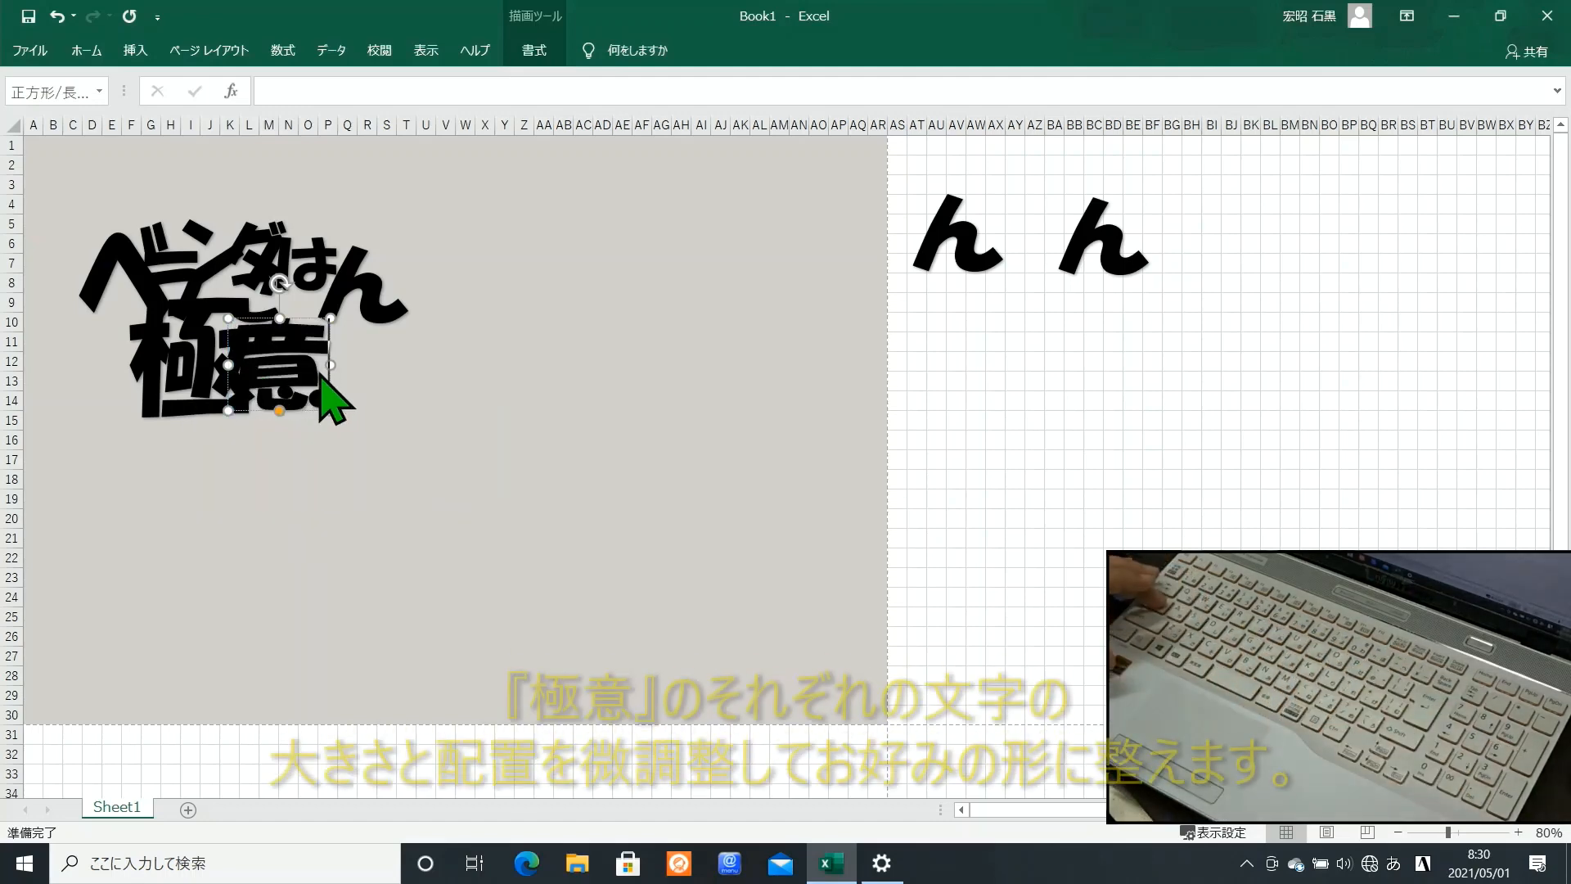
# Step: Raise 意 to the upper right of 極 and widen 極 so the two letters fit closely under the ベランダごはん lettering
pyautogui.moveTo(330, 378); pyautogui.dragTo(347, 339)
pyautogui.click(249, 399)
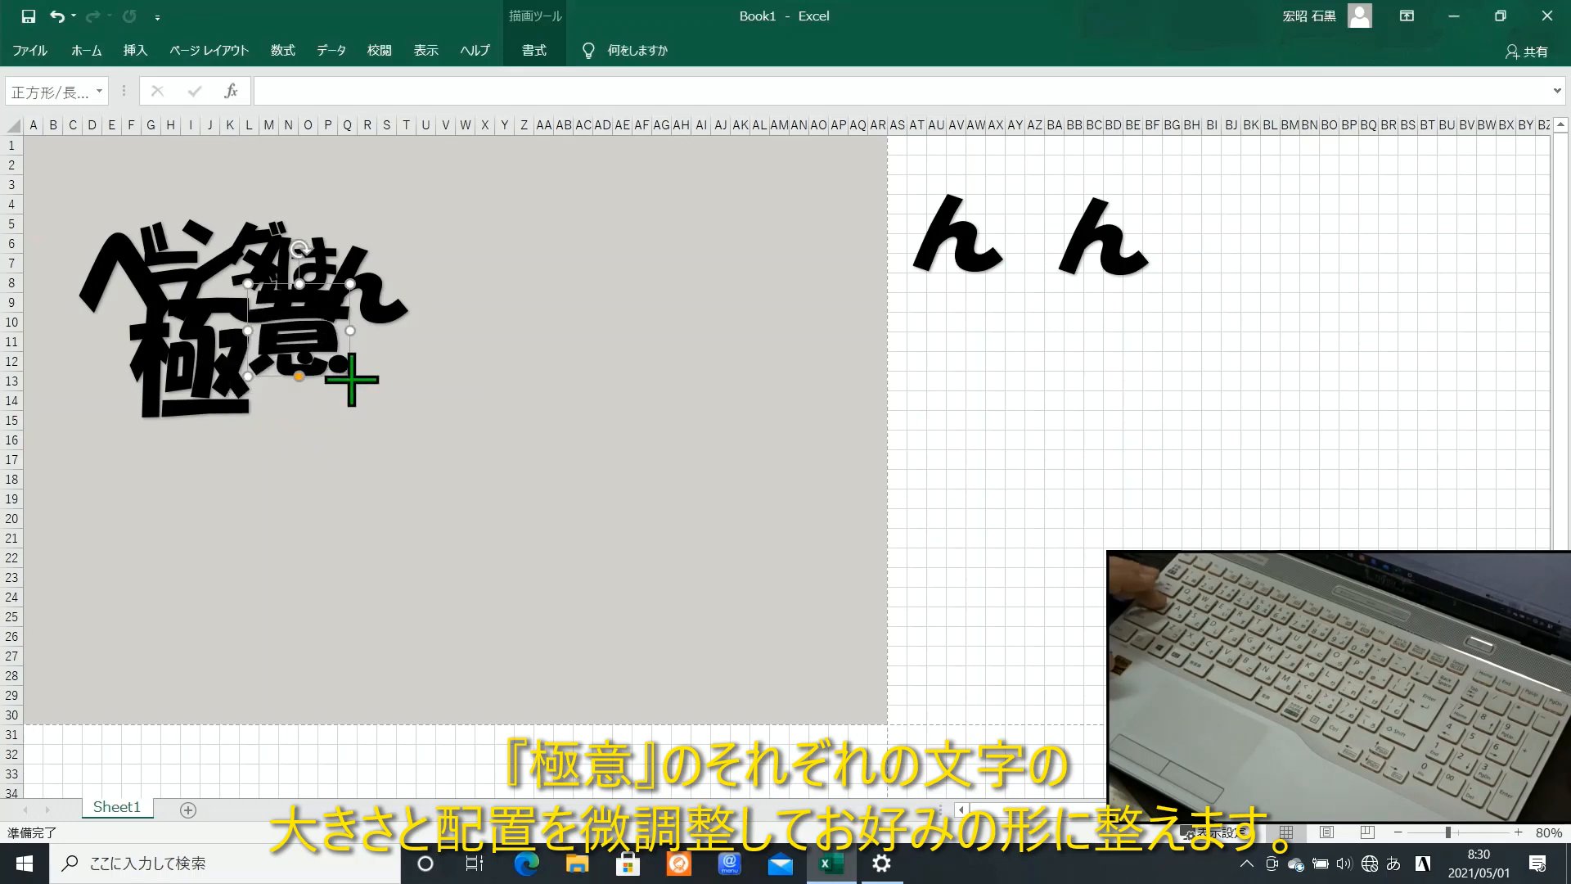
pyautogui.moveTo(256, 439); pyautogui.dragTo(271, 414)
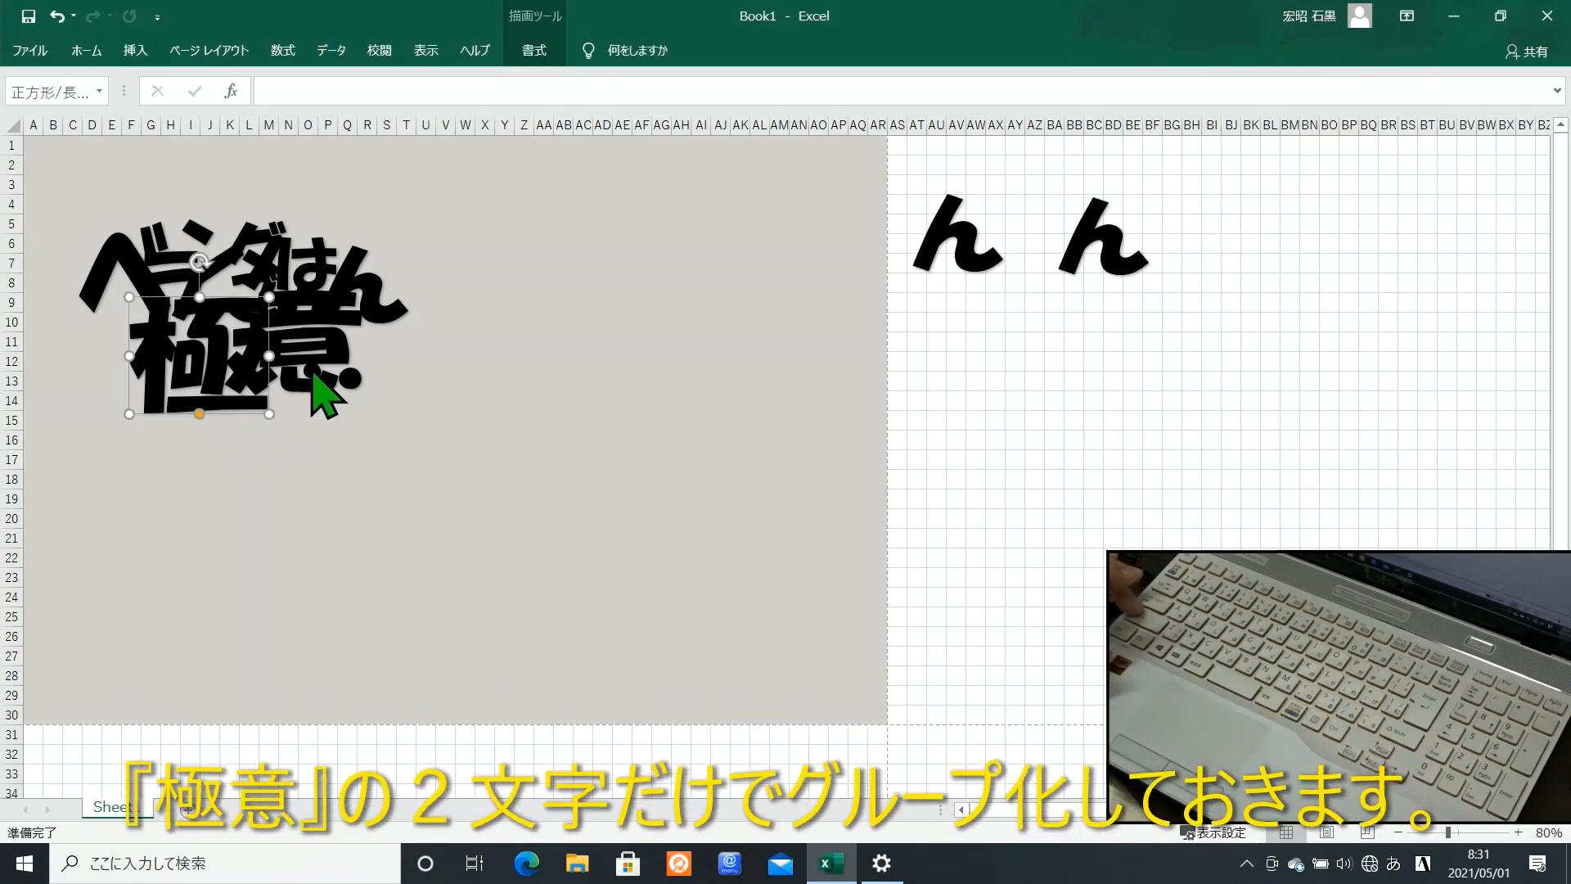
# Step: Group the two letters 極 and 意 into one object
pyautogui.rightClick(363, 354)
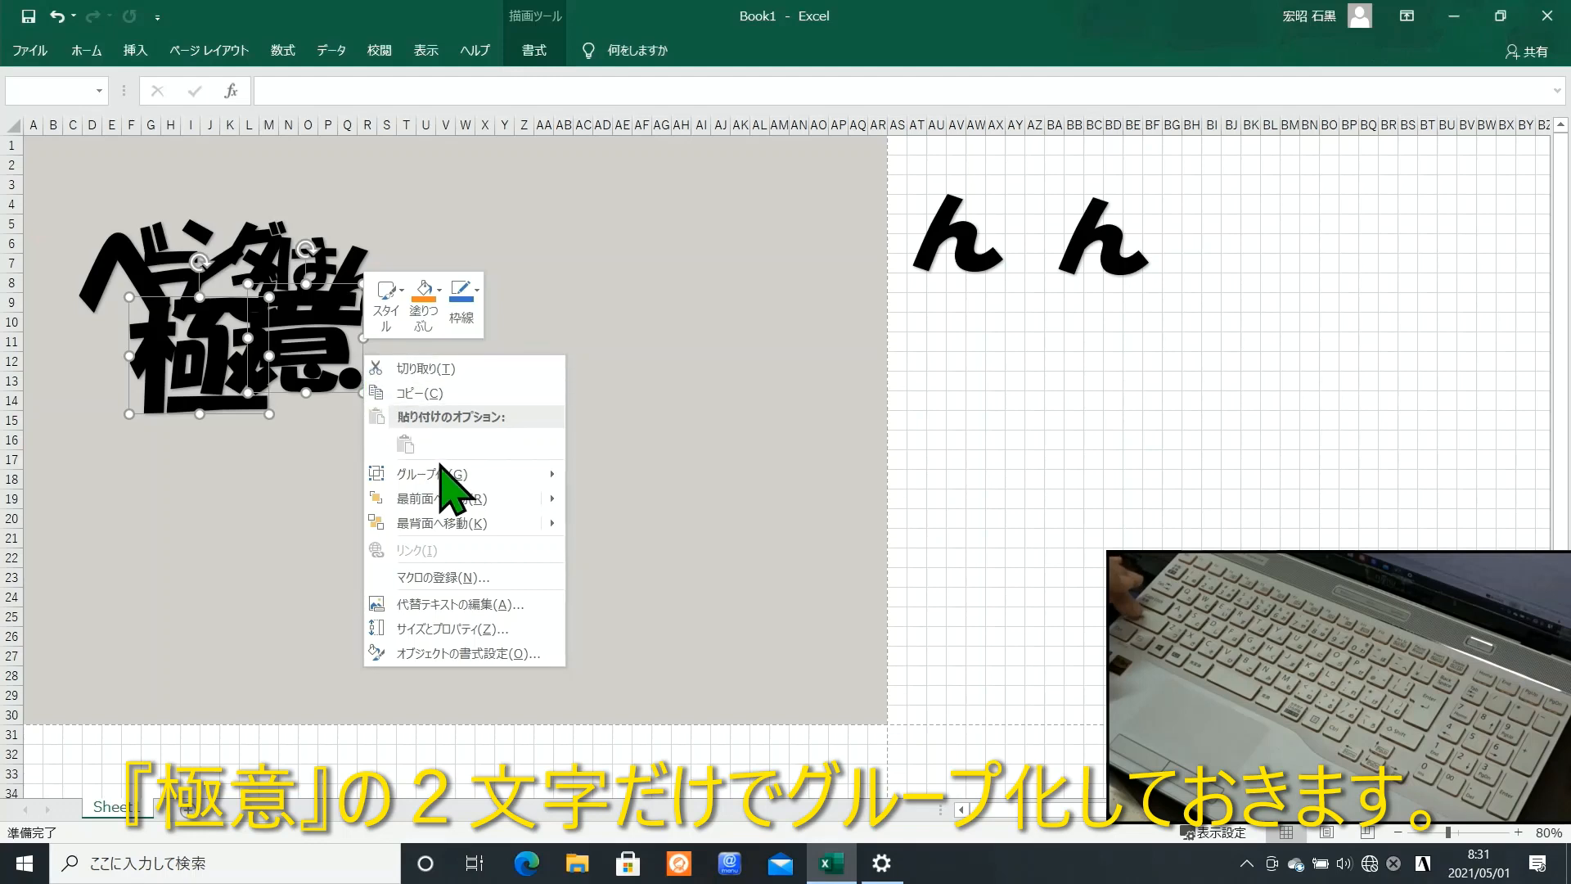
pyautogui.moveTo(446, 477)
pyautogui.click(627, 483)
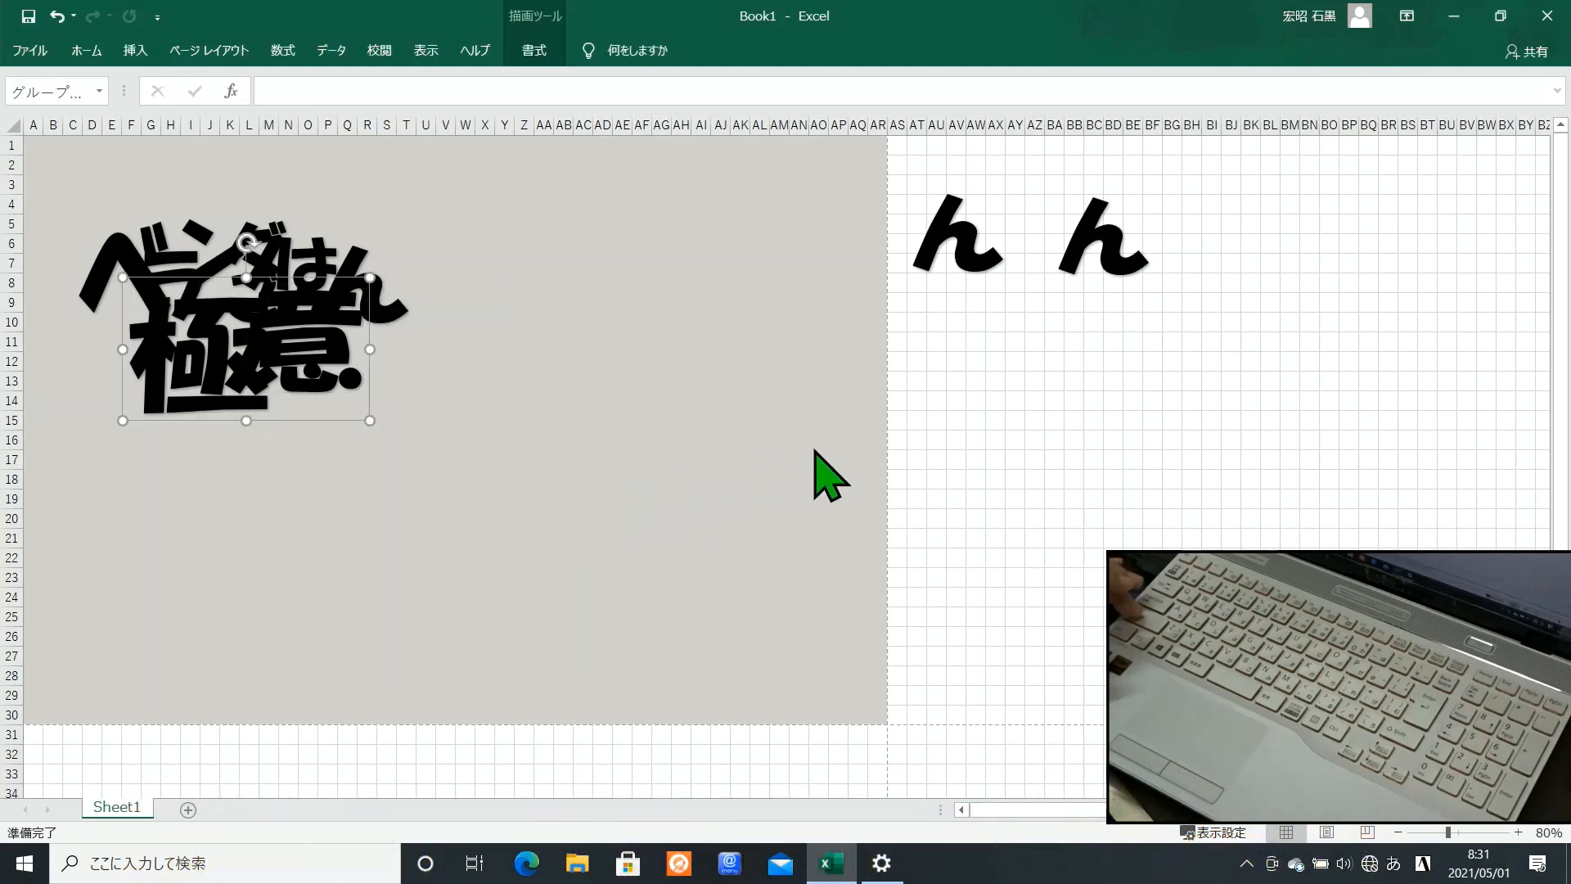
pyautogui.click(962, 376)
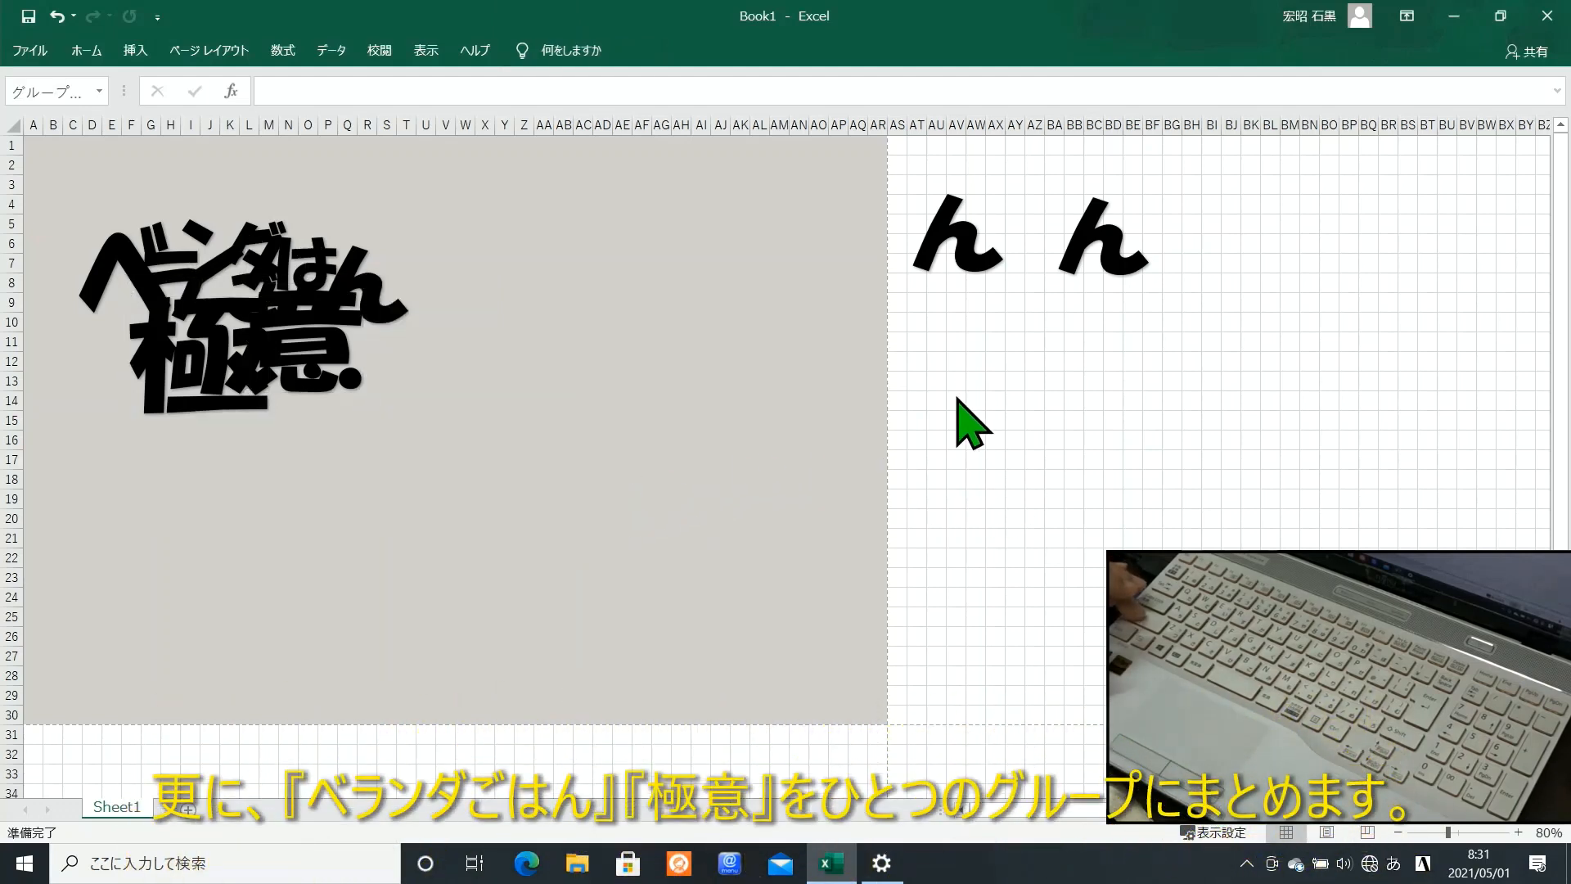
# Step: Group ベランダごはん and 極意 into one object, and place two copies of it directly below
pyautogui.moveTo(525, 457); pyautogui.dragTo(54, 169)
pyautogui.rightClick(279, 215)
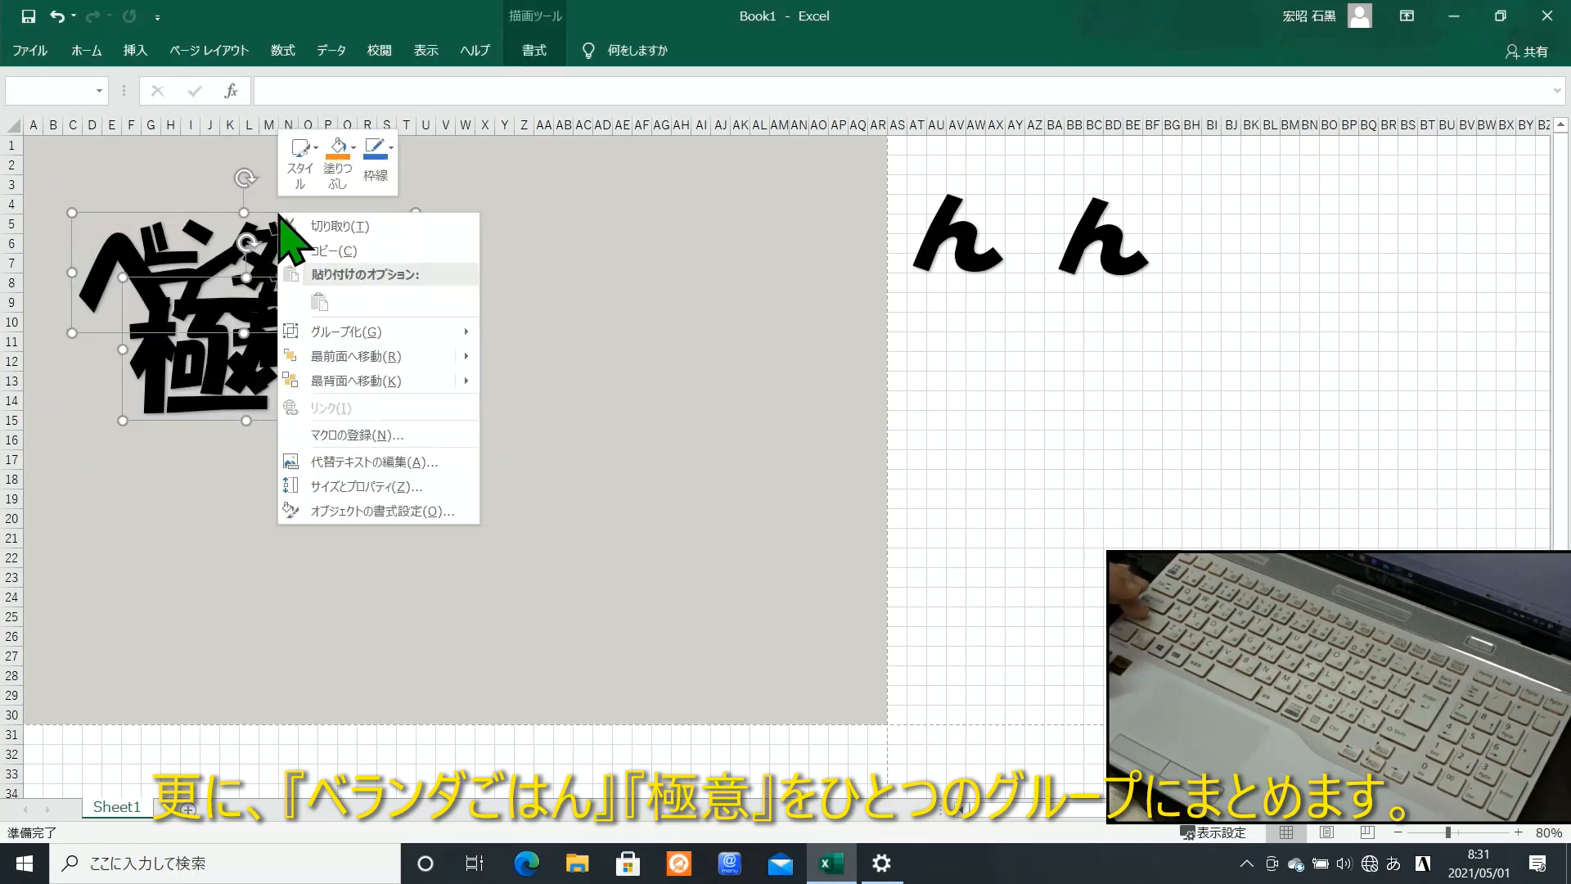
pyautogui.moveTo(361, 333)
pyautogui.click(543, 333)
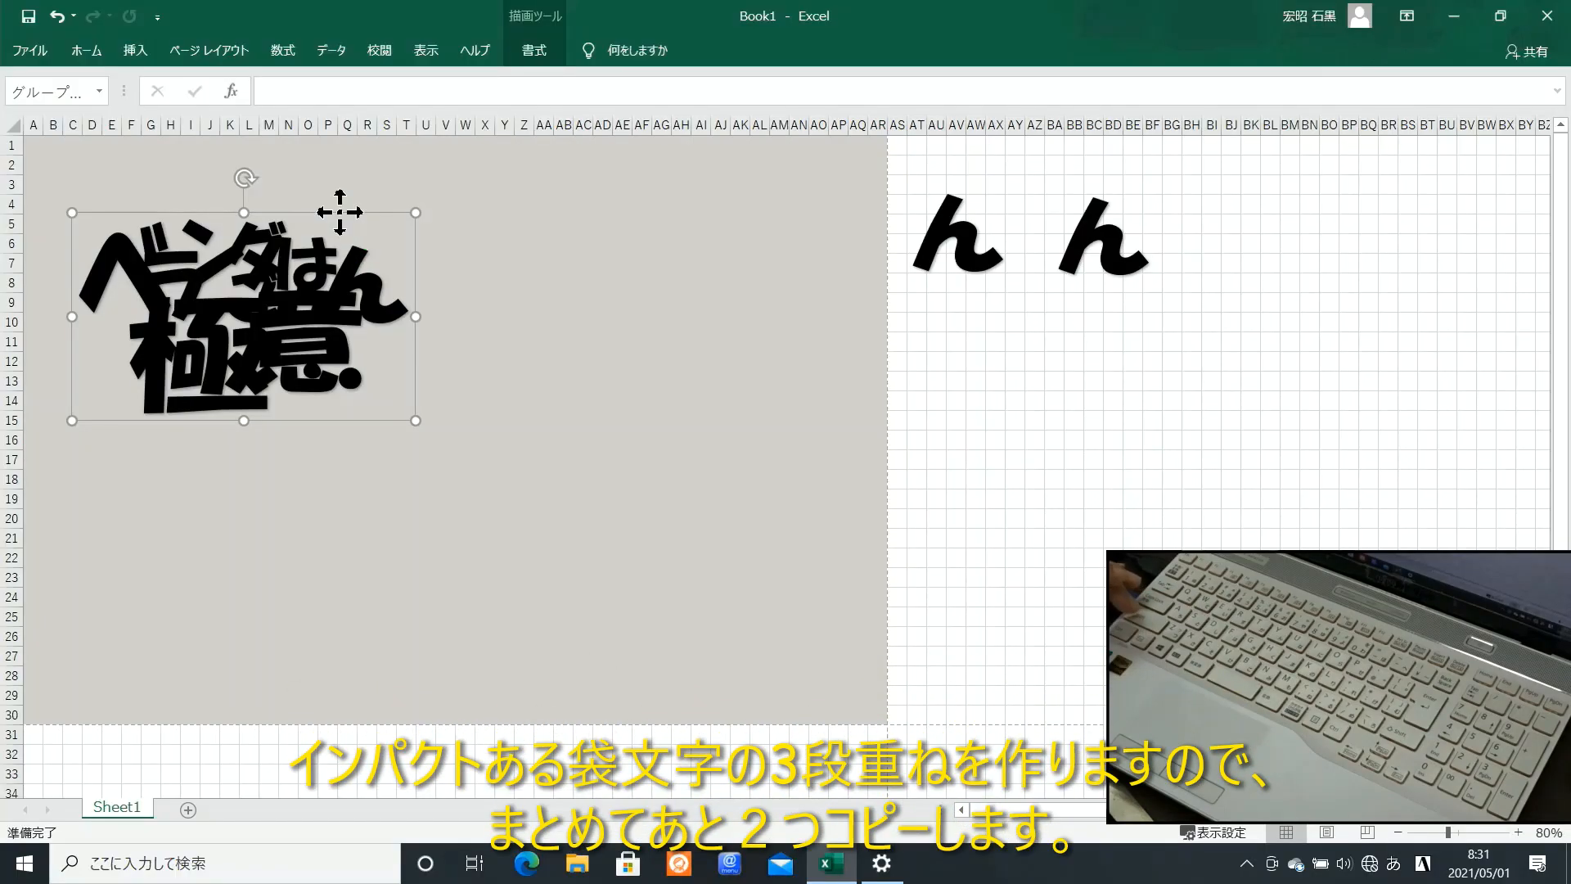
pyautogui.moveTo(340, 212); pyautogui.dragTo(367, 567)
# Step: Give the original lettering group, the uppermost one, a solid black text outline 19 pt wide
pyautogui.click(350, 305)
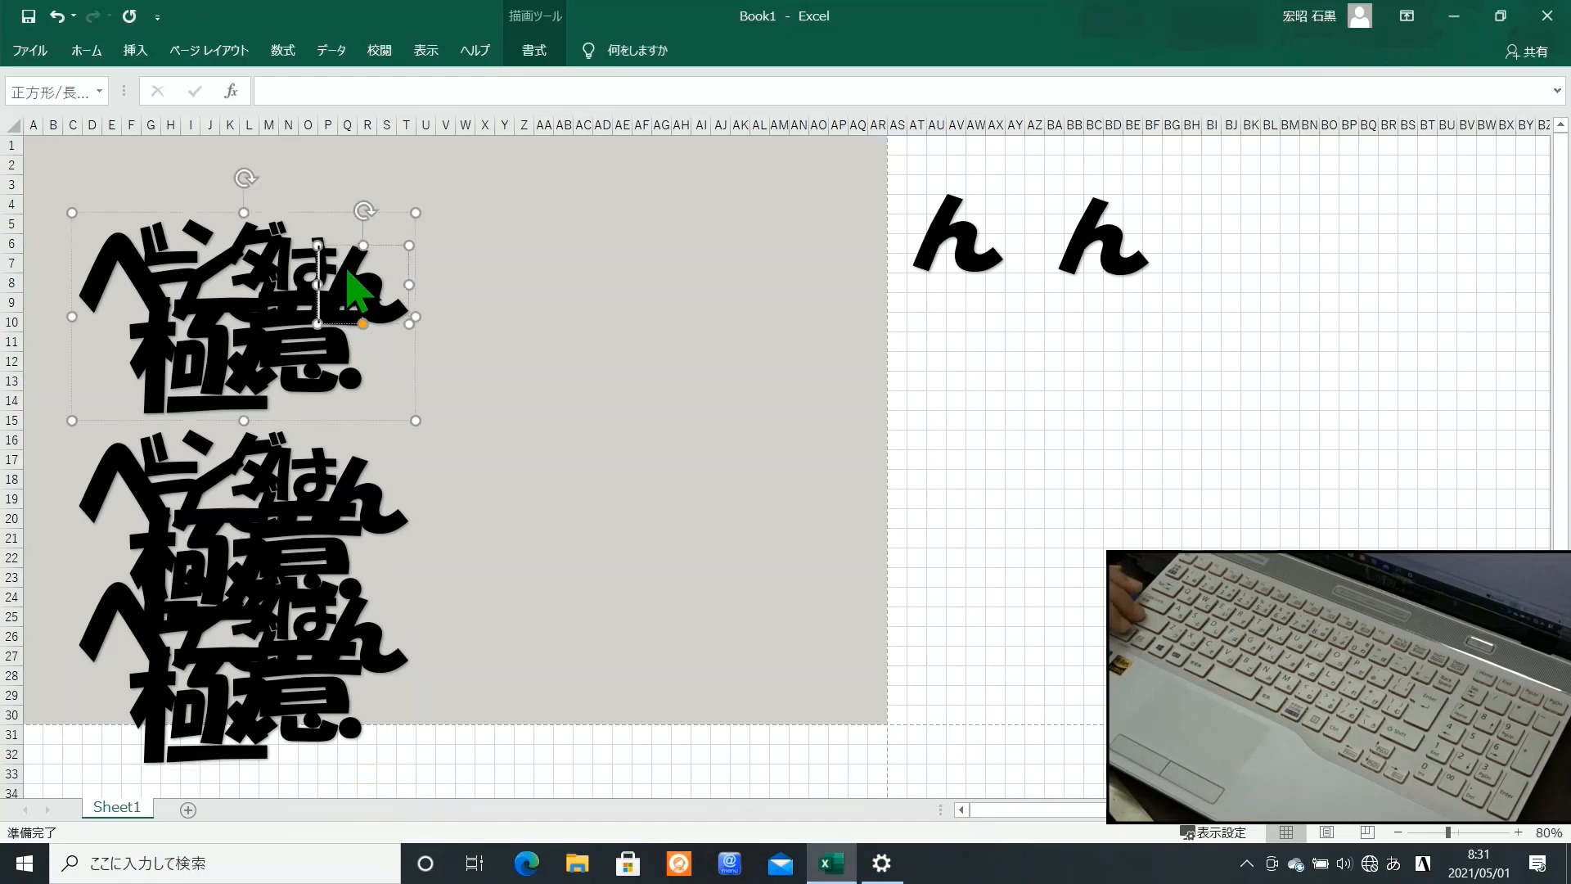
pyautogui.click(851, 374)
pyautogui.click(354, 309)
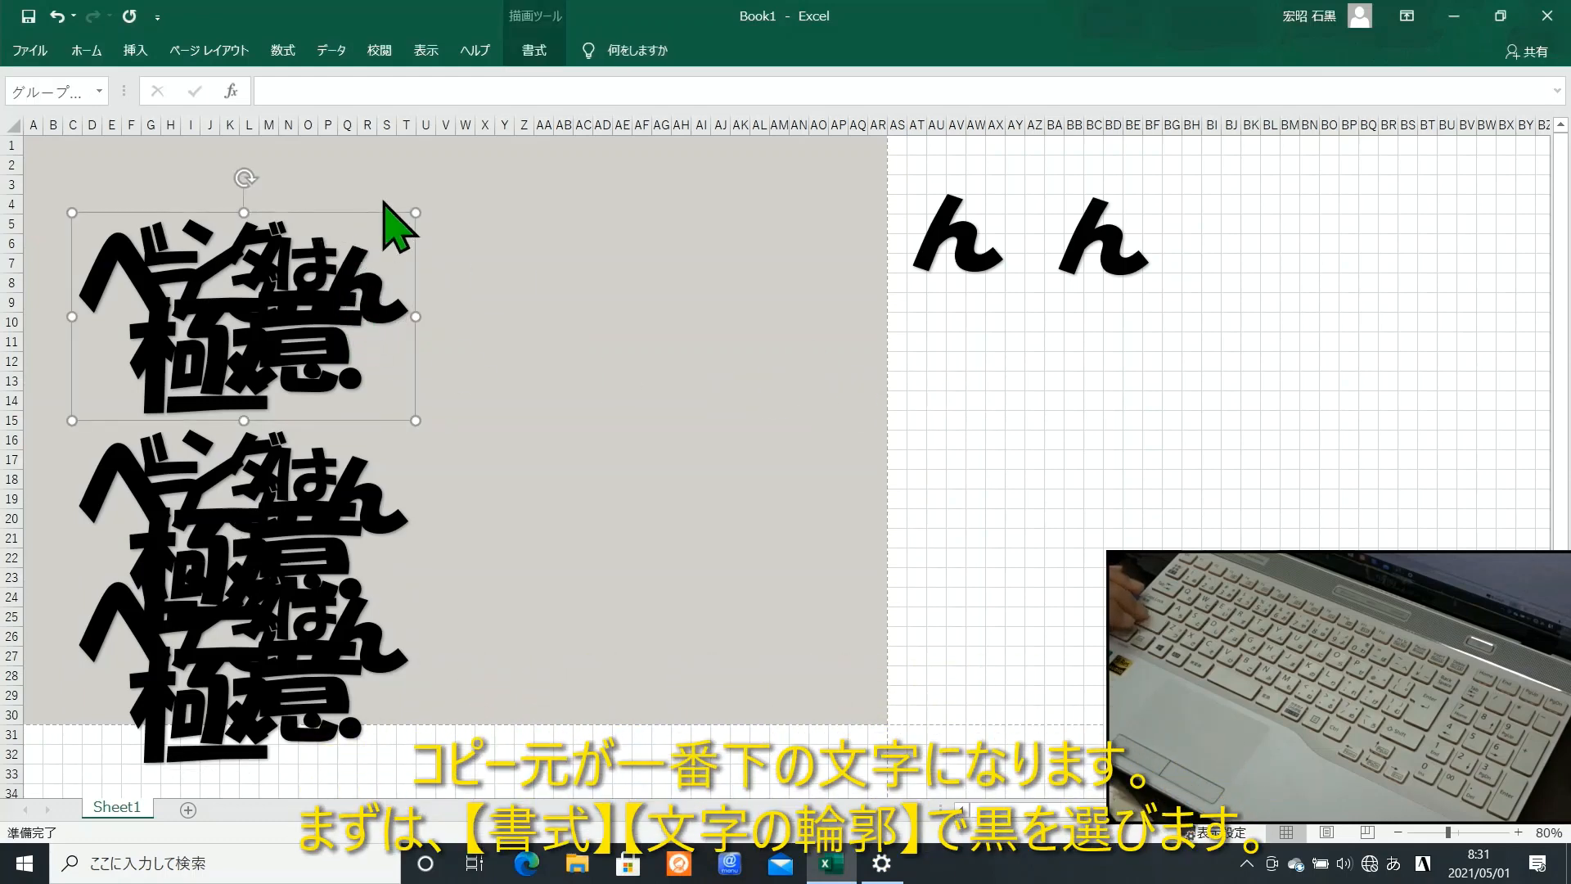
pyautogui.click(545, 59)
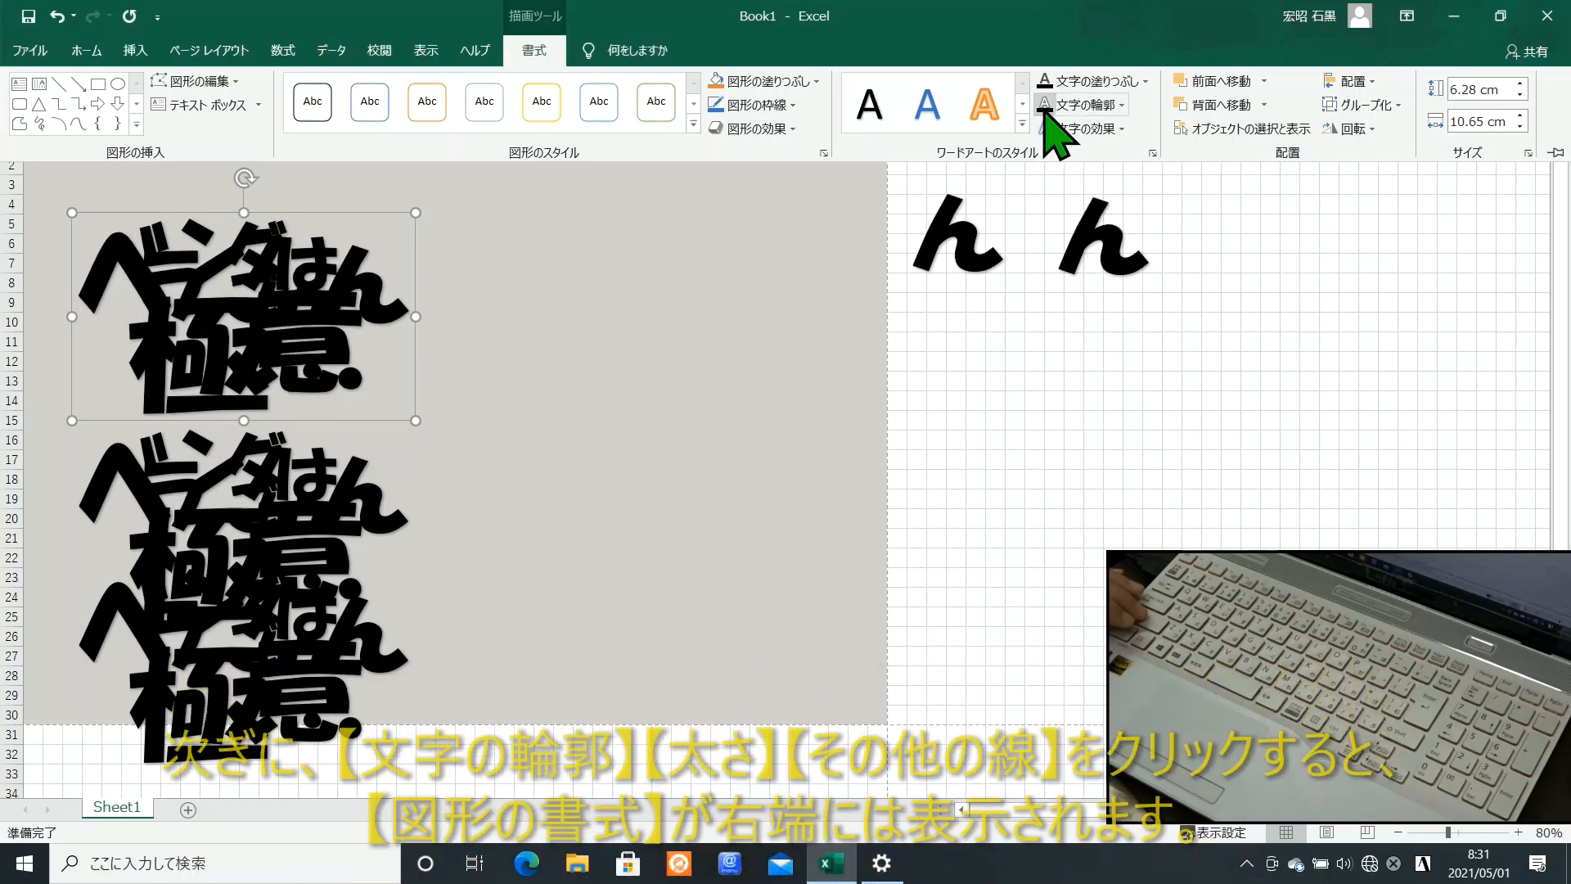
pyautogui.click(1076, 108)
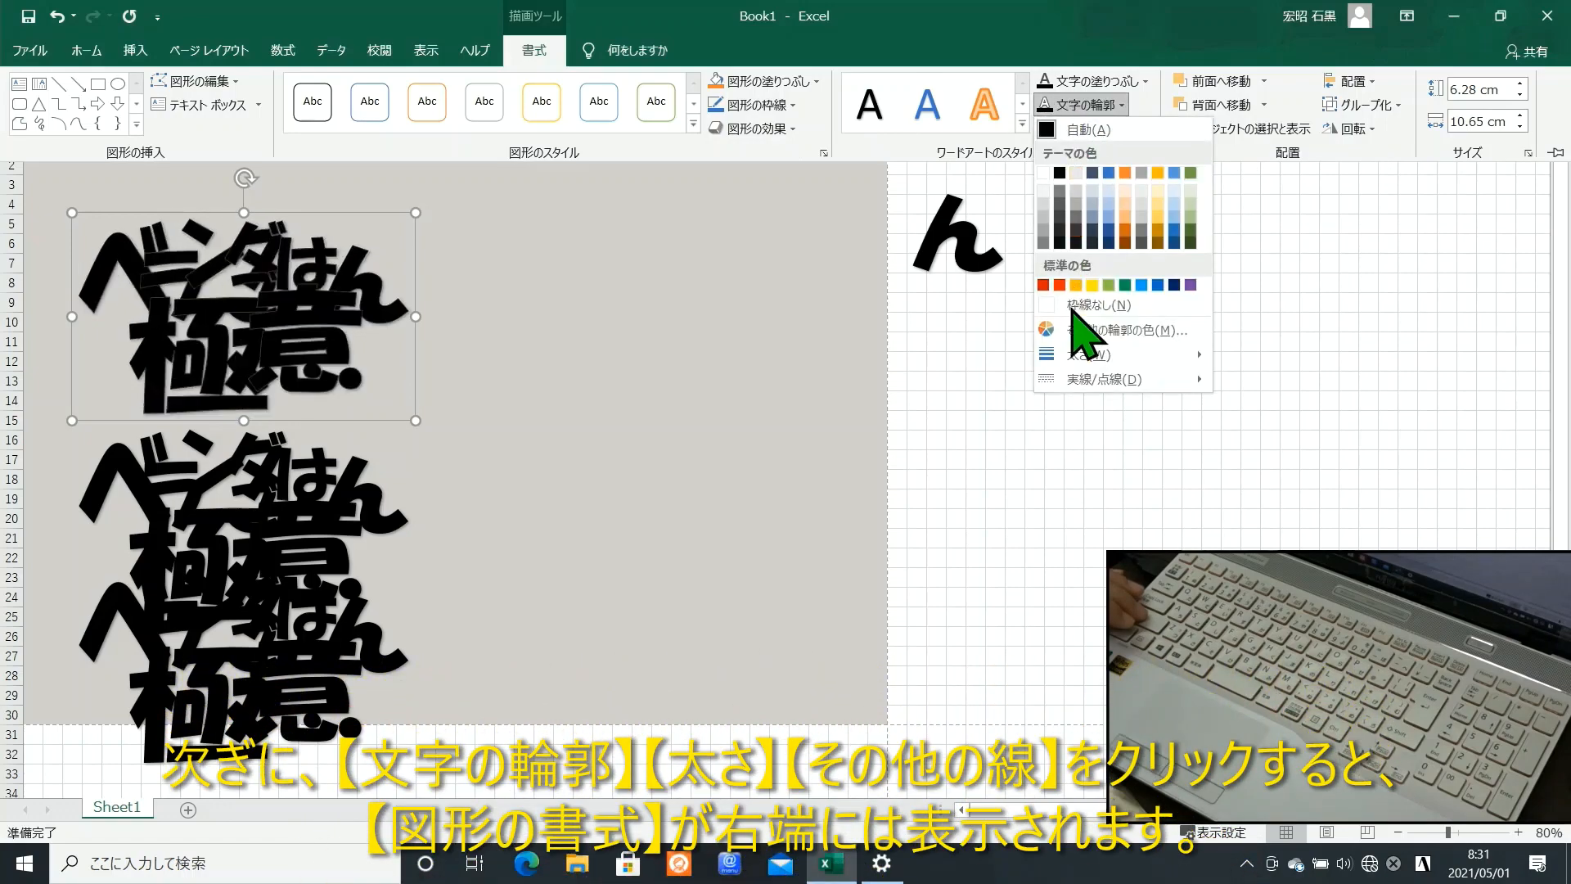
pyautogui.moveTo(1140, 354)
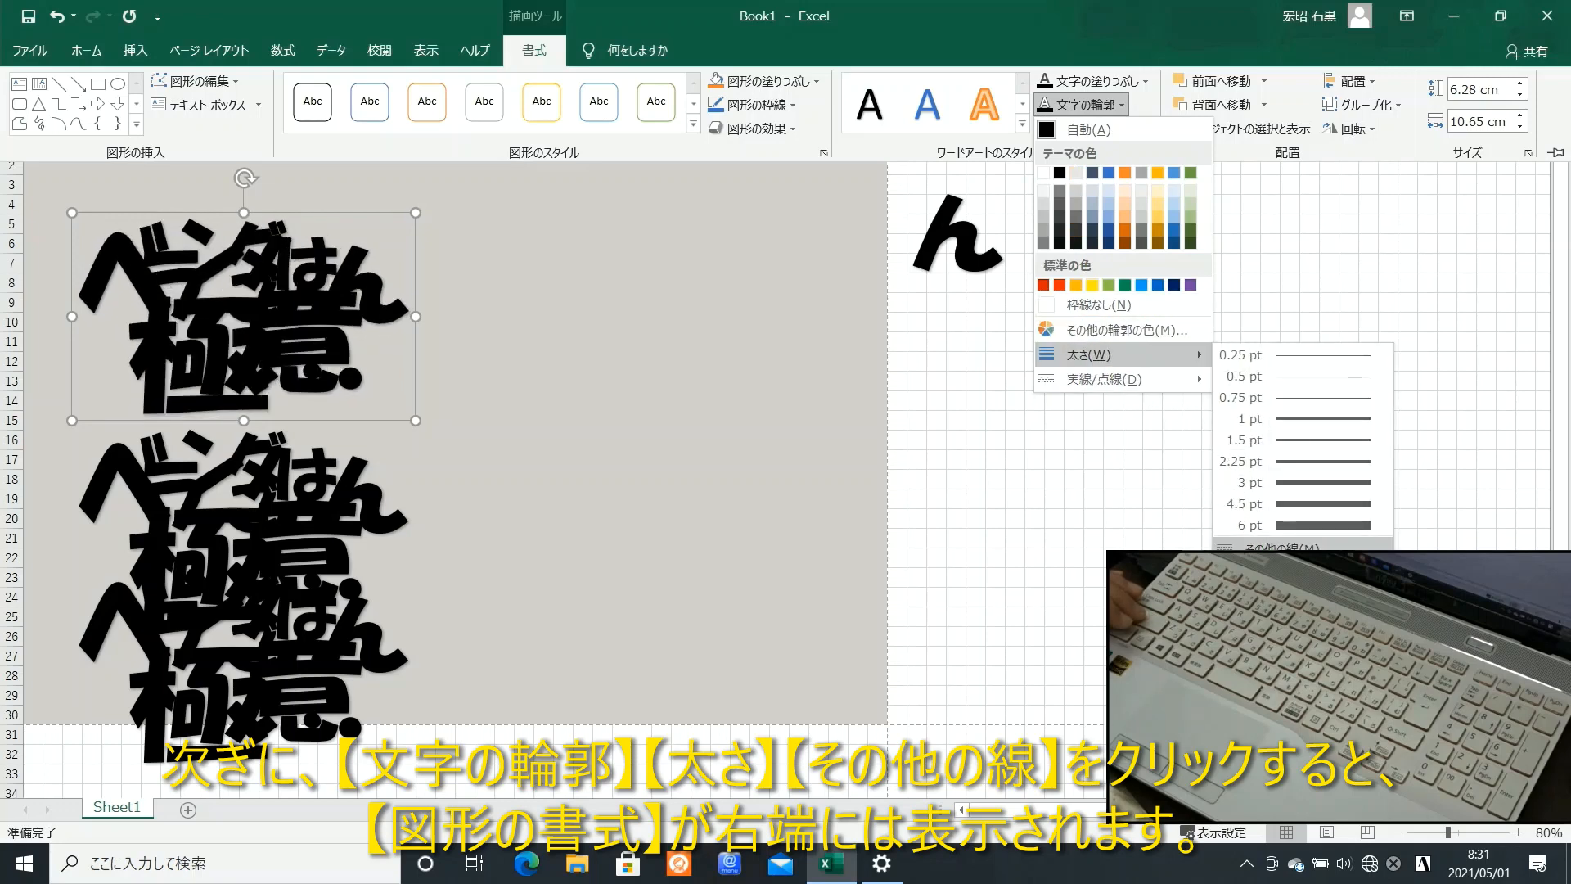
pyautogui.click(1301, 546)
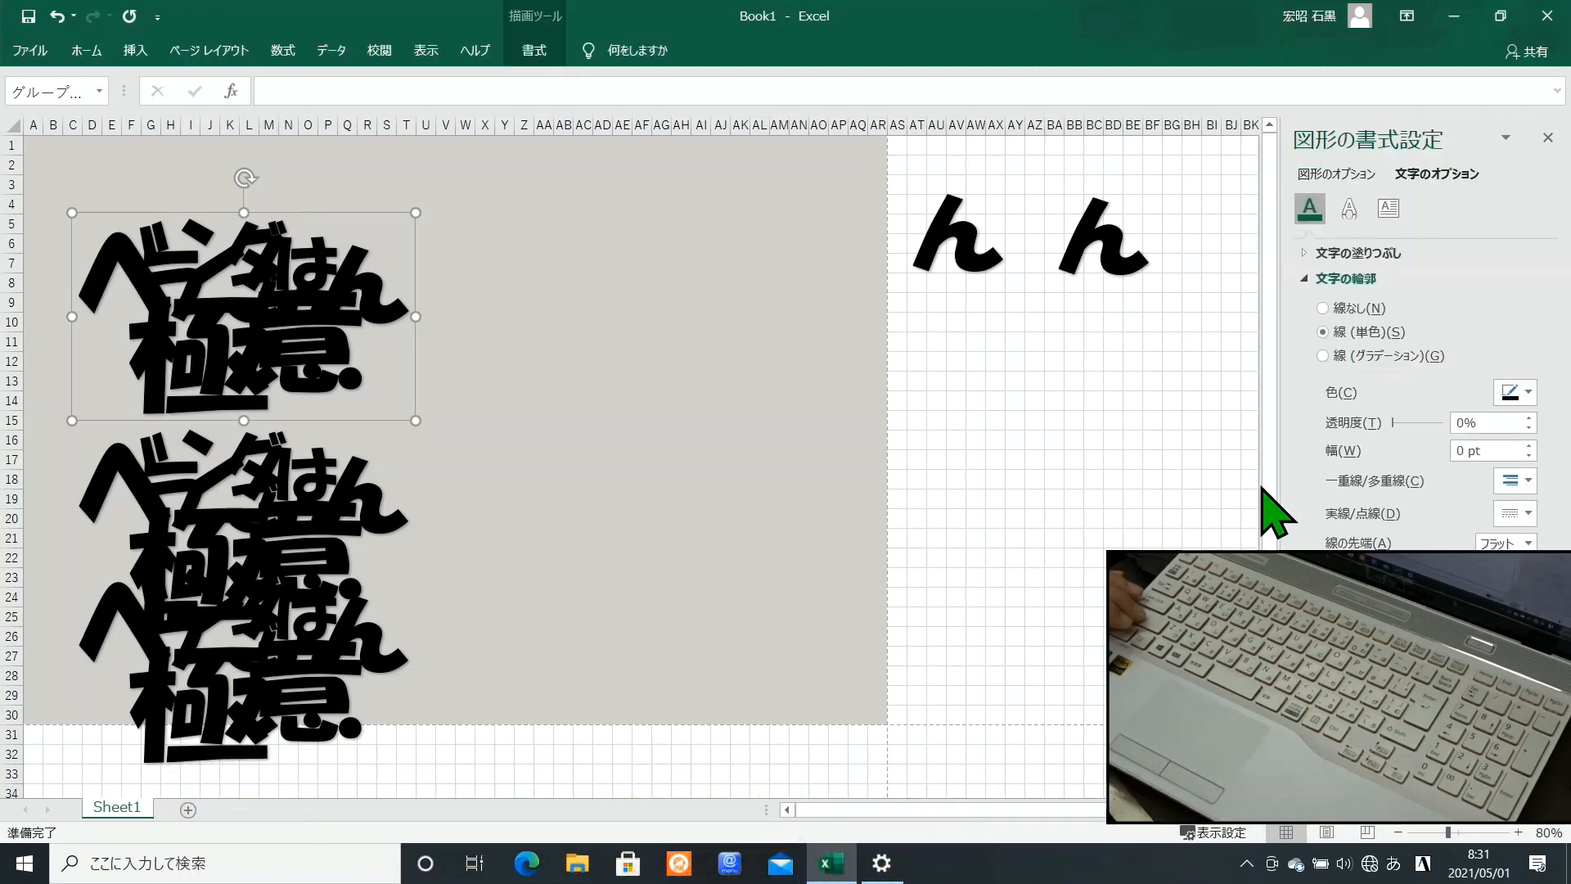
pyautogui.click(1528, 446)
pyautogui.click(1528, 445)
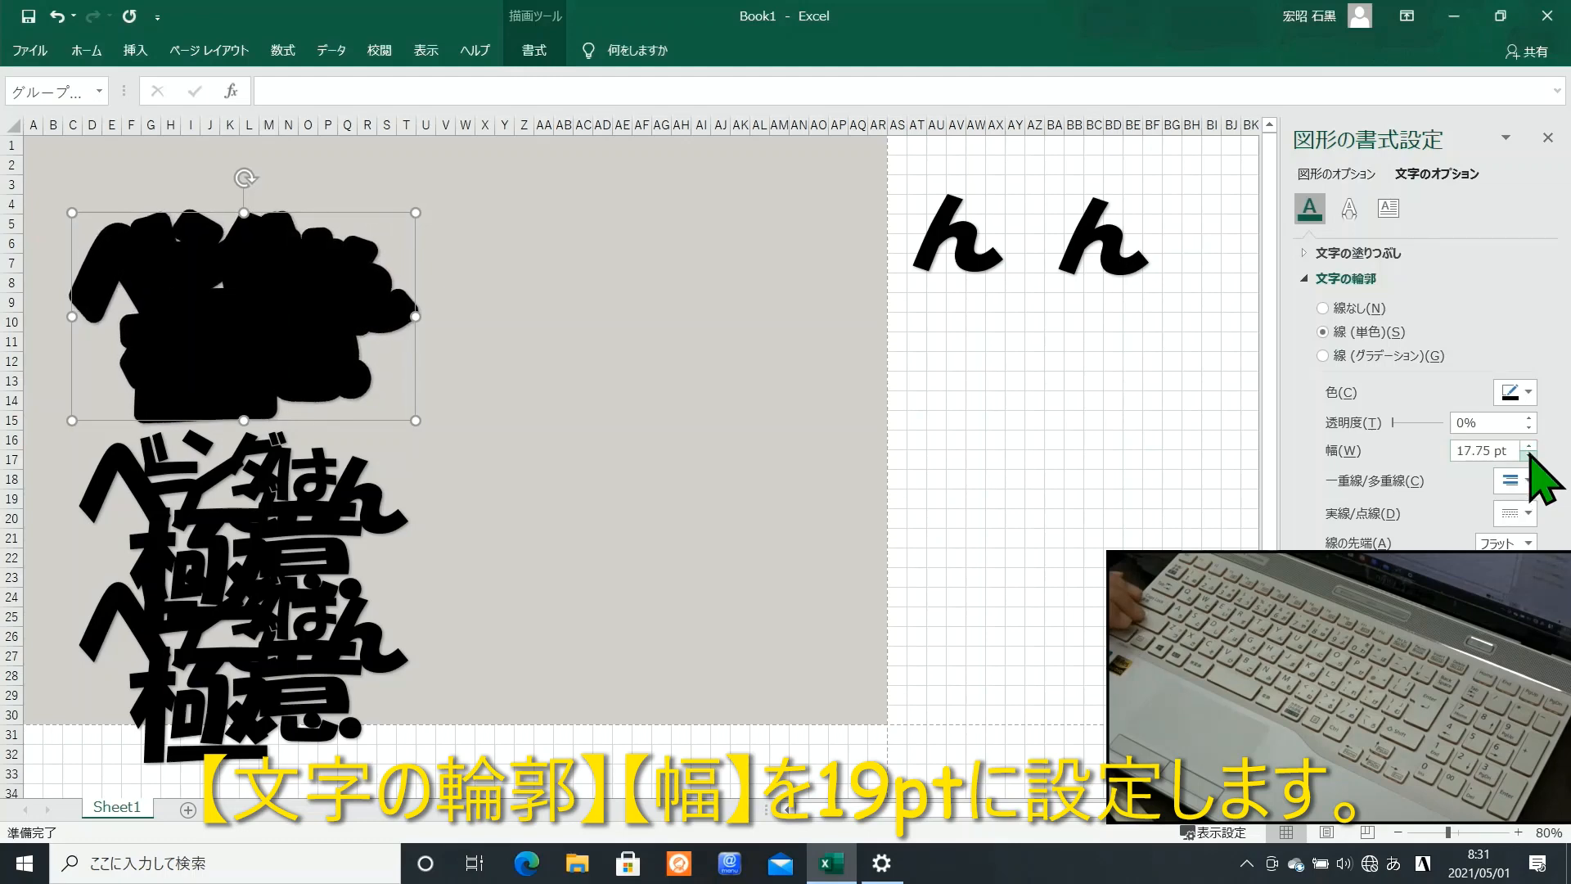
pyautogui.click(1528, 445)
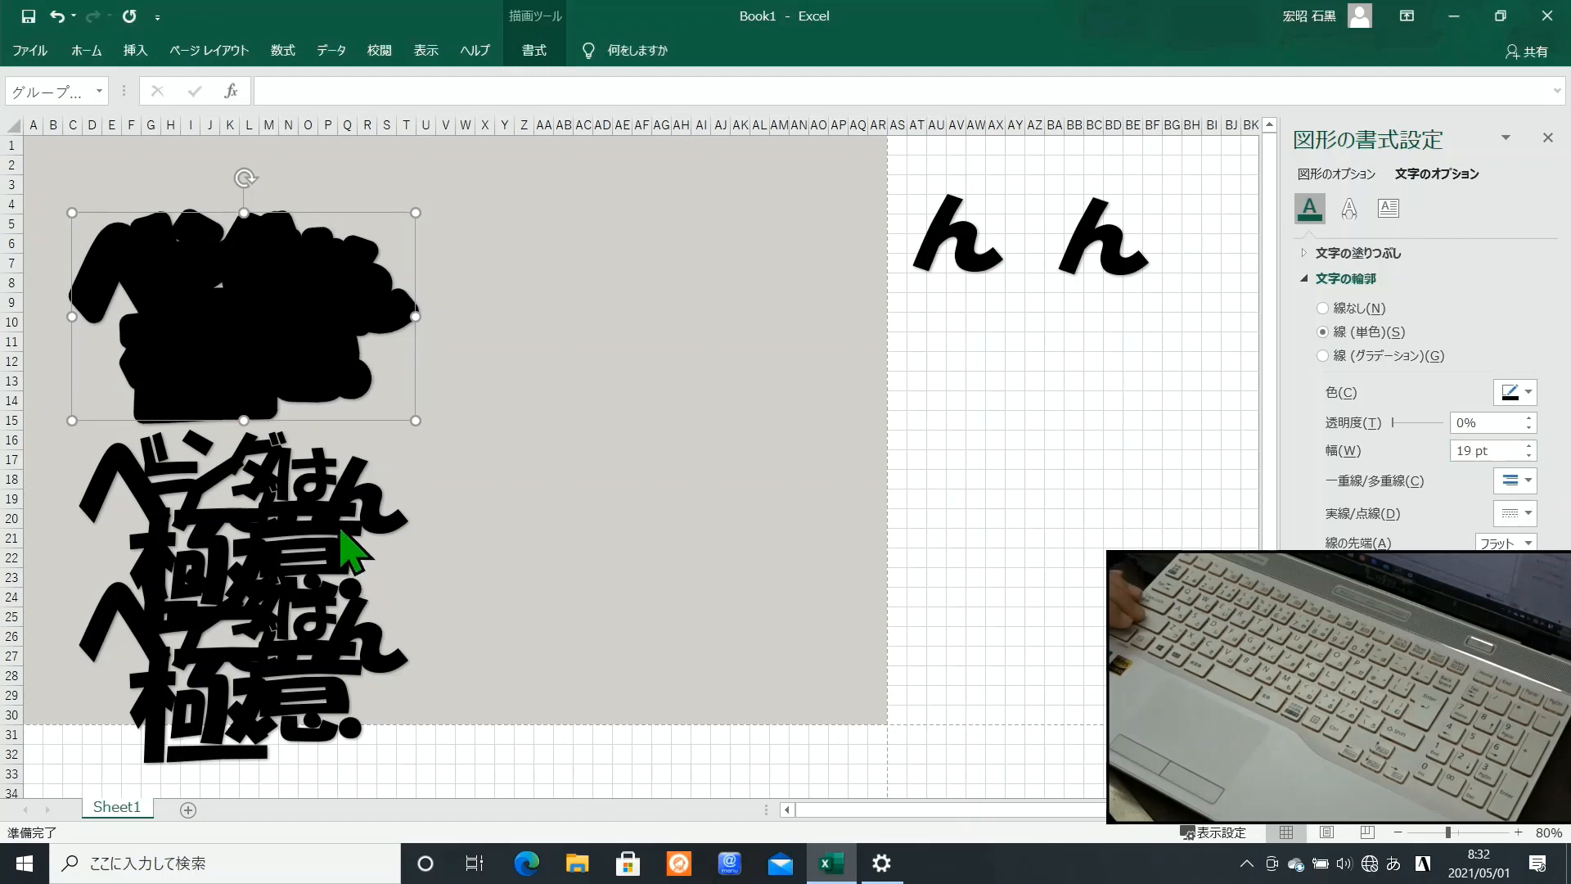
# Step: Give the middle lettering copy a solid yellow text outline 11.5 pt wide
pyautogui.click(597, 561)
pyautogui.click(361, 543)
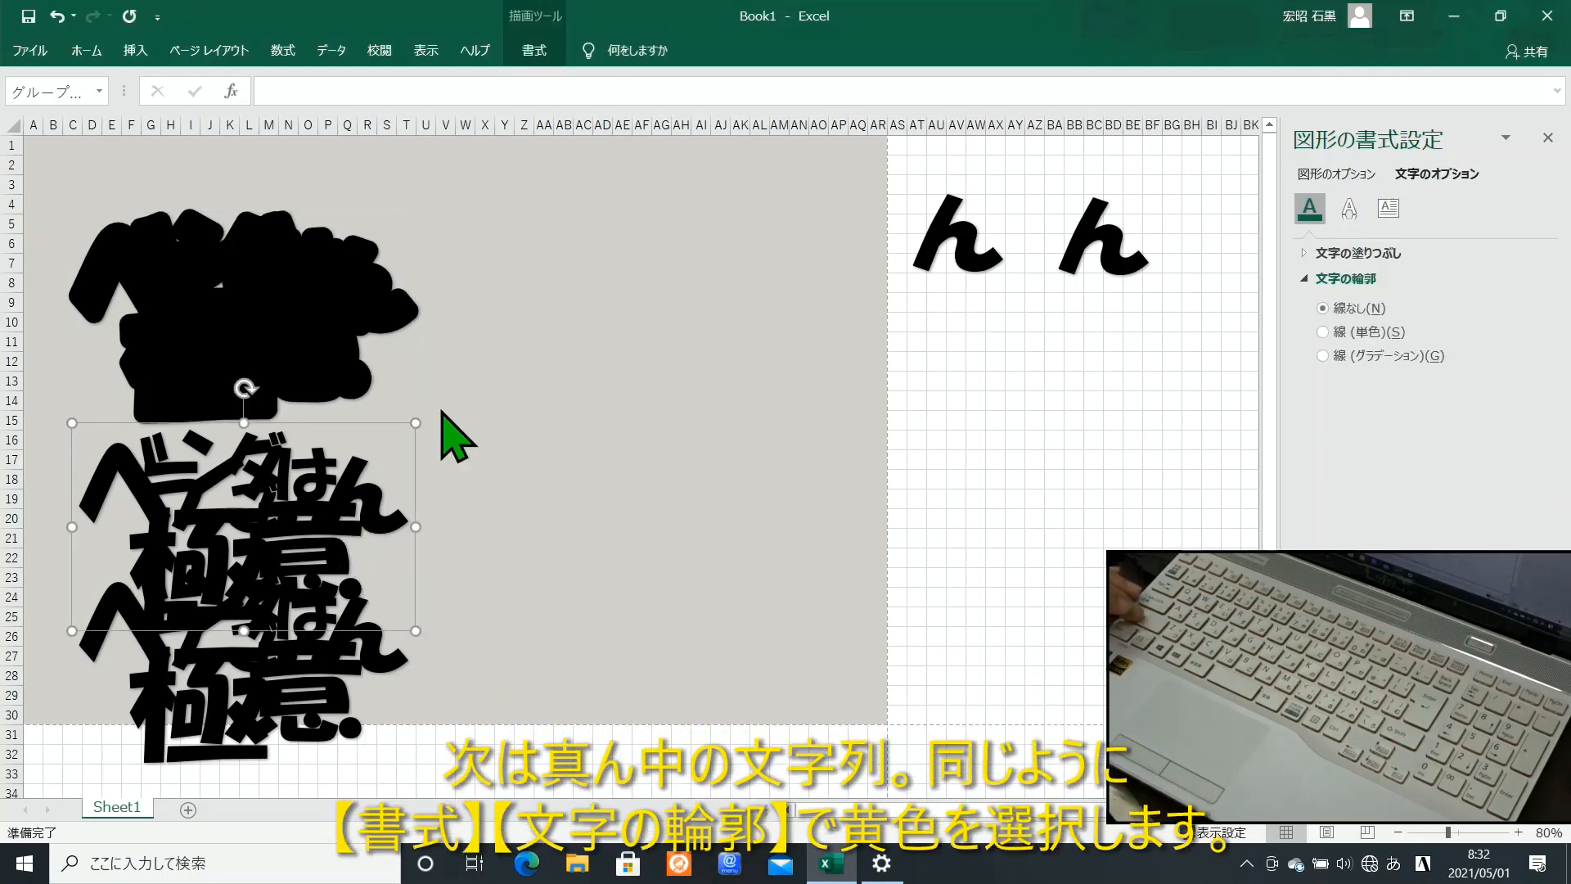
pyautogui.click(544, 52)
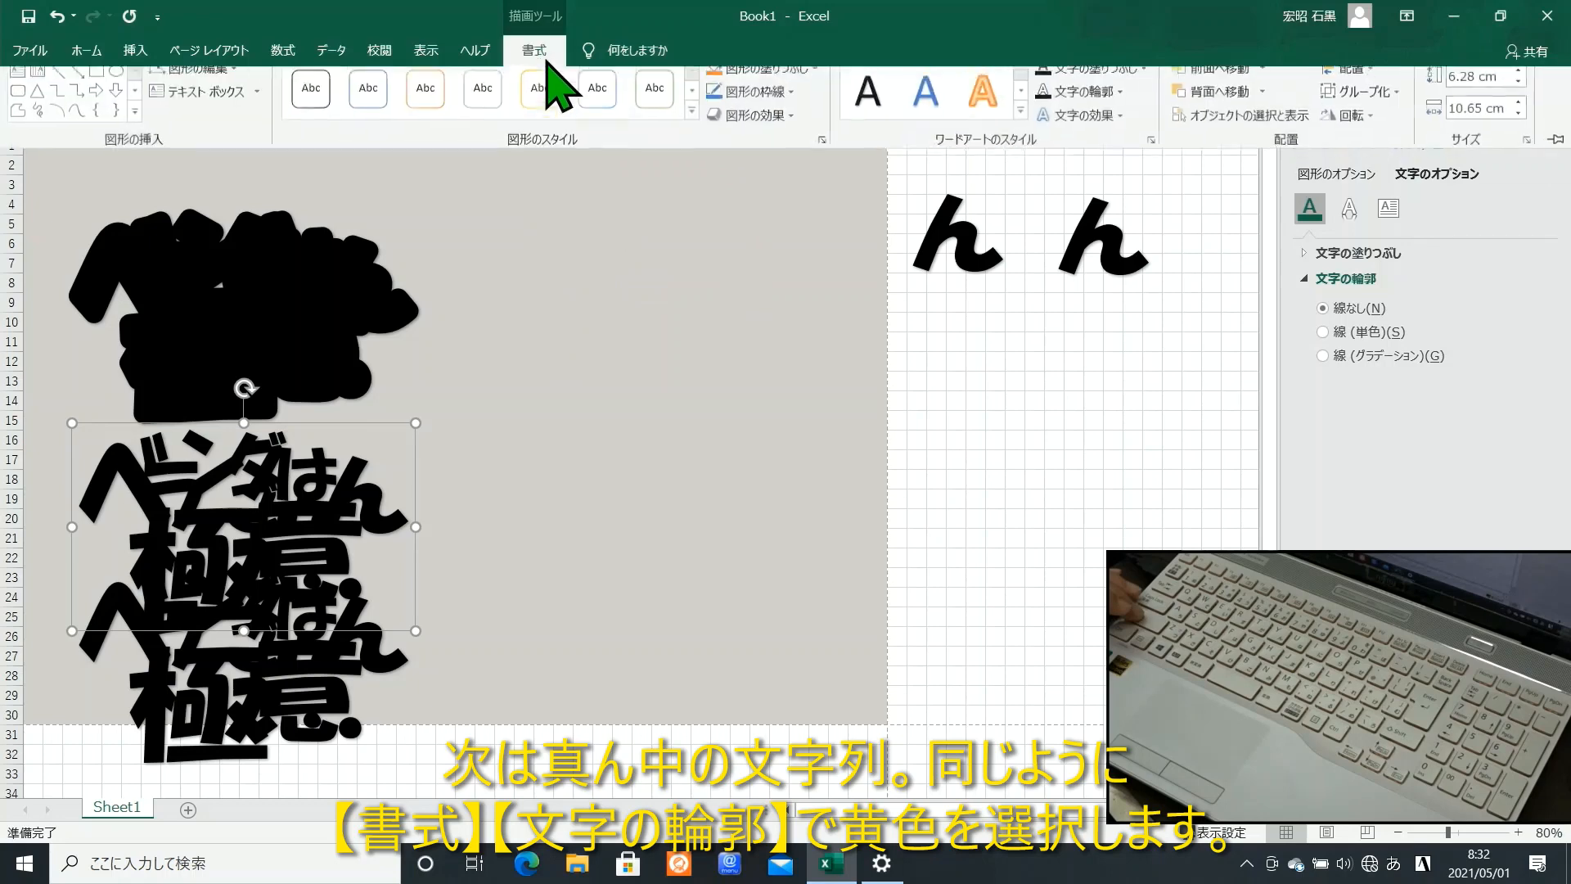
pyautogui.click(1072, 106)
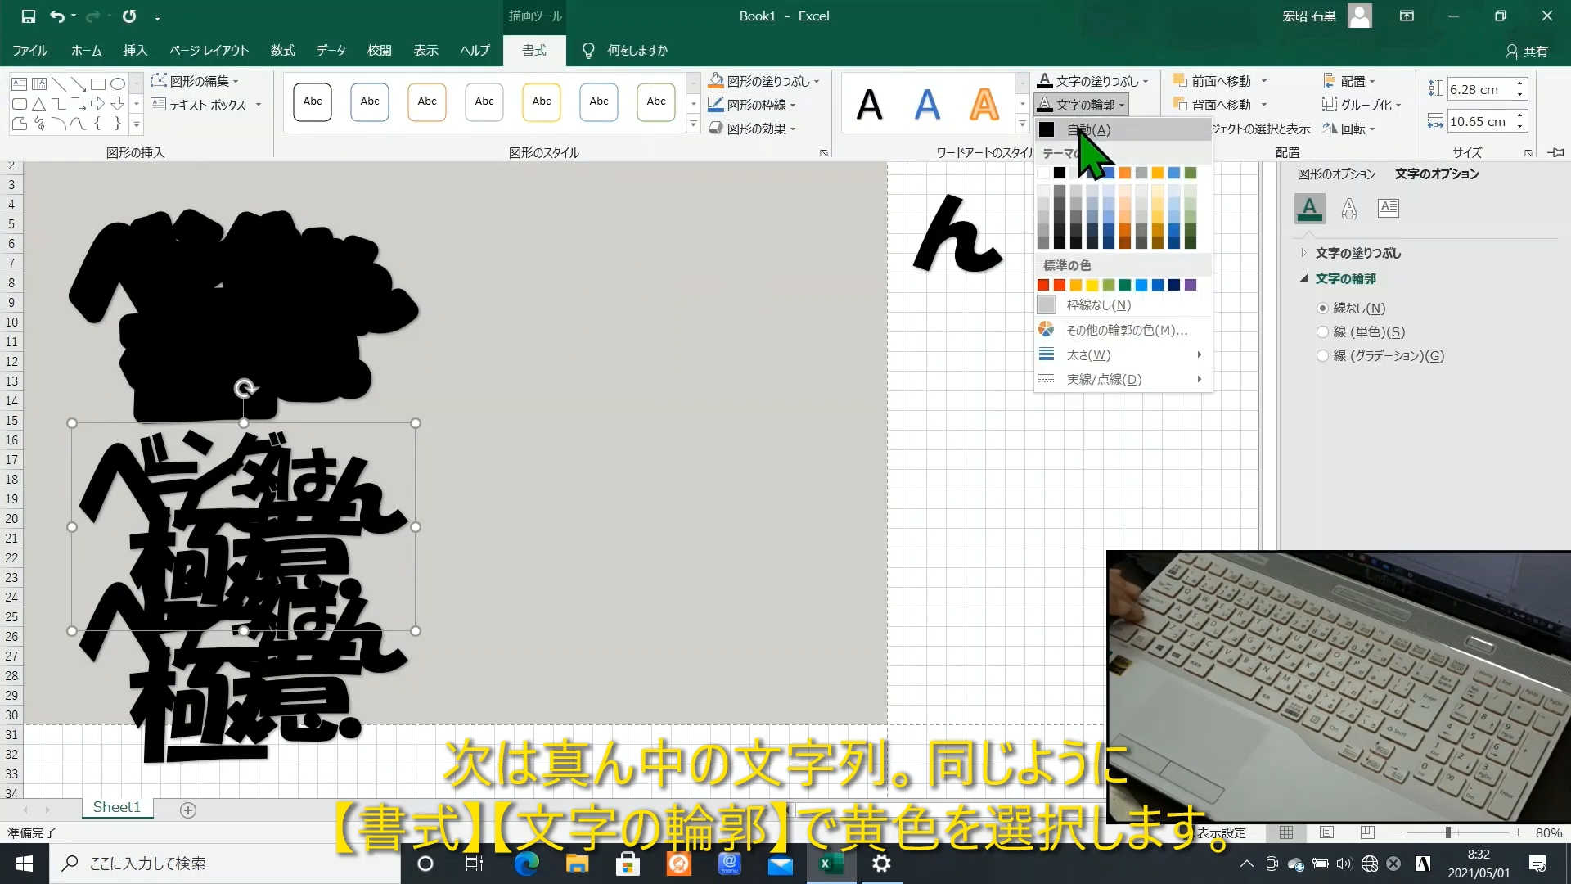
pyautogui.click(1095, 286)
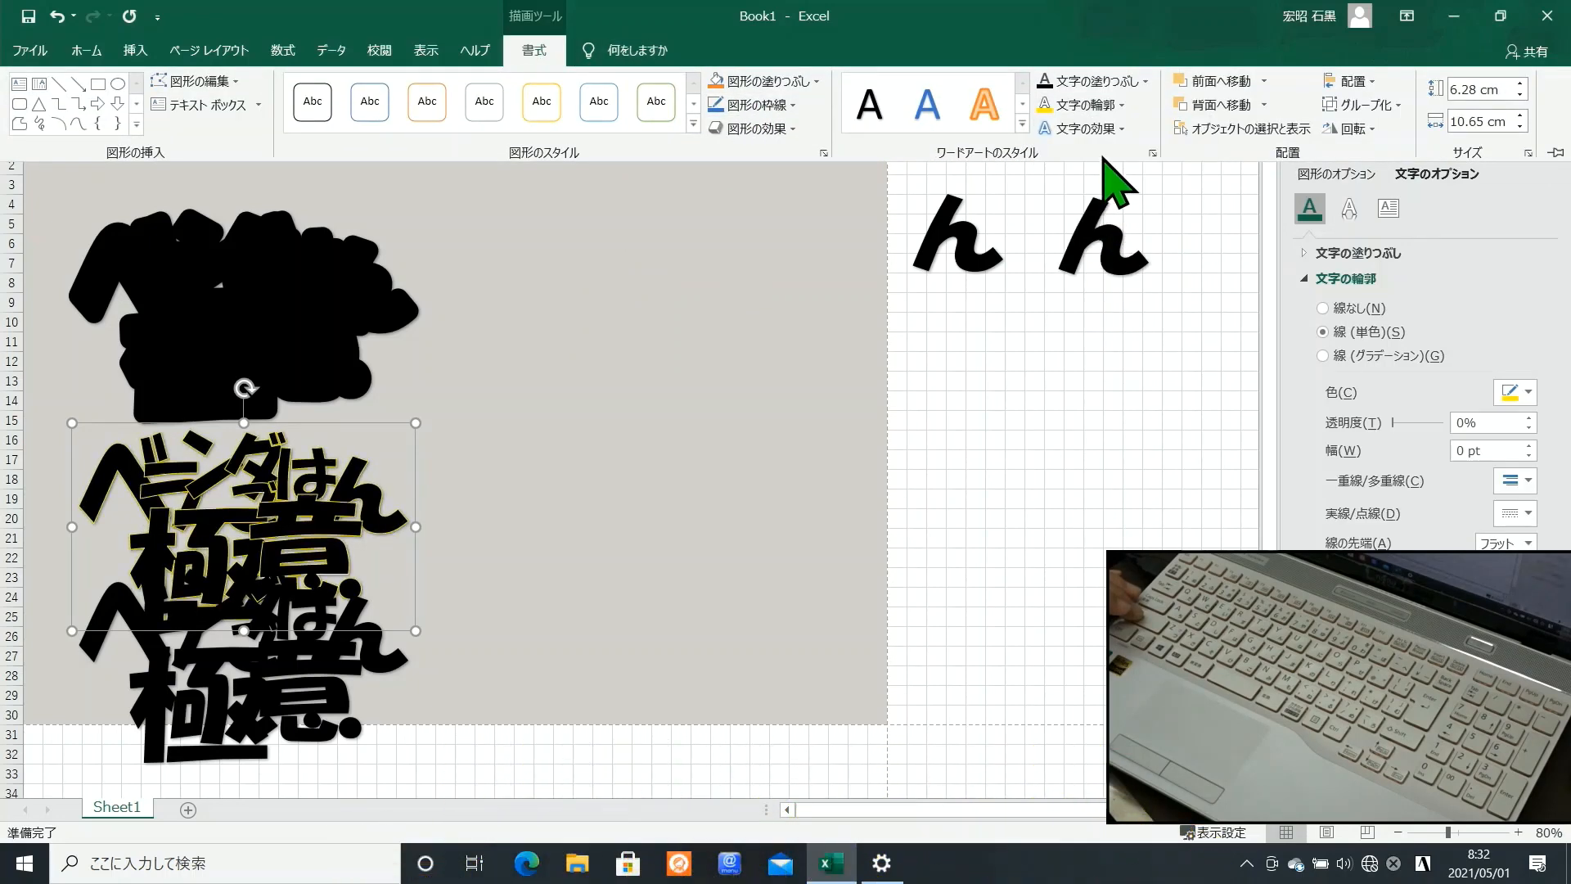
pyautogui.click(1529, 447)
pyautogui.moveTo(1529, 448); pyautogui.dragTo(1529, 448)
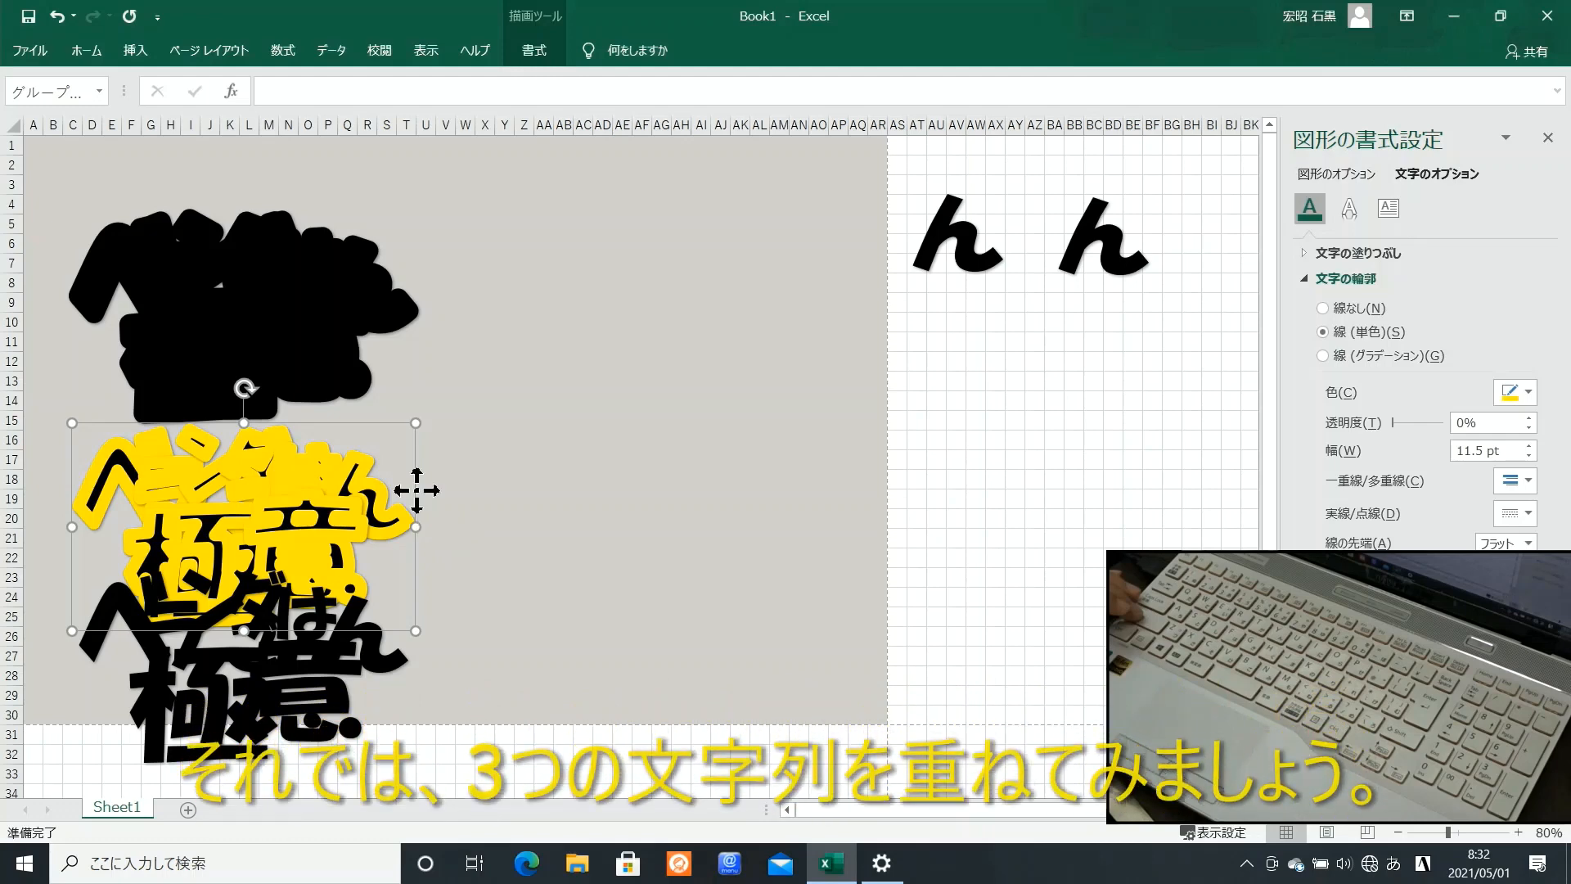
# Step: Stack the yellow-outlined copy on the thick black original, and lay the plain copy on top of both
pyautogui.moveTo(410, 491); pyautogui.dragTo(390, 282)
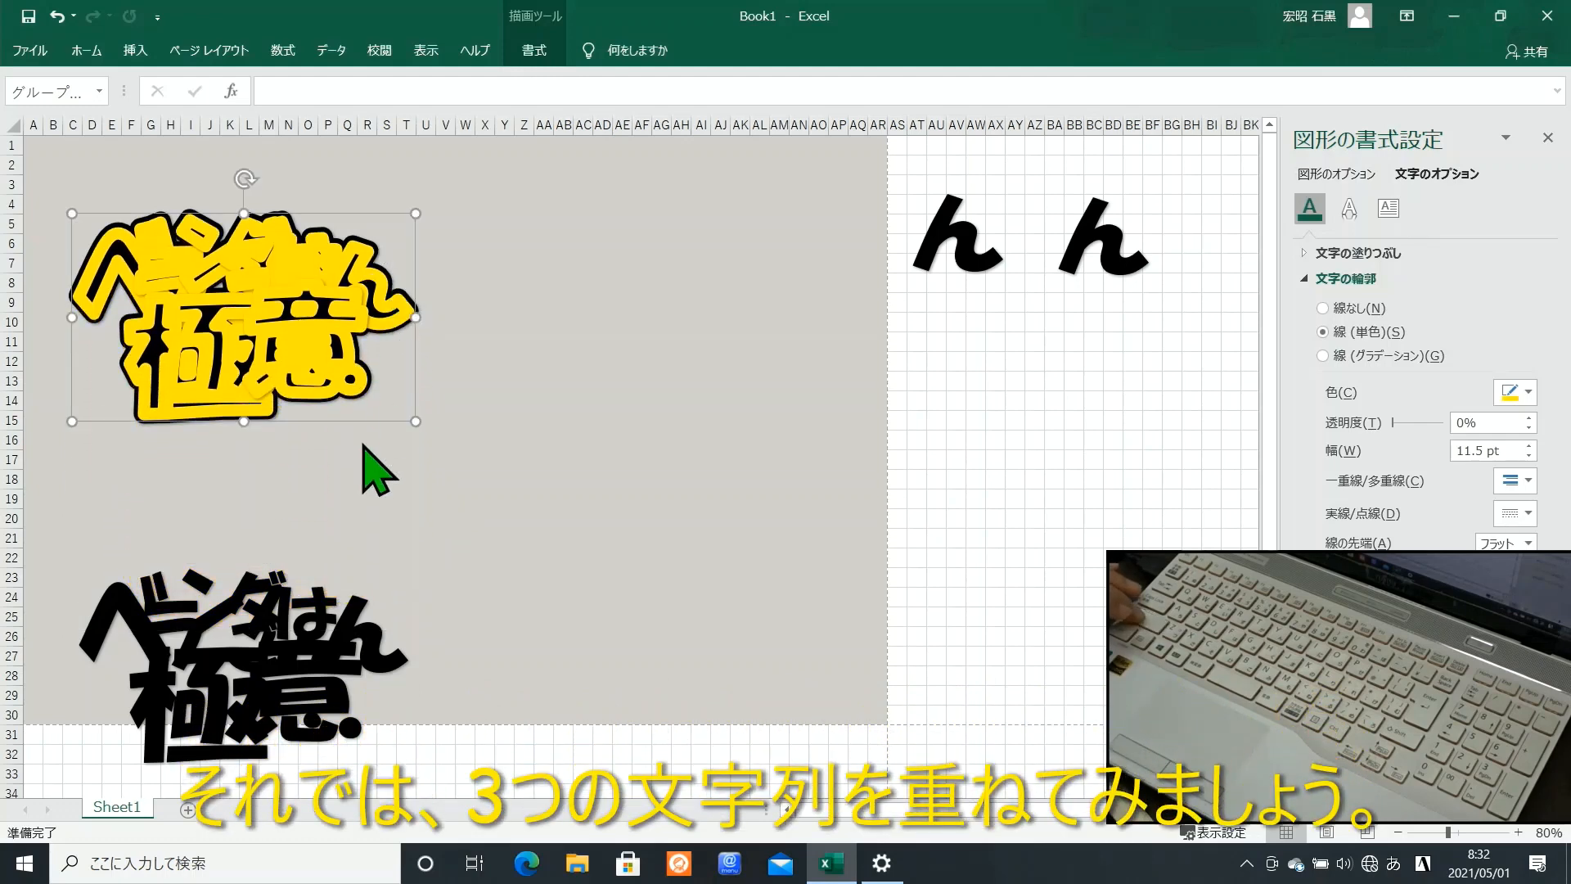
pyautogui.click(302, 581)
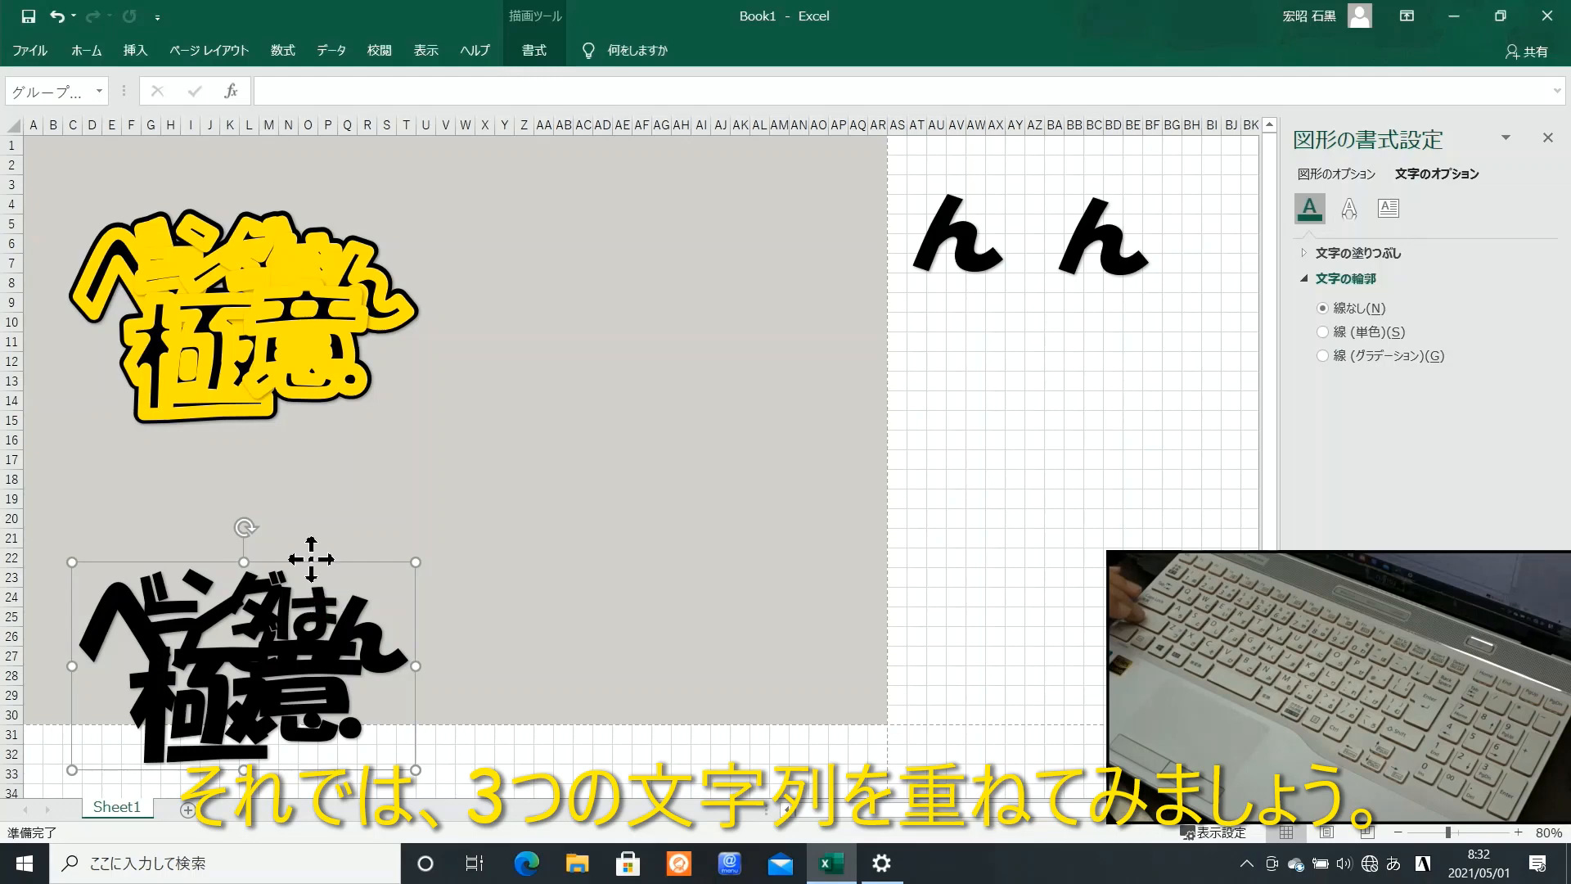
pyautogui.moveTo(311, 559); pyautogui.dragTo(290, 211)
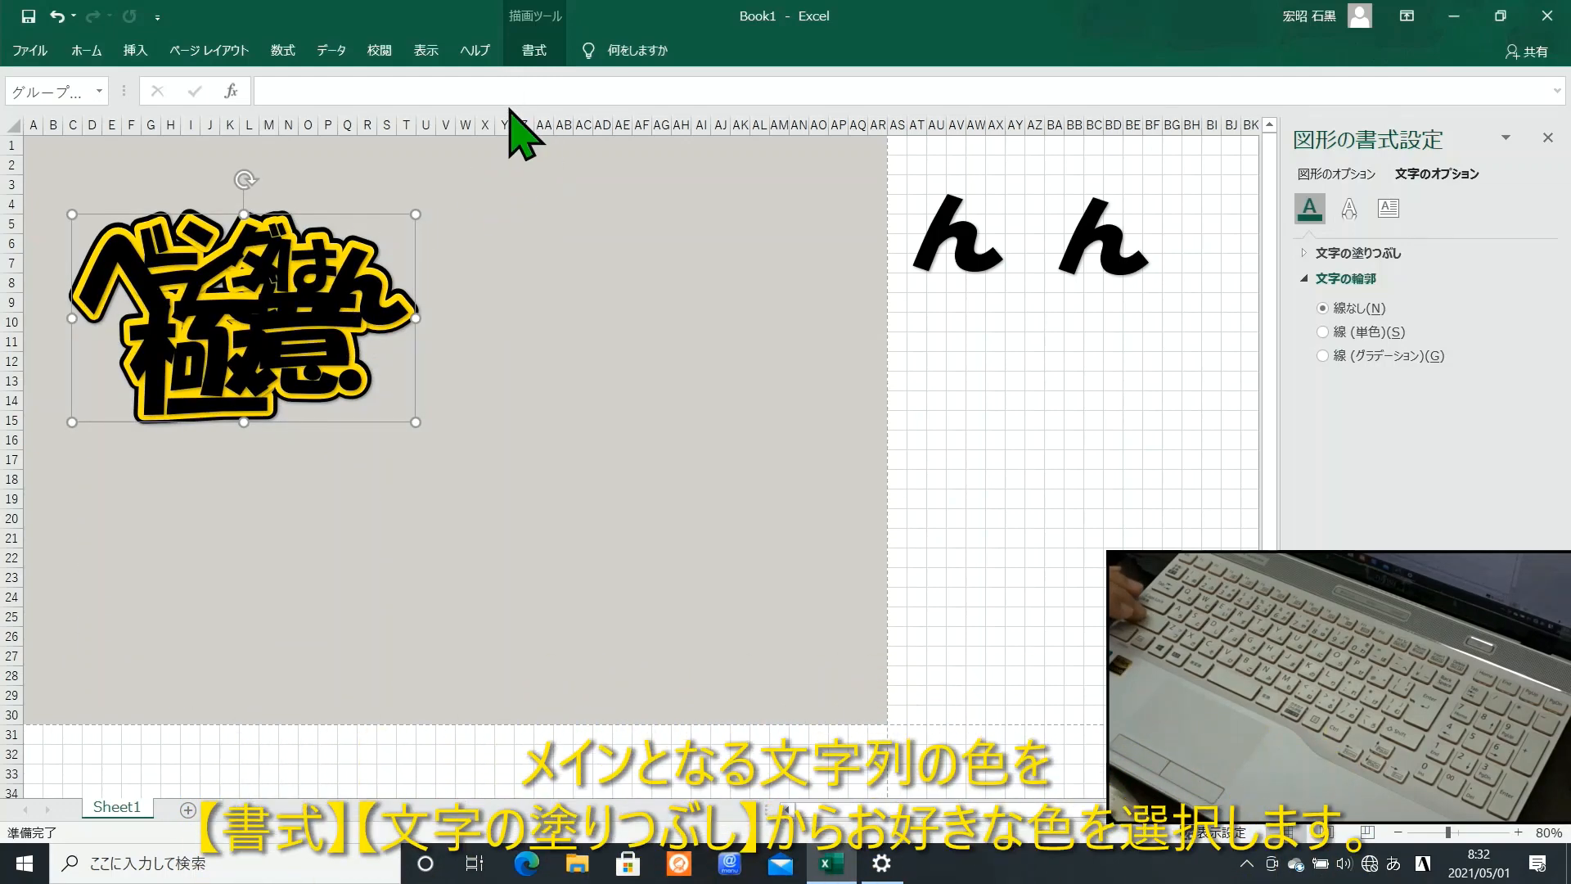
# Step: Fill the text of the frontmost lettering with the standard green
pyautogui.click(533, 50)
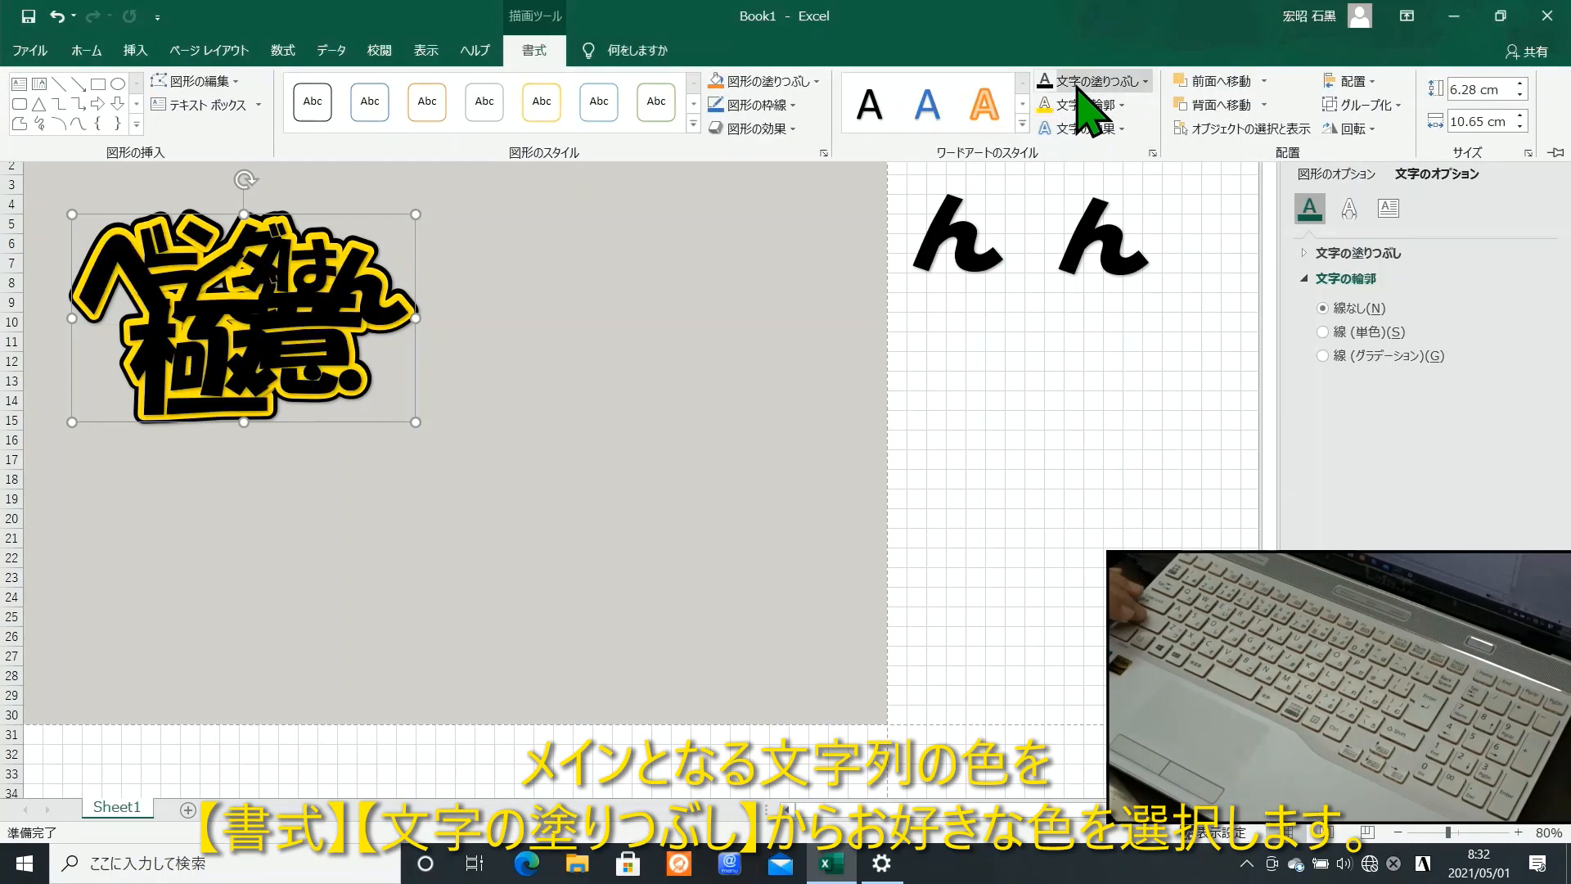
pyautogui.click(1077, 83)
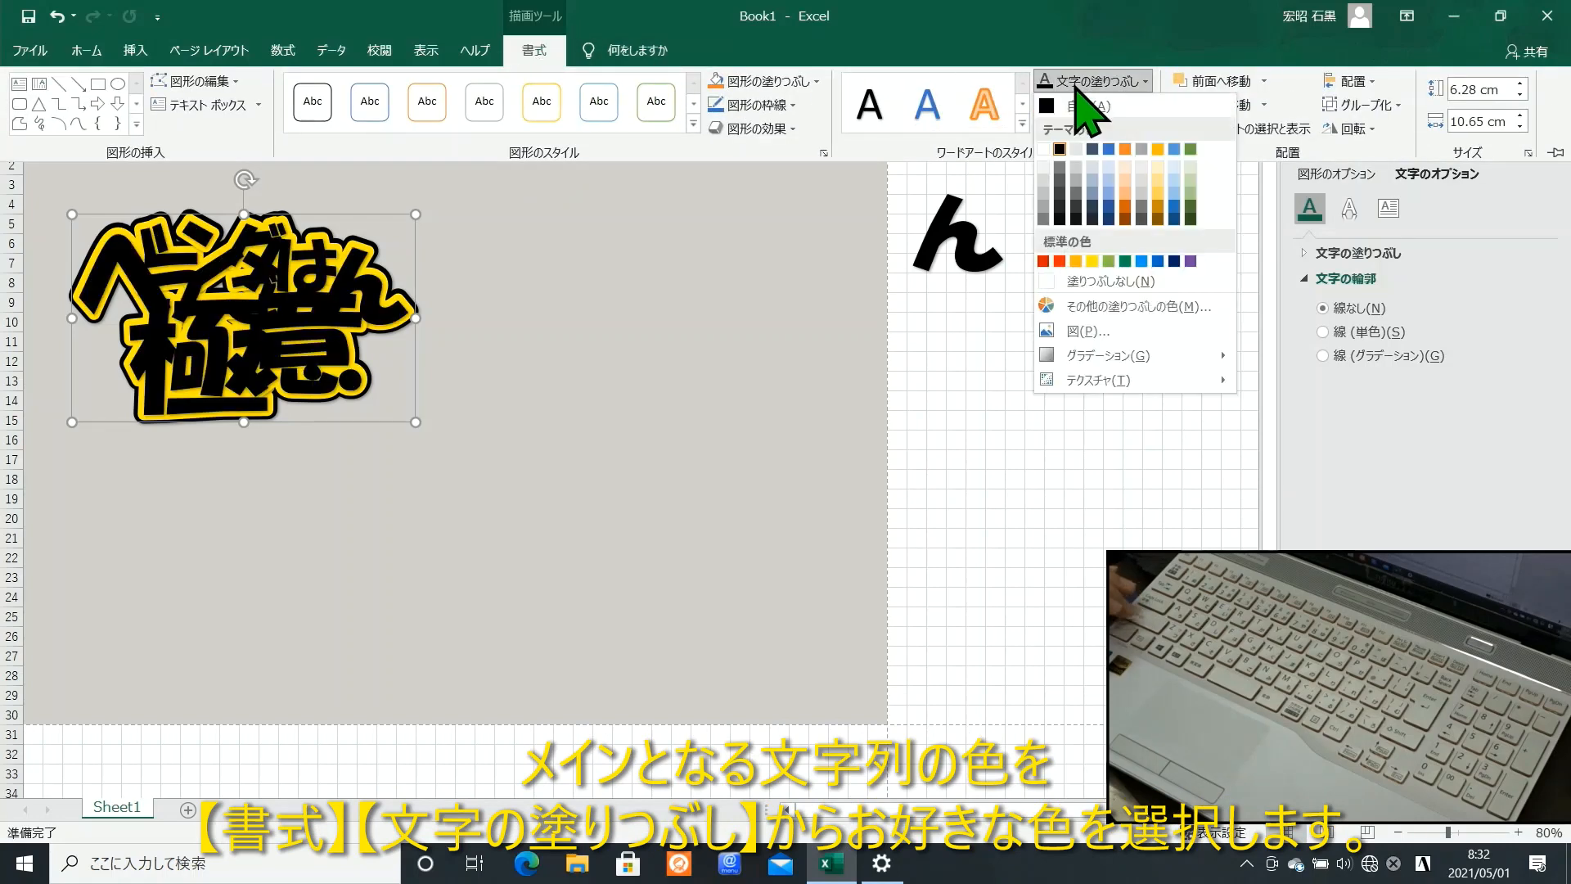
pyautogui.click(1126, 261)
# Step: Give the green lettering a black text outline with a weight of 2.25 pt
pyautogui.click(1086, 105)
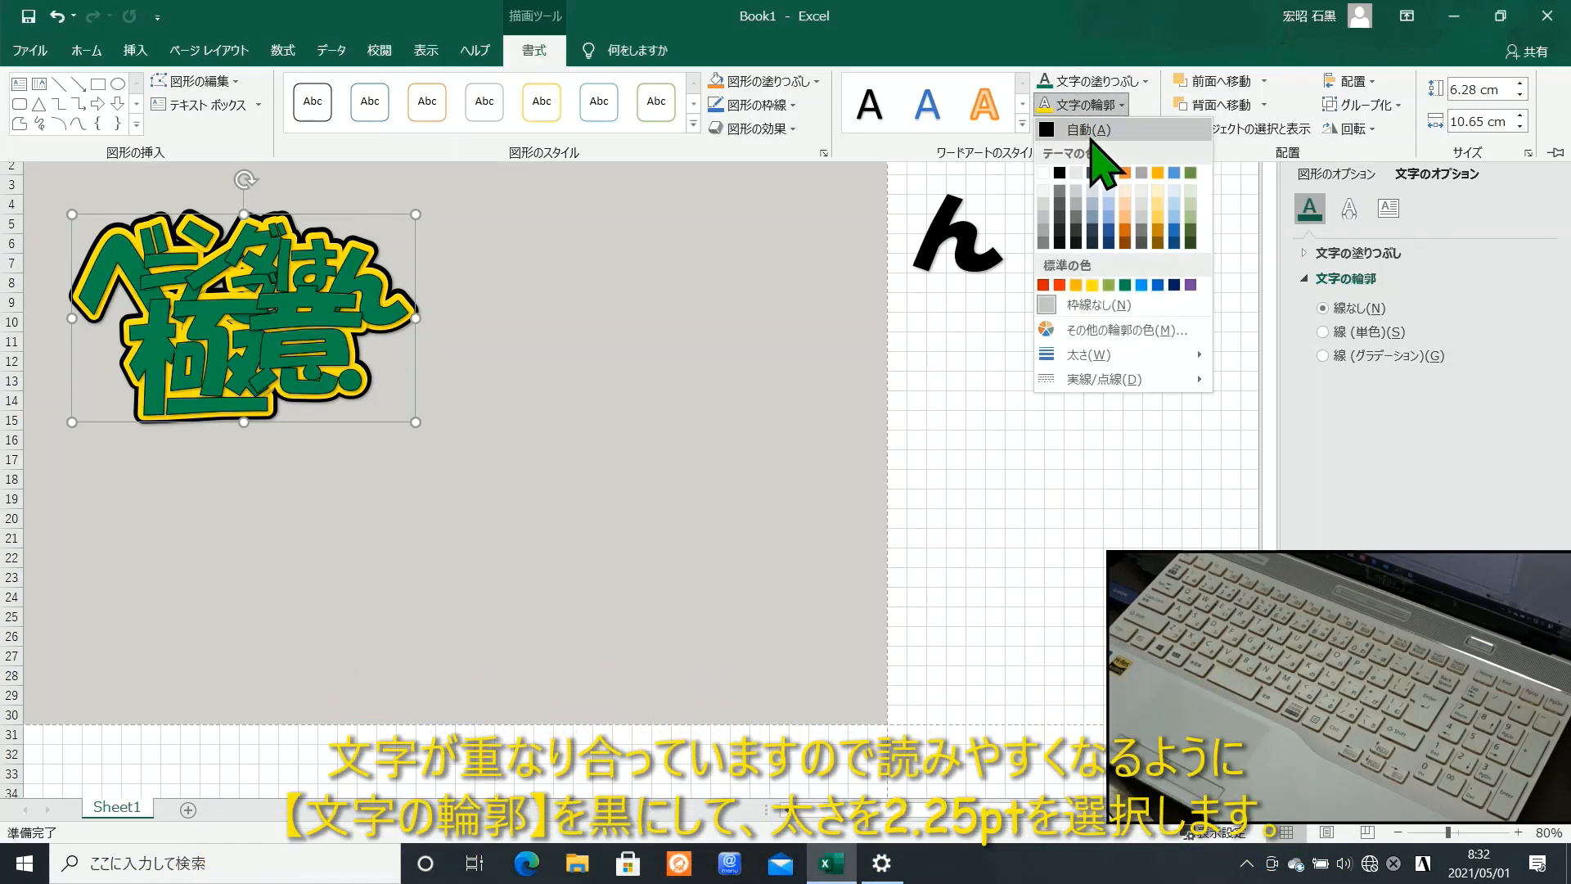
pyautogui.click(1060, 173)
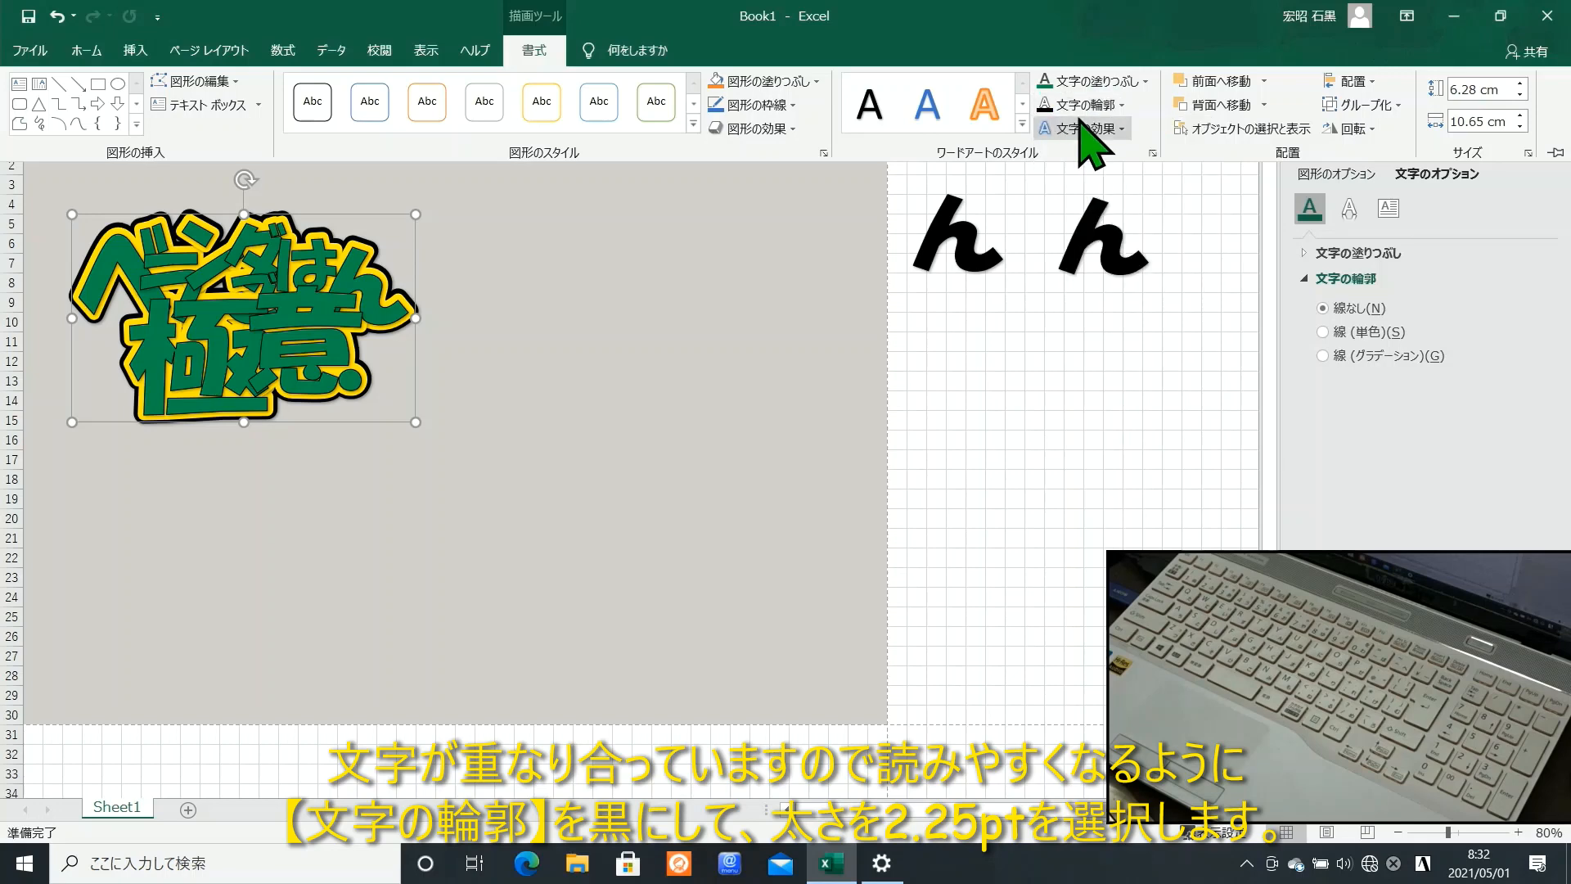
pyautogui.click(1088, 106)
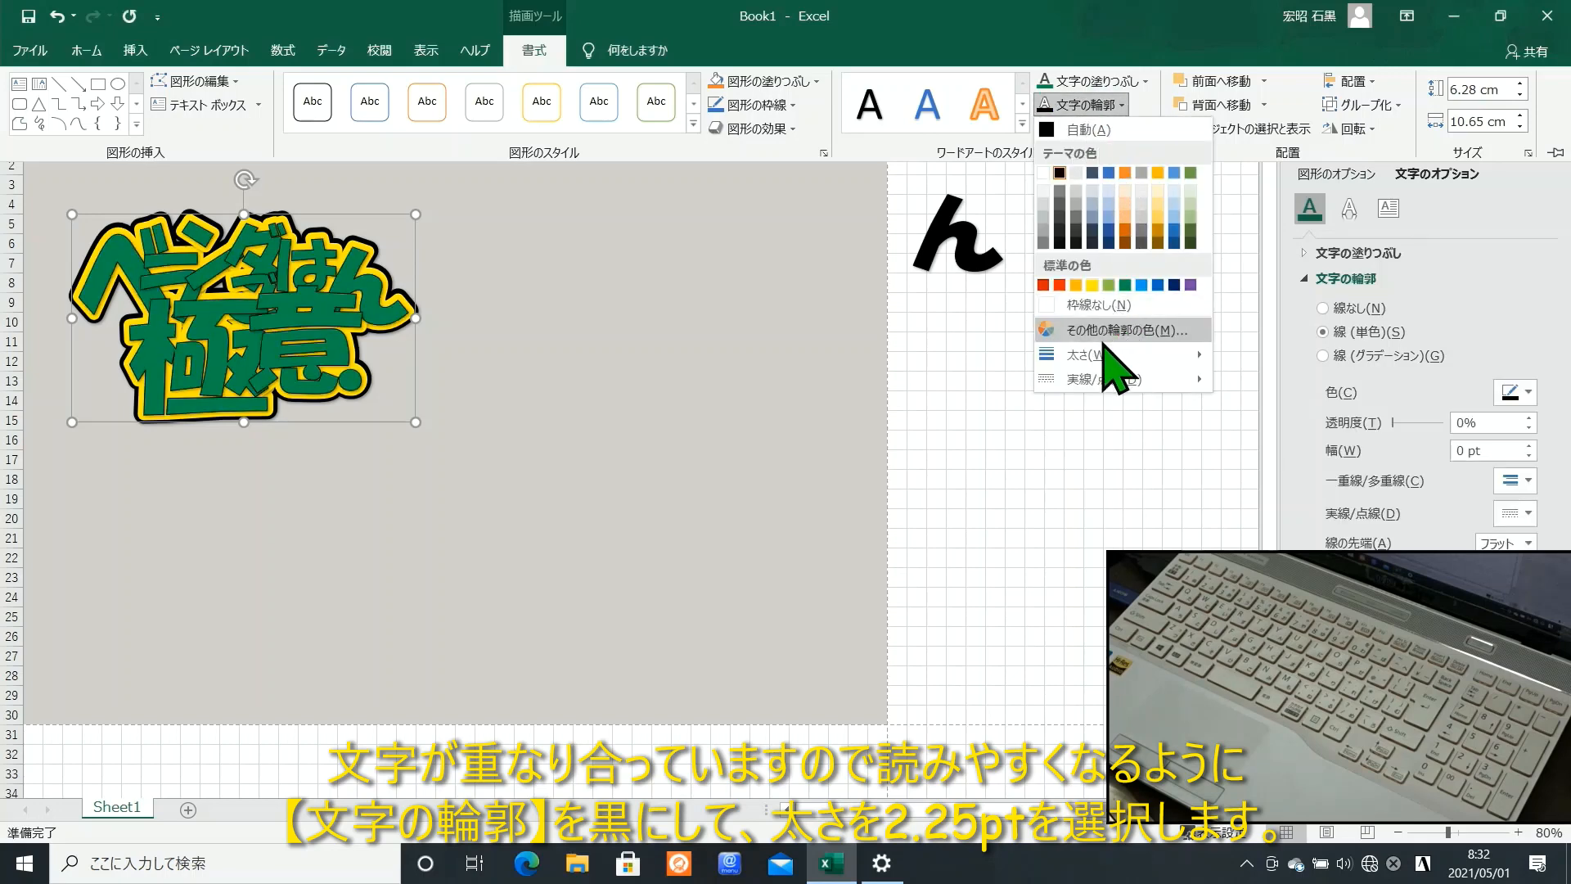
pyautogui.moveTo(1101, 355)
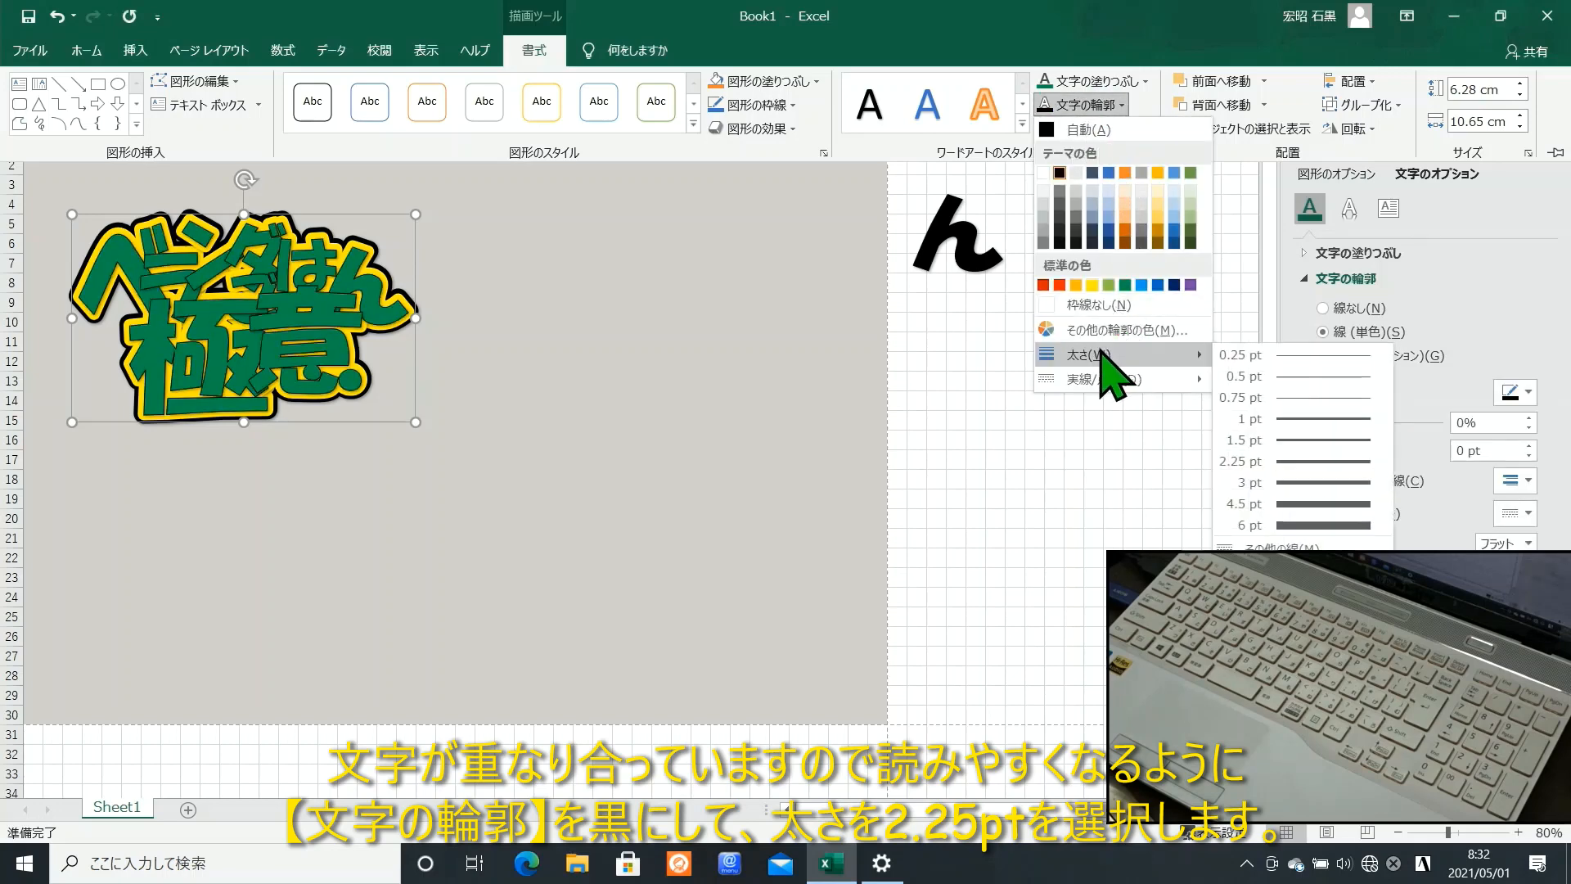
pyautogui.click(1303, 461)
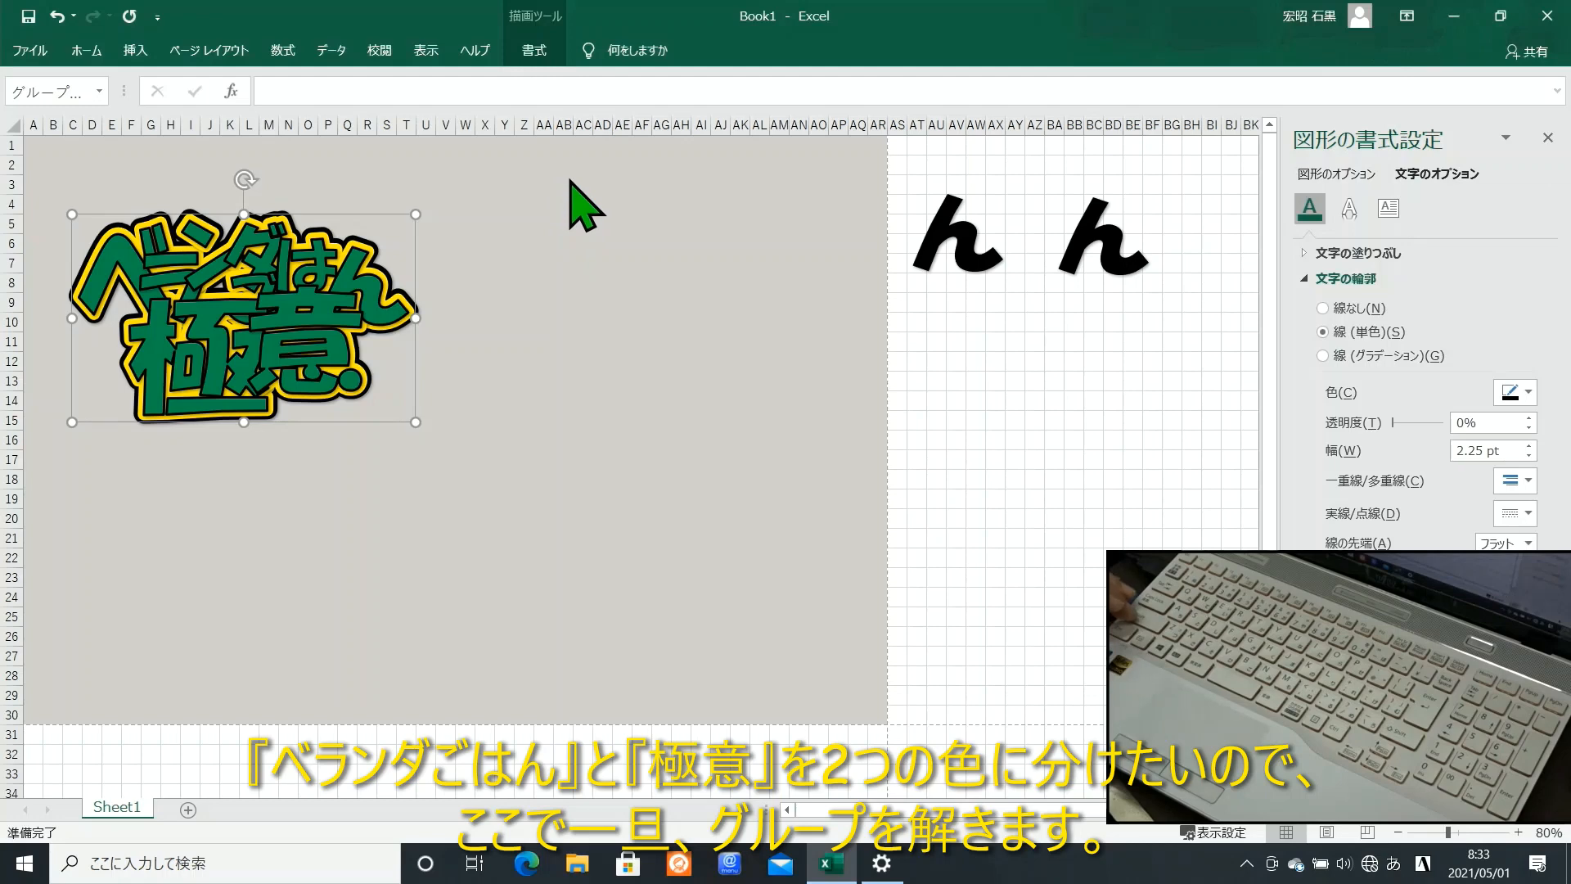
# Step: Select all the stacked lettering layers together and ungroup them into separate ベランダごはん and 極意 groups
pyautogui.moveTo(570, 182); pyautogui.dragTo(24, 508)
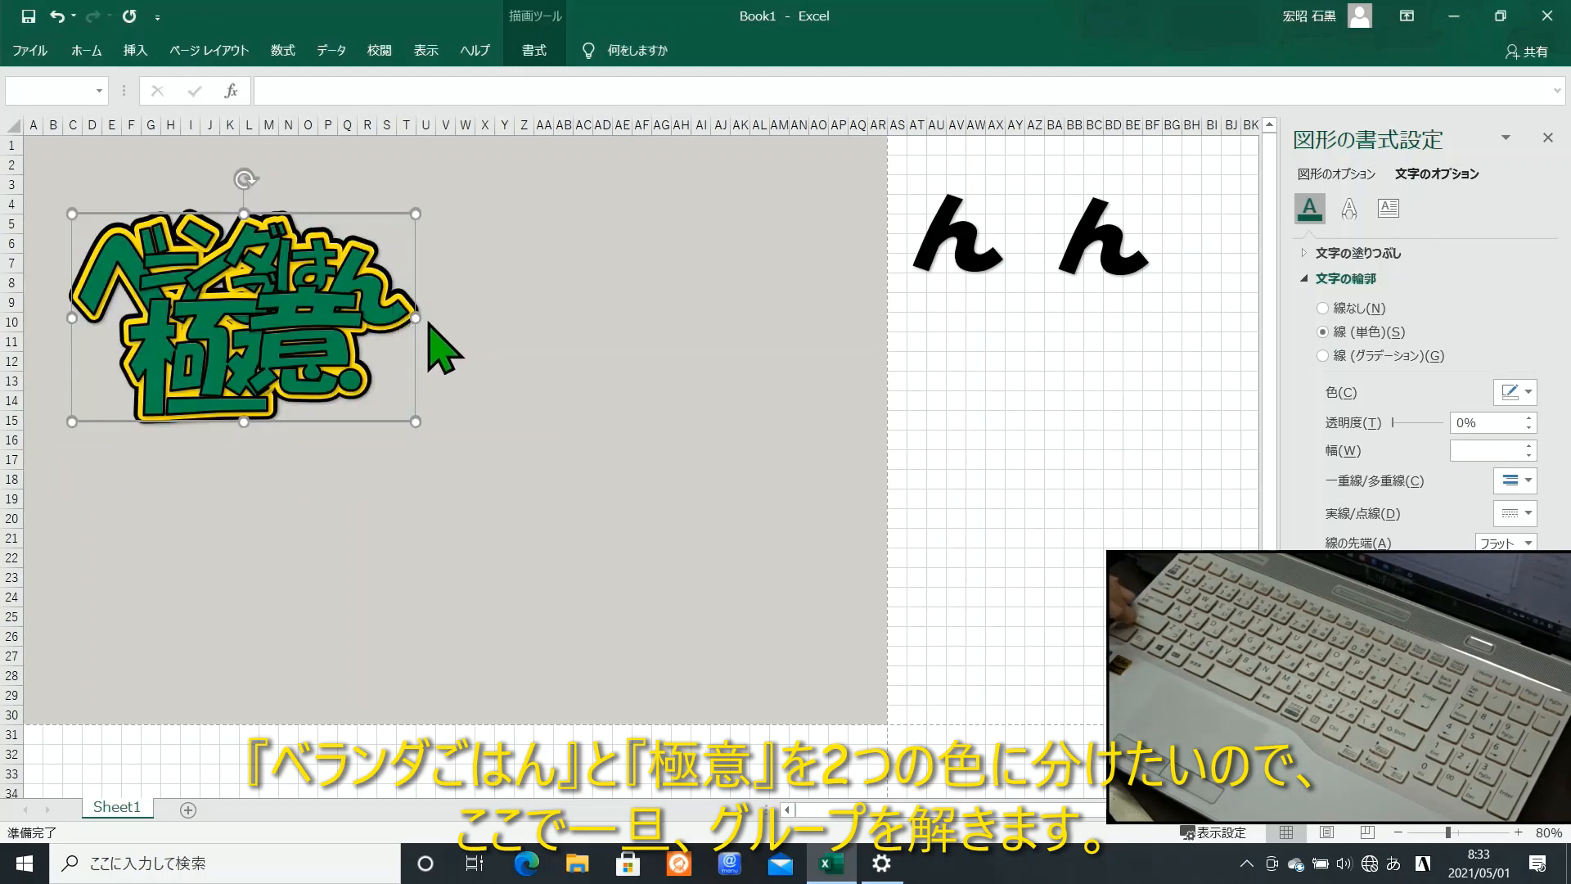
pyautogui.rightClick(416, 357)
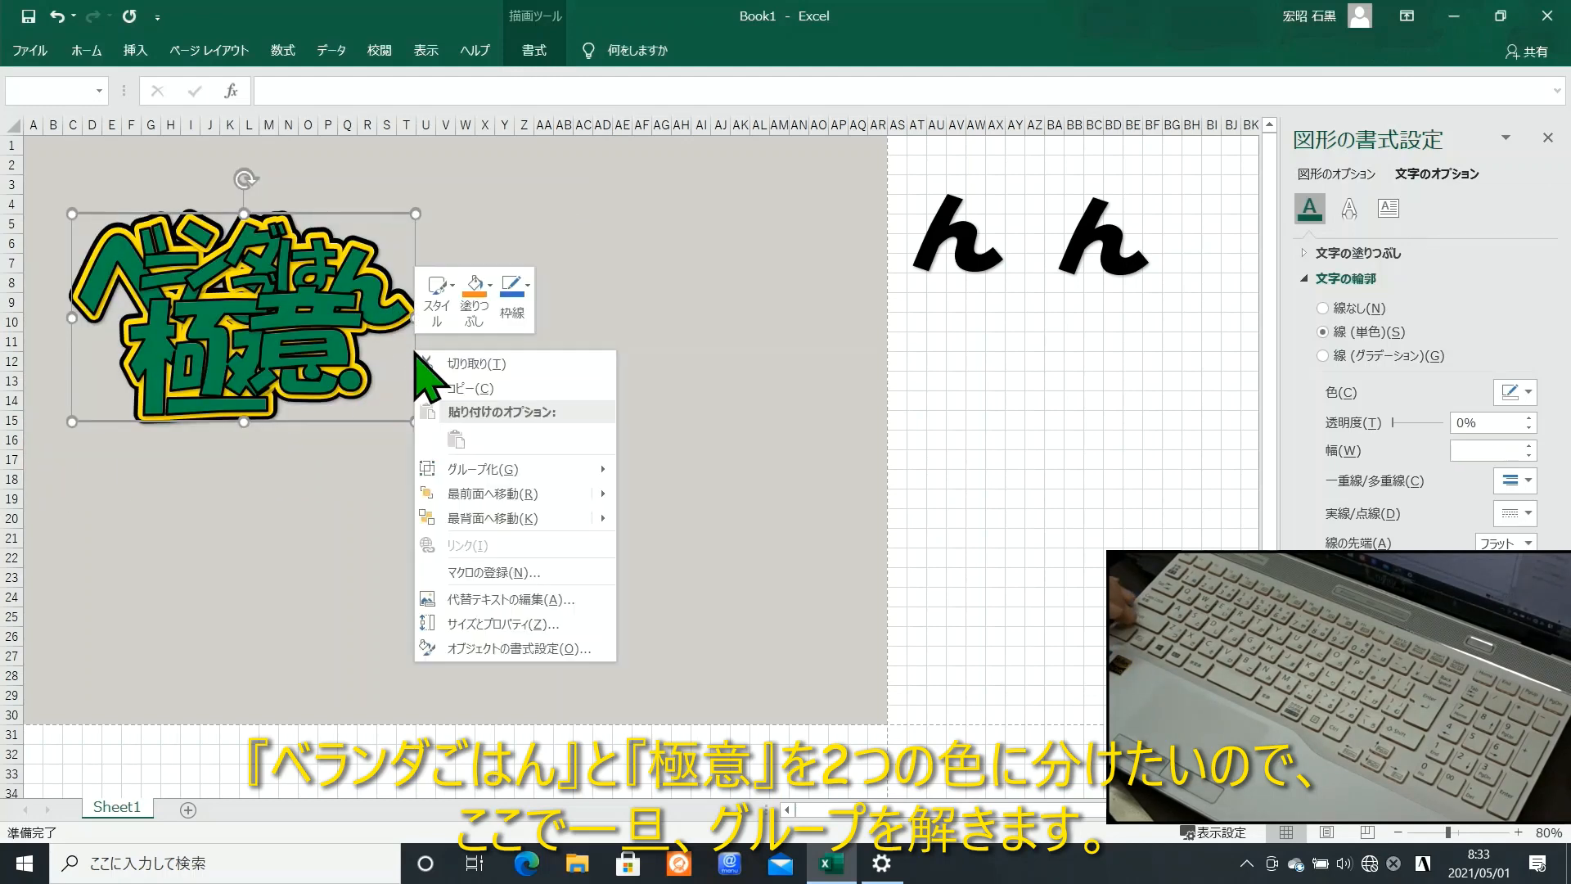
pyautogui.moveTo(589, 469)
pyautogui.click(684, 517)
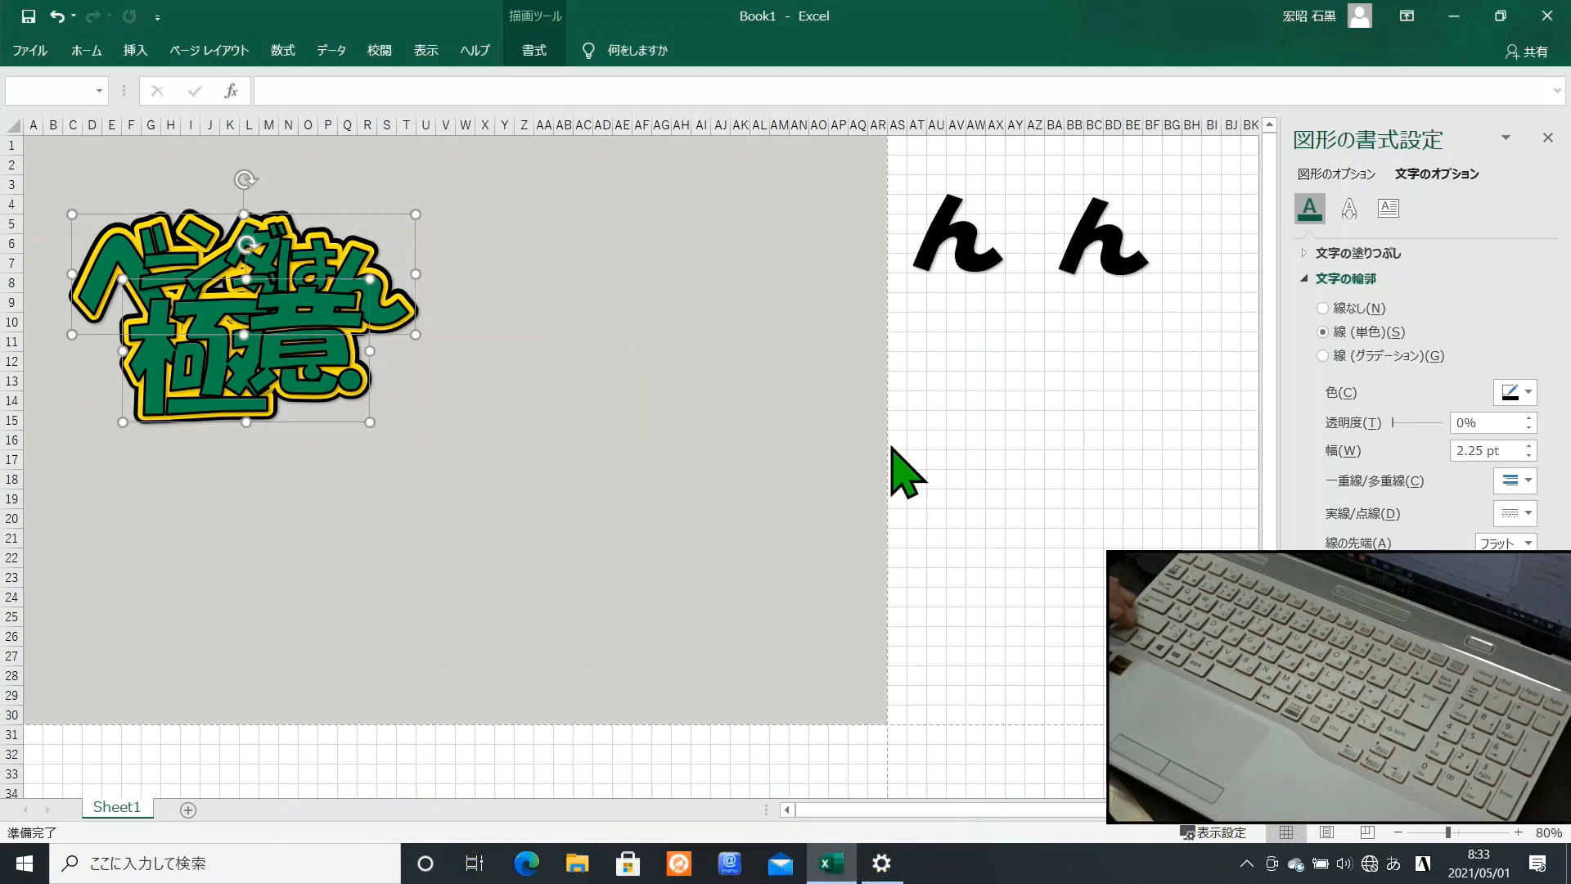
# Step: Fill the frontmost ベランダごはん lettering with red and shift the 極意 lettering slightly down to clear the line above
pyautogui.click(277, 257)
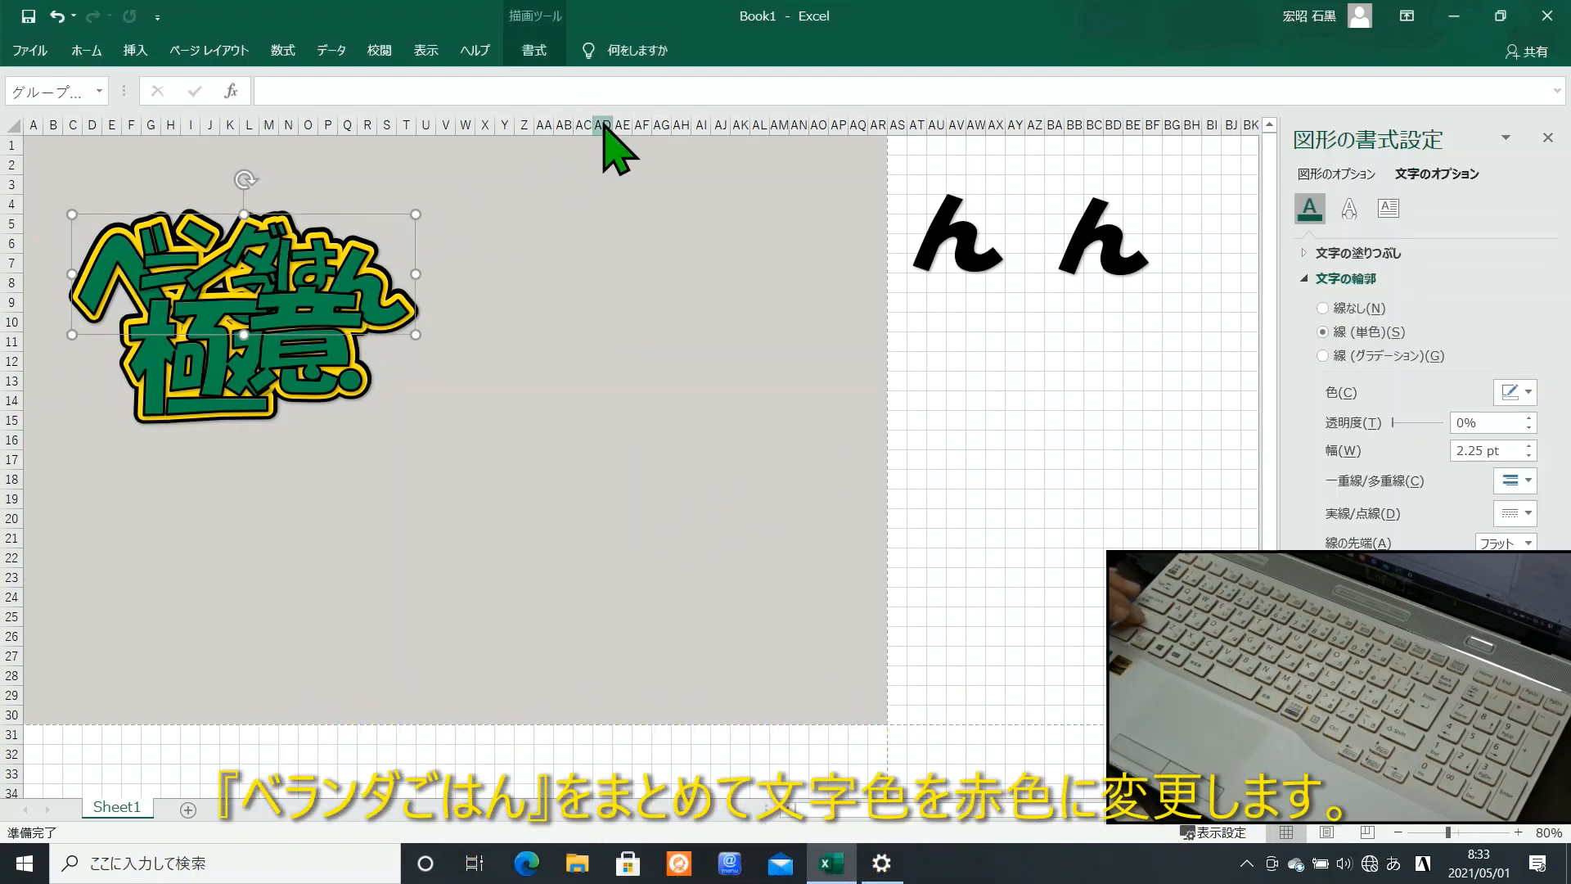
pyautogui.click(536, 54)
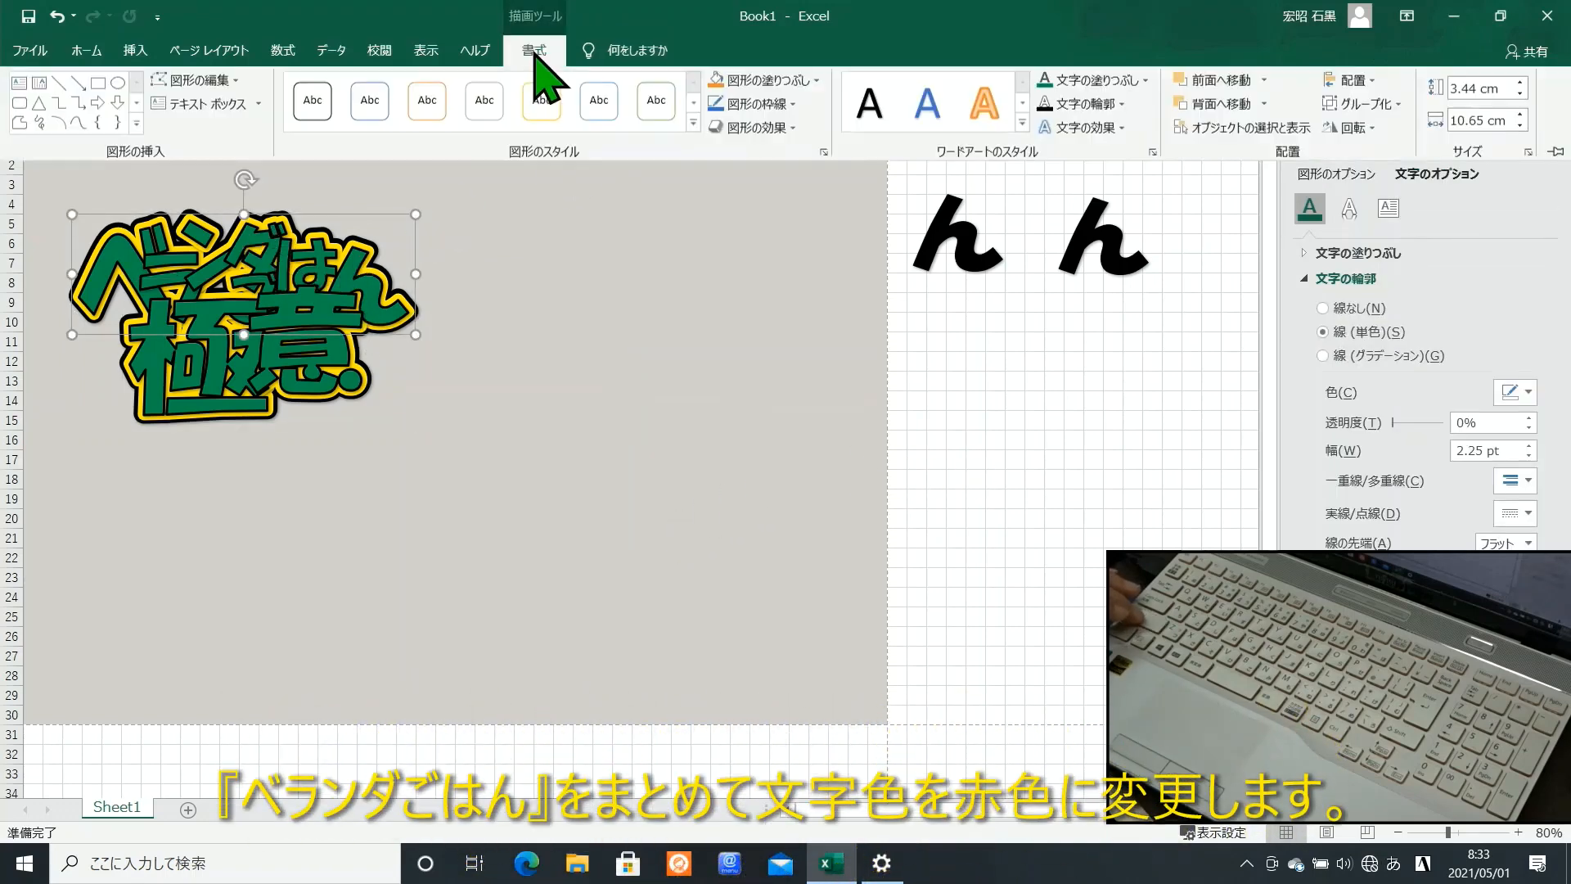
pyautogui.click(1089, 83)
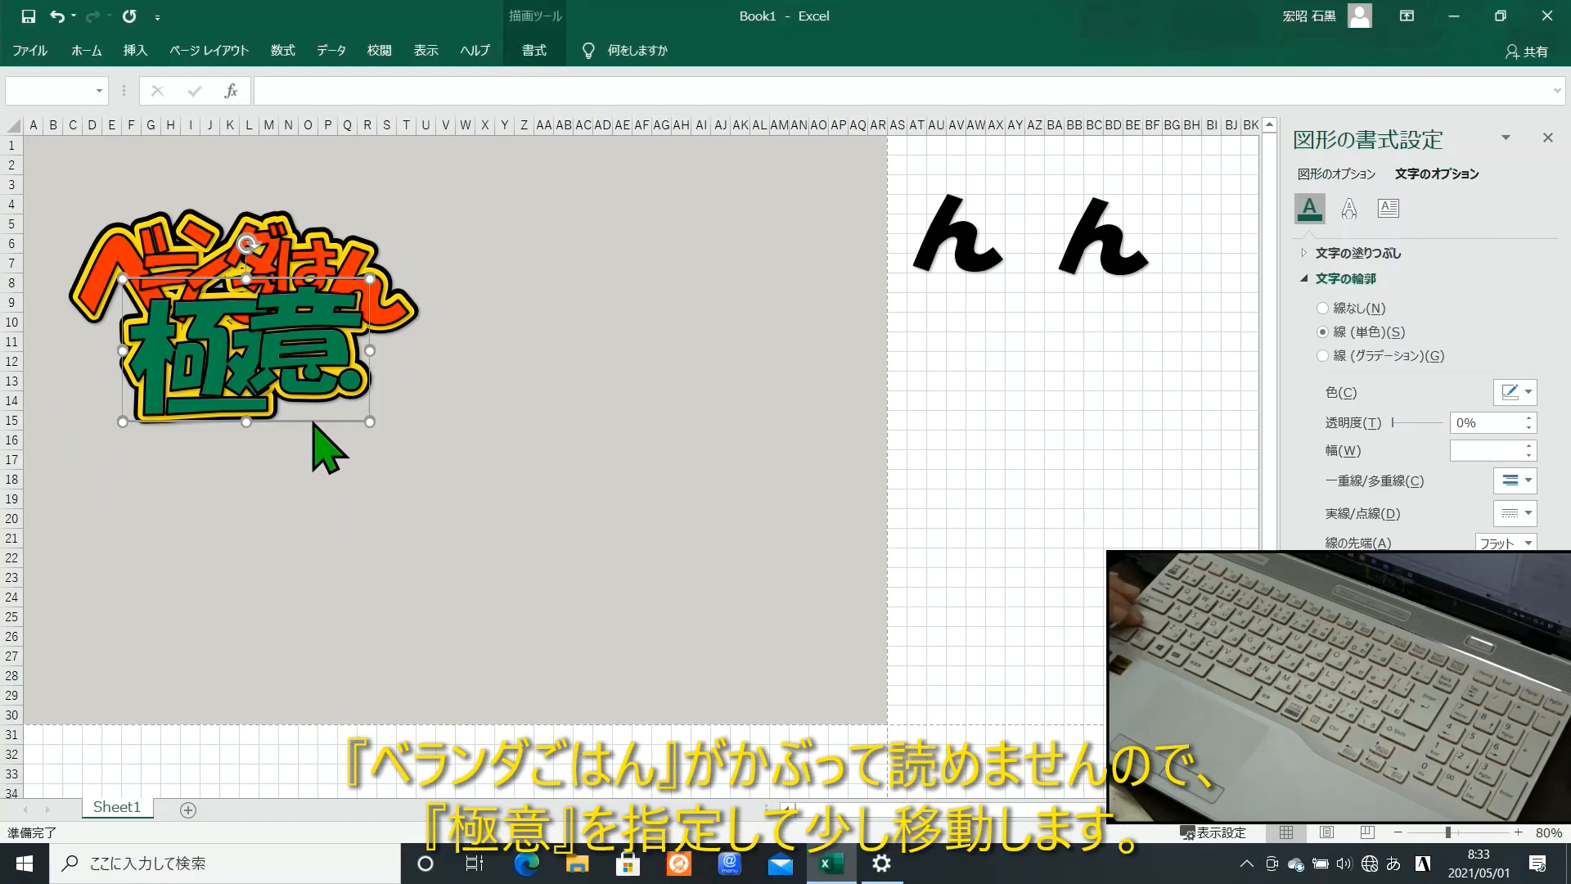
pyautogui.moveTo(312, 419); pyautogui.dragTo(311, 442)
pyautogui.click(889, 449)
# Step: Move the left spare ん WordArt down to about rows 11–14 and stretch it into a wide, low box
pyautogui.click(980, 269)
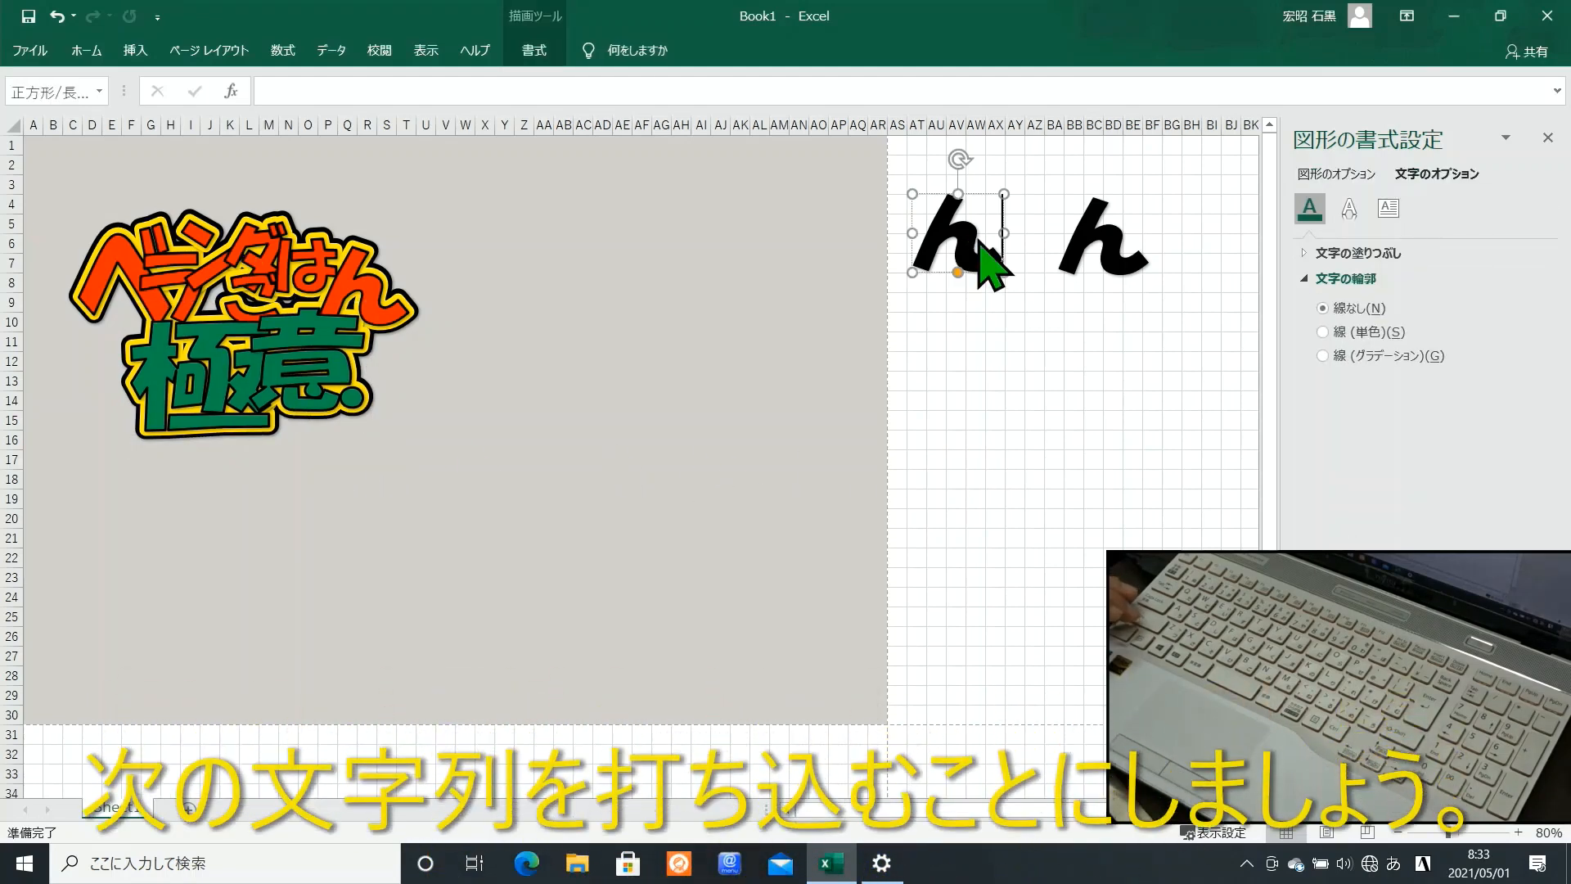
pyautogui.moveTo(982, 196); pyautogui.dragTo(1023, 383)
# Step: Replace the stretched WordArt's ん with the text おうち時間をもっと楽しく!
pyautogui.moveTo(638, 395); pyautogui.dragTo(892, 393)
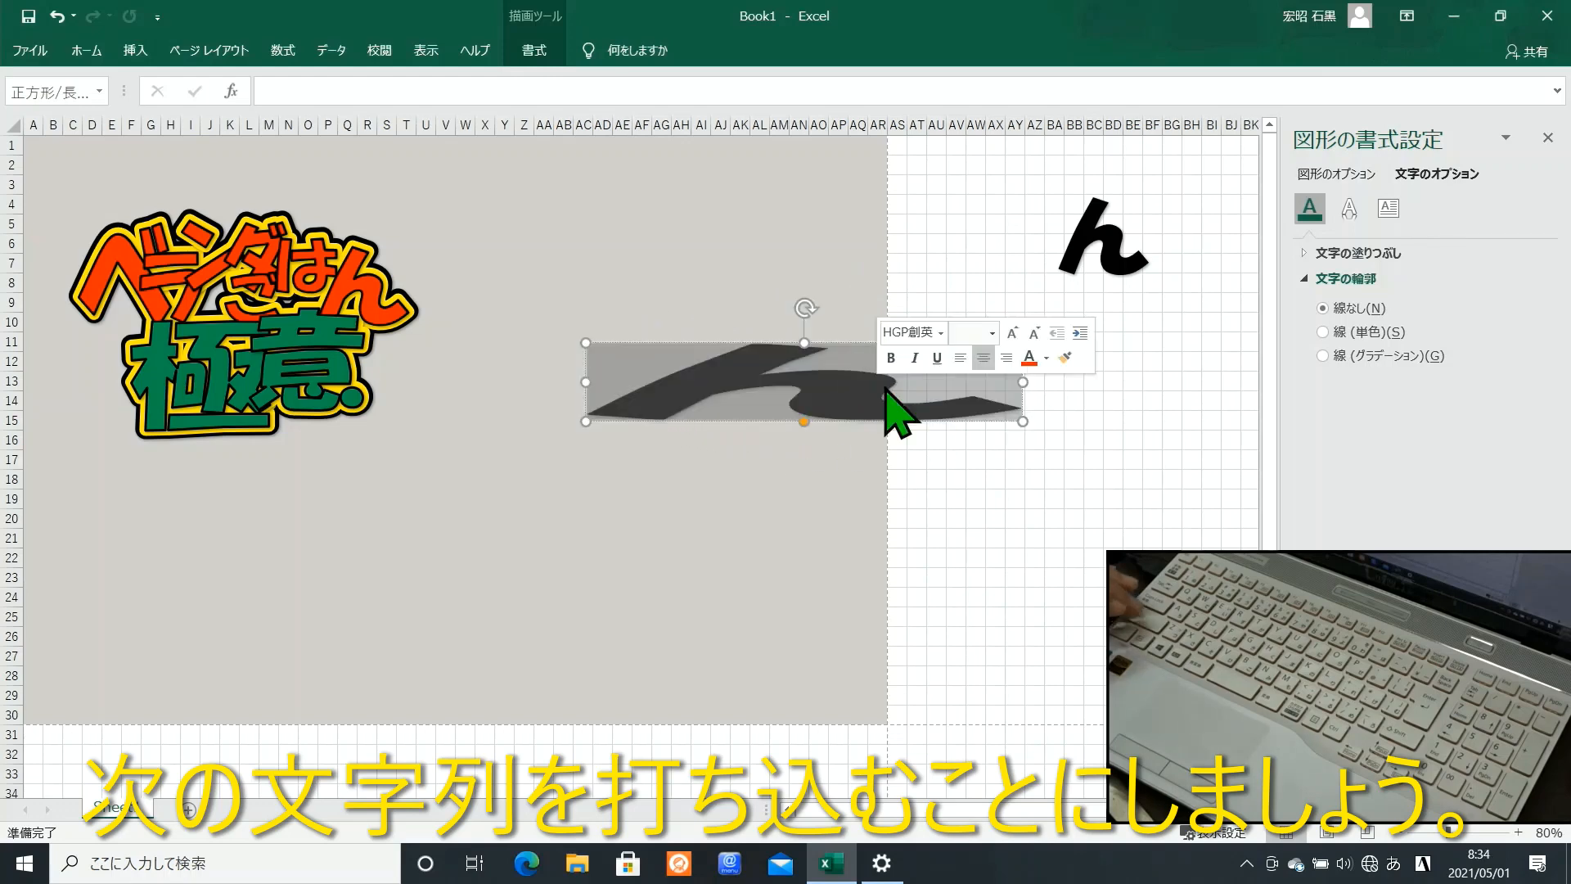
pyautogui.write('おうち')
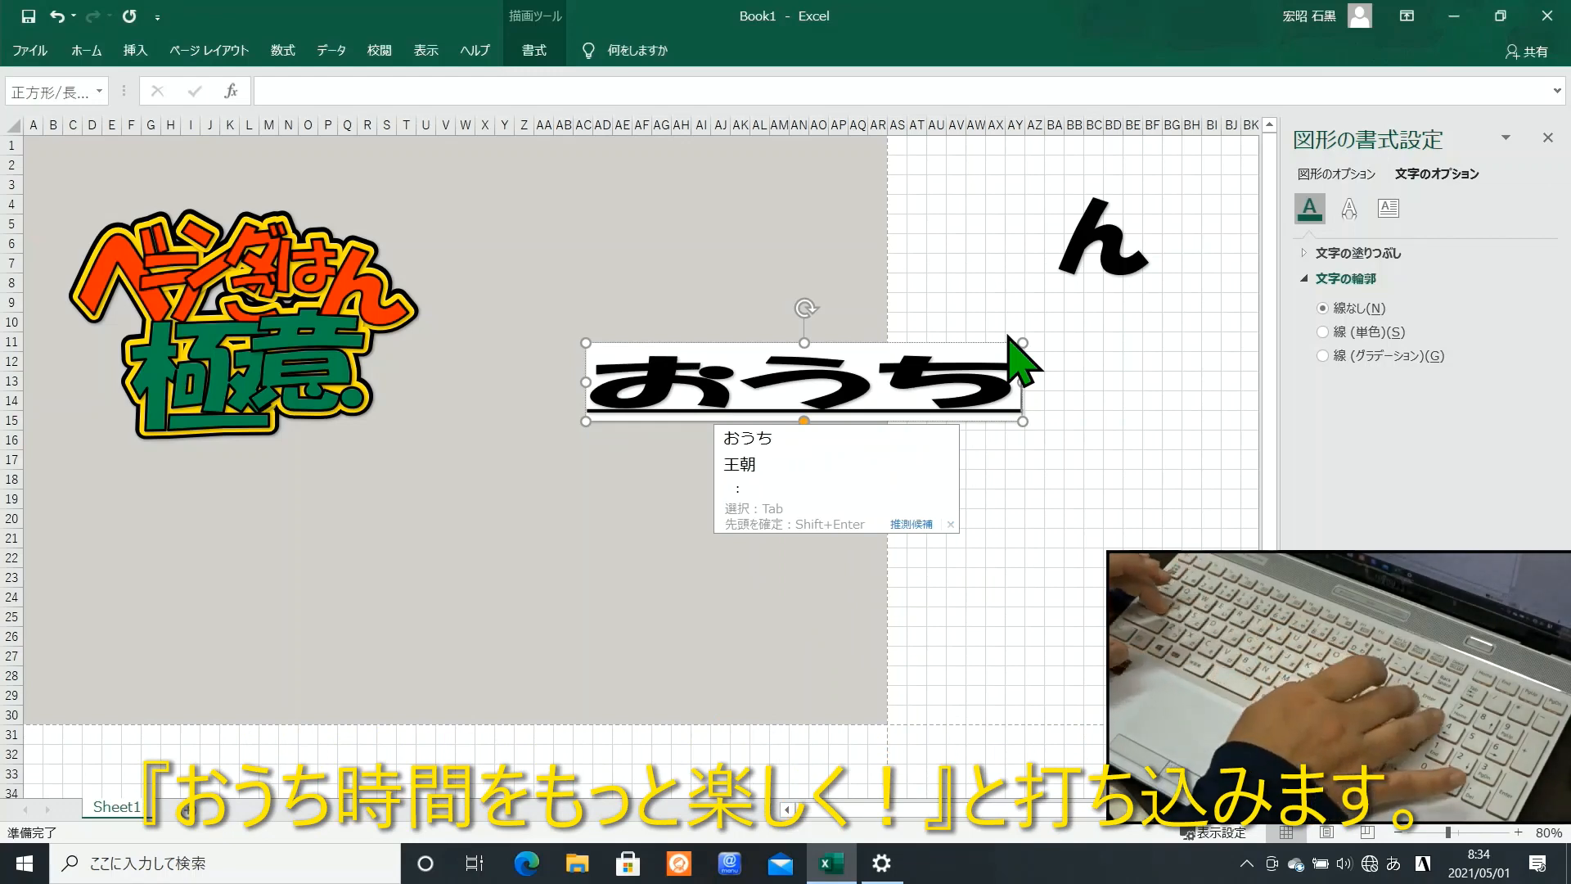
pyautogui.press('Return')
pyautogui.write('jikanno')
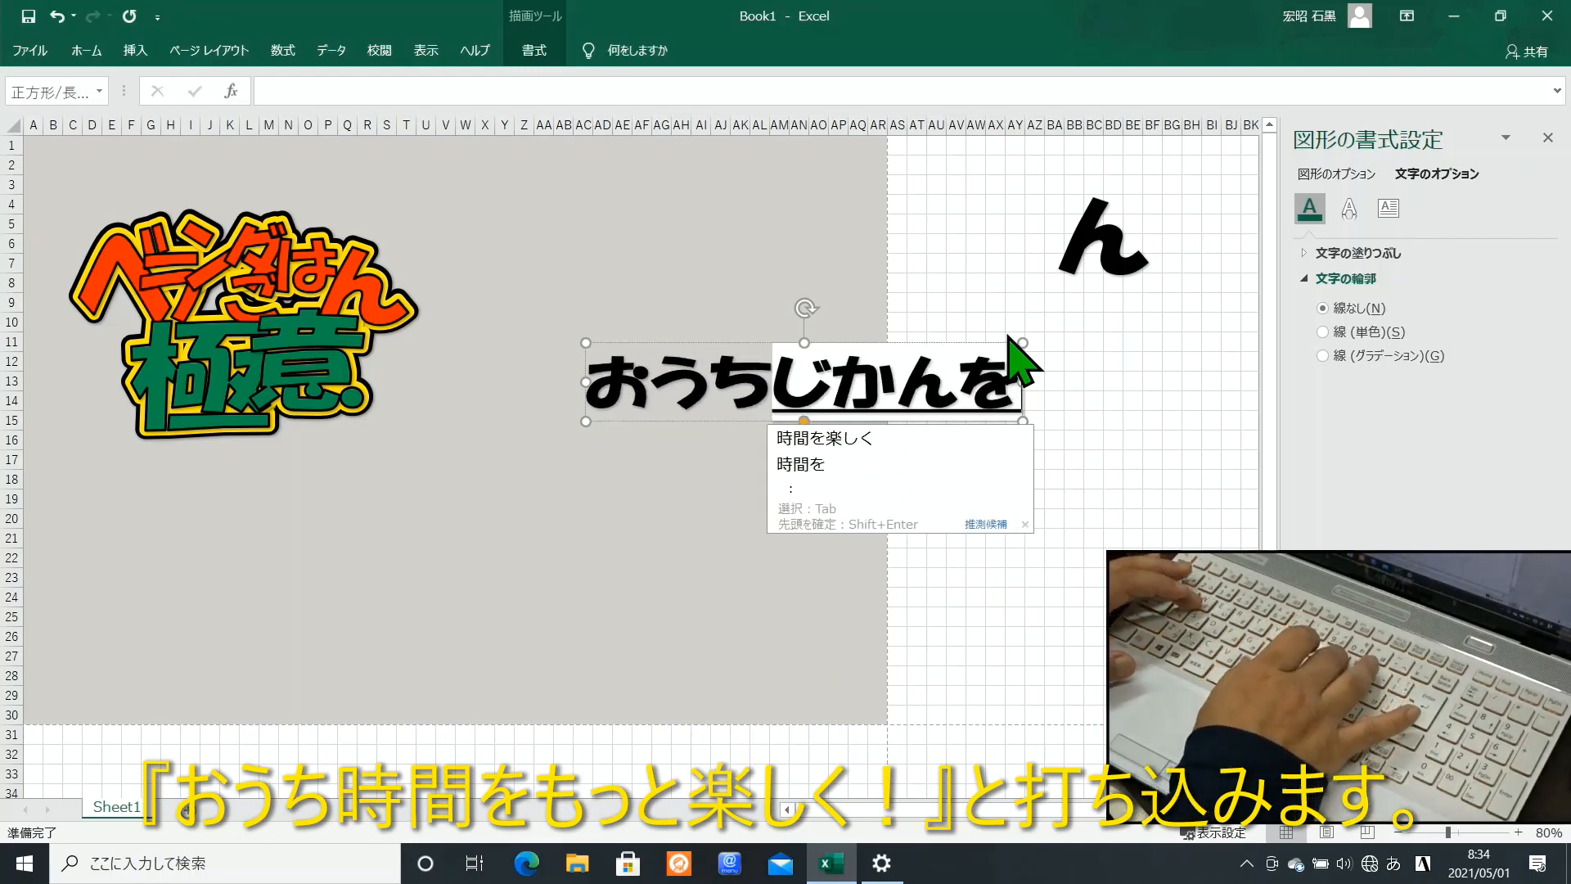
pyautogui.press('space')
pyautogui.press('Return')
pyautogui.write('mottotanoshi')
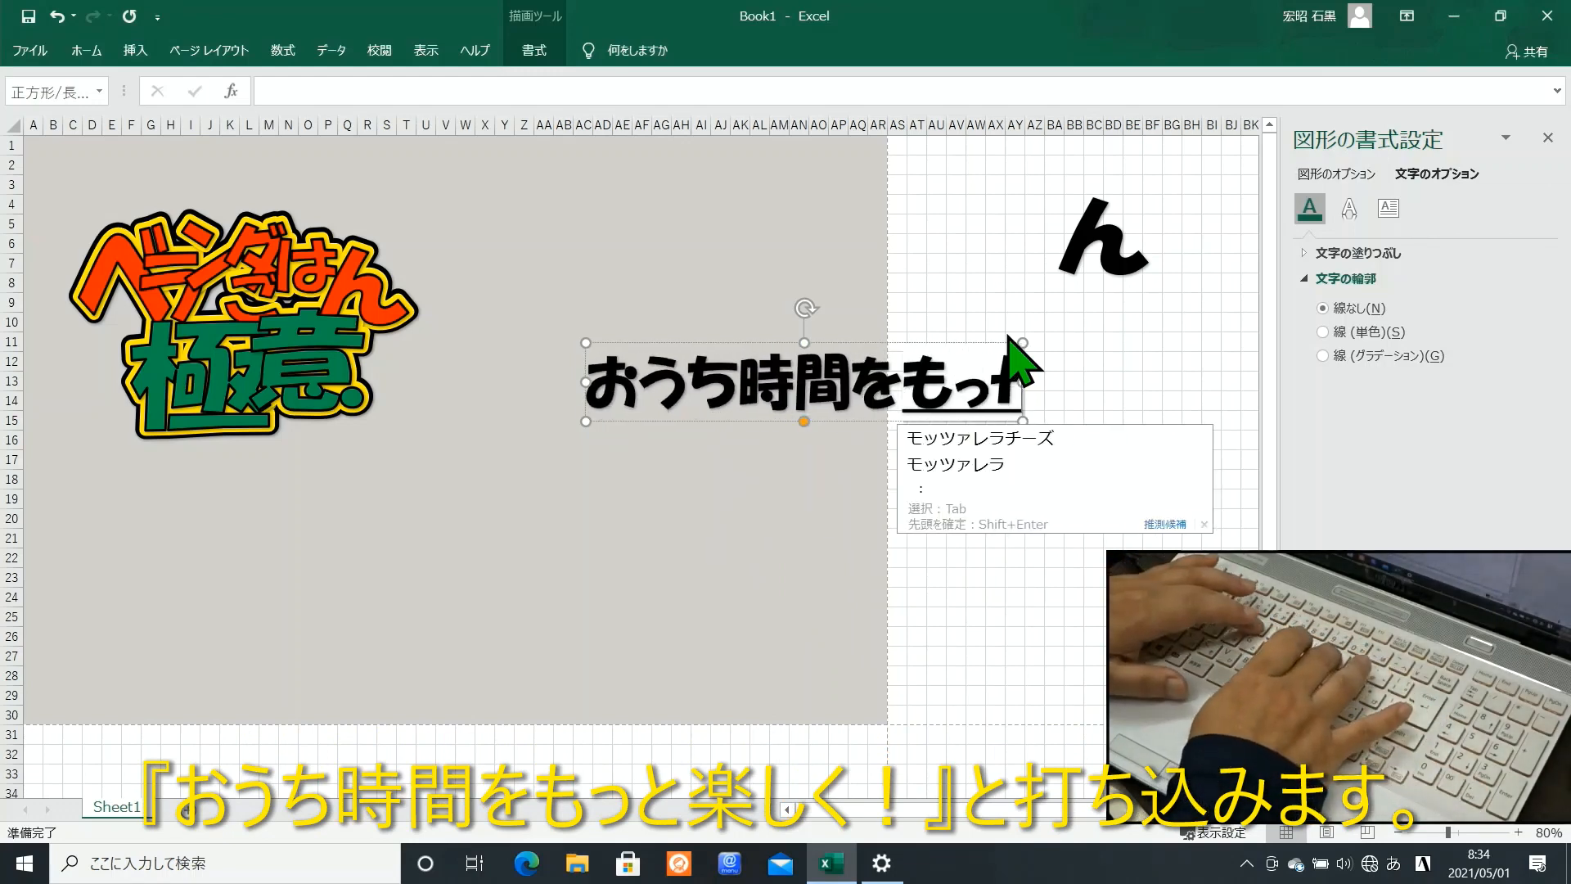
pyautogui.write('ku')
pyautogui.press('space')
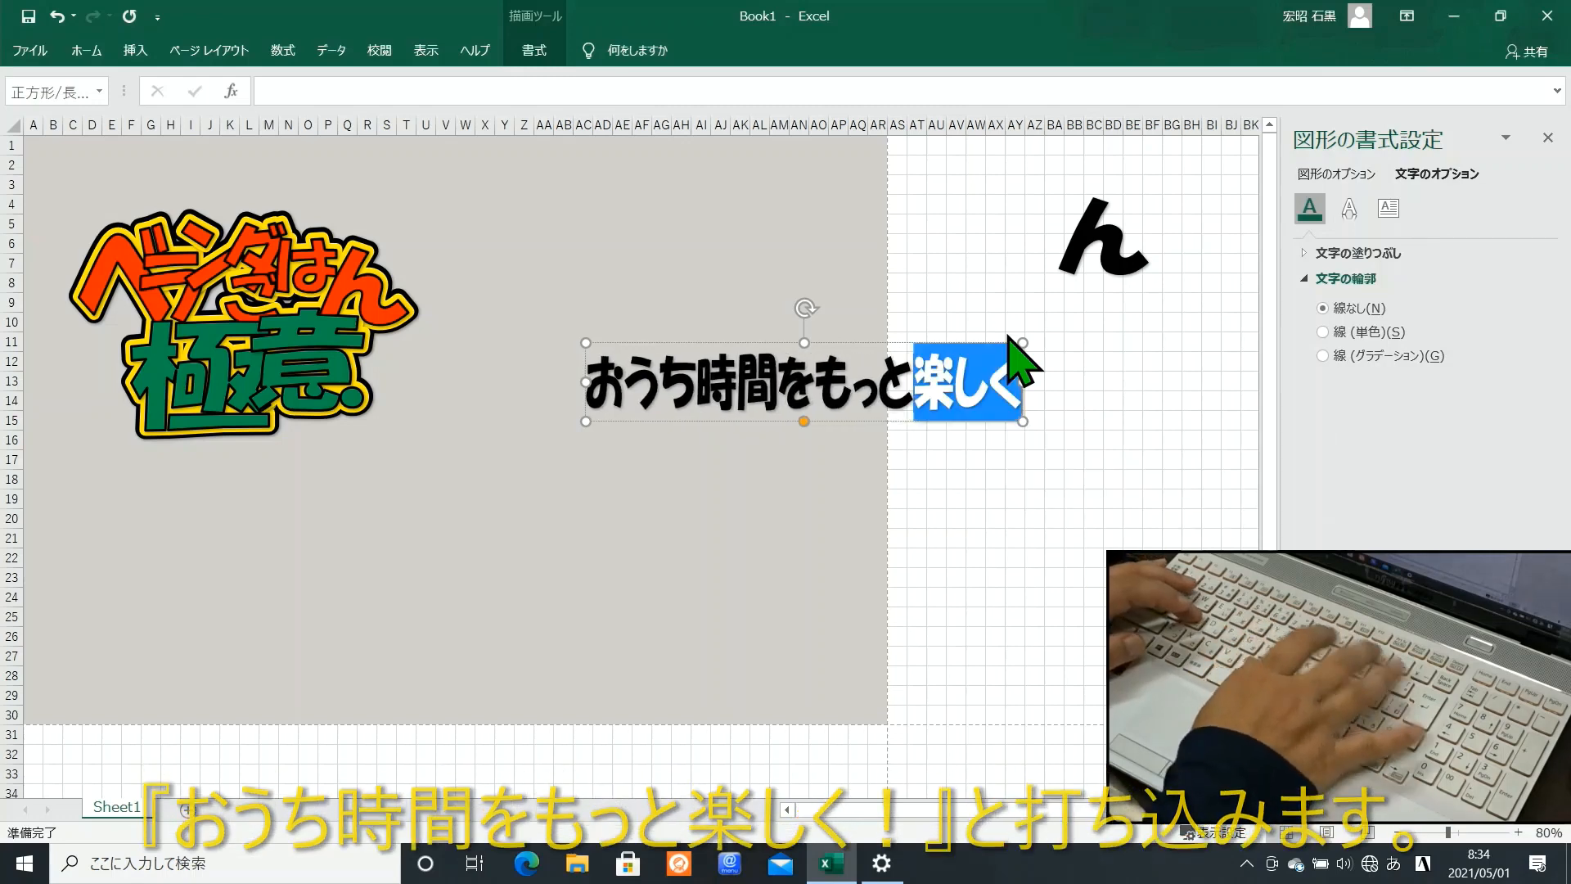
pyautogui.press('Return')
pyautogui.write('!')
pyautogui.press('Return')
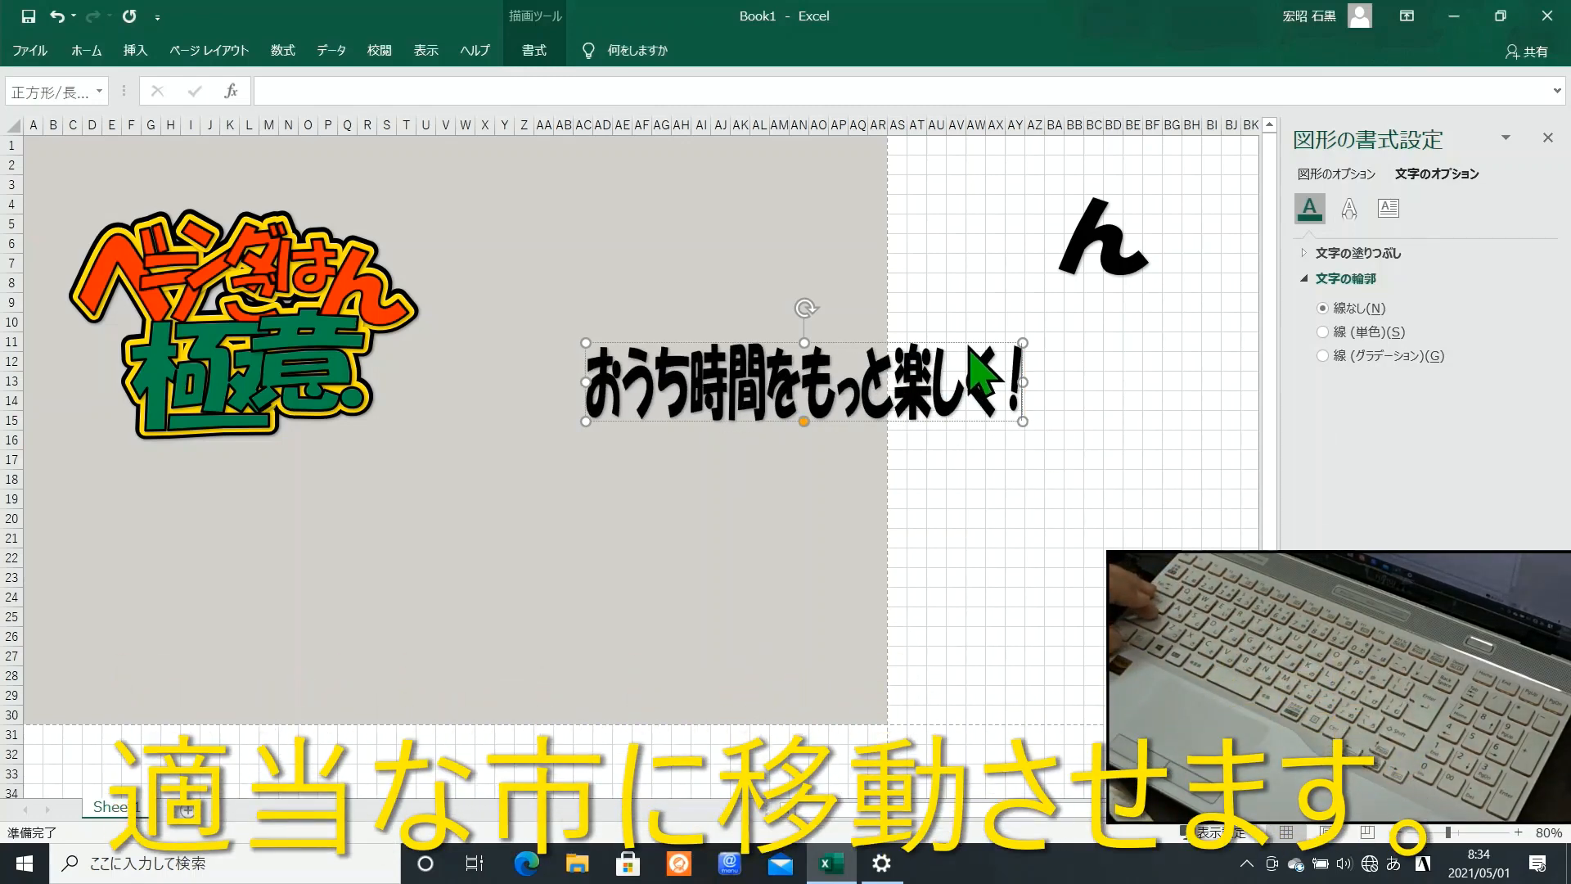
# Step: Place the tagline above the ベランダごはん lettering at about 1.54 by 11.34 cm and put a copy below 極意
pyautogui.moveTo(982, 372); pyautogui.dragTo(430, 148)
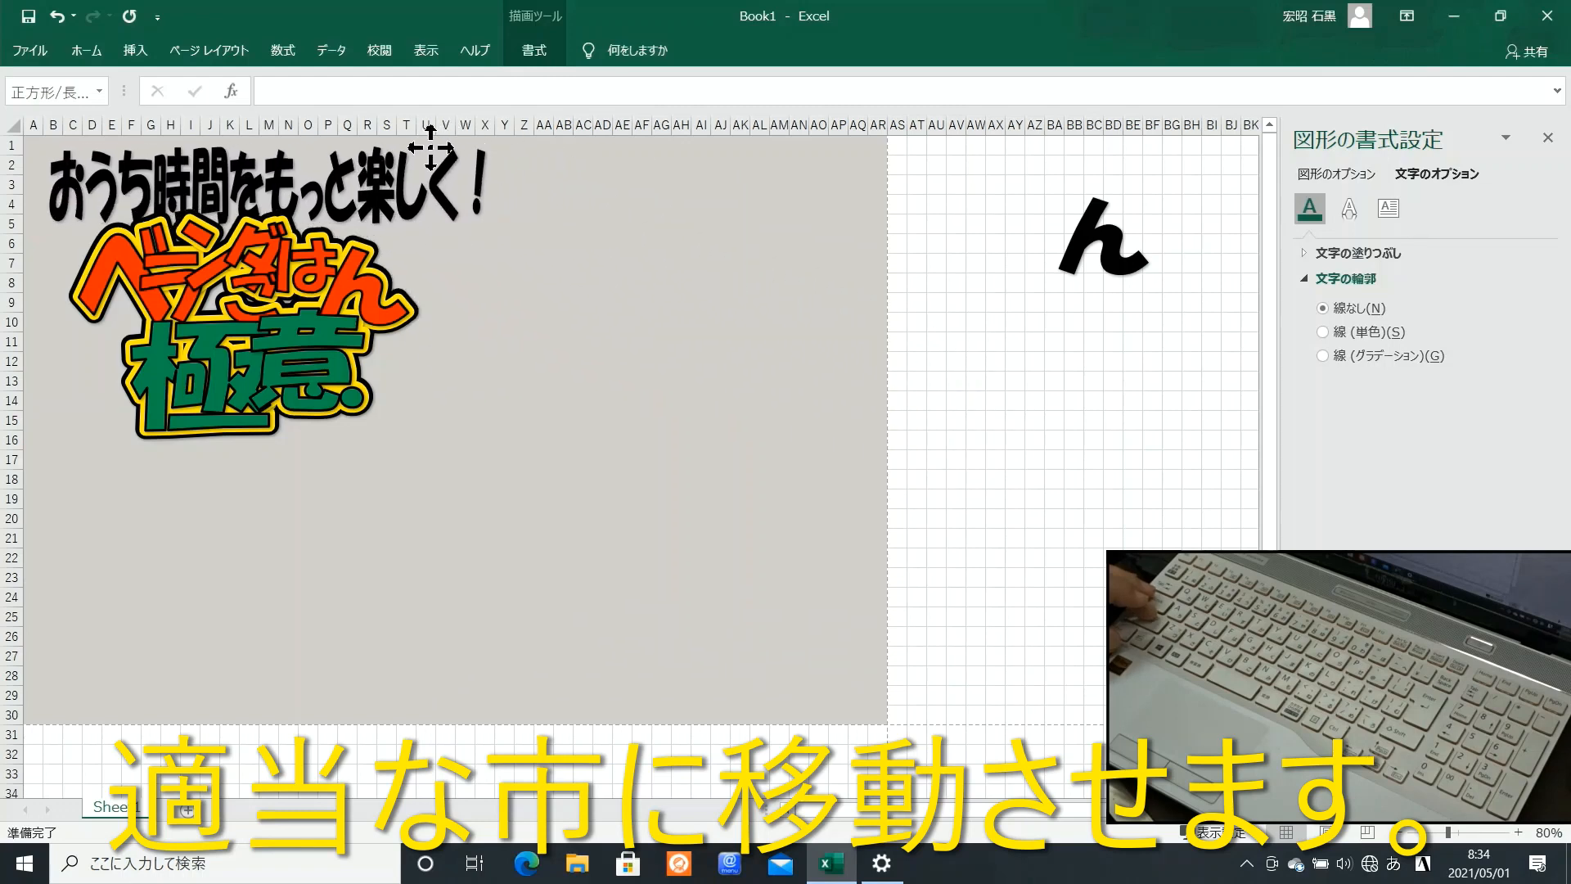
pyautogui.moveTo(486, 226); pyautogui.dragTo(401, 195)
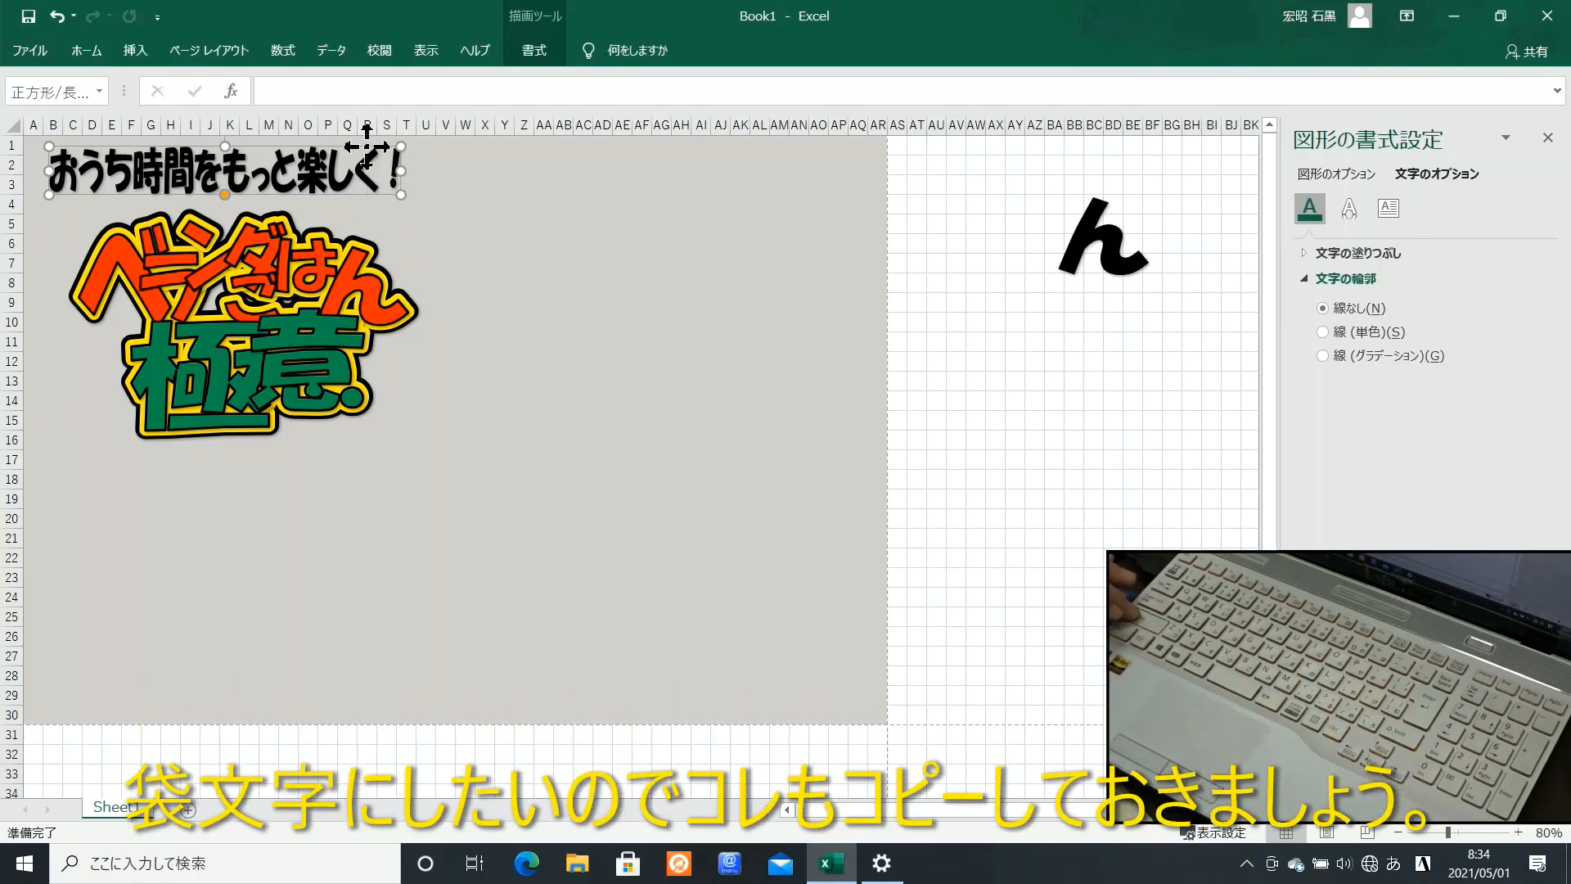
pyautogui.moveTo(367, 139); pyautogui.dragTo(385, 467)
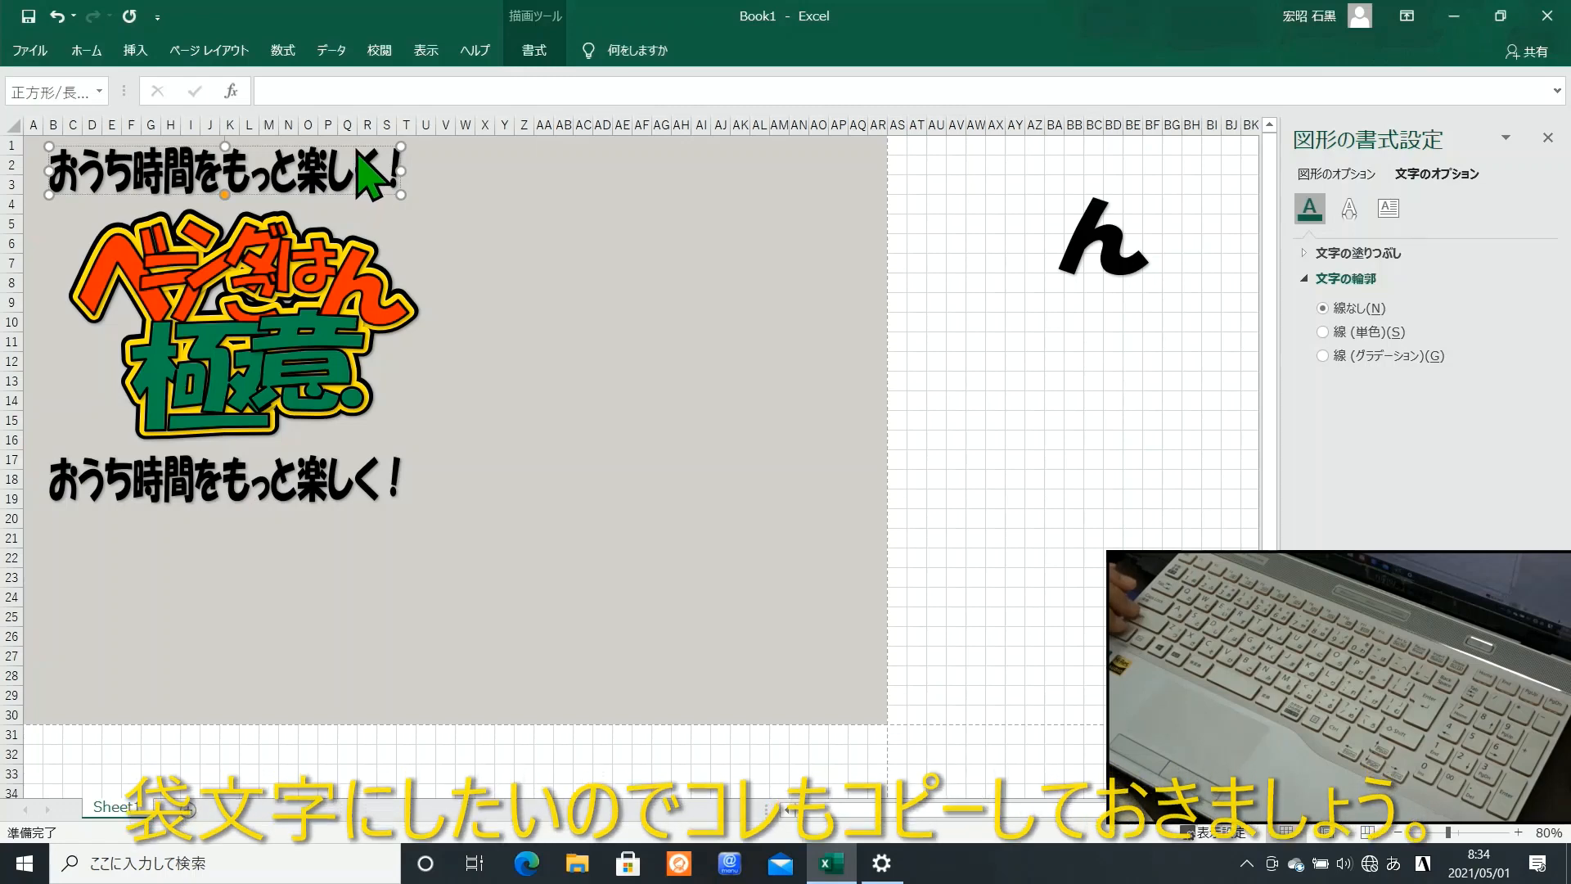
# Step: Give the upper tagline a solid white text outline with a width of 8.25 pt
pyautogui.click(535, 50)
pyautogui.click(1091, 104)
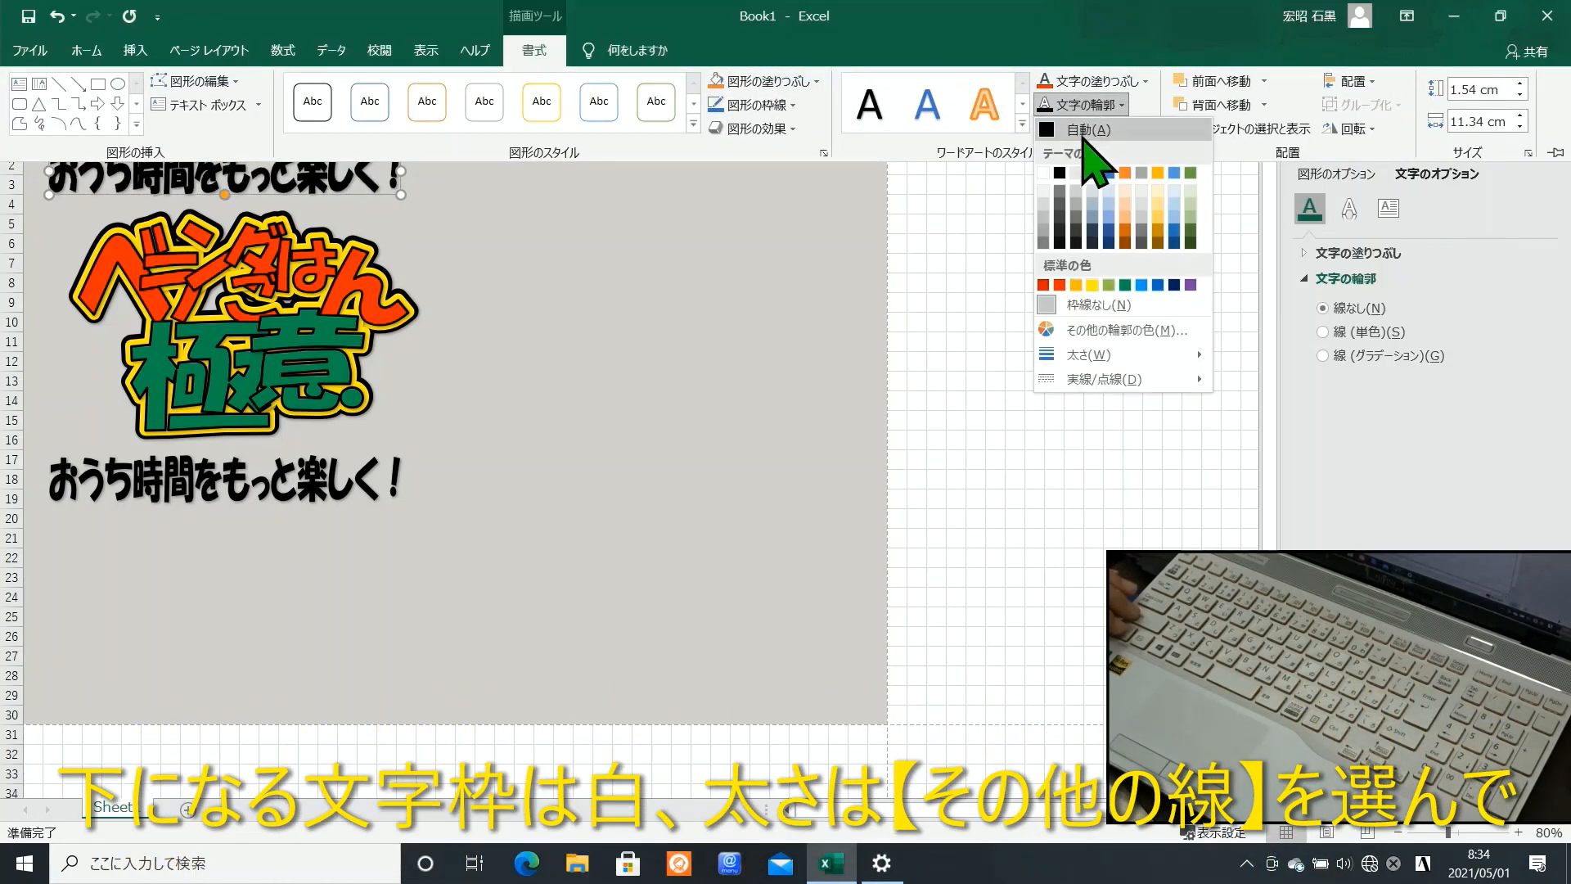
pyautogui.click(1044, 173)
pyautogui.click(1091, 111)
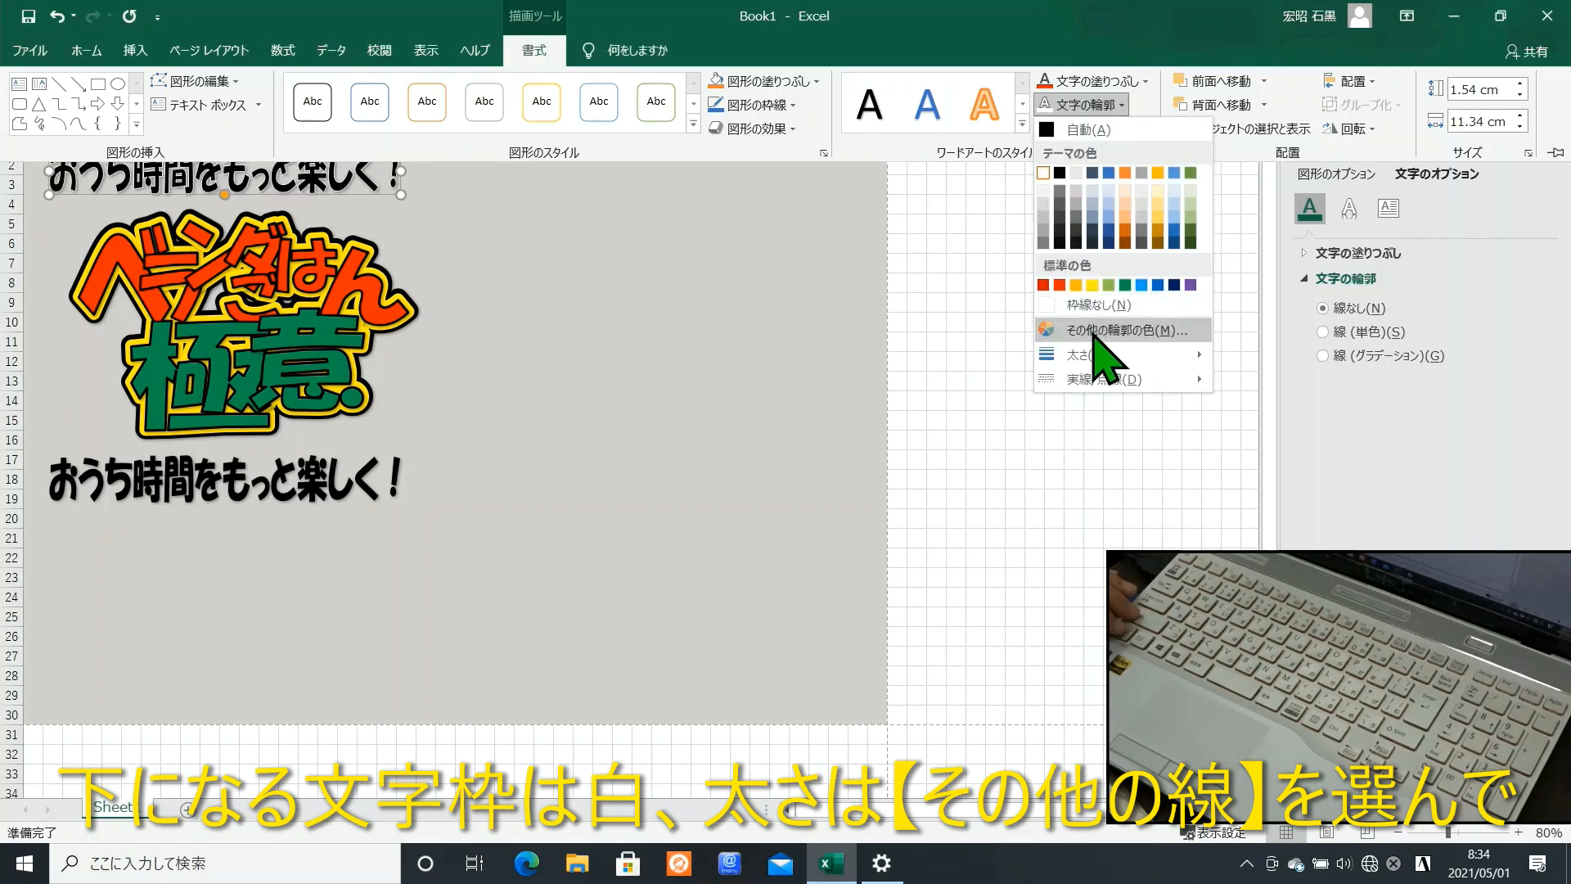
pyautogui.moveTo(1095, 355)
pyautogui.click(1289, 545)
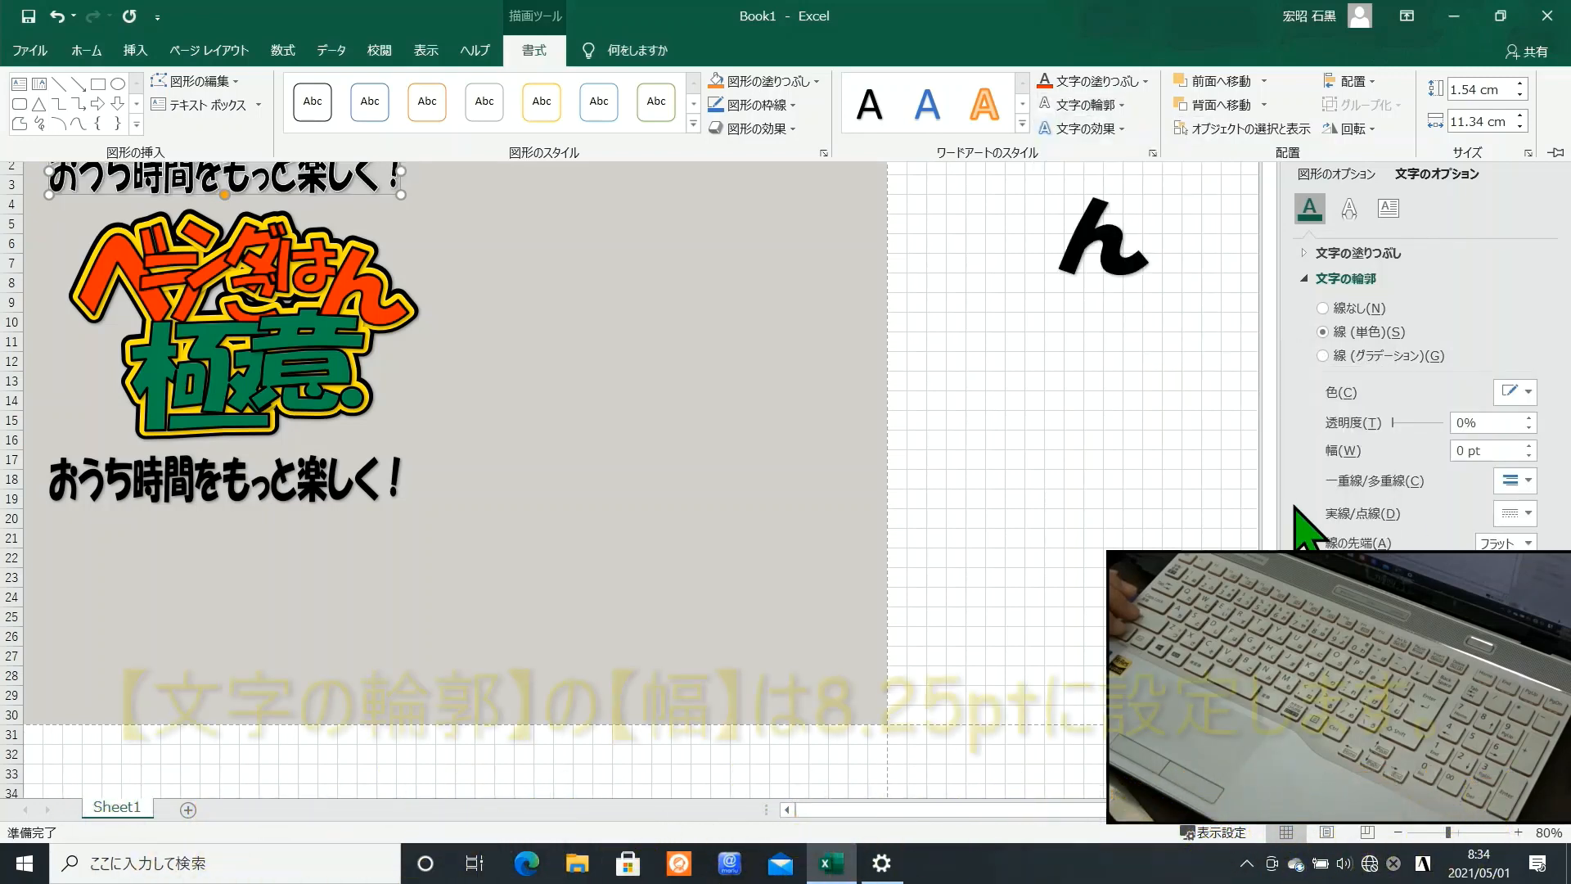
pyautogui.click(1529, 447)
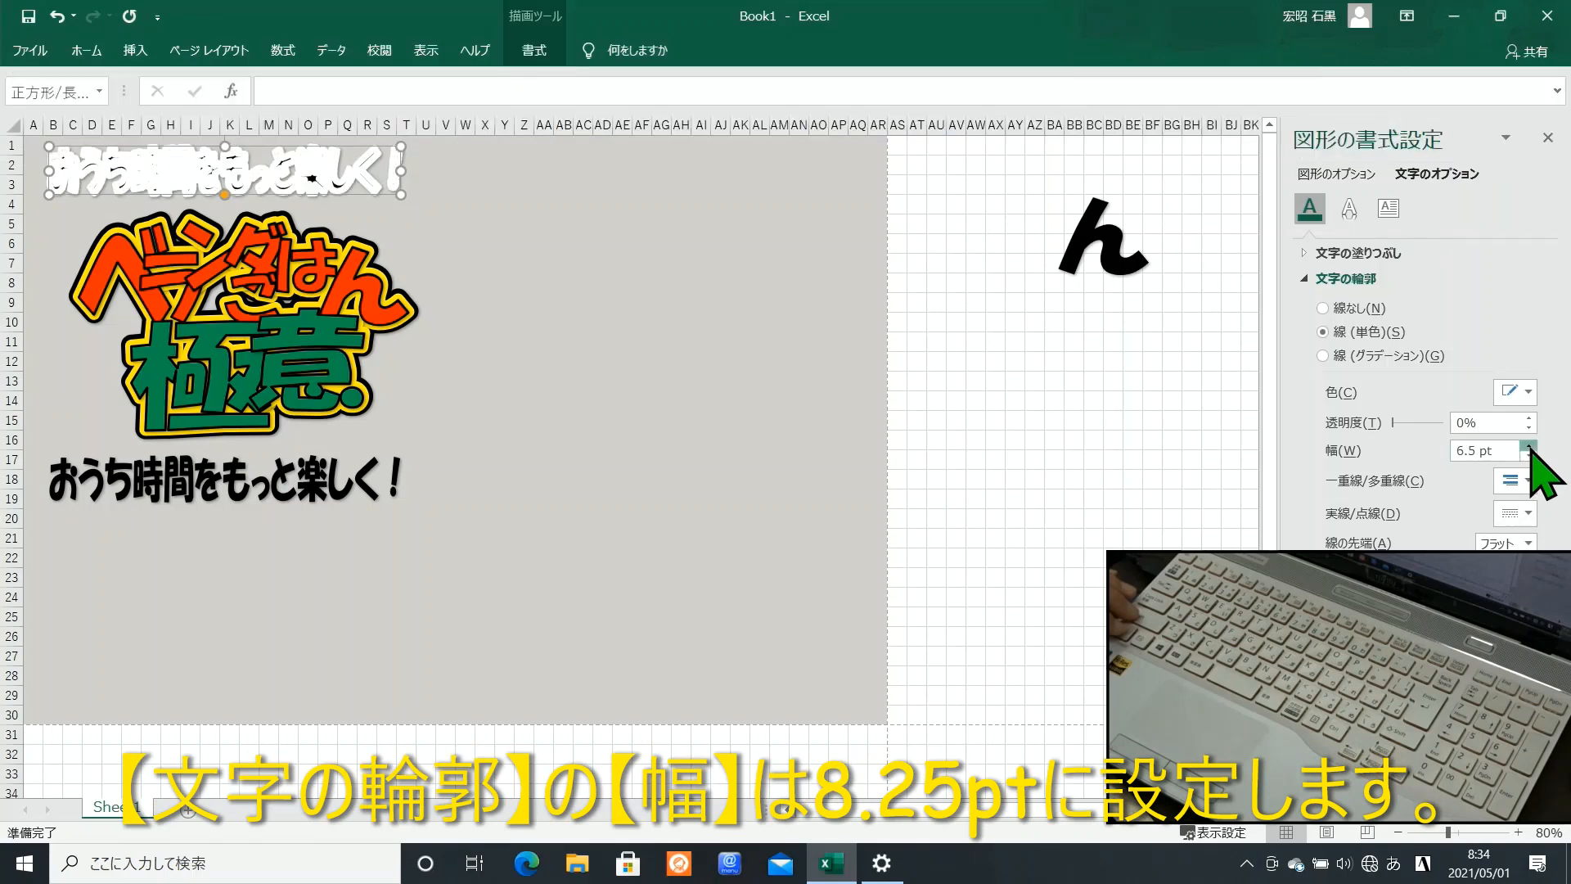
# Step: Lay the plain tagline copy exactly over the white-outlined one and fill its text with red
pyautogui.click(384, 479)
pyautogui.moveTo(378, 460); pyautogui.dragTo(386, 147)
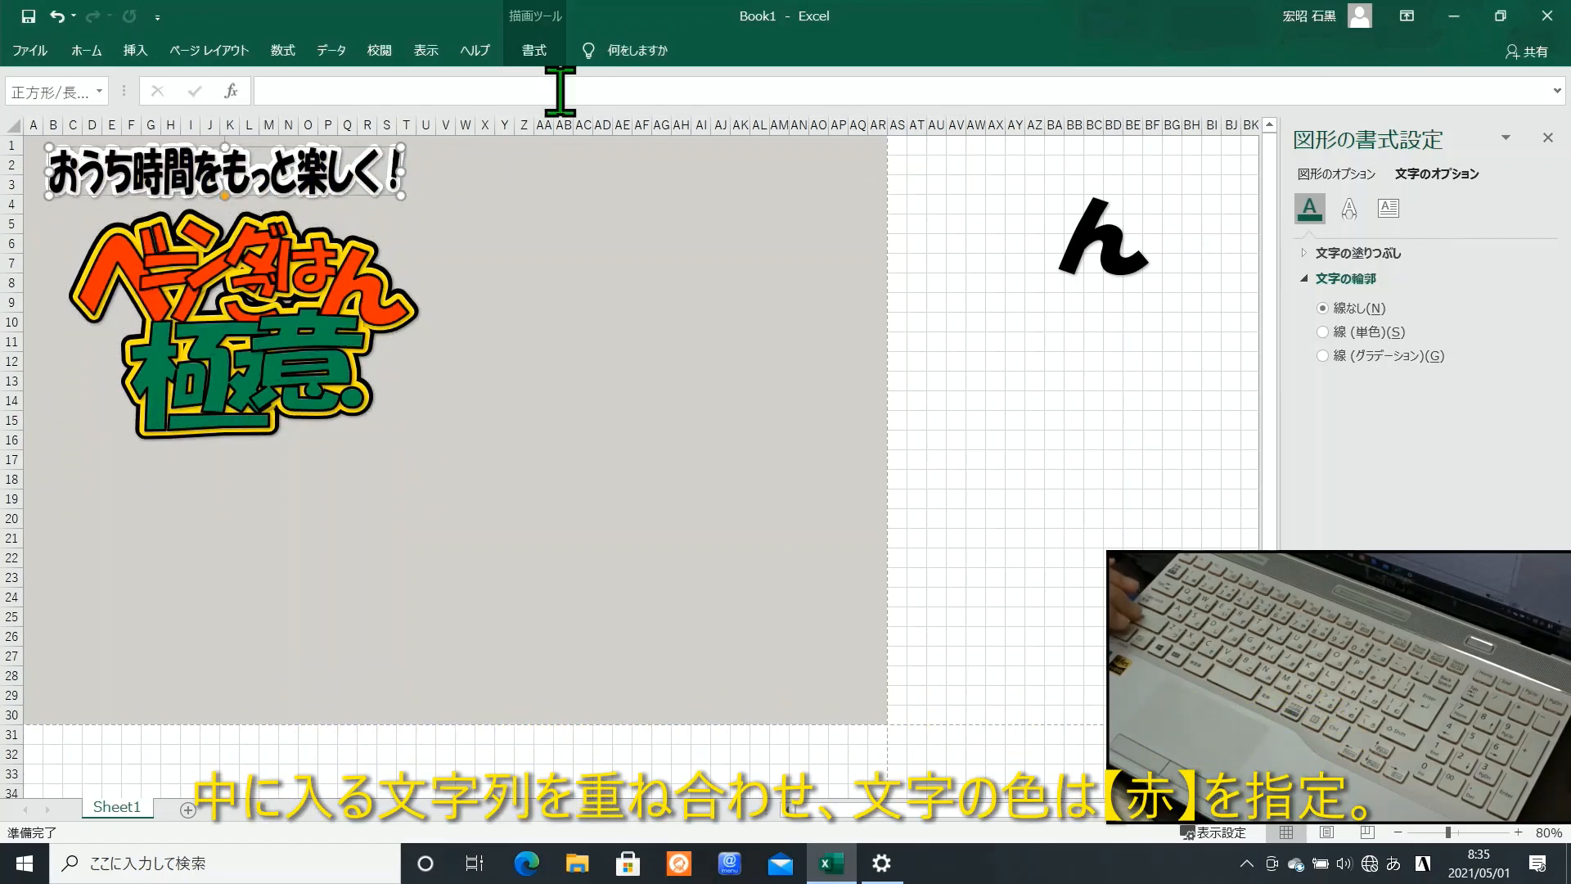
pyautogui.click(536, 51)
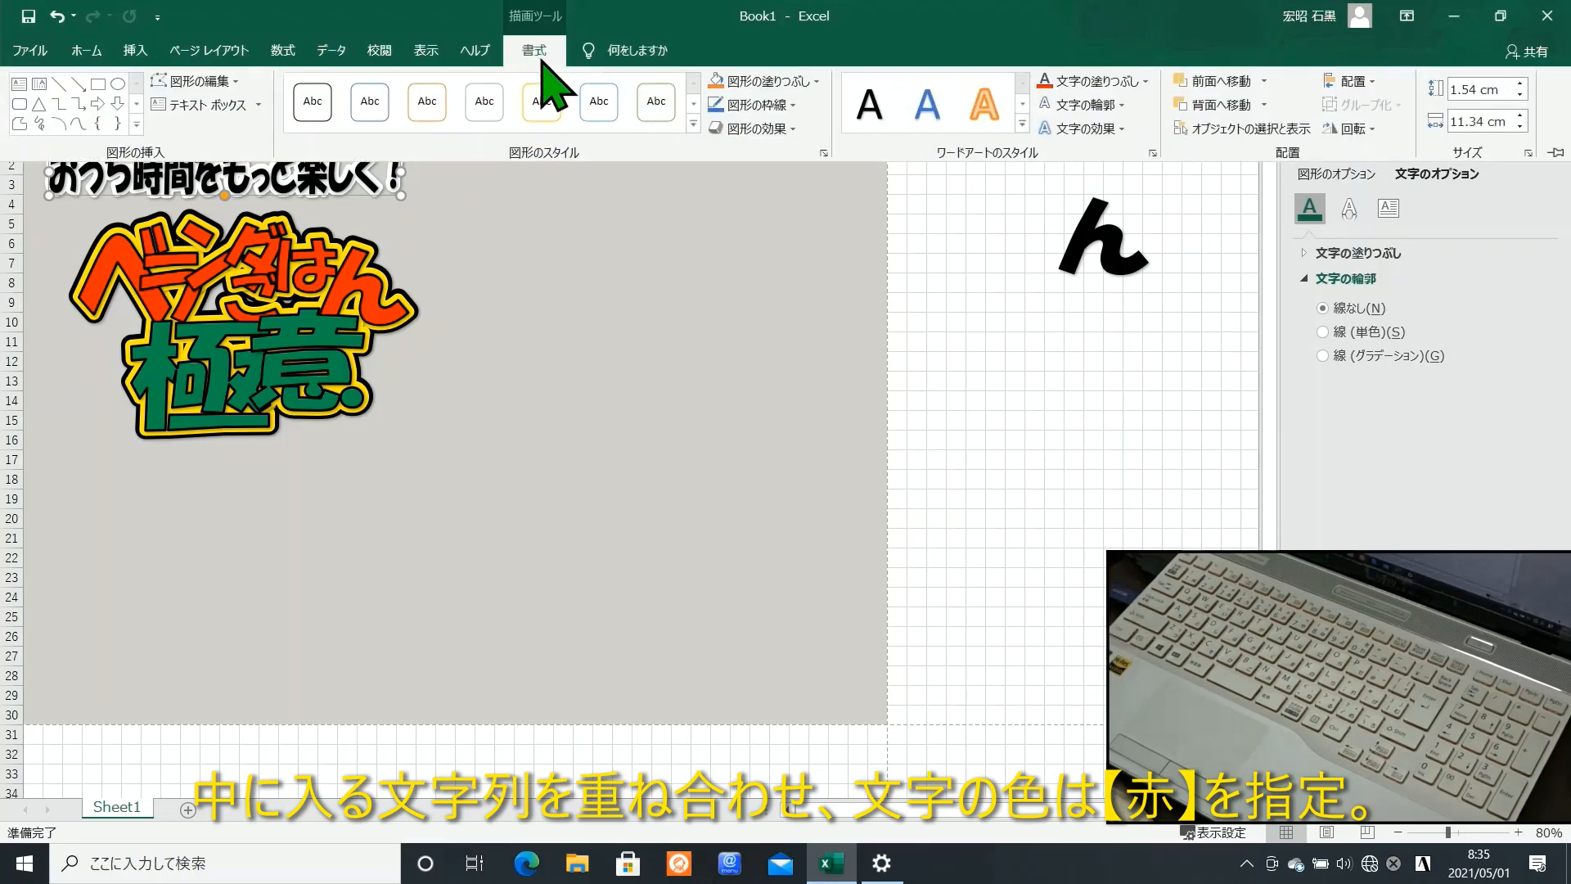
pyautogui.click(1046, 81)
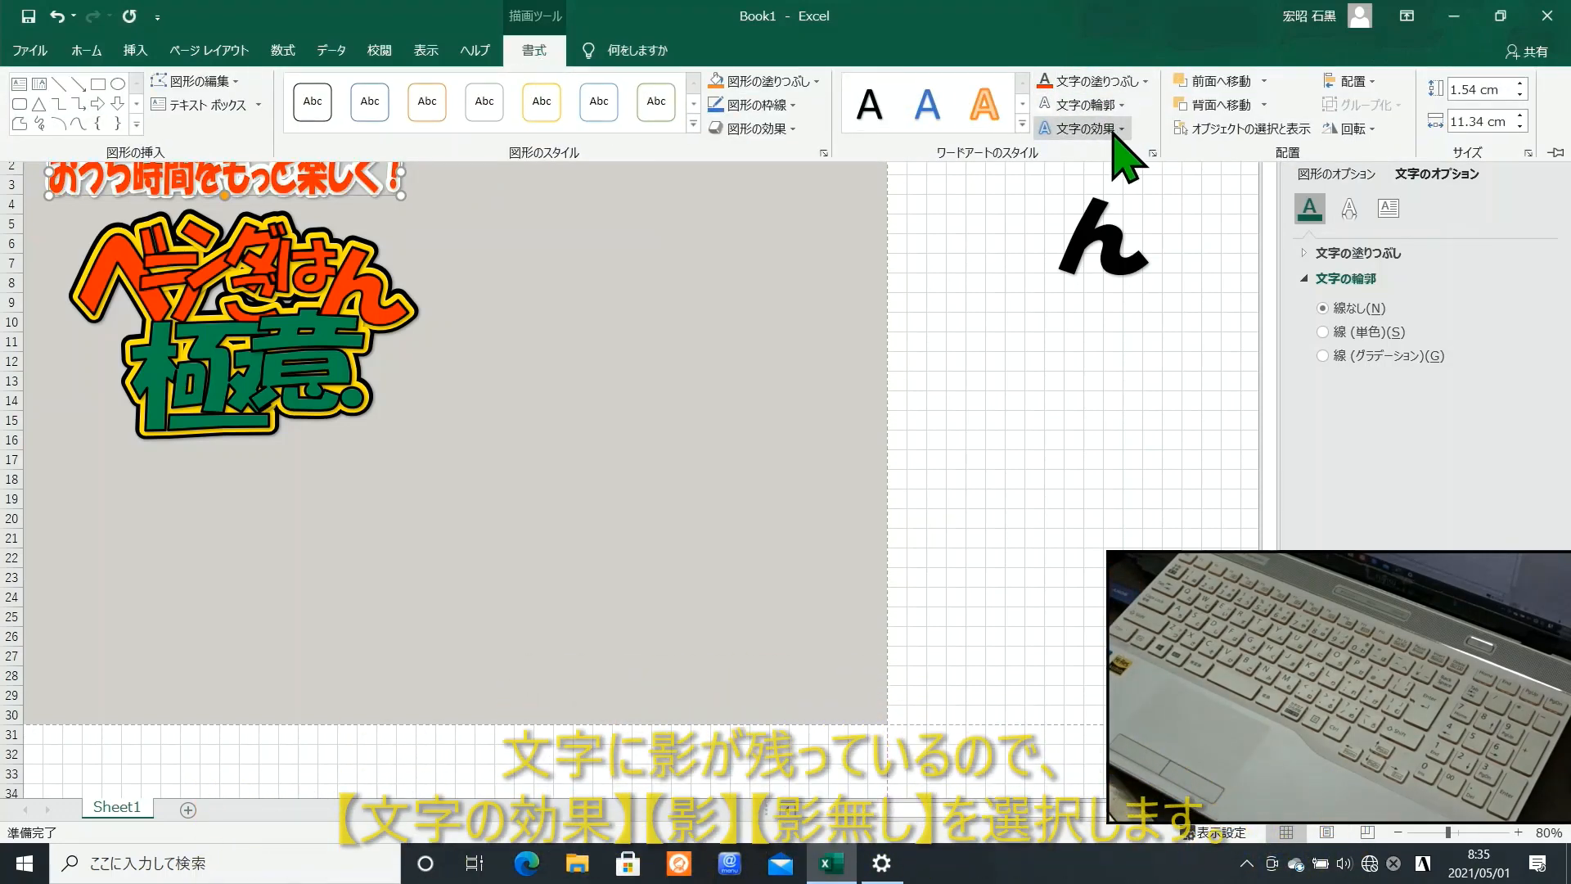
# Step: Remove the text shadow from the red tagline and deselect it
pyautogui.click(1089, 129)
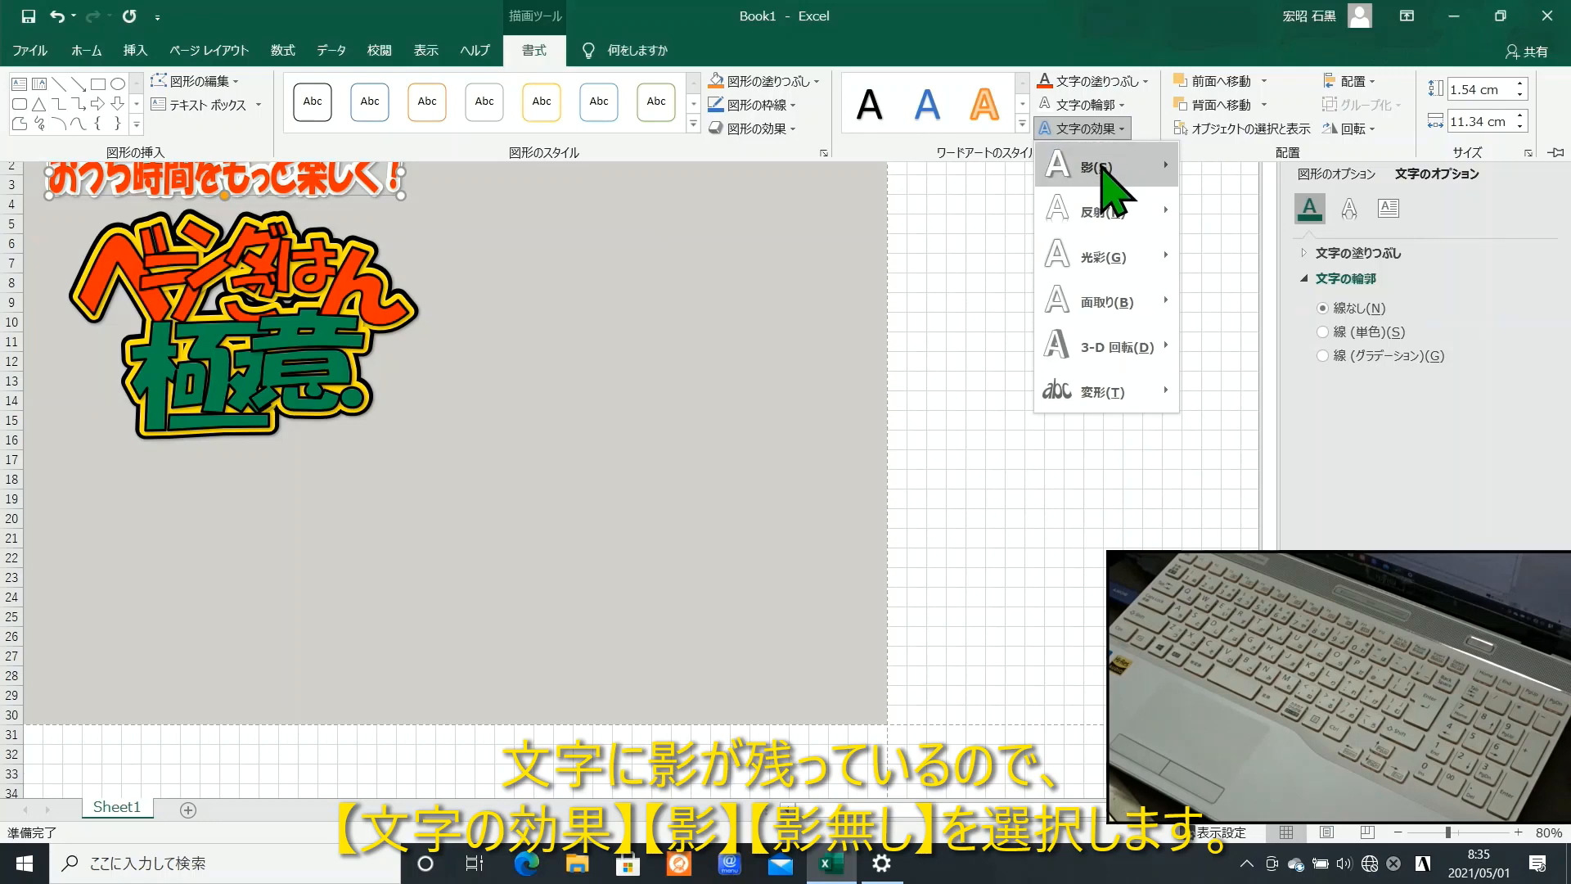
pyautogui.moveTo(1124, 164)
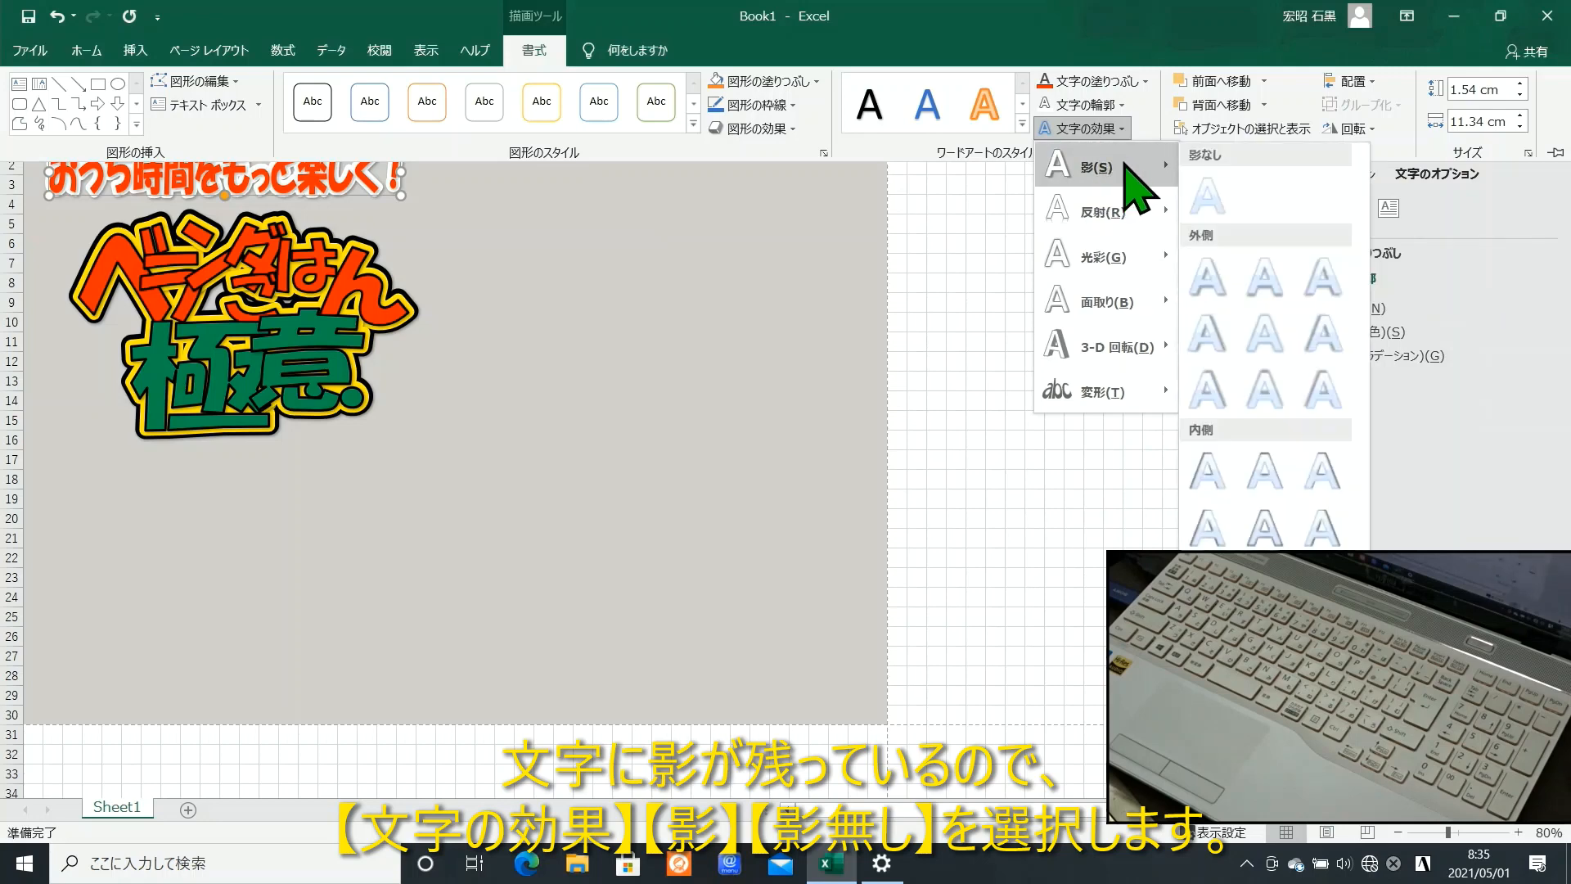
pyautogui.click(1202, 205)
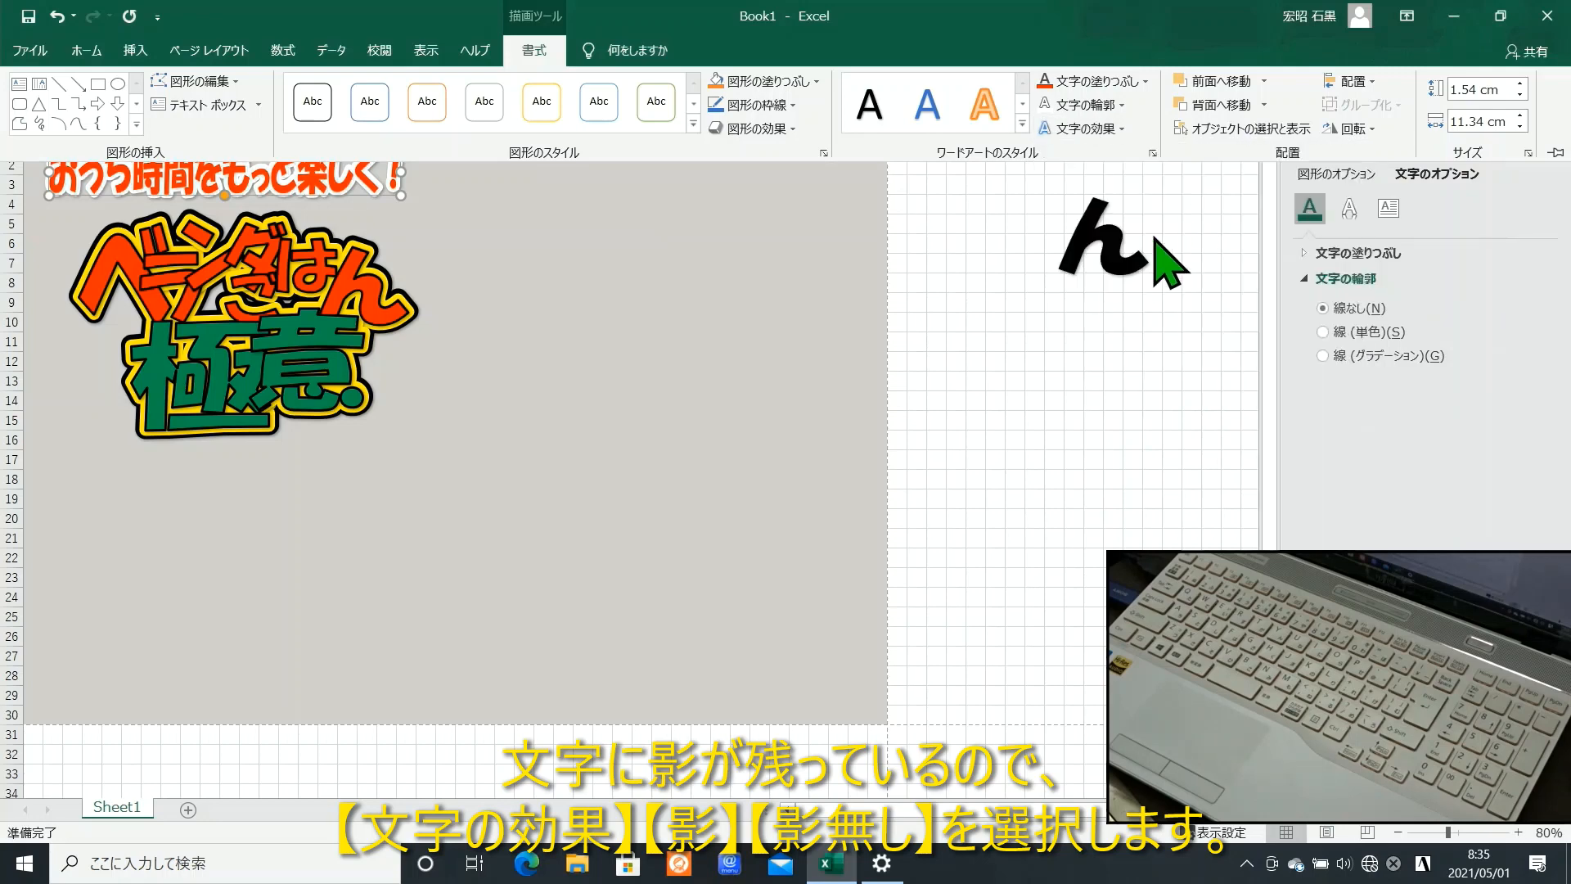
pyautogui.click(1035, 322)
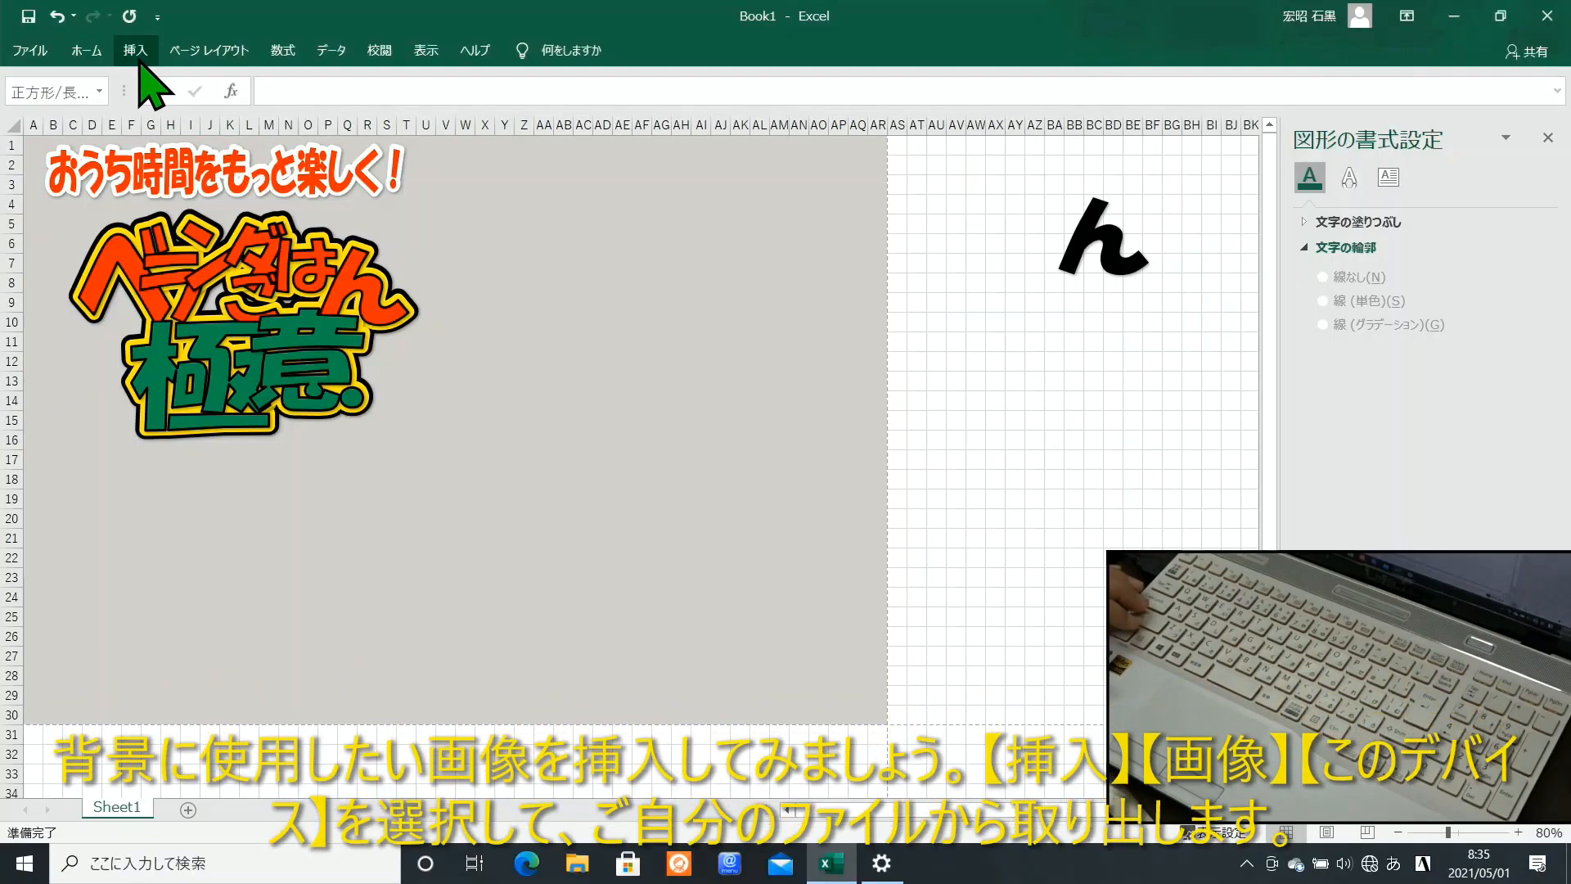
# Step: Insert the picture IMG_6224 - コピー from the ベランダ飲みの写真撮影 folder on this device, browsing the files as large icons
pyautogui.click(137, 52)
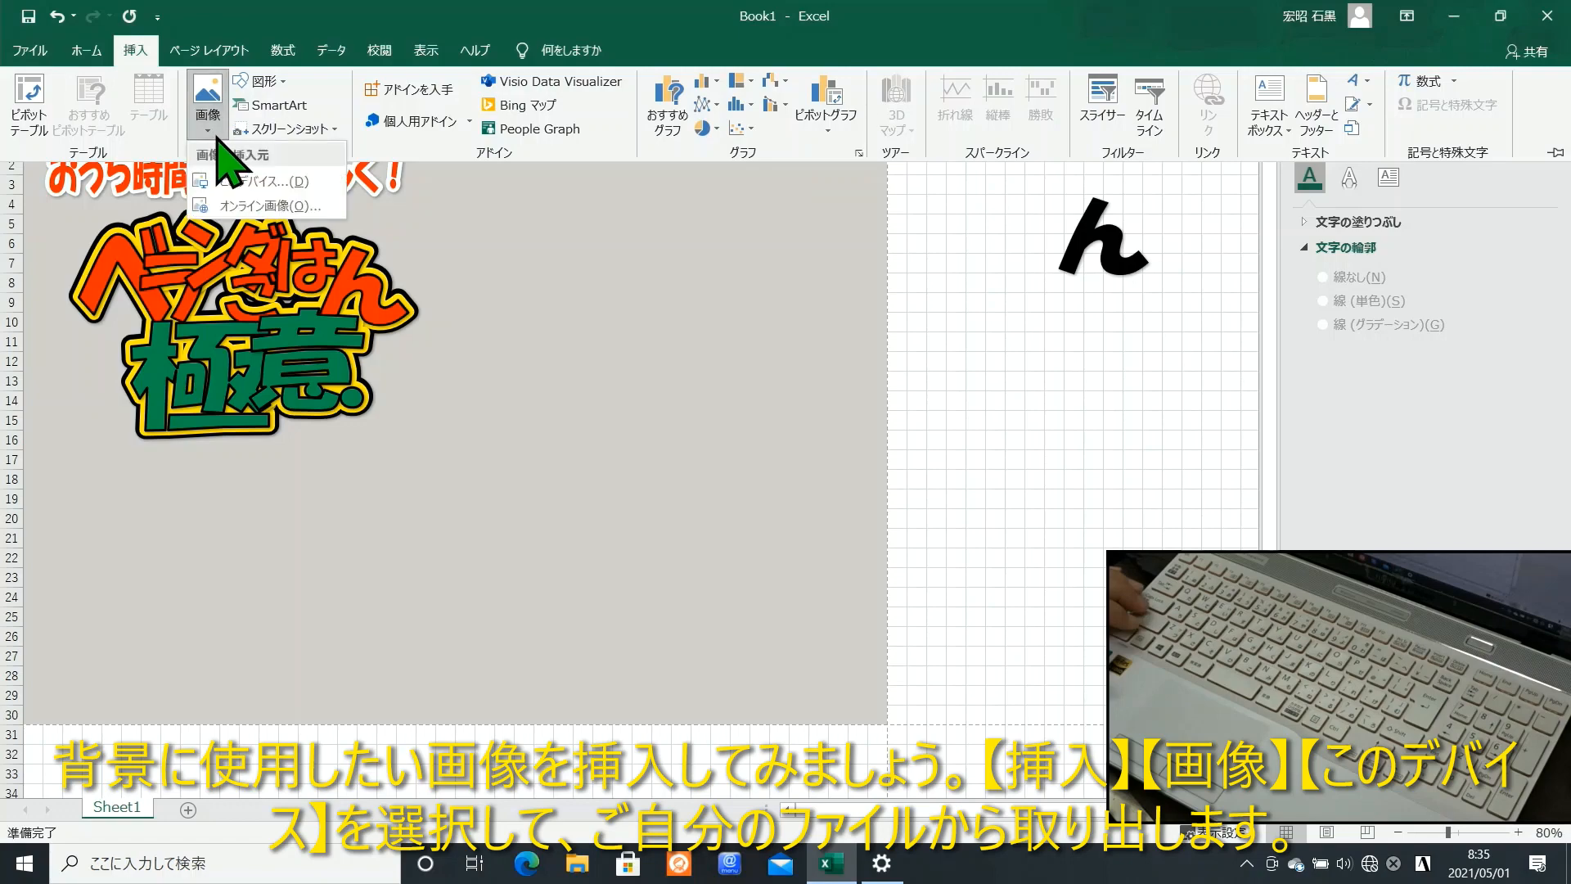
pyautogui.click(238, 181)
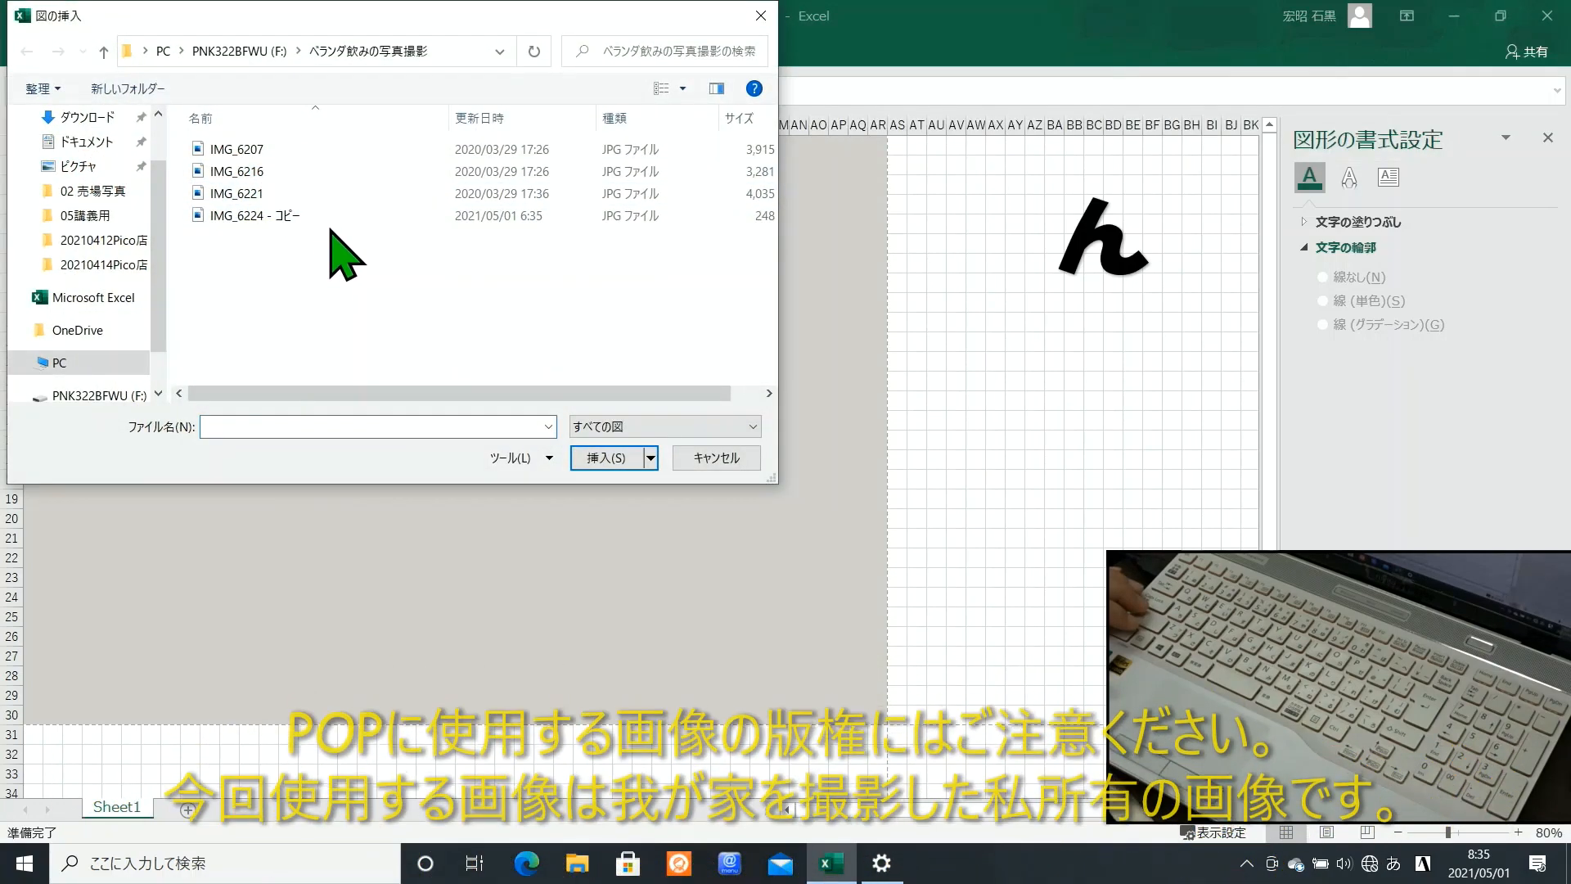
pyautogui.click(683, 89)
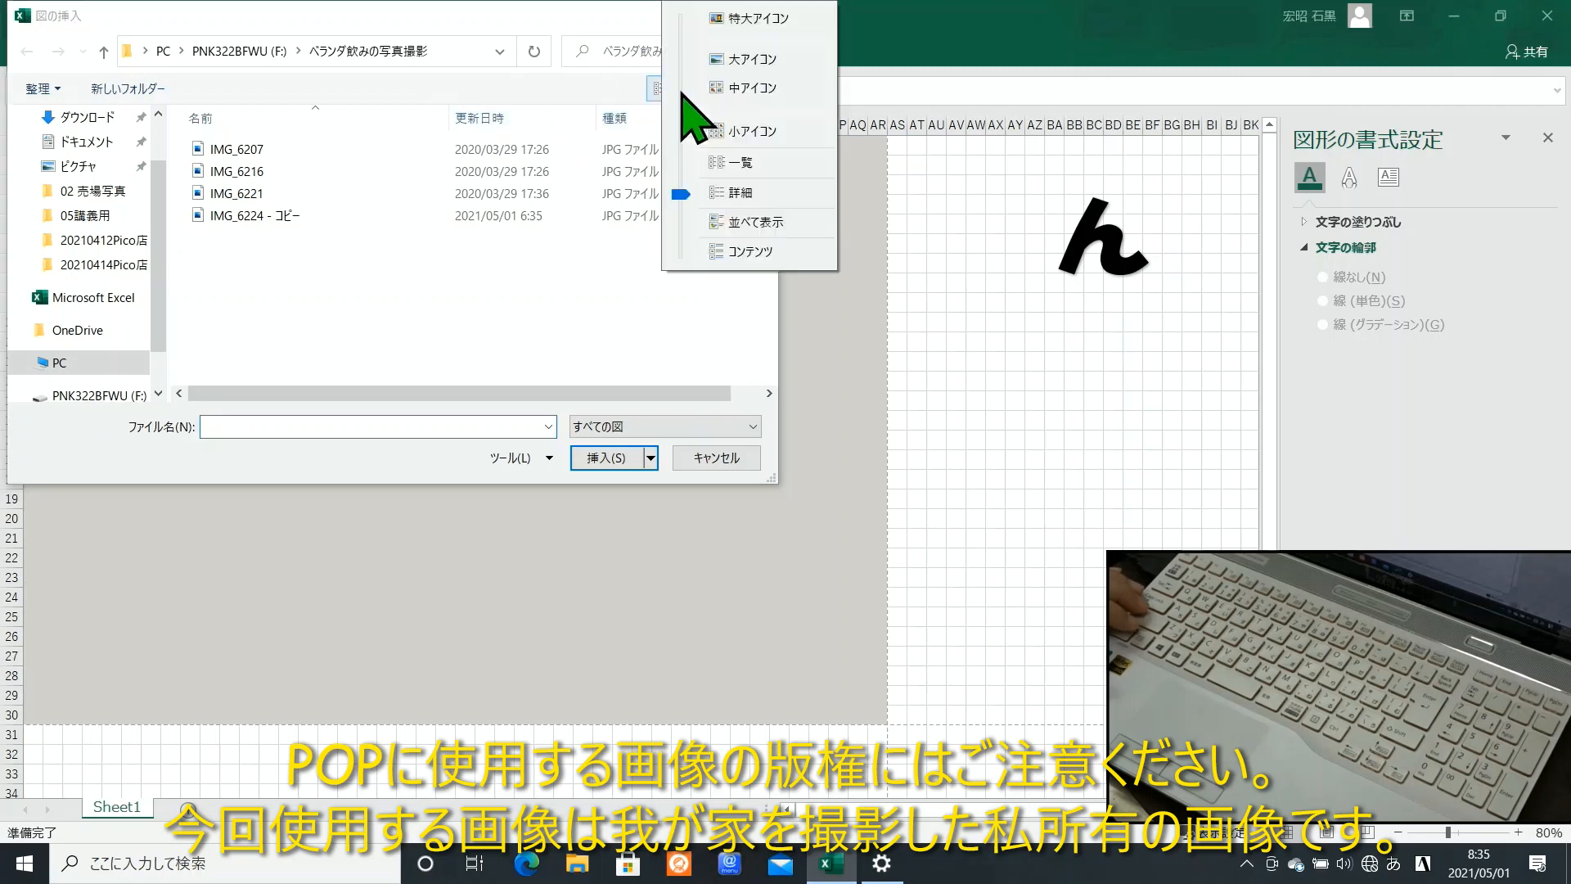
pyautogui.click(721, 59)
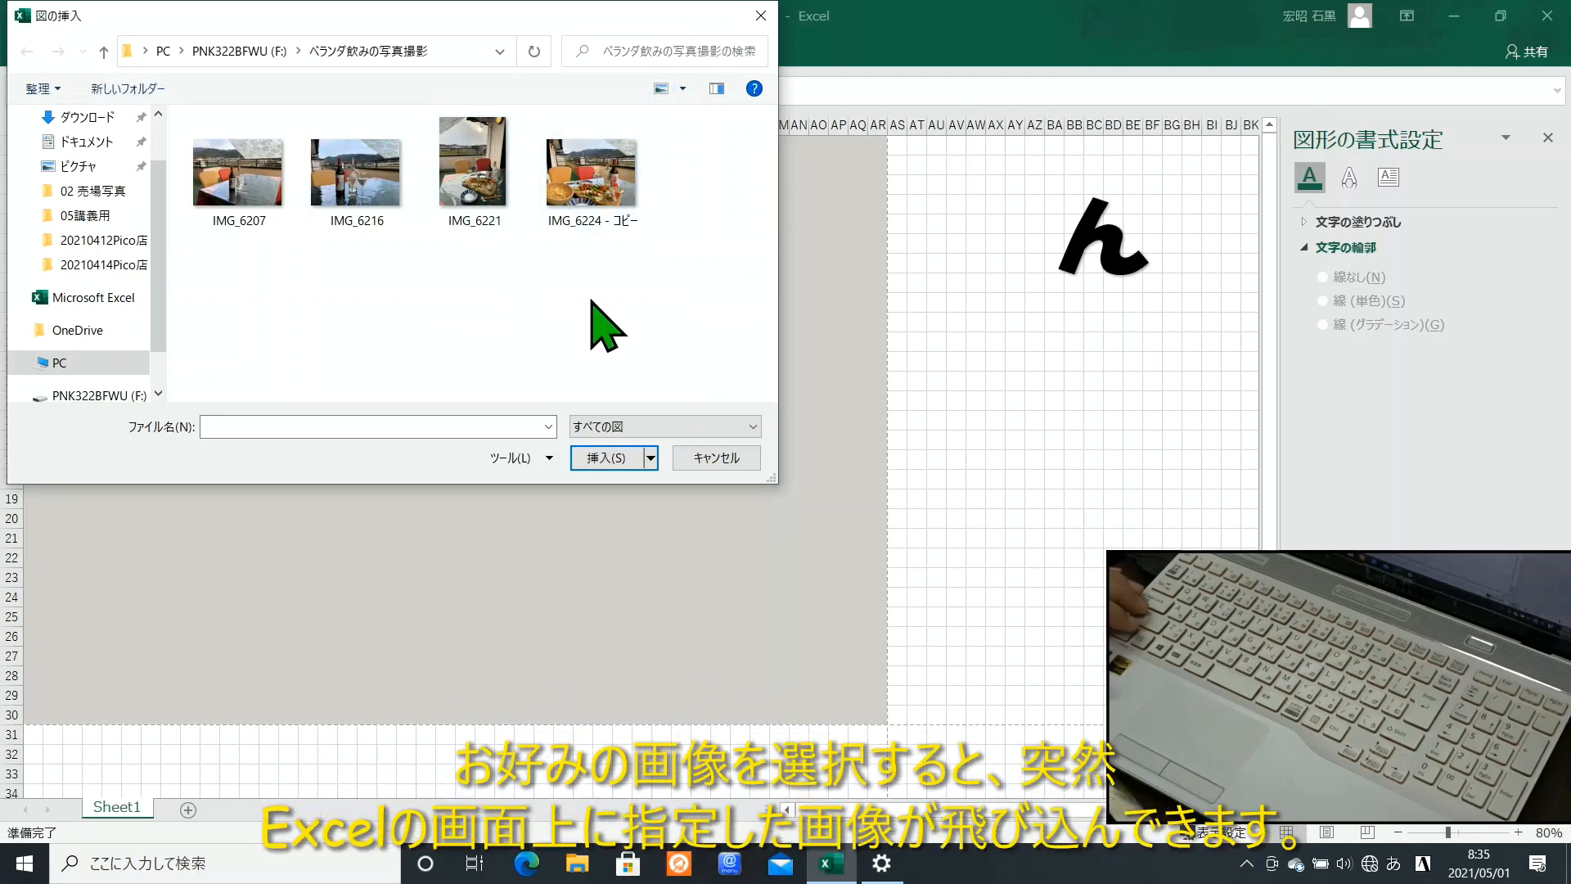
pyautogui.doubleClick(607, 192)
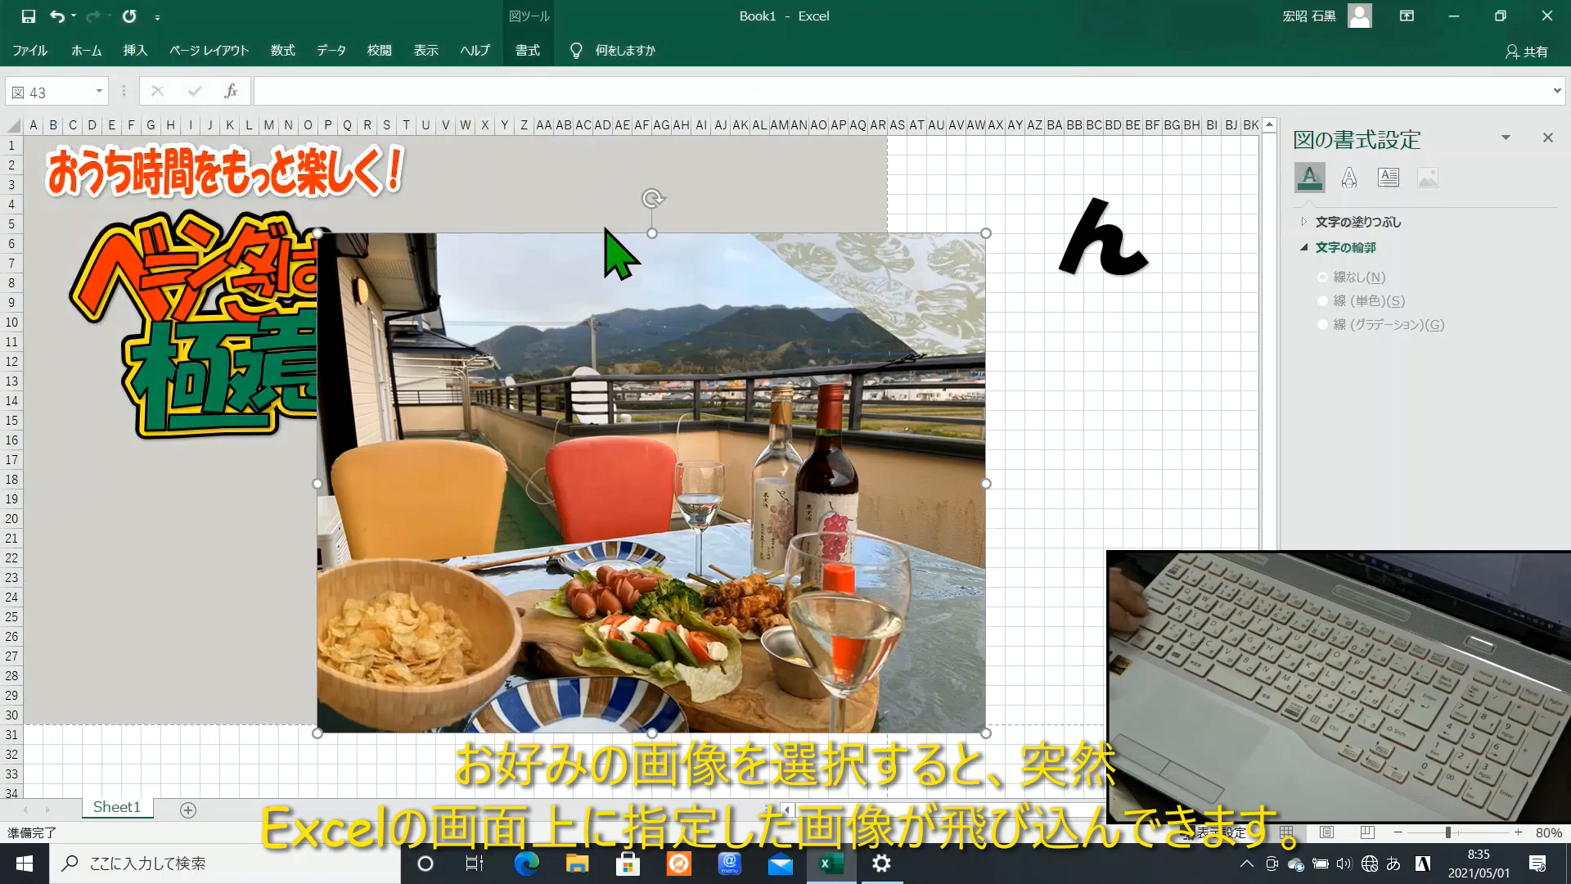
# Step: Align the photo with the sheet's upper-left corner and enlarge it to fill the page width
pyautogui.moveTo(695, 445); pyautogui.dragTo(453, 361)
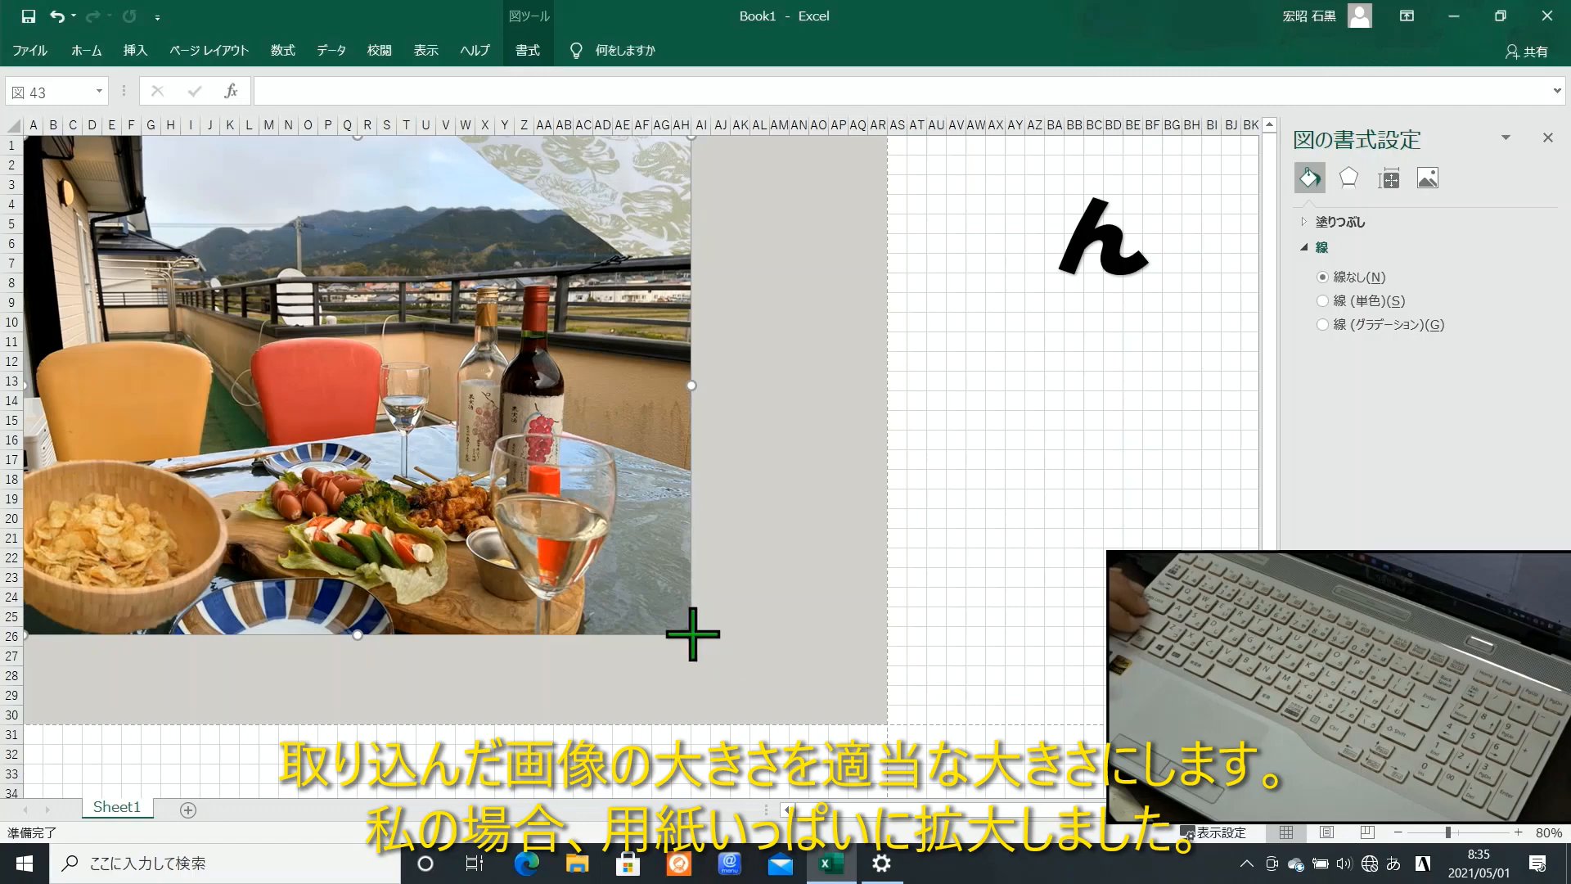
pyautogui.moveTo(692, 634); pyautogui.dragTo(888, 703)
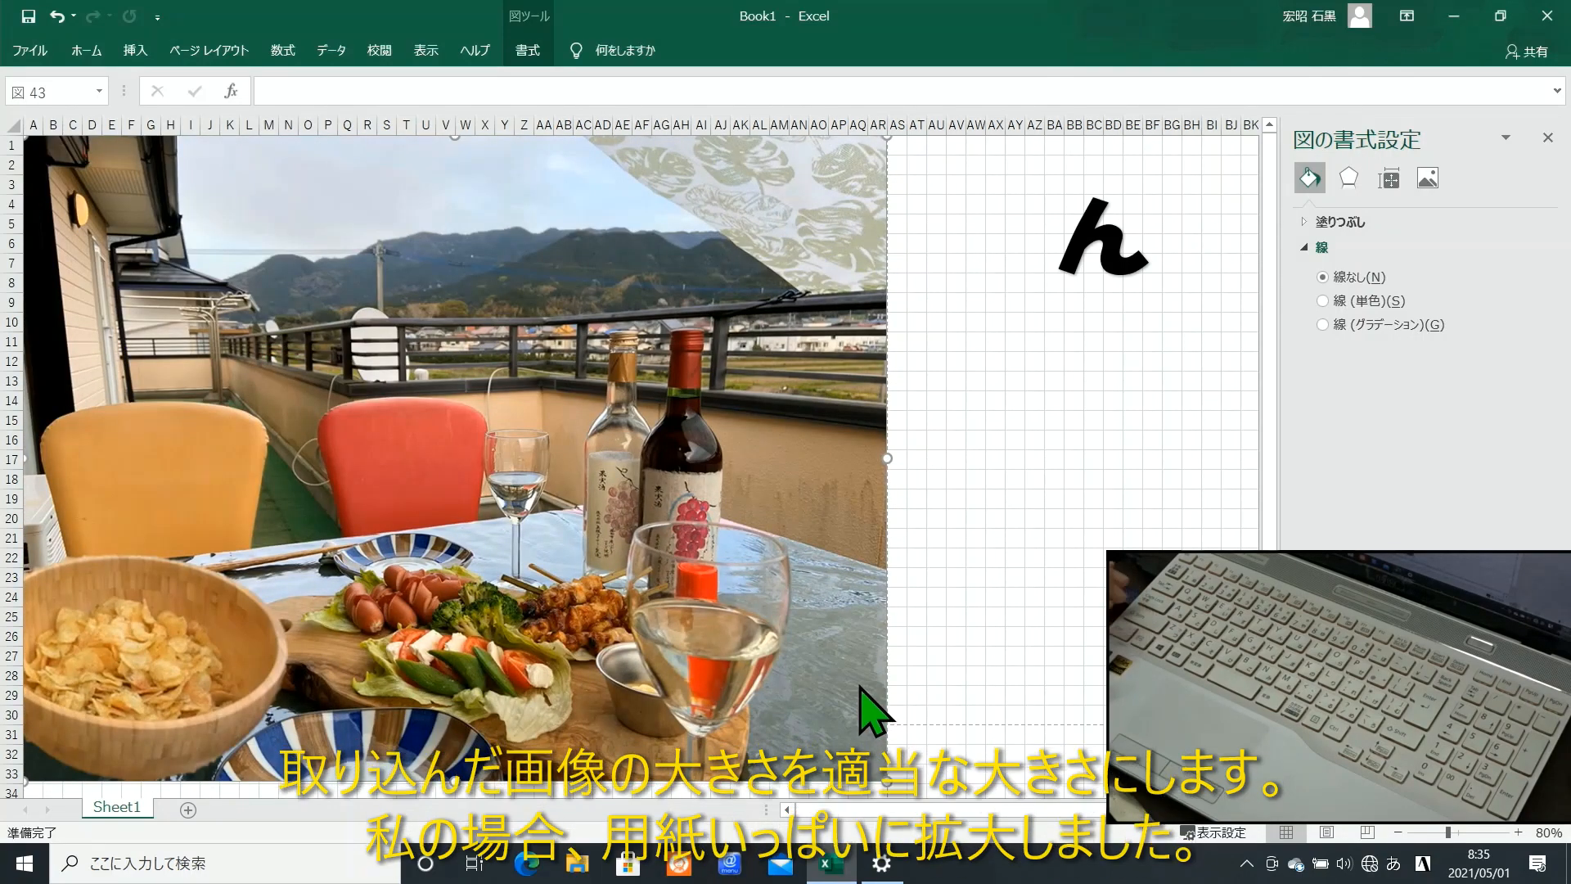
# Step: Send the full-page photo to the back so it sits behind all the lettering
pyautogui.rightClick(590, 375)
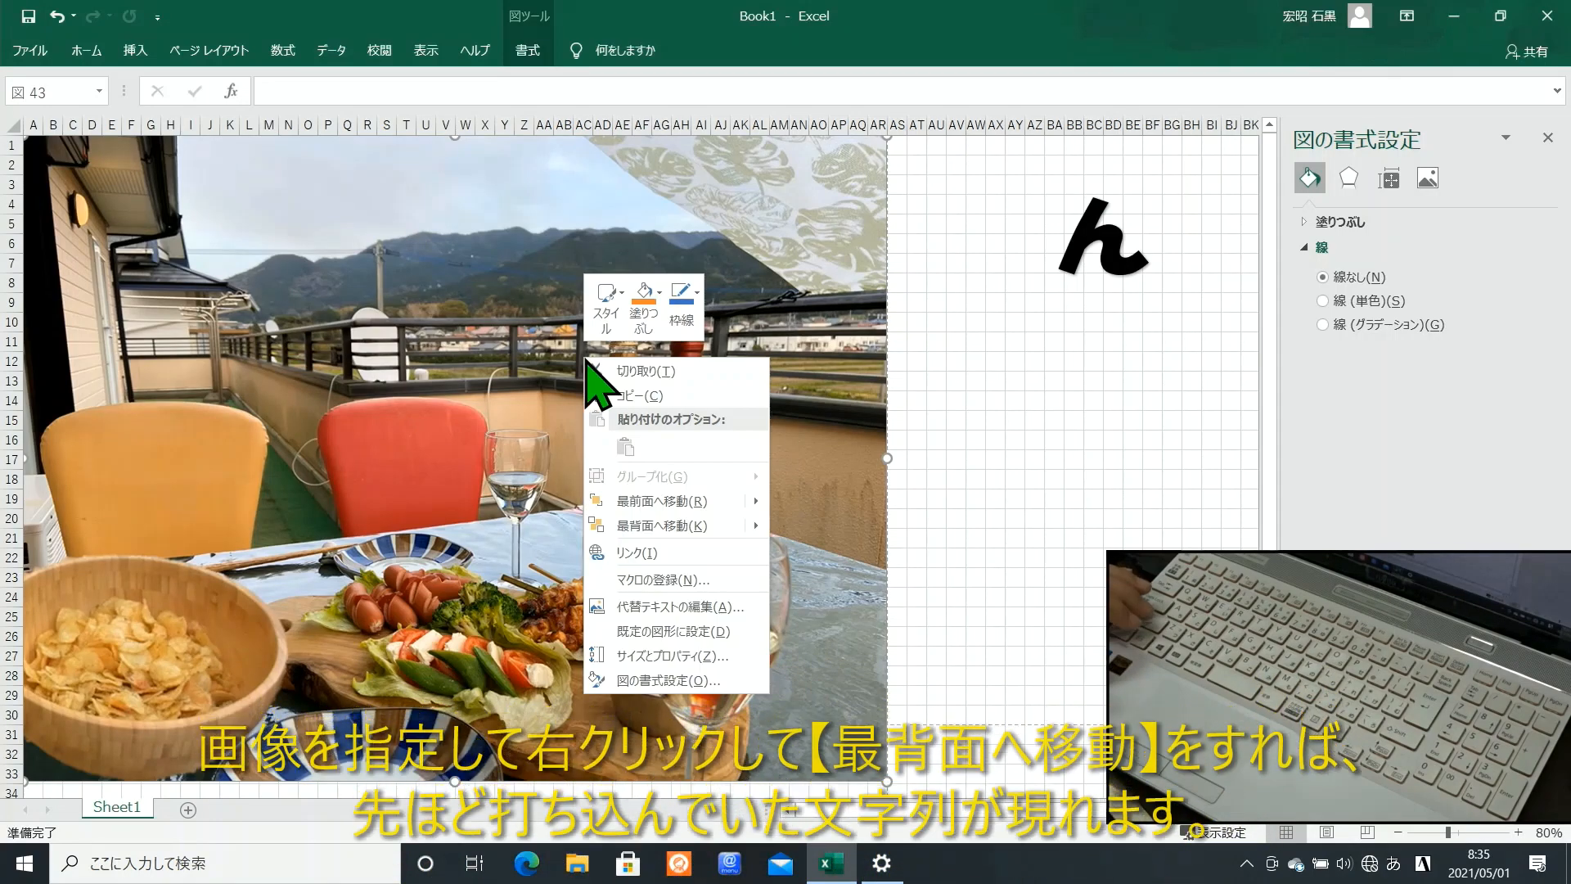
pyautogui.click(658, 526)
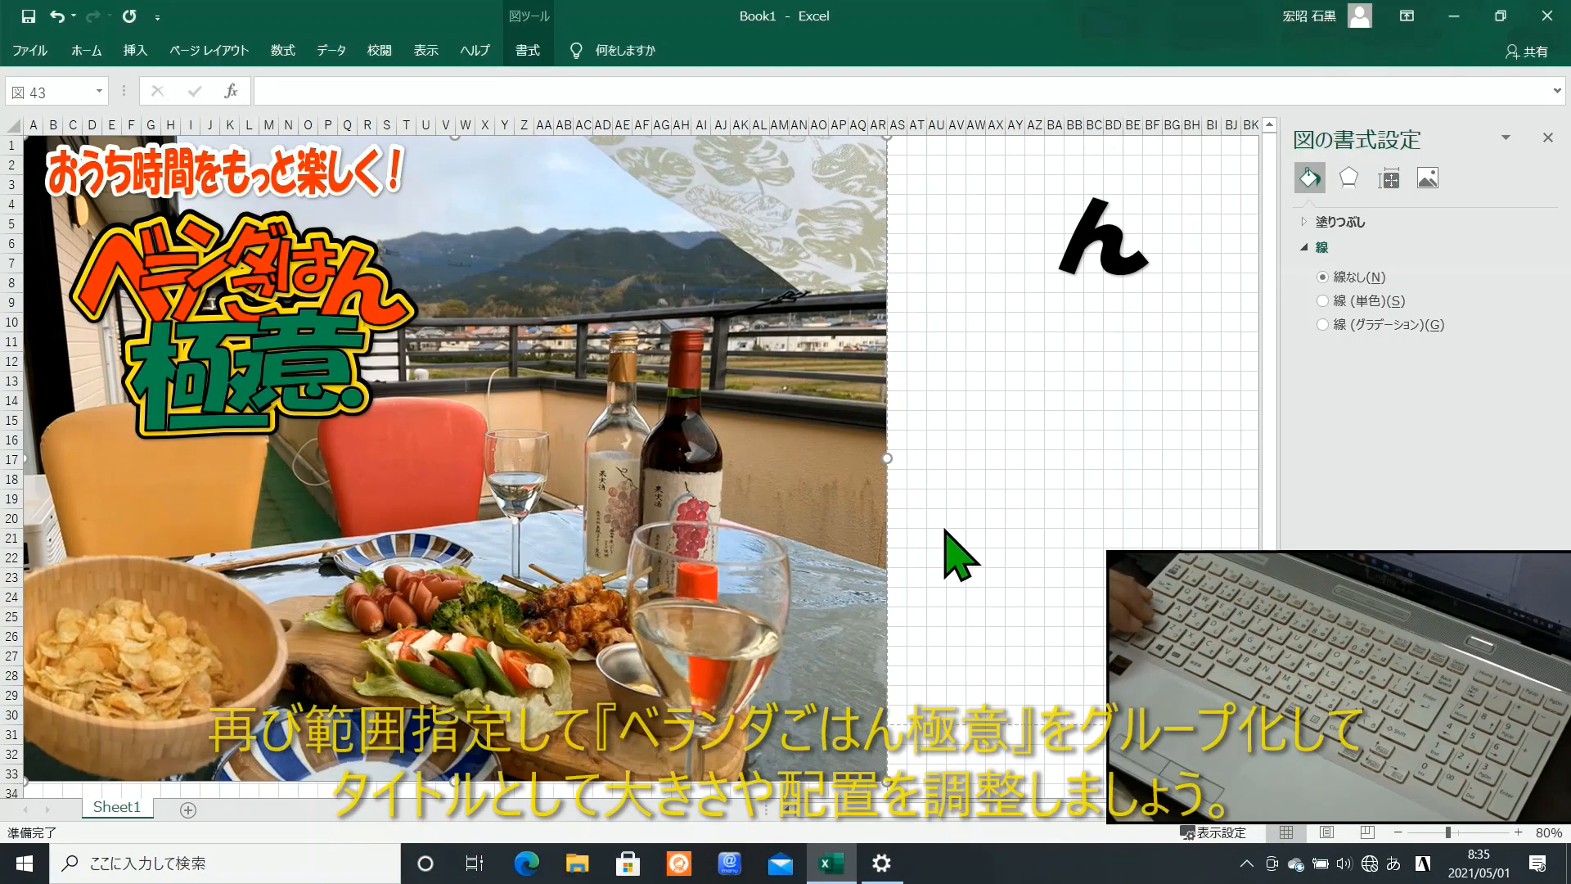
# Step: Group the ベランダごはん and 極意 lettering as one title, enlarge it and position it just below the tagline
pyautogui.moveTo(946, 530); pyautogui.dragTo(144, 286)
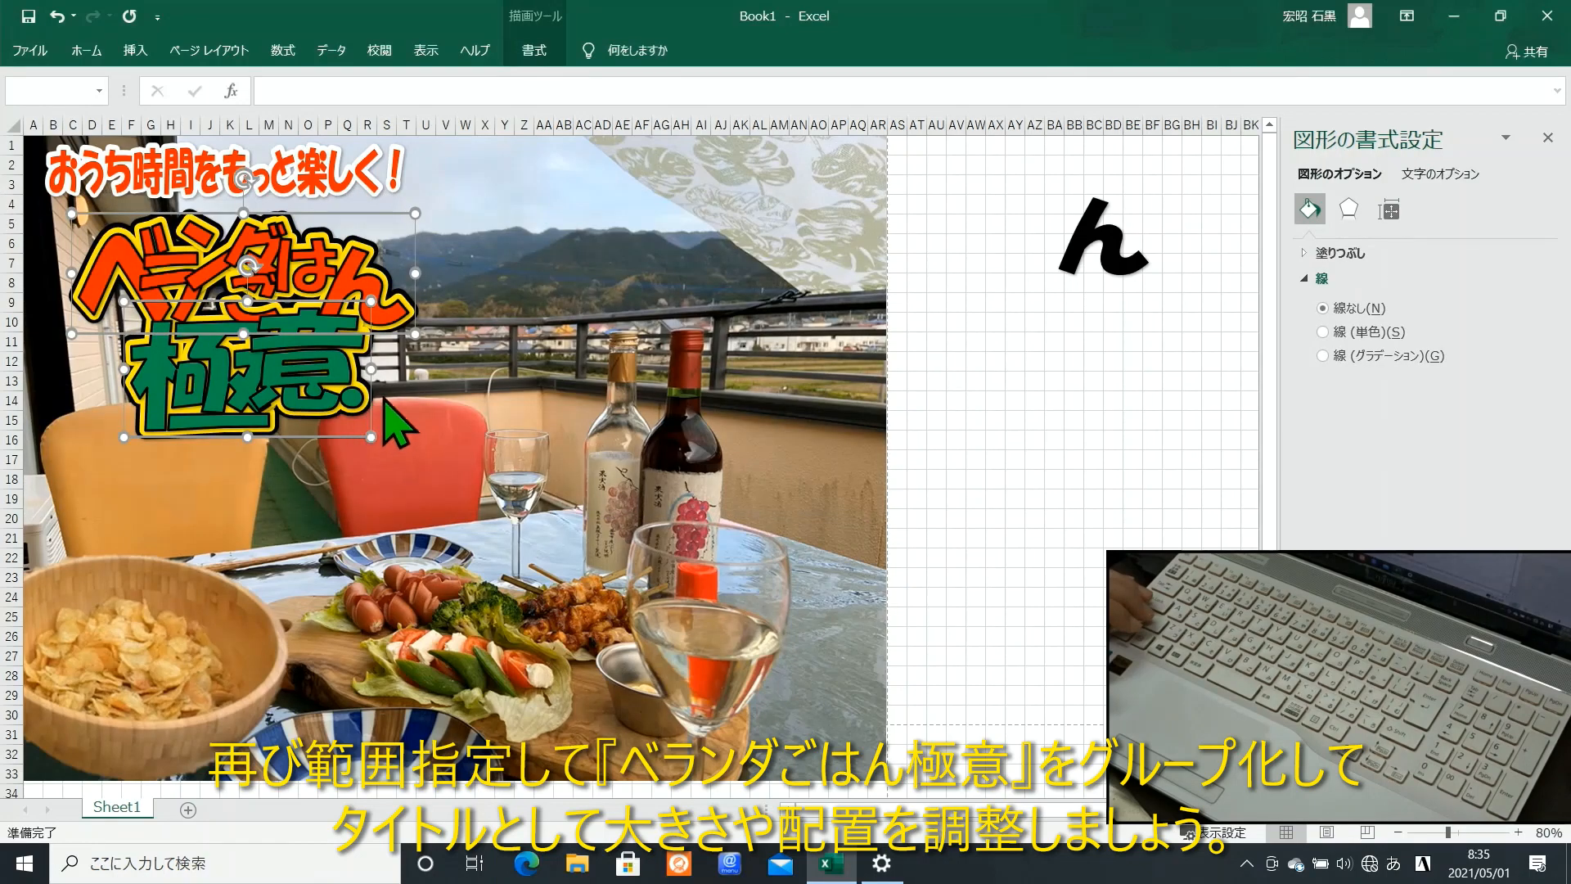
pyautogui.rightClick(392, 220)
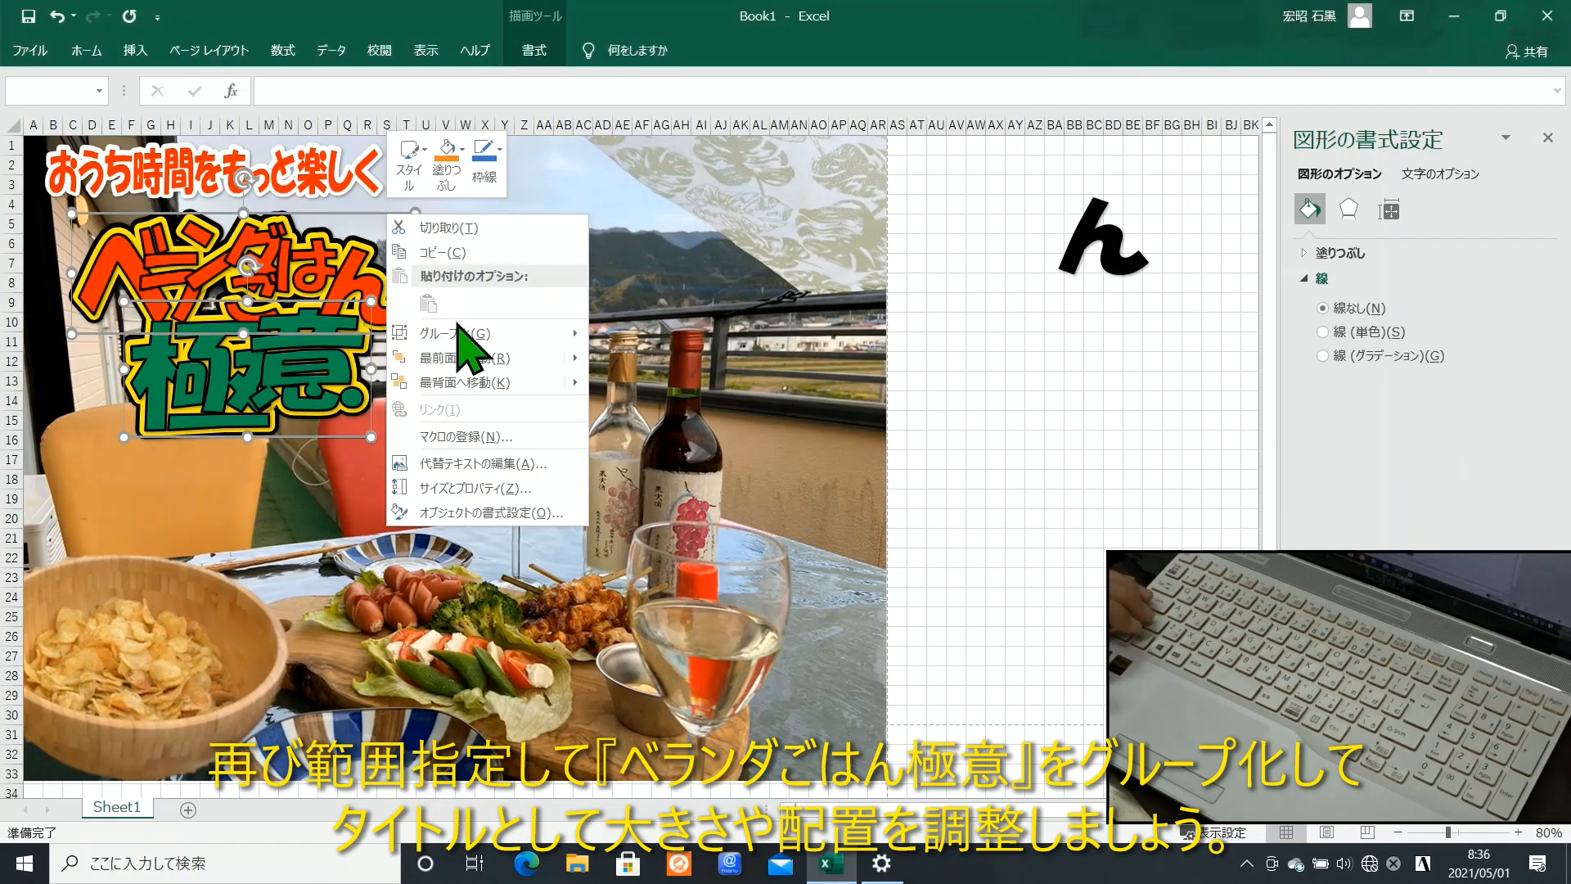
pyautogui.moveTo(590, 339)
pyautogui.click(638, 340)
pyautogui.moveTo(416, 438); pyautogui.dragTo(487, 462)
pyautogui.moveTo(388, 218); pyautogui.dragTo(355, 223)
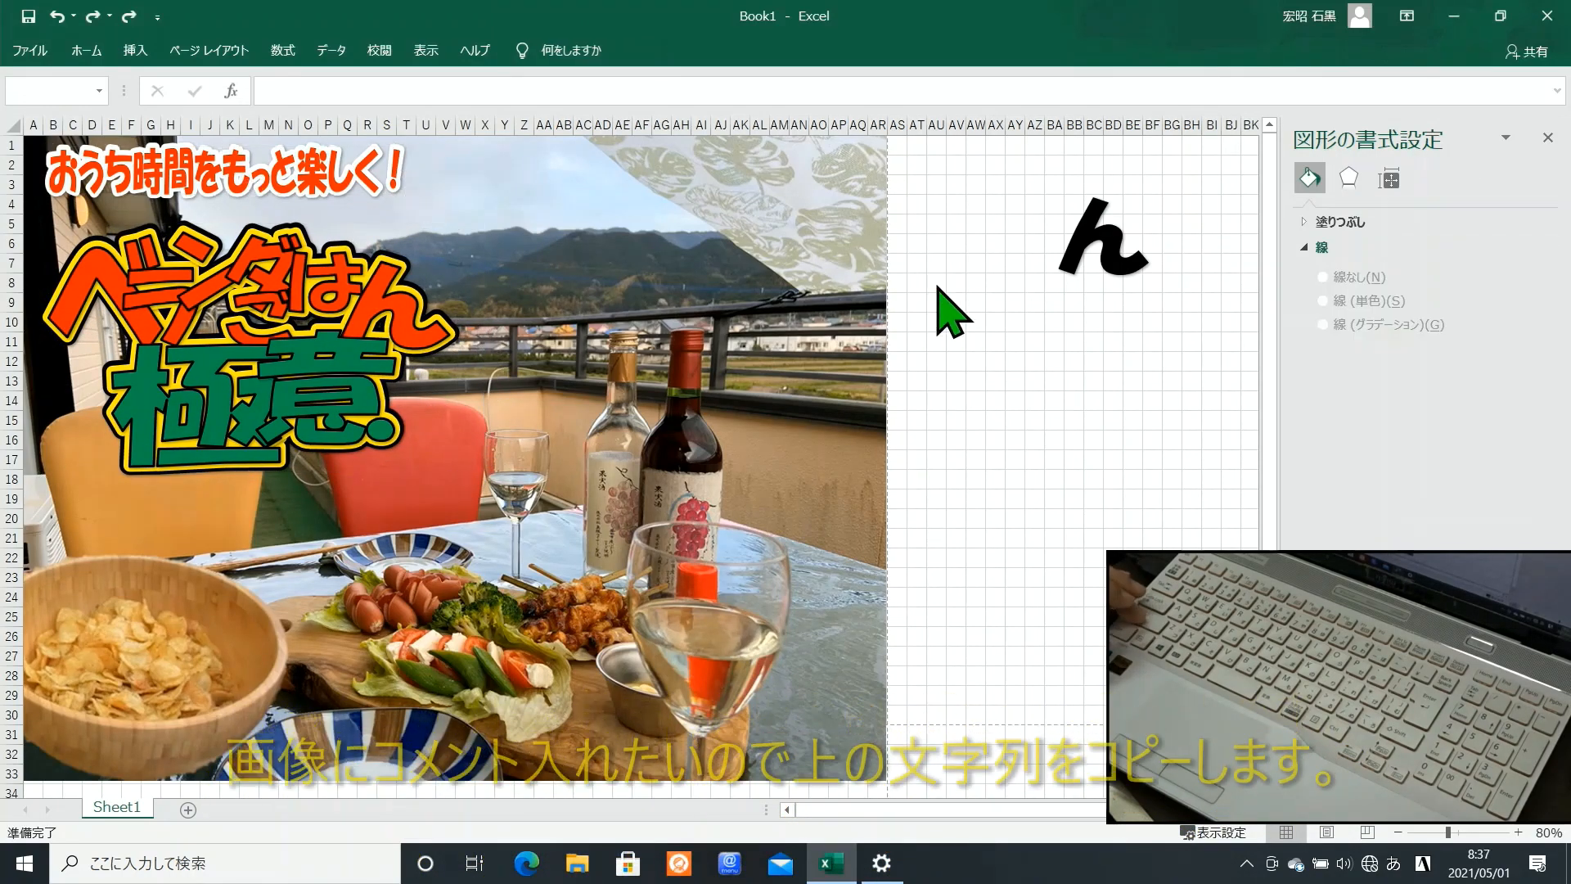
# Step: Place three copies of the layered tagline over the bottles, chip bowl and cutting board, and tilt all three upward to the right
pyautogui.click(259, 181)
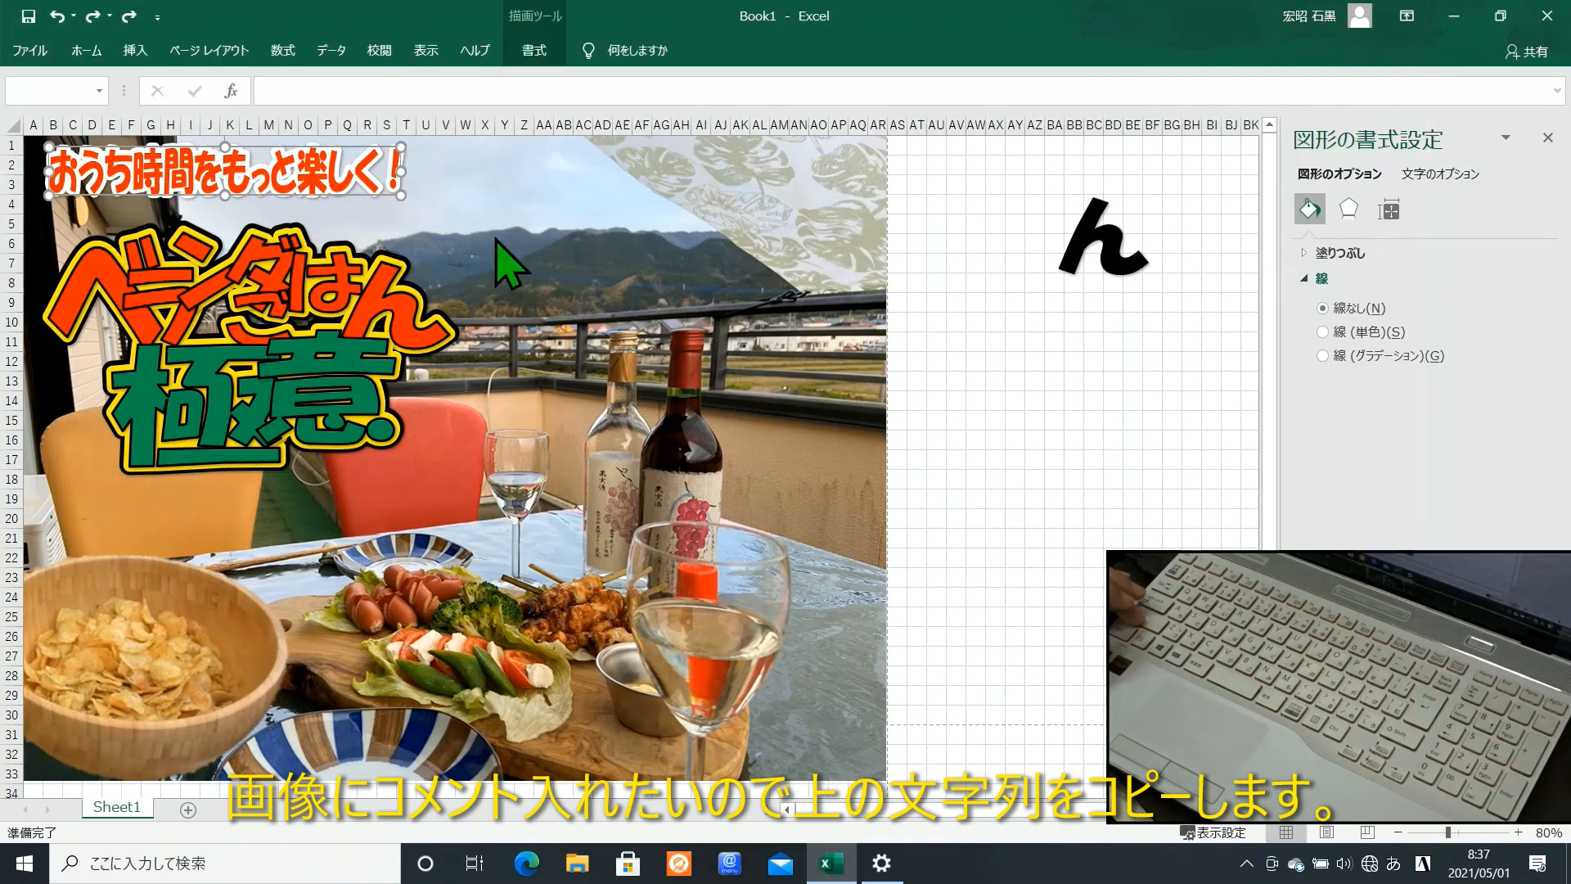
pyautogui.moveTo(344, 149); pyautogui.dragTo(353, 565)
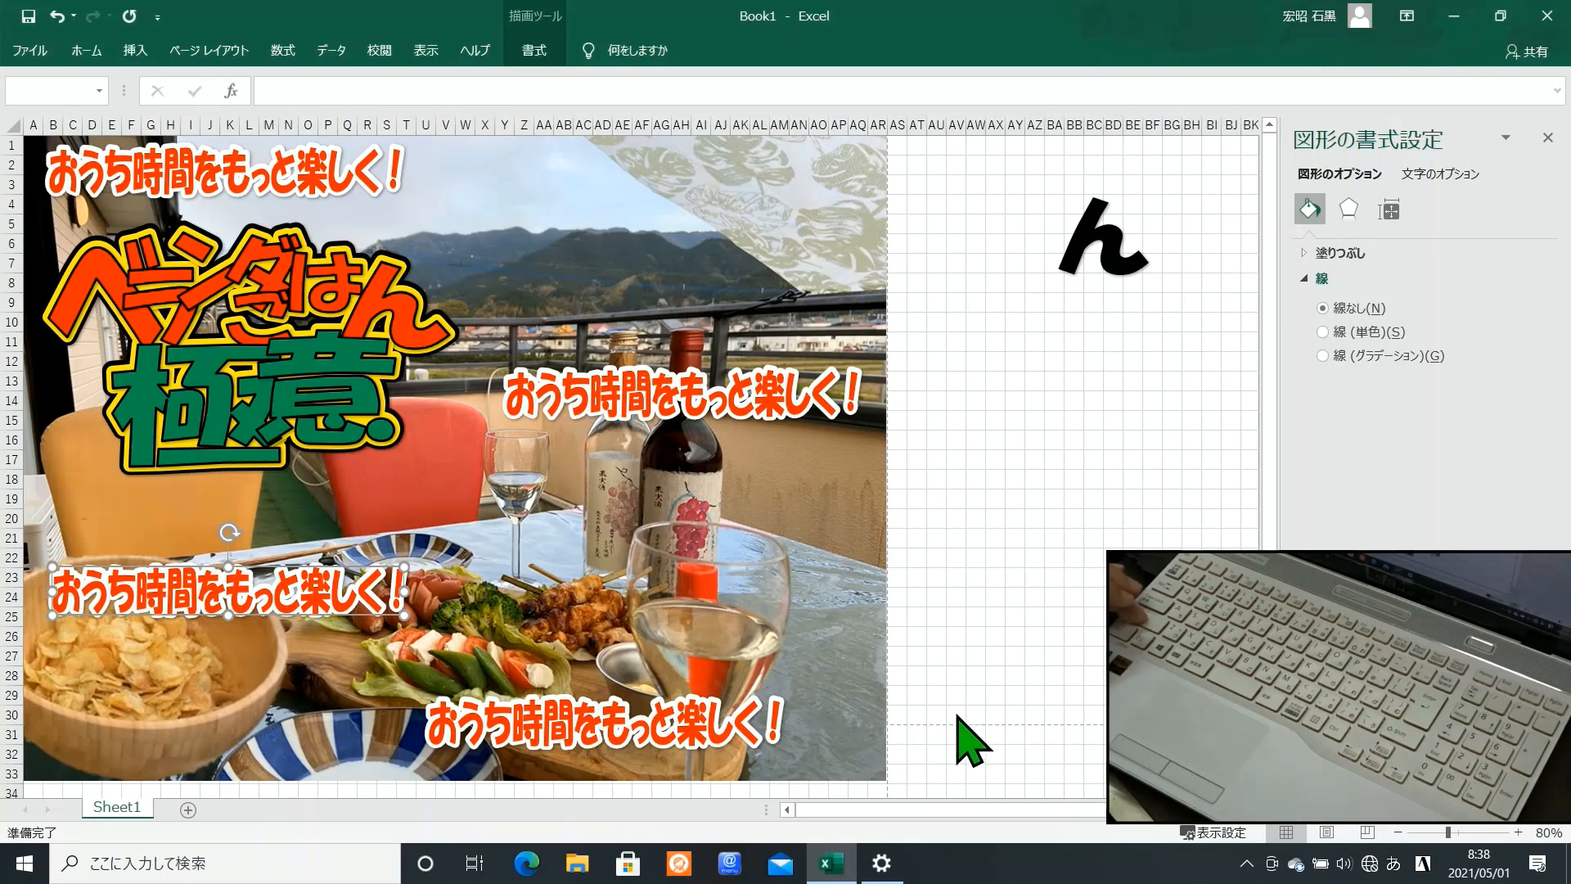
pyautogui.moveTo(933, 334); pyautogui.dragTo(36, 765)
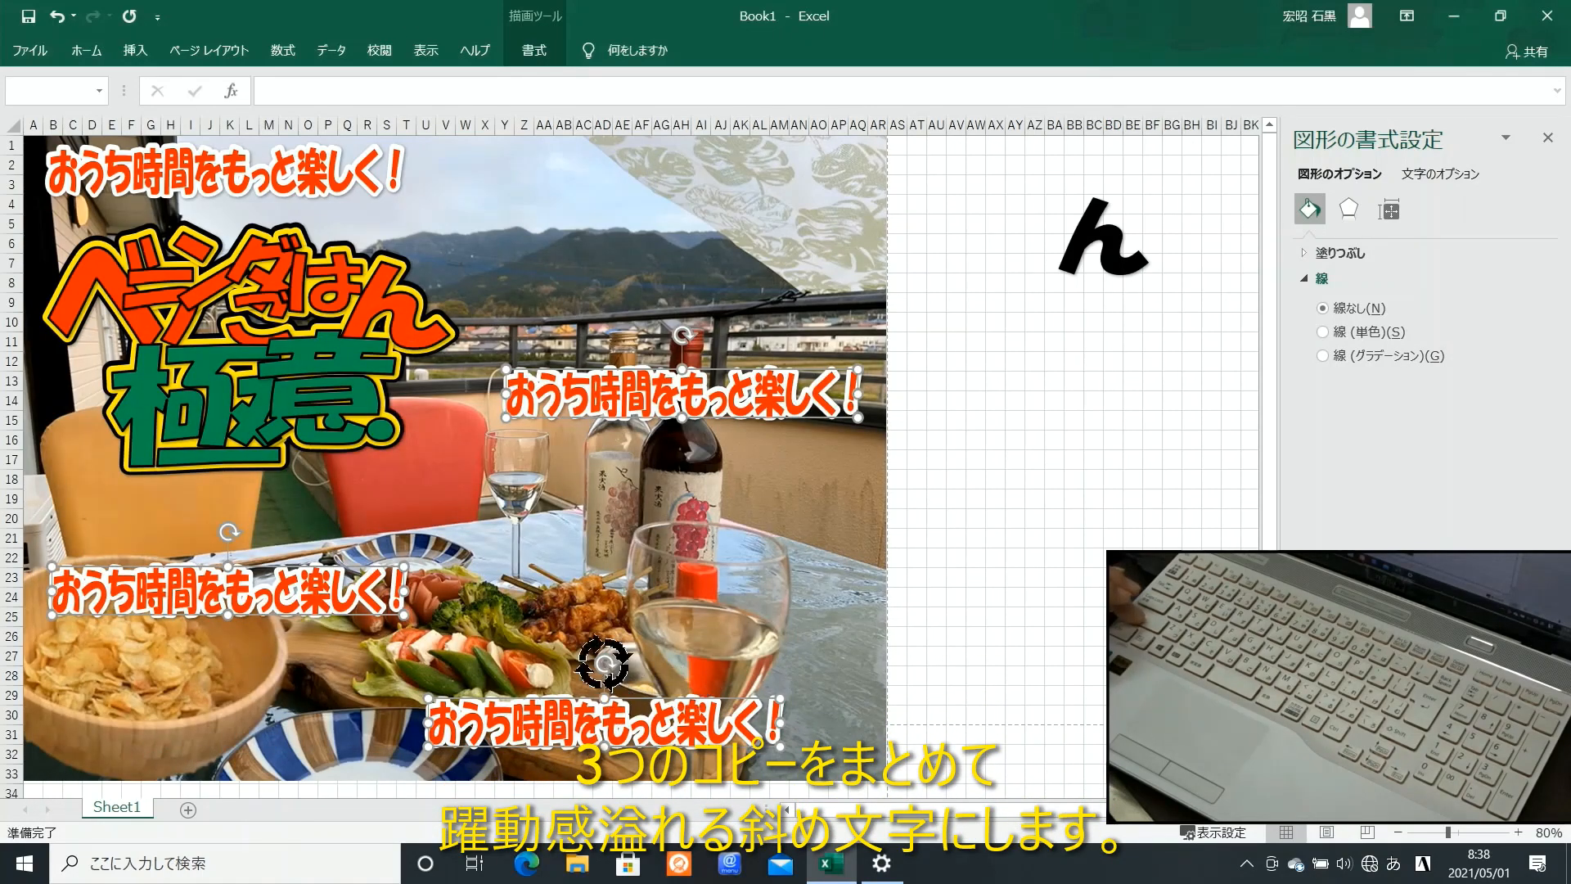
pyautogui.moveTo(603, 663); pyautogui.dragTo(663, 664)
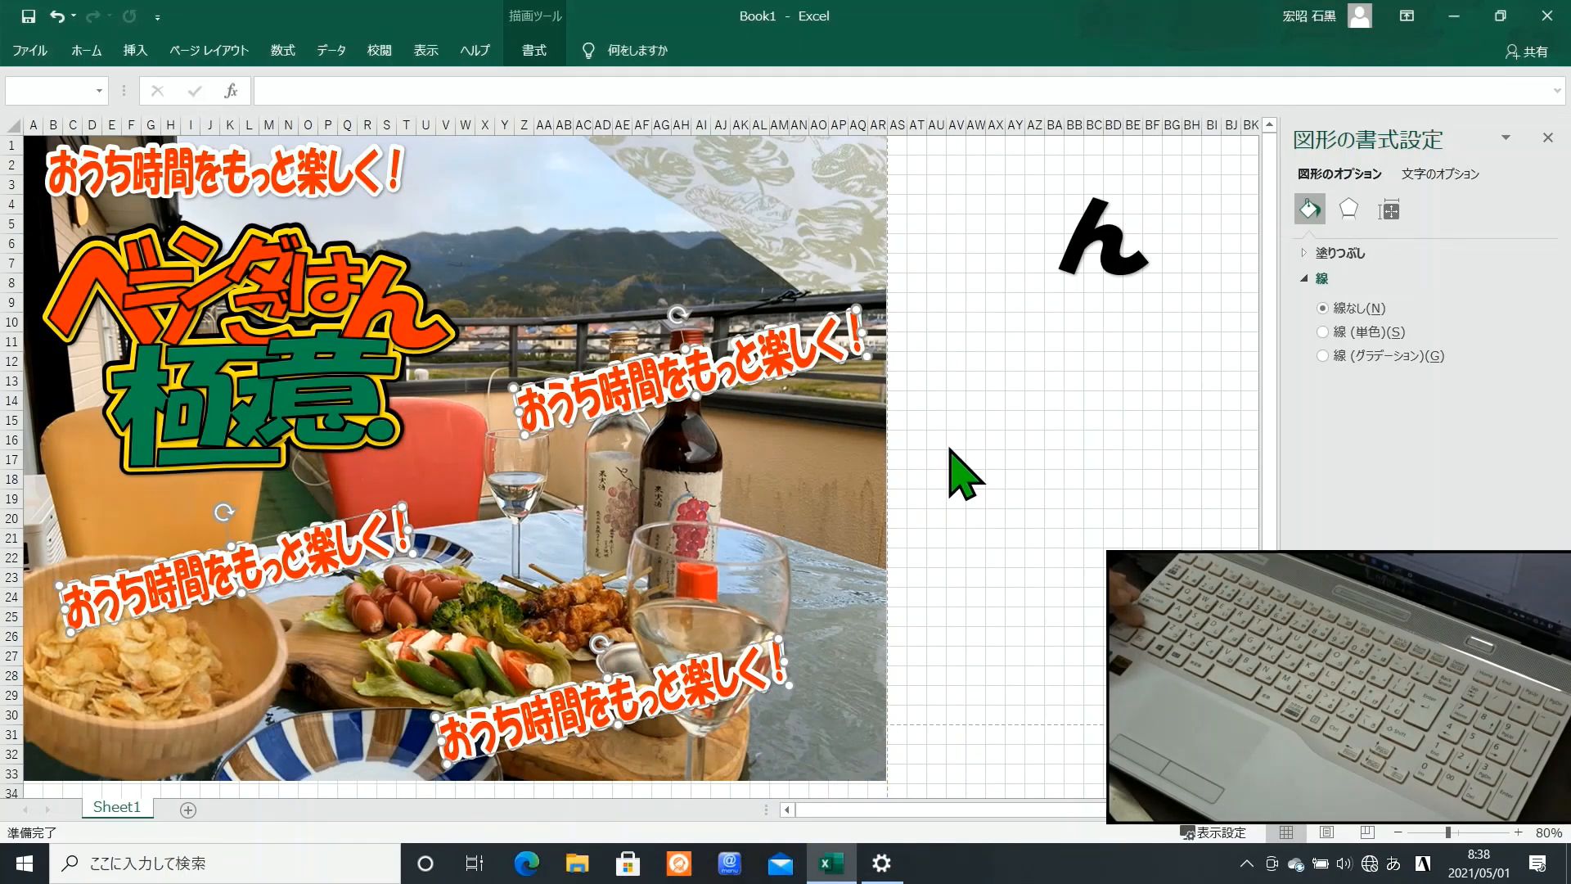
pyautogui.moveTo(961, 469)
pyautogui.mouseDown()
pyautogui.moveTo(895, 414)
pyautogui.moveTo(421, 281)
pyautogui.moveTo(510, 288)
pyautogui.moveTo(989, 473)
pyautogui.mouseUp()
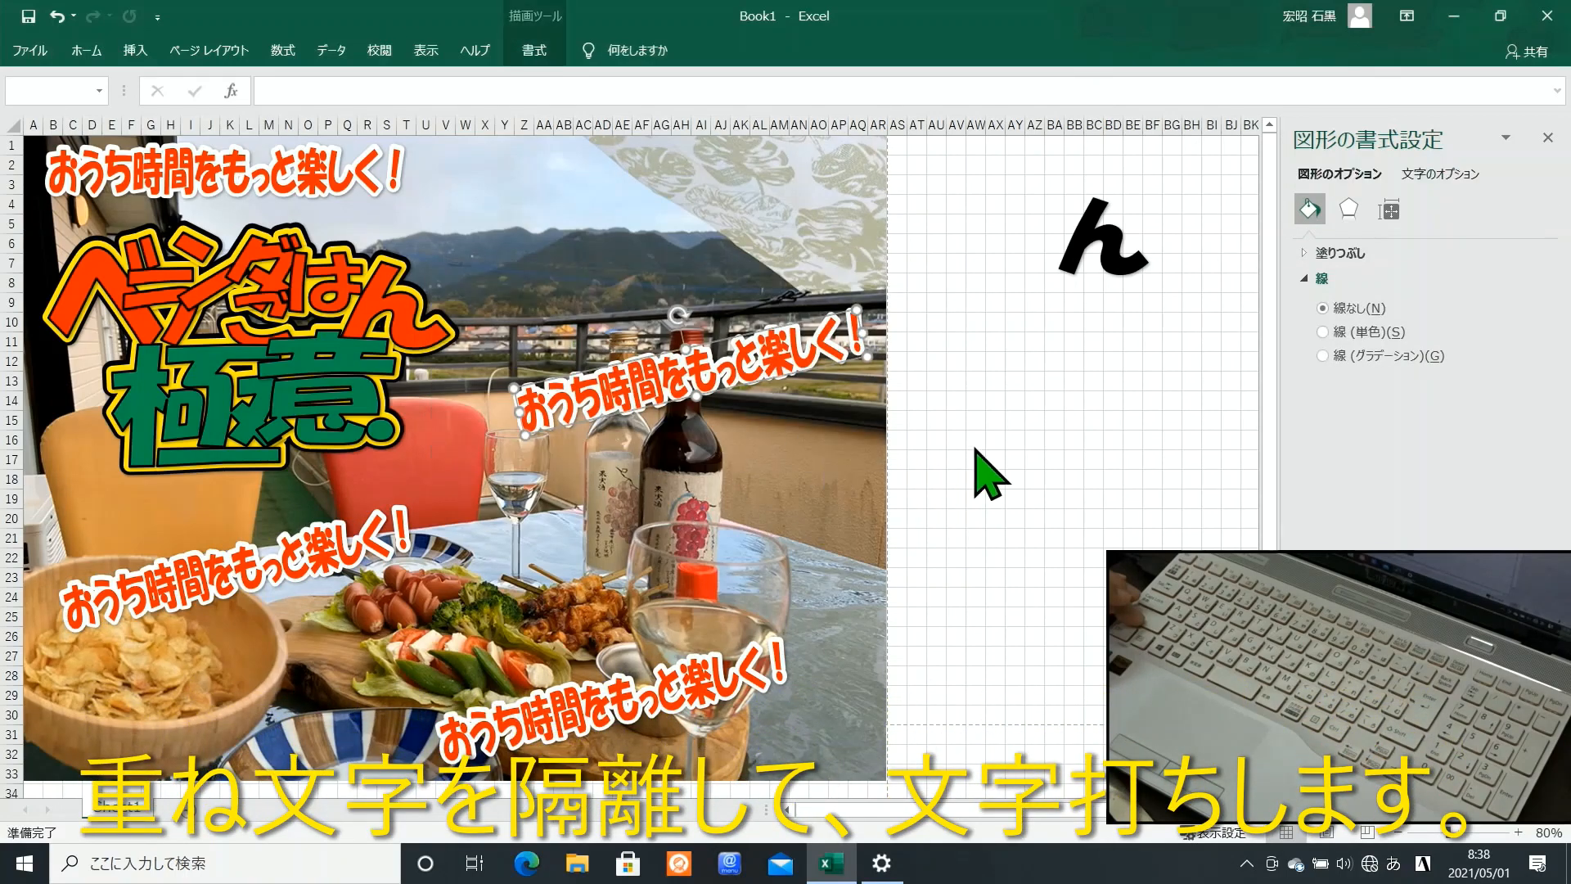
# Step: Separate the red layer of the copy over the bottles downward and change its wording before the exclamation mark to ①紙コップ、紙皿はNG
pyautogui.click(653, 395)
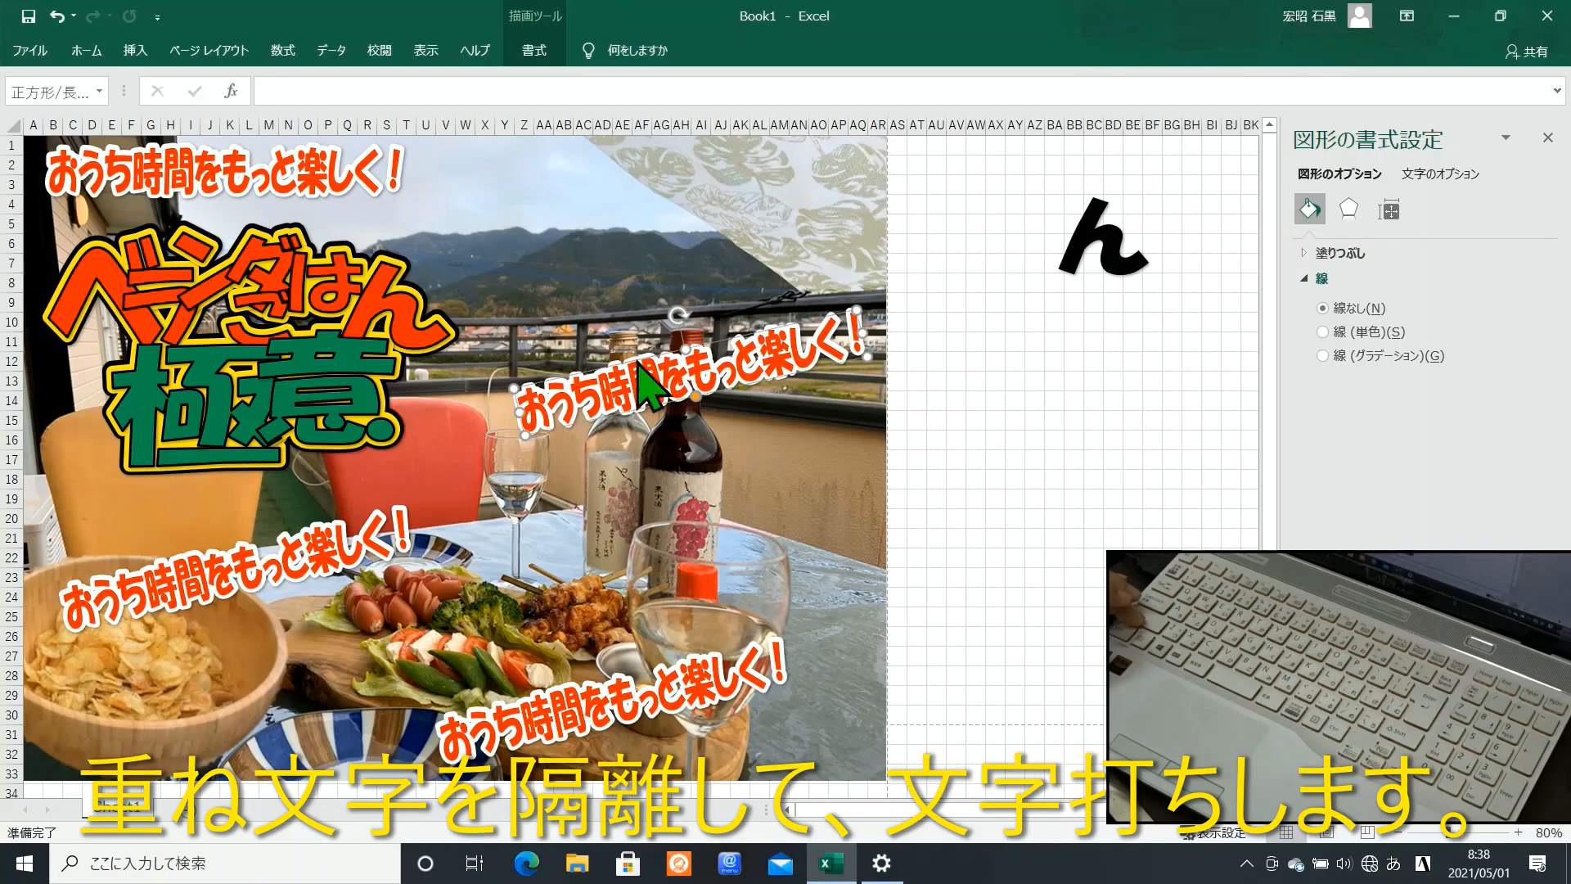
pyautogui.moveTo(637, 358); pyautogui.dragTo(634, 448)
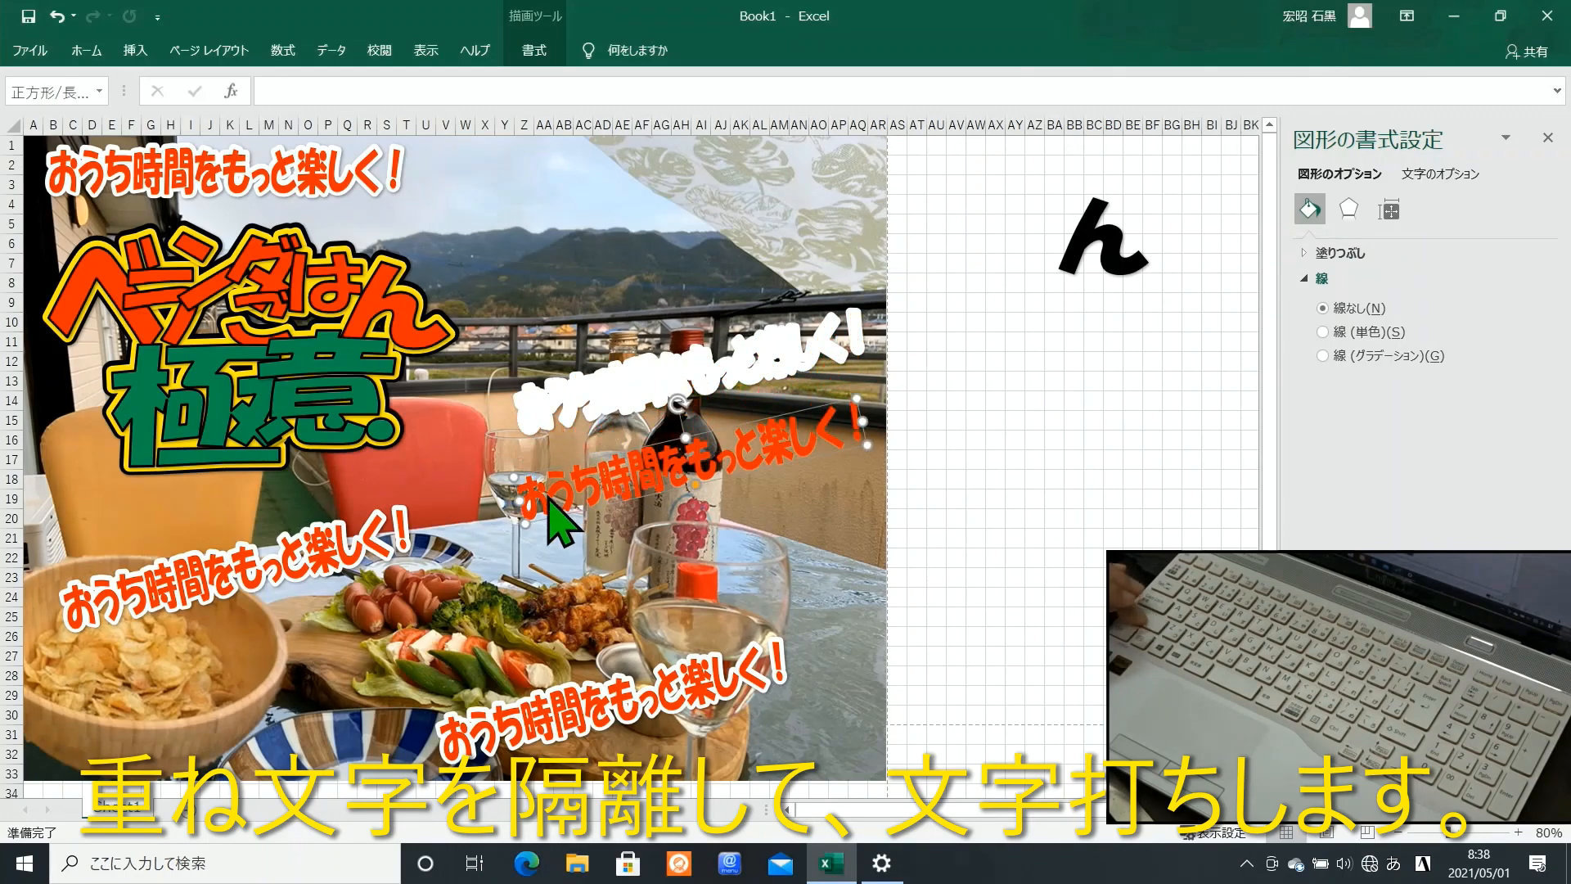
pyautogui.moveTo(836, 442); pyautogui.dragTo(847, 443)
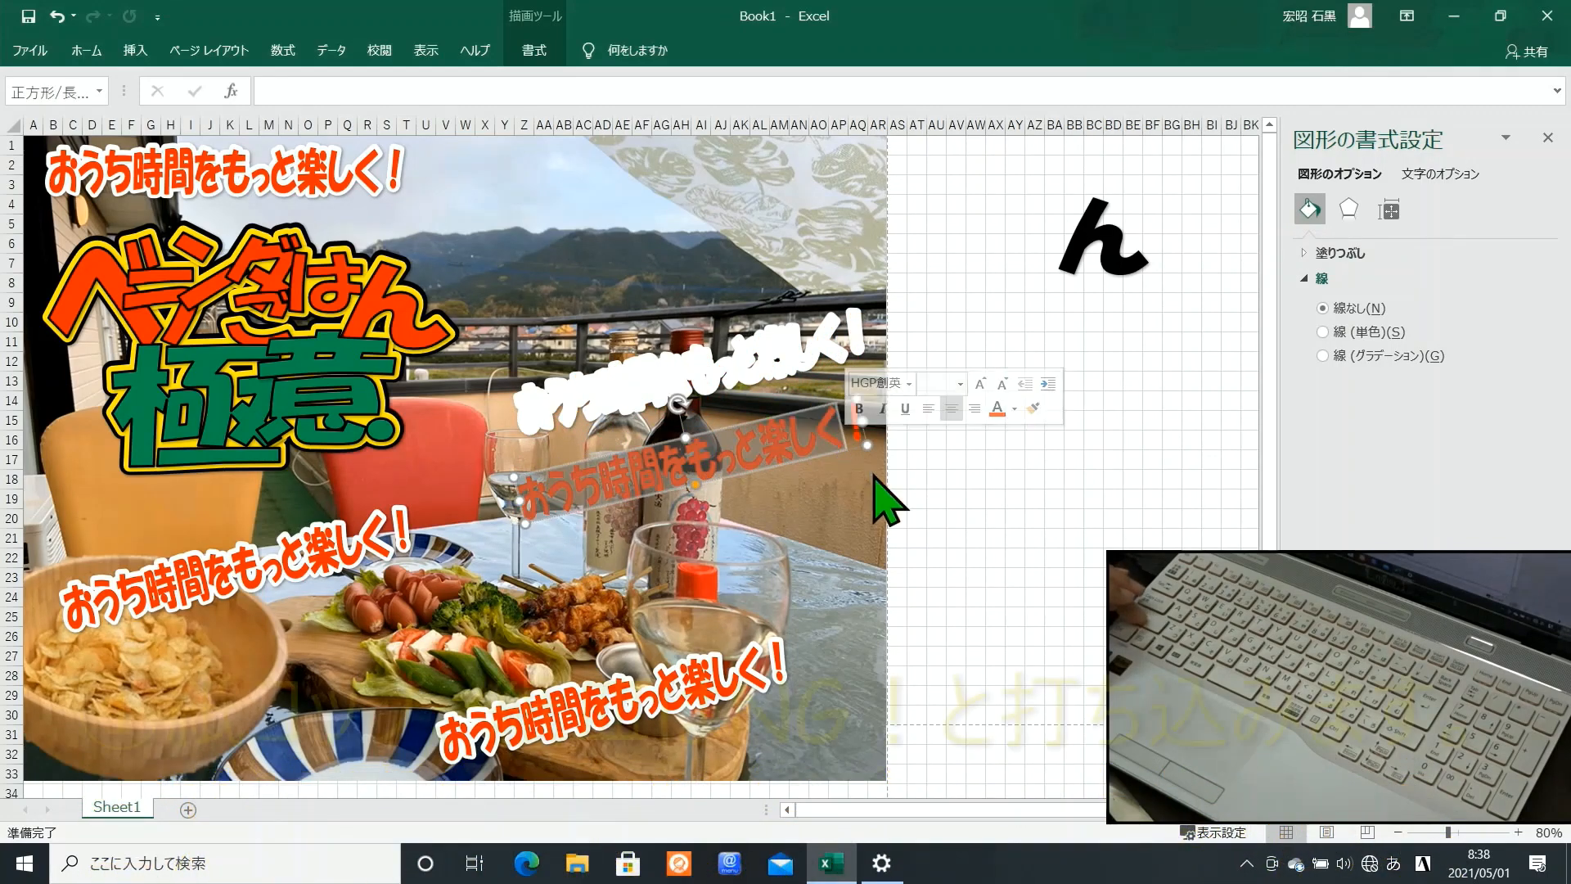
pyautogui.write('1')
pyautogui.press('space')
pyautogui.press('space')
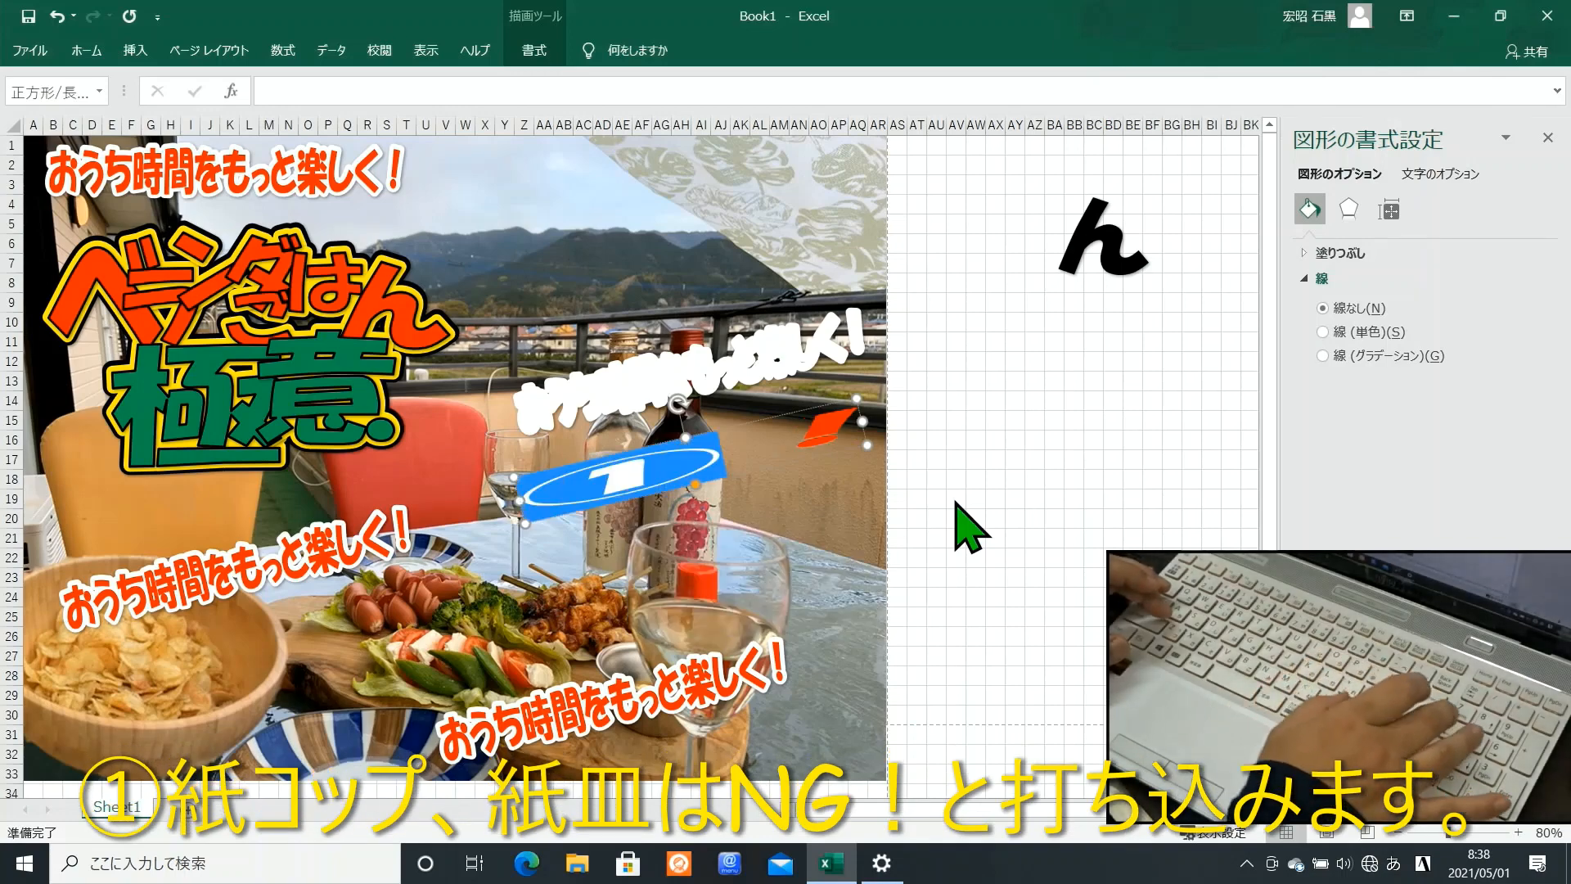
pyautogui.press('Return')
pyautogui.write('かみ')
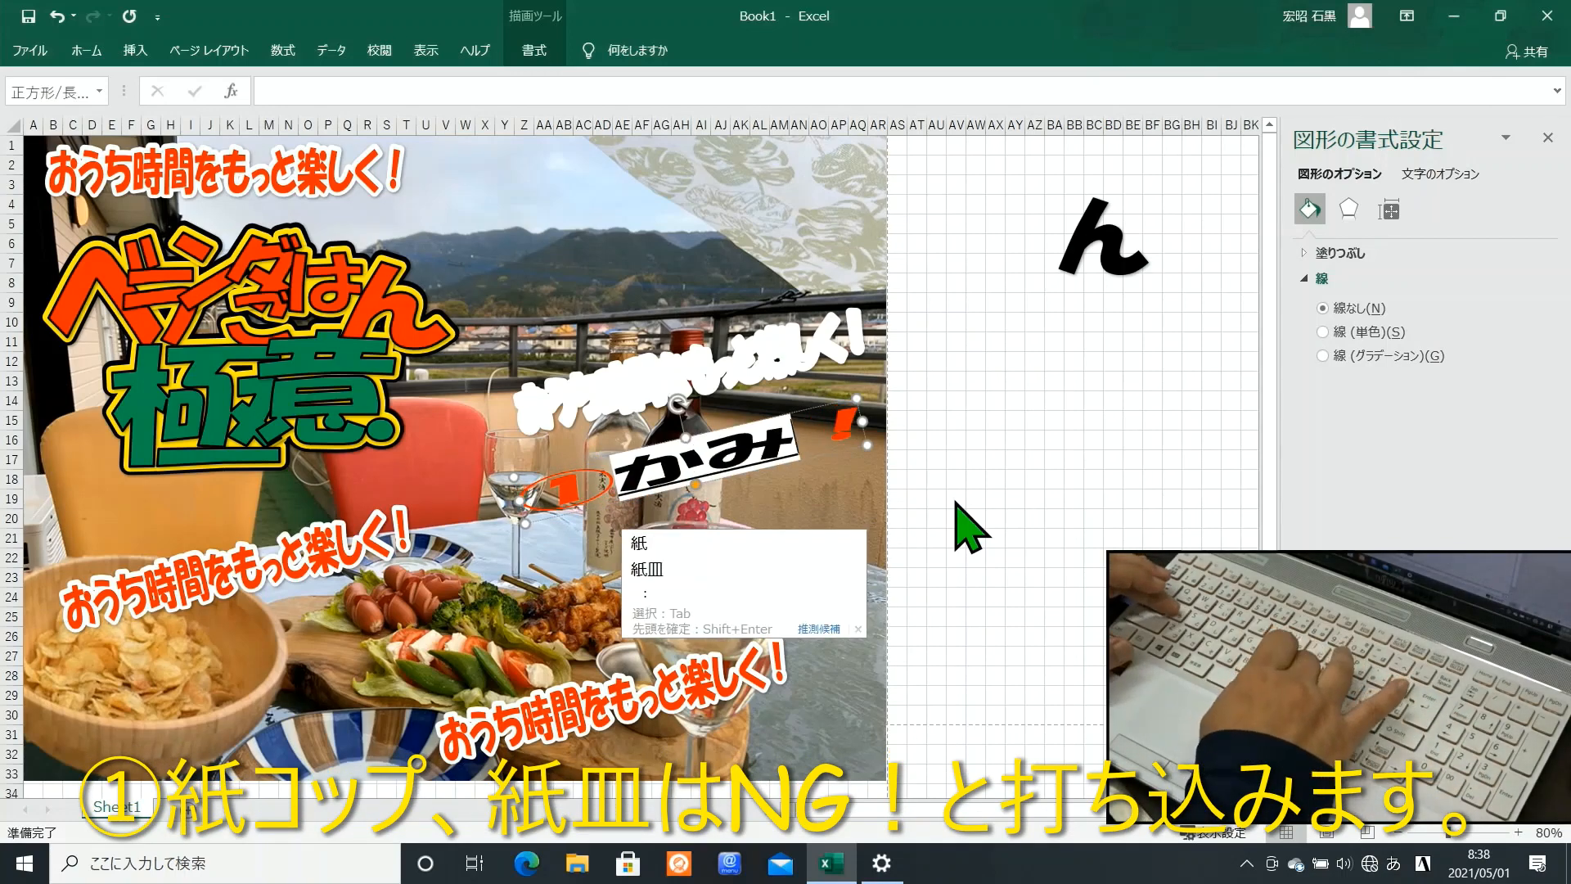
pyautogui.write('こっぷ、かみさらは')
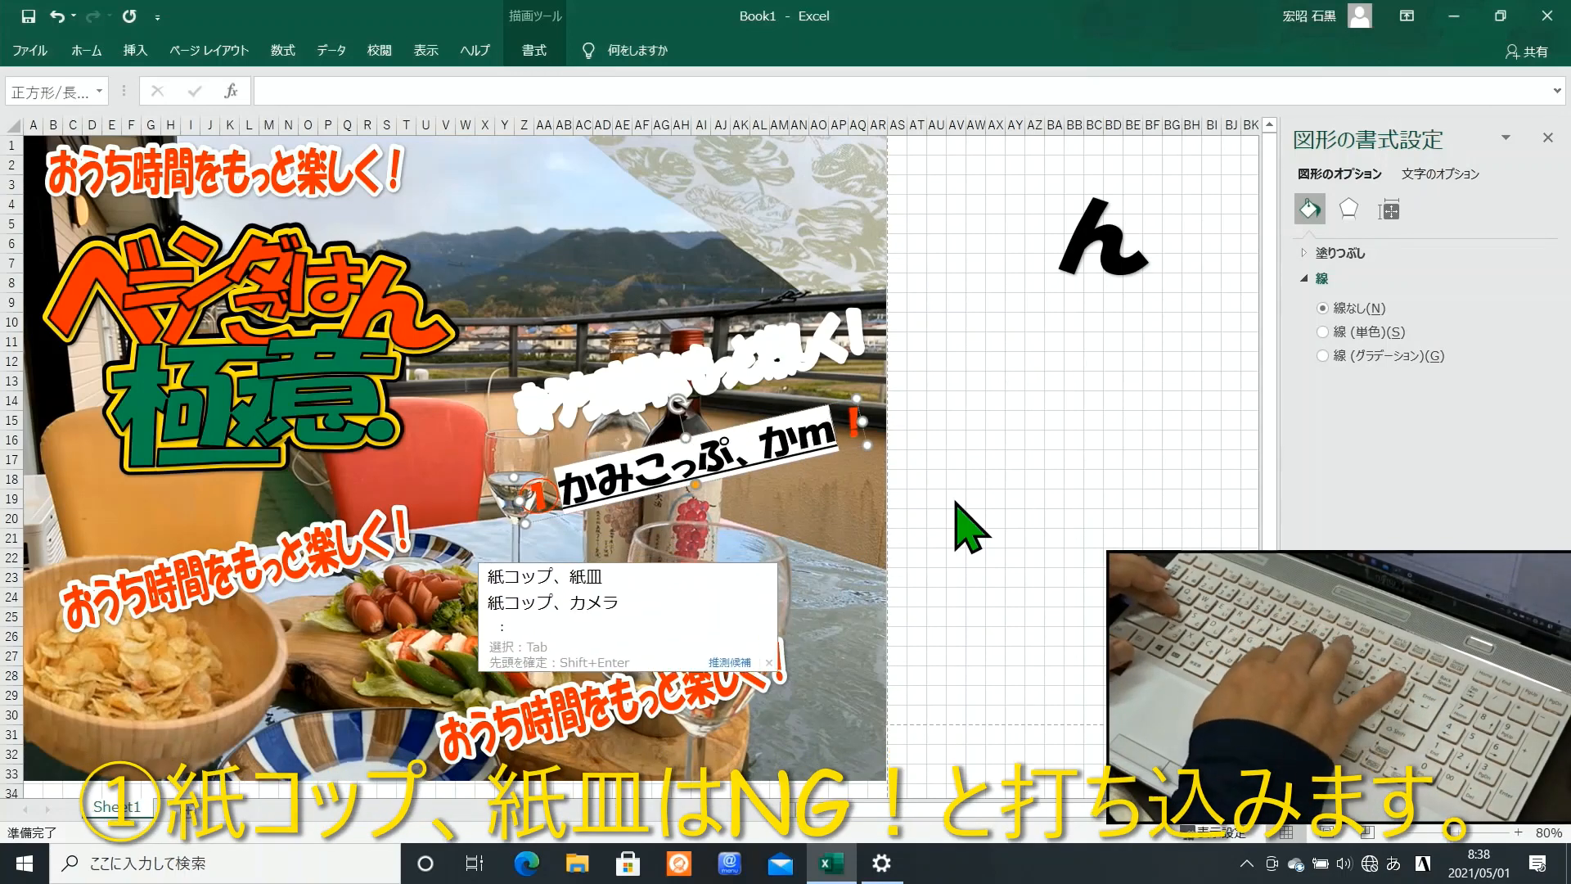
pyautogui.press('space')
pyautogui.press('Return')
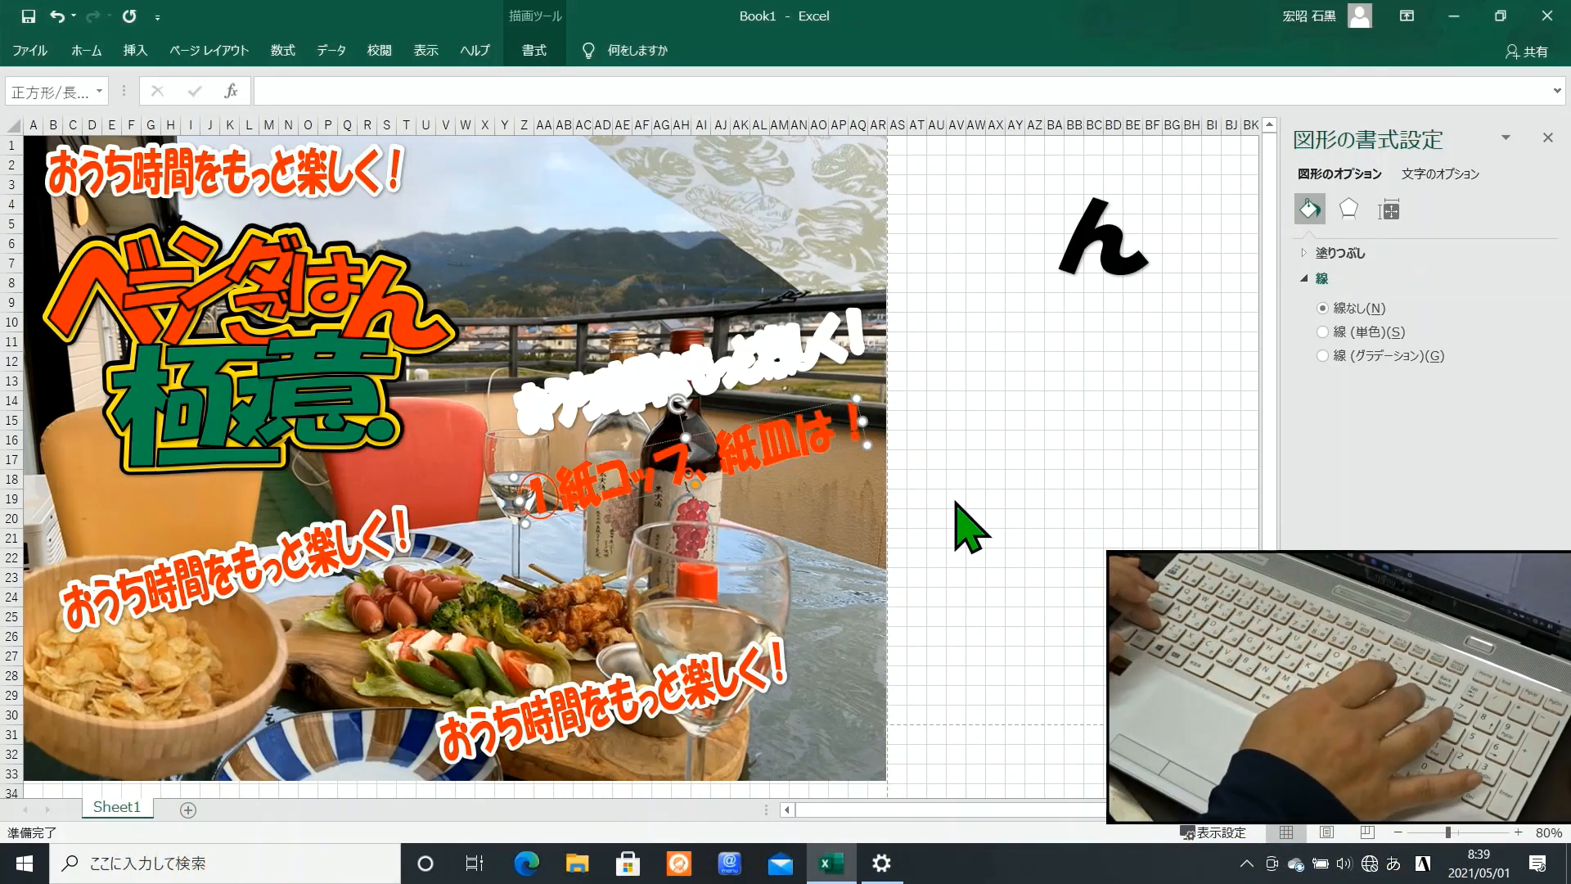
pyautogui.write('NG')
pyautogui.press('Return')
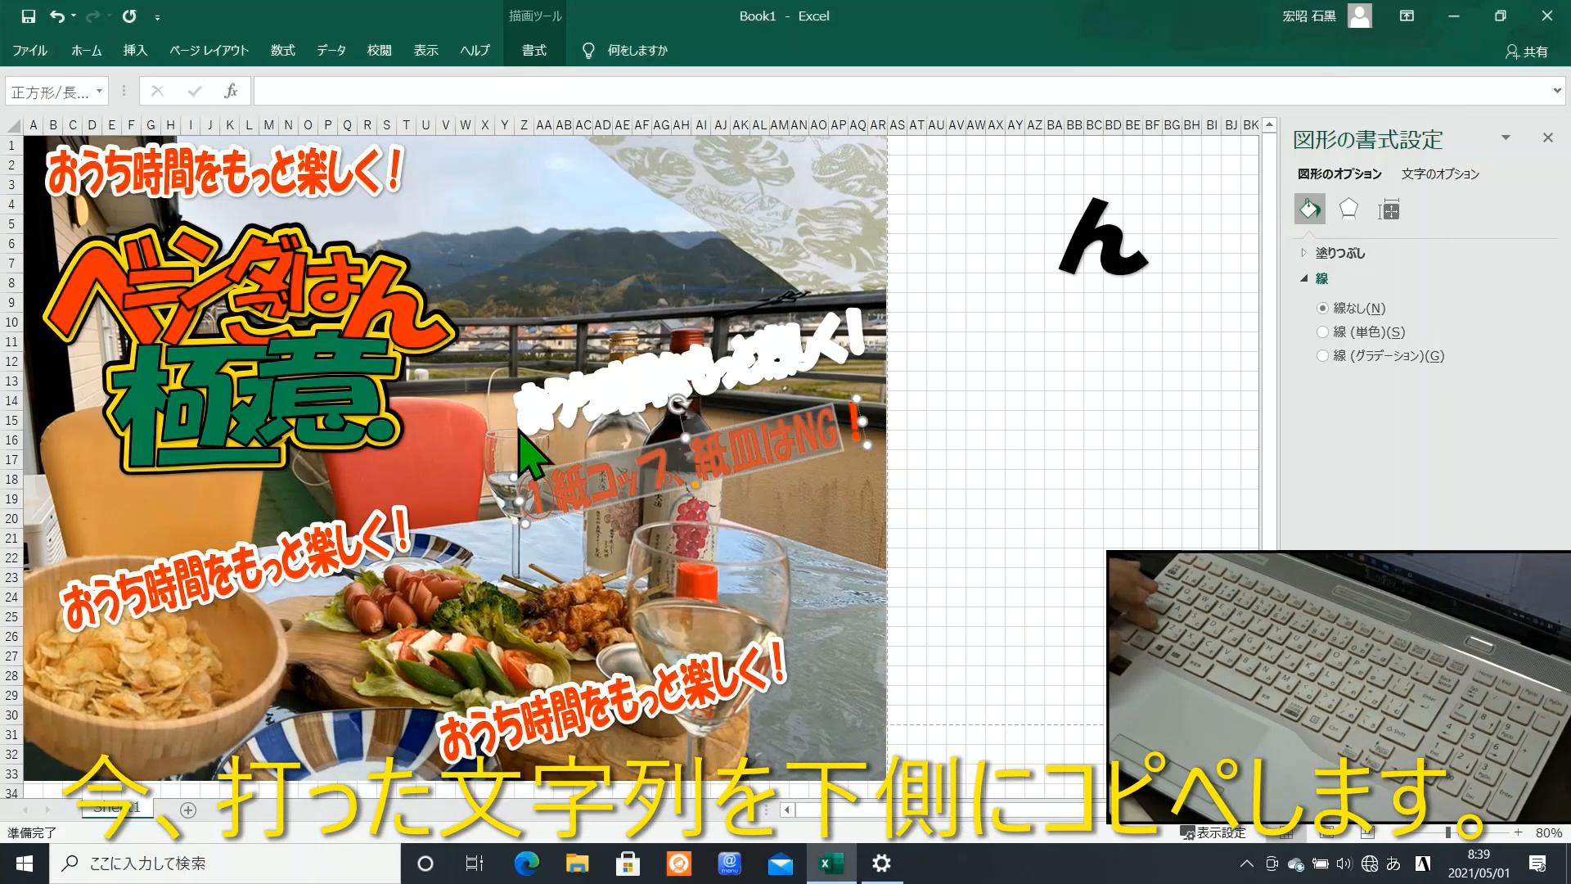
# Step: Copy the ①紙コップ、紙皿はNG wording into the matching white layer, replacing the text before its exclamation mark
pyautogui.click(90, 50)
pyautogui.click(548, 405)
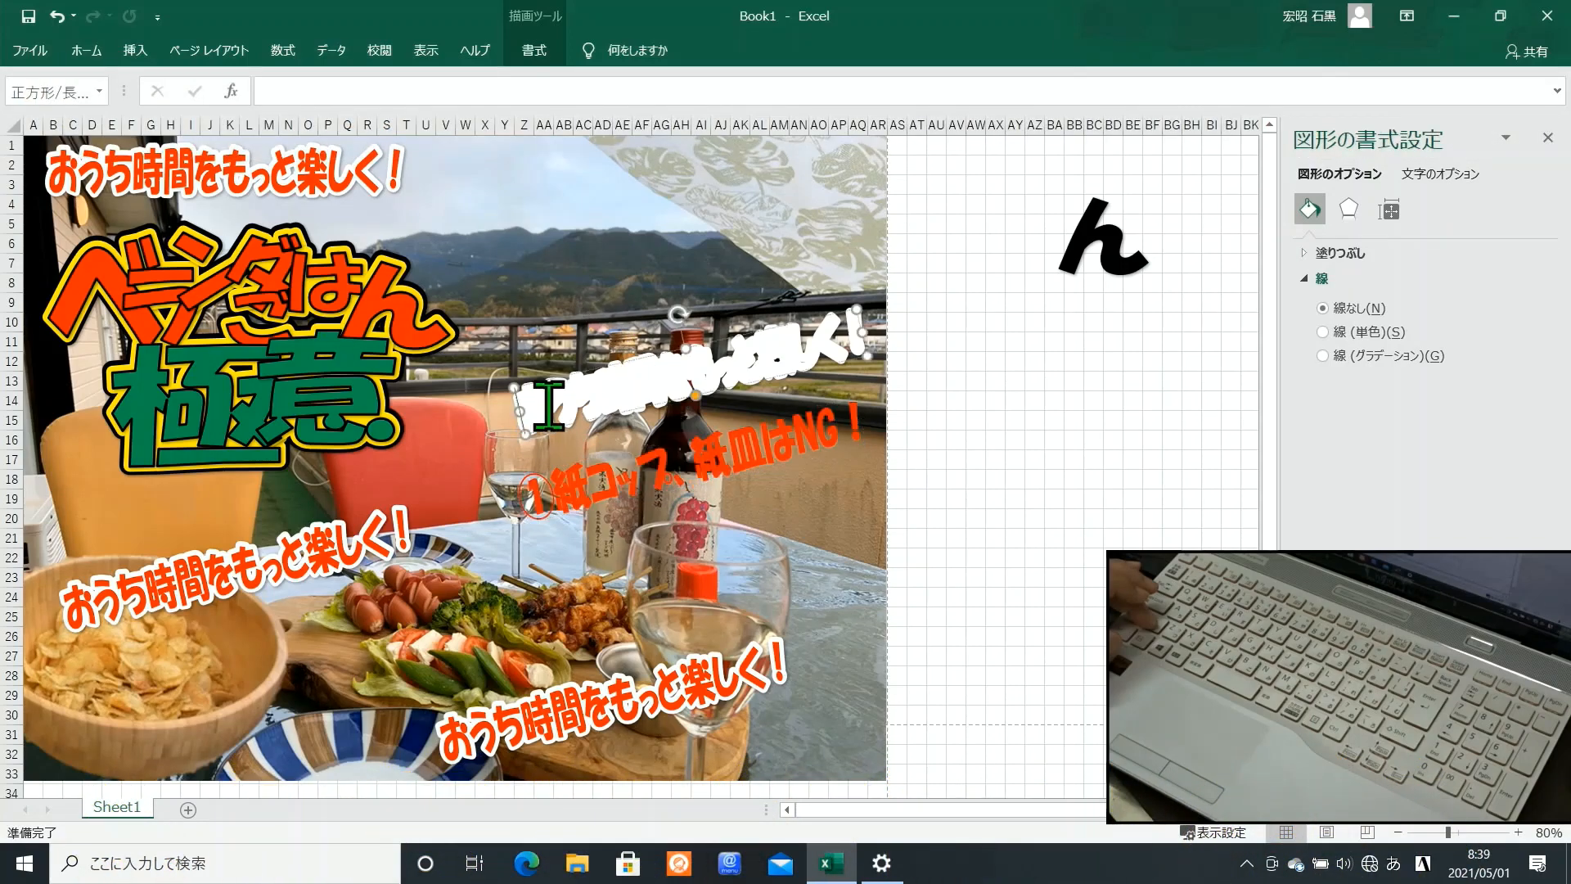
pyautogui.click(90, 54)
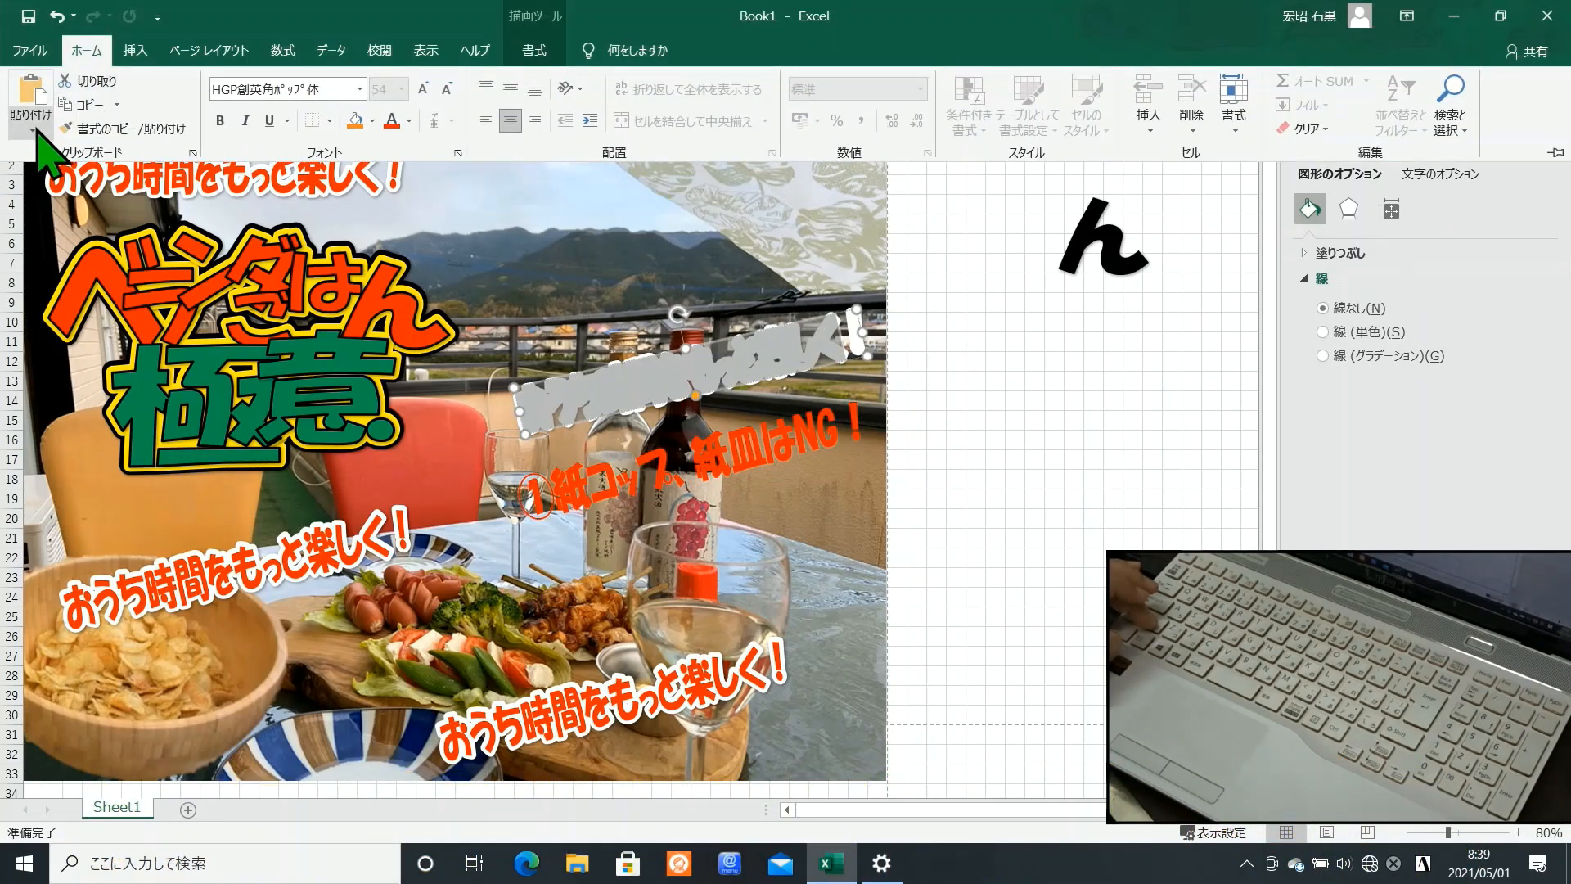
pyautogui.click(34, 128)
pyautogui.click(92, 181)
# Step: Lay the red ①紙コップ、紙皿はNG！ text exactly over its white layer
pyautogui.click(785, 437)
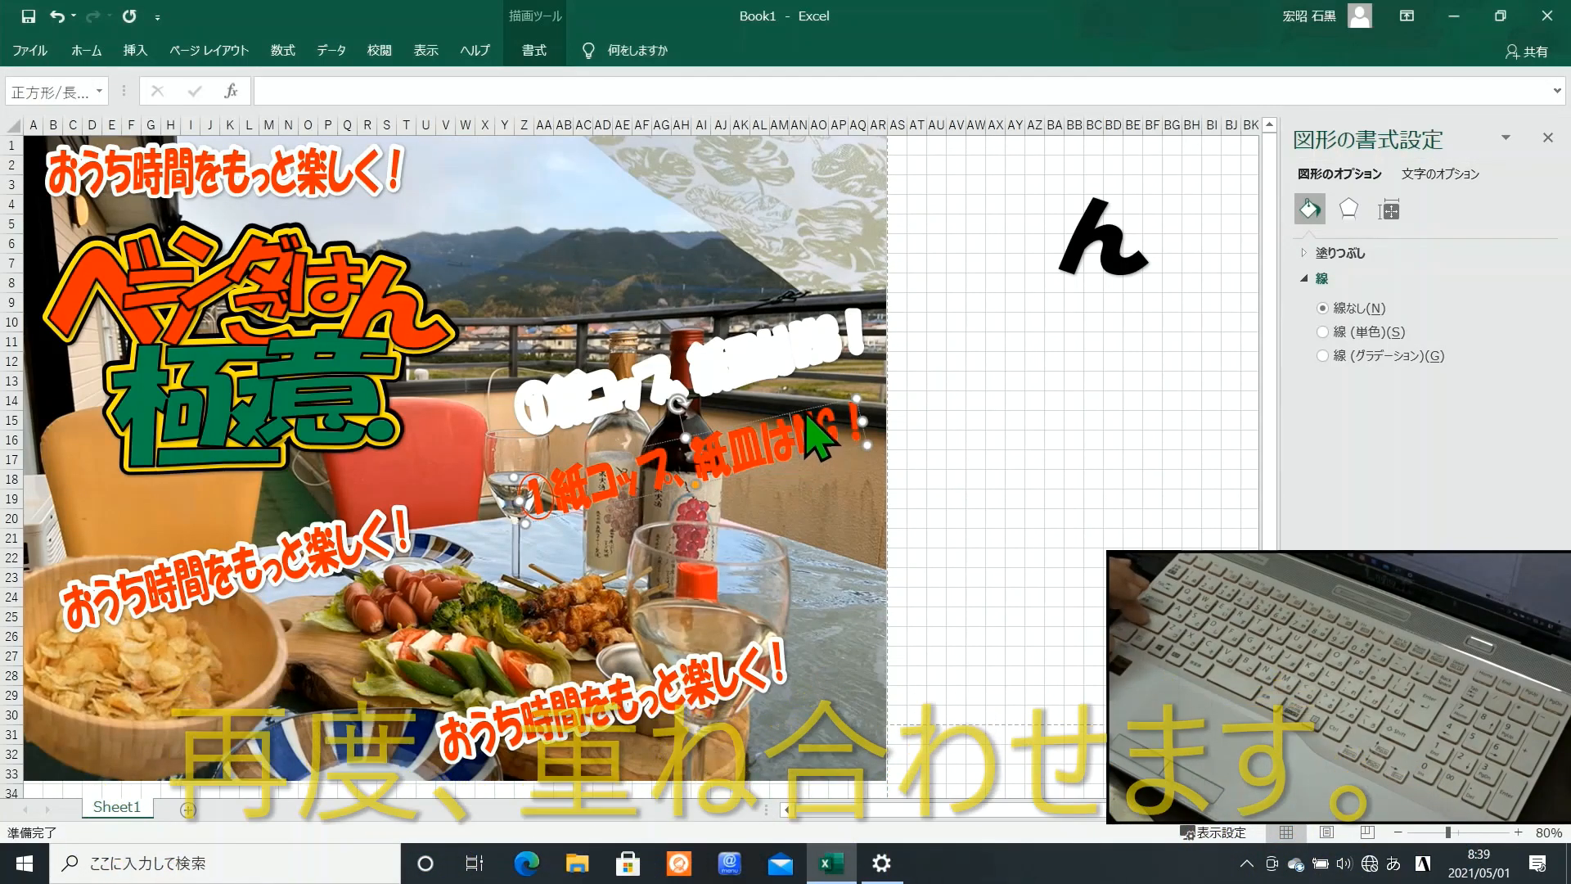
pyautogui.moveTo(785, 436); pyautogui.dragTo(797, 313)
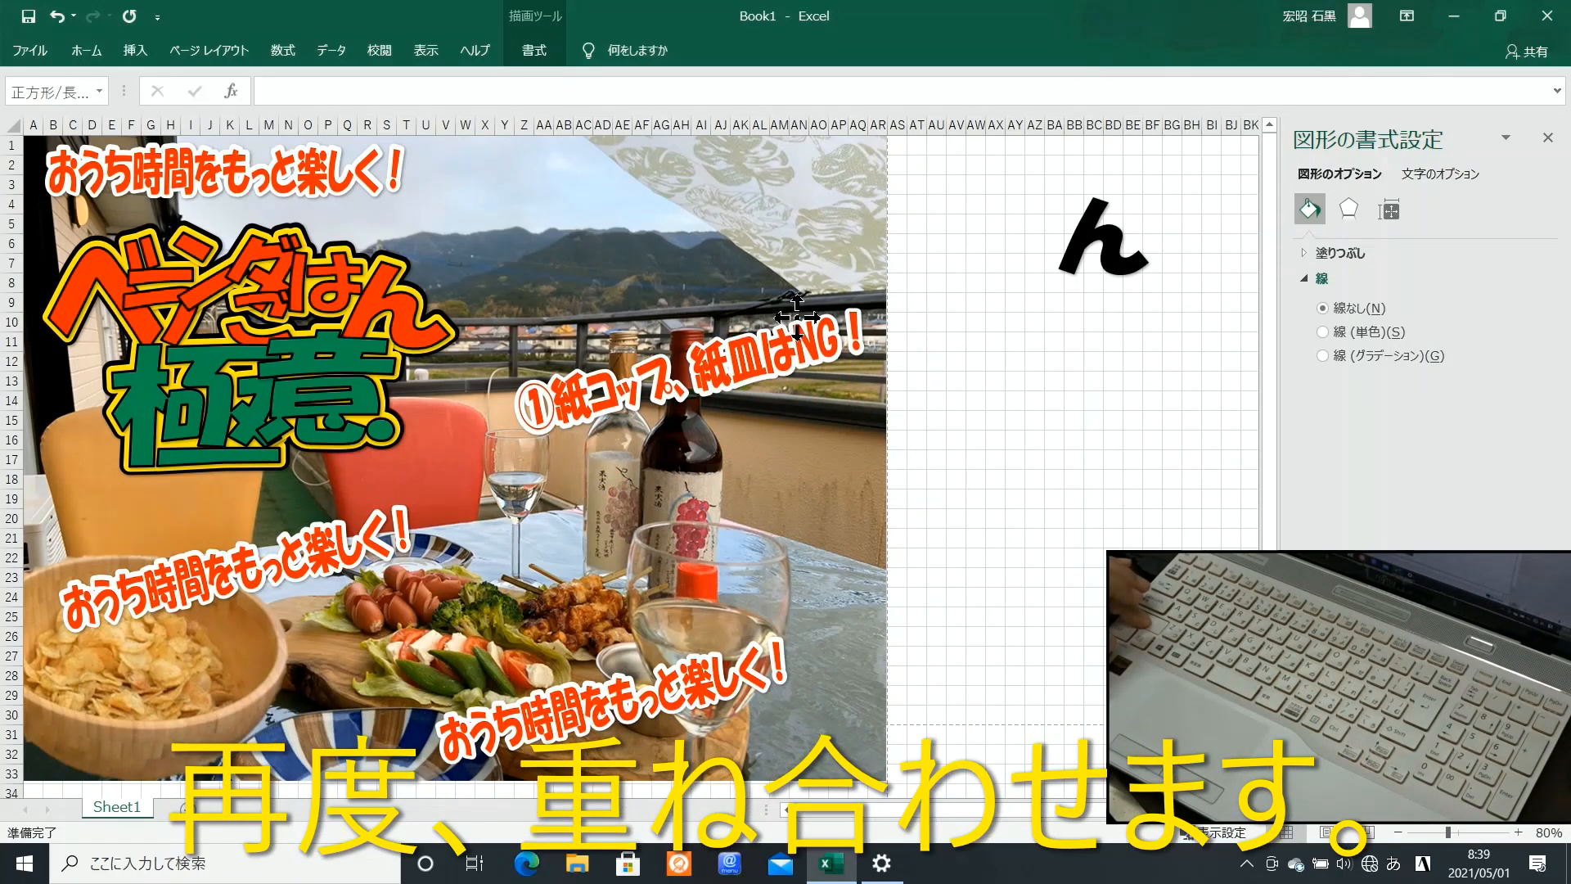
pyautogui.moveTo(798, 314); pyautogui.dragTo(798, 315)
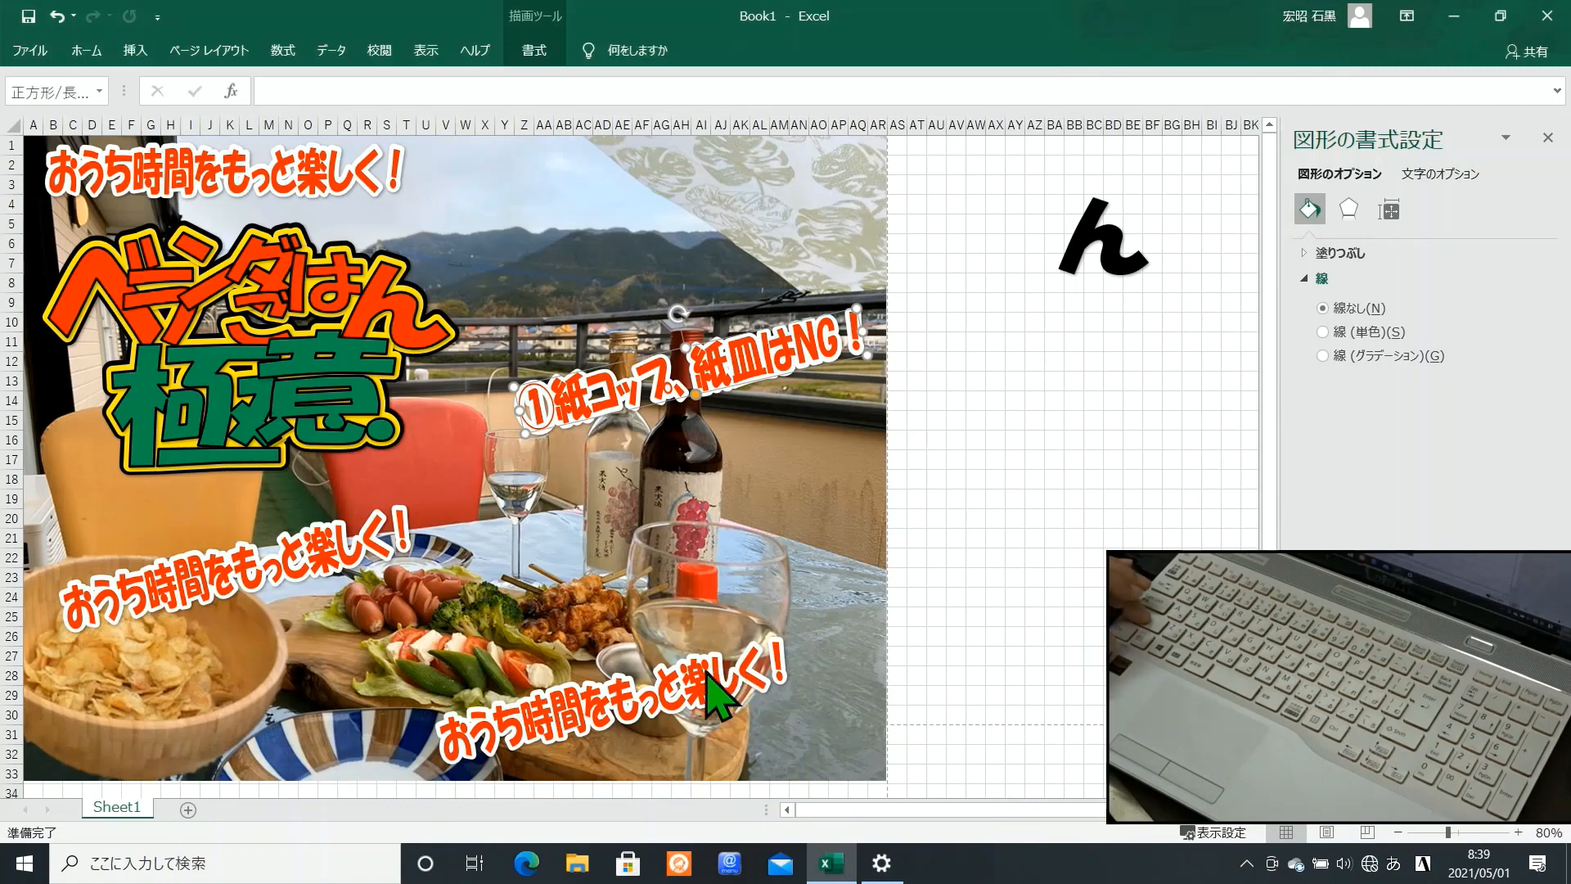
# Step: Separate the red layer of the copy over the cutting board upward and change its wording before the exclamation mark to ②お料理はカッティングボードに
pyautogui.moveTo(770, 676); pyautogui.dragTo(770, 591)
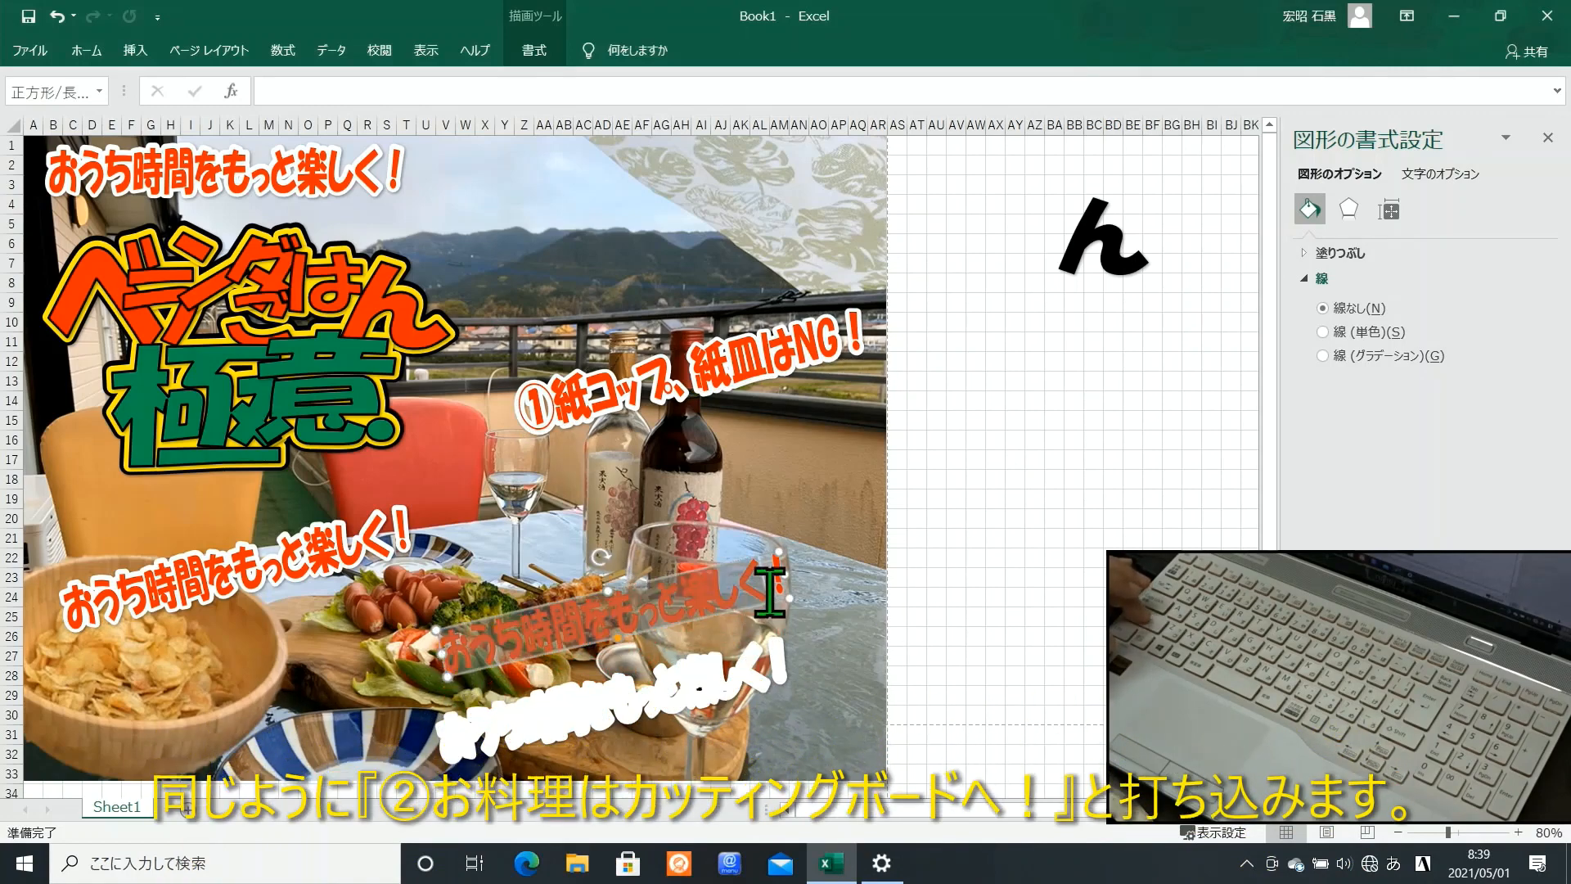
pyautogui.write('②おりょうりｈ！')
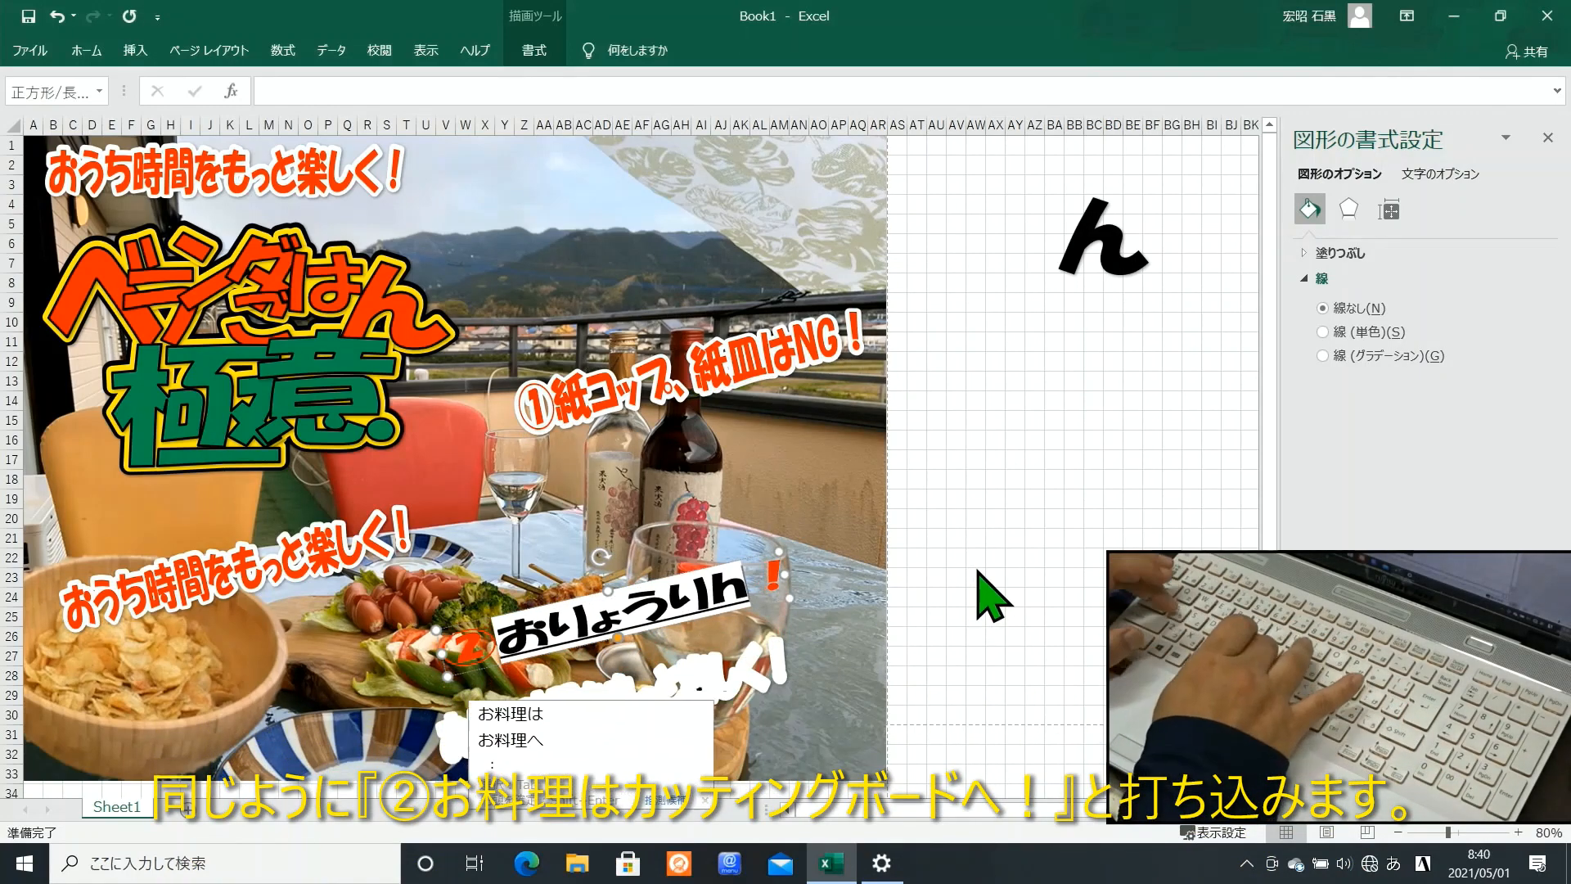
pyautogui.write('は')
pyautogui.press('space')
pyautogui.write('かってぃんぐぼー')
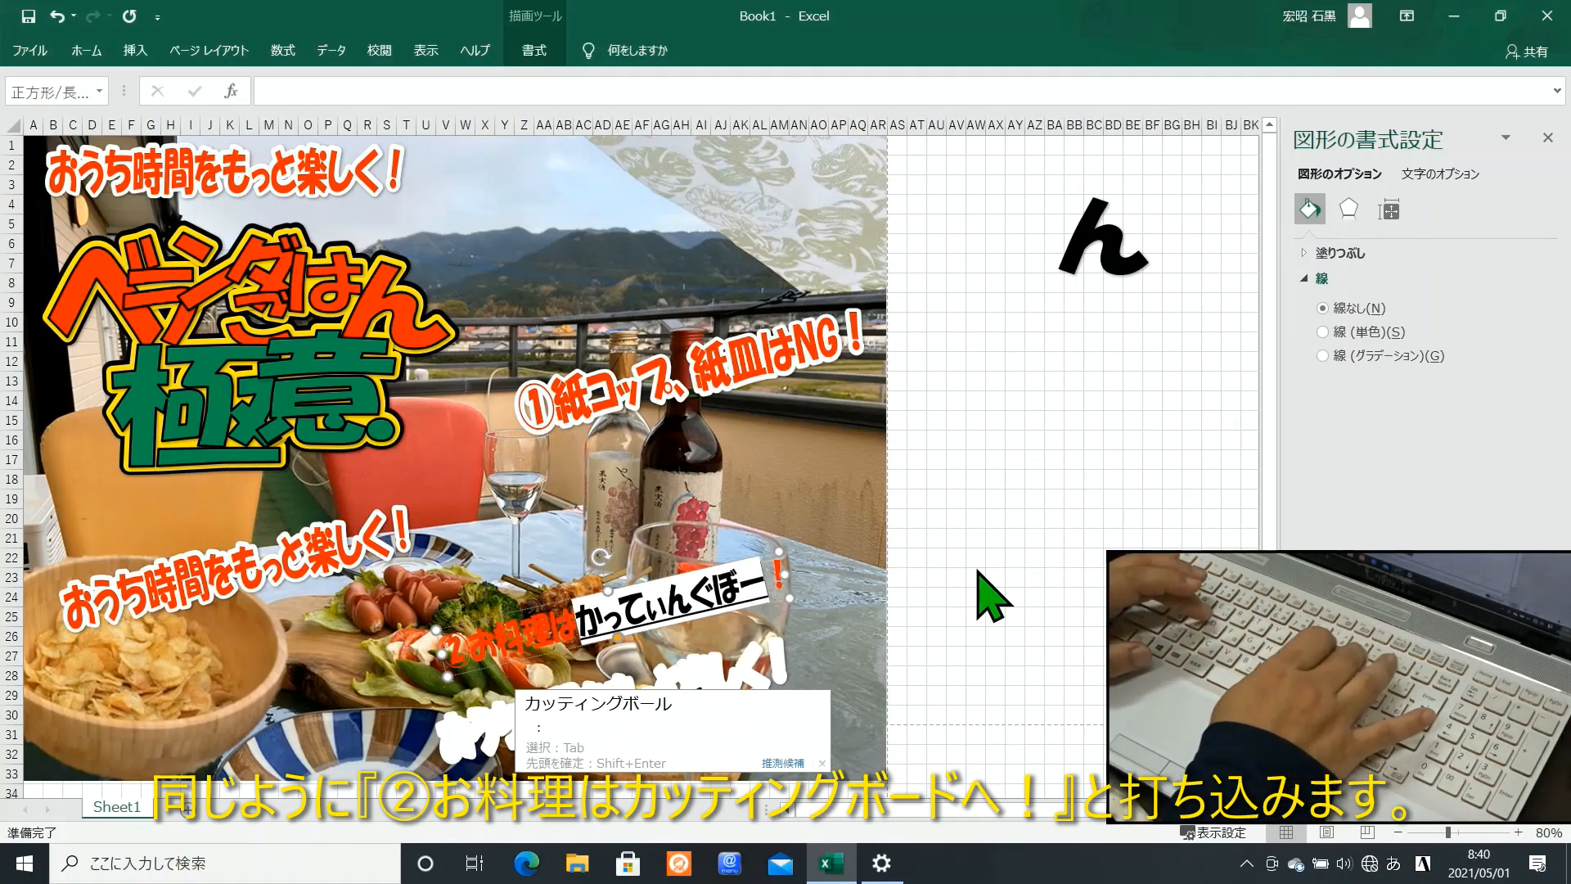
pyautogui.write('どに')
pyautogui.press('space')
pyautogui.press('Return')
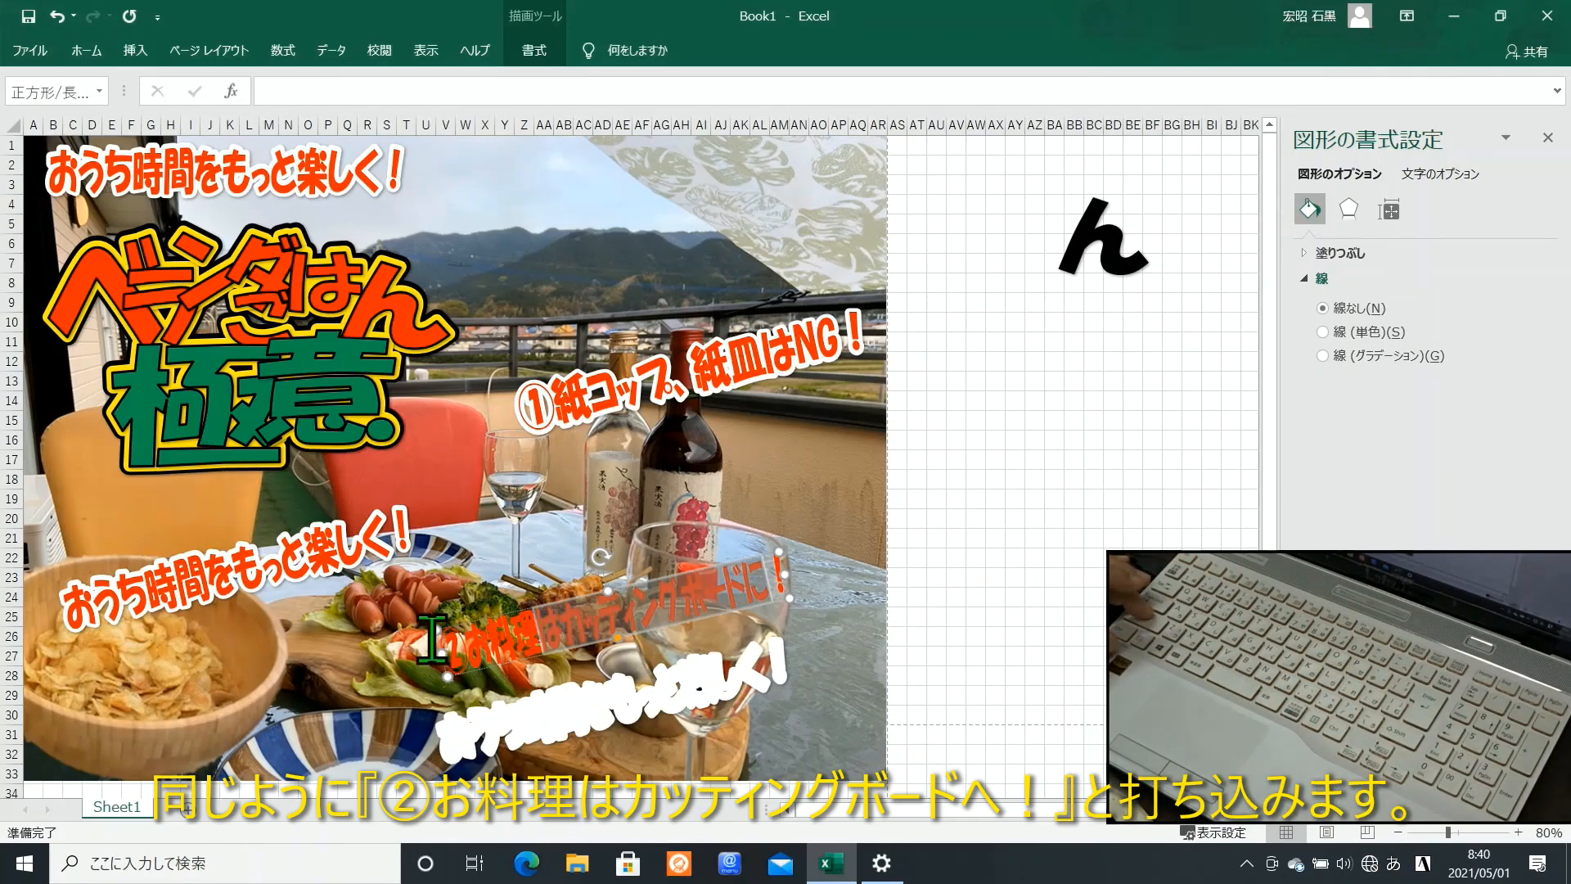
# Step: Copy the ②お料理はカッティングボードに wording into the white layer beneath it, replacing the text before its exclamation mark
pyautogui.click(86, 50)
pyautogui.click(498, 718)
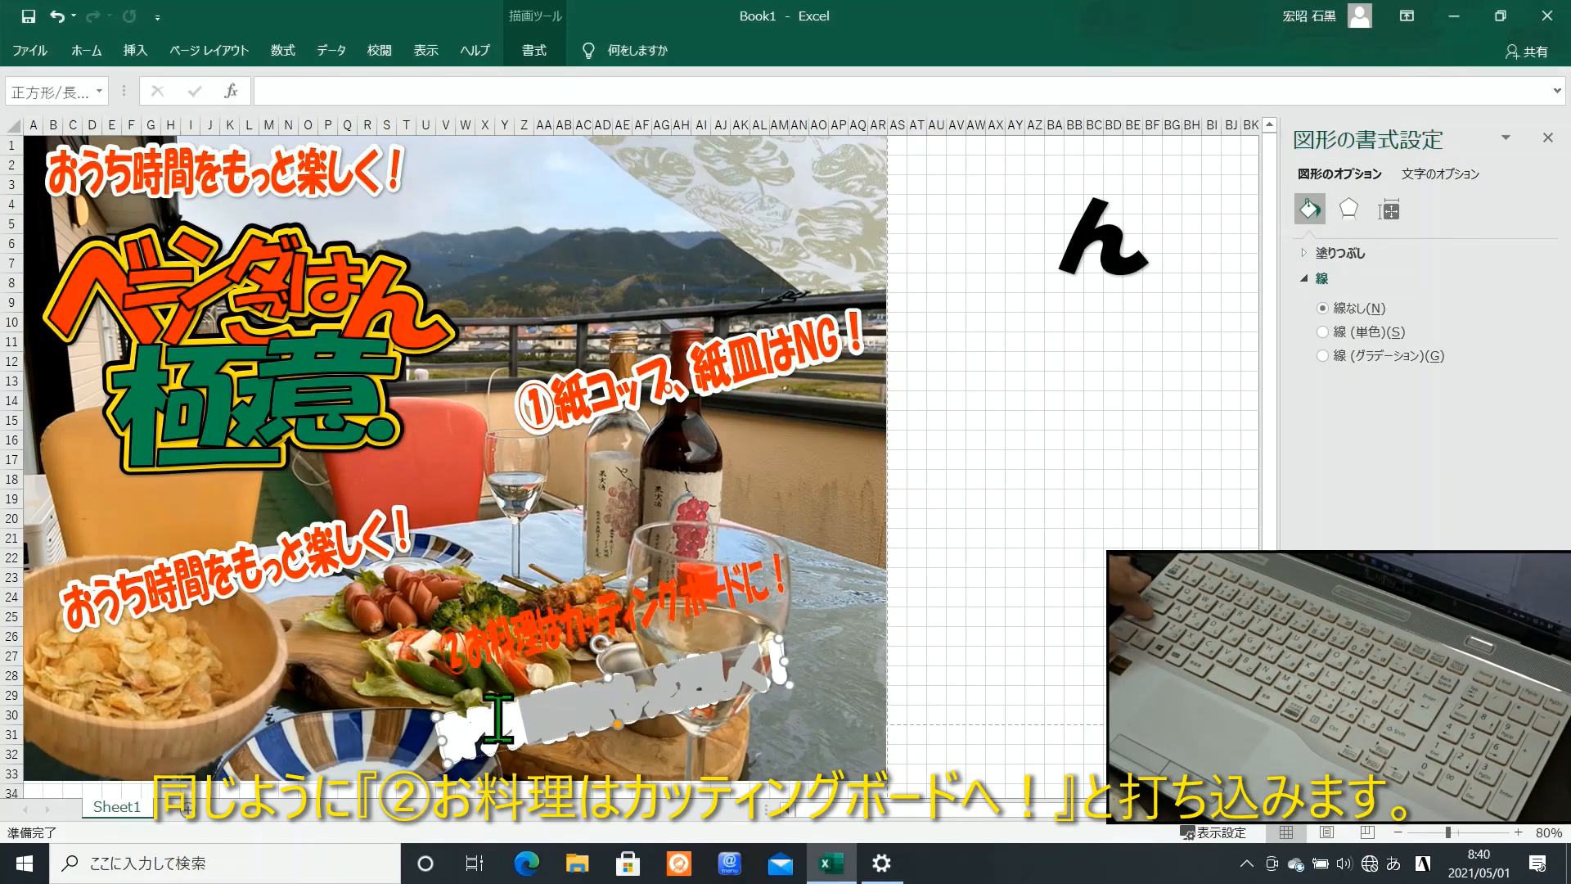
pyautogui.click(86, 51)
pyautogui.click(38, 128)
pyautogui.click(59, 180)
# Step: Lay the red ②お料理はカッティングボードに！ text exactly over its white layer and deselect it
pyautogui.click(661, 596)
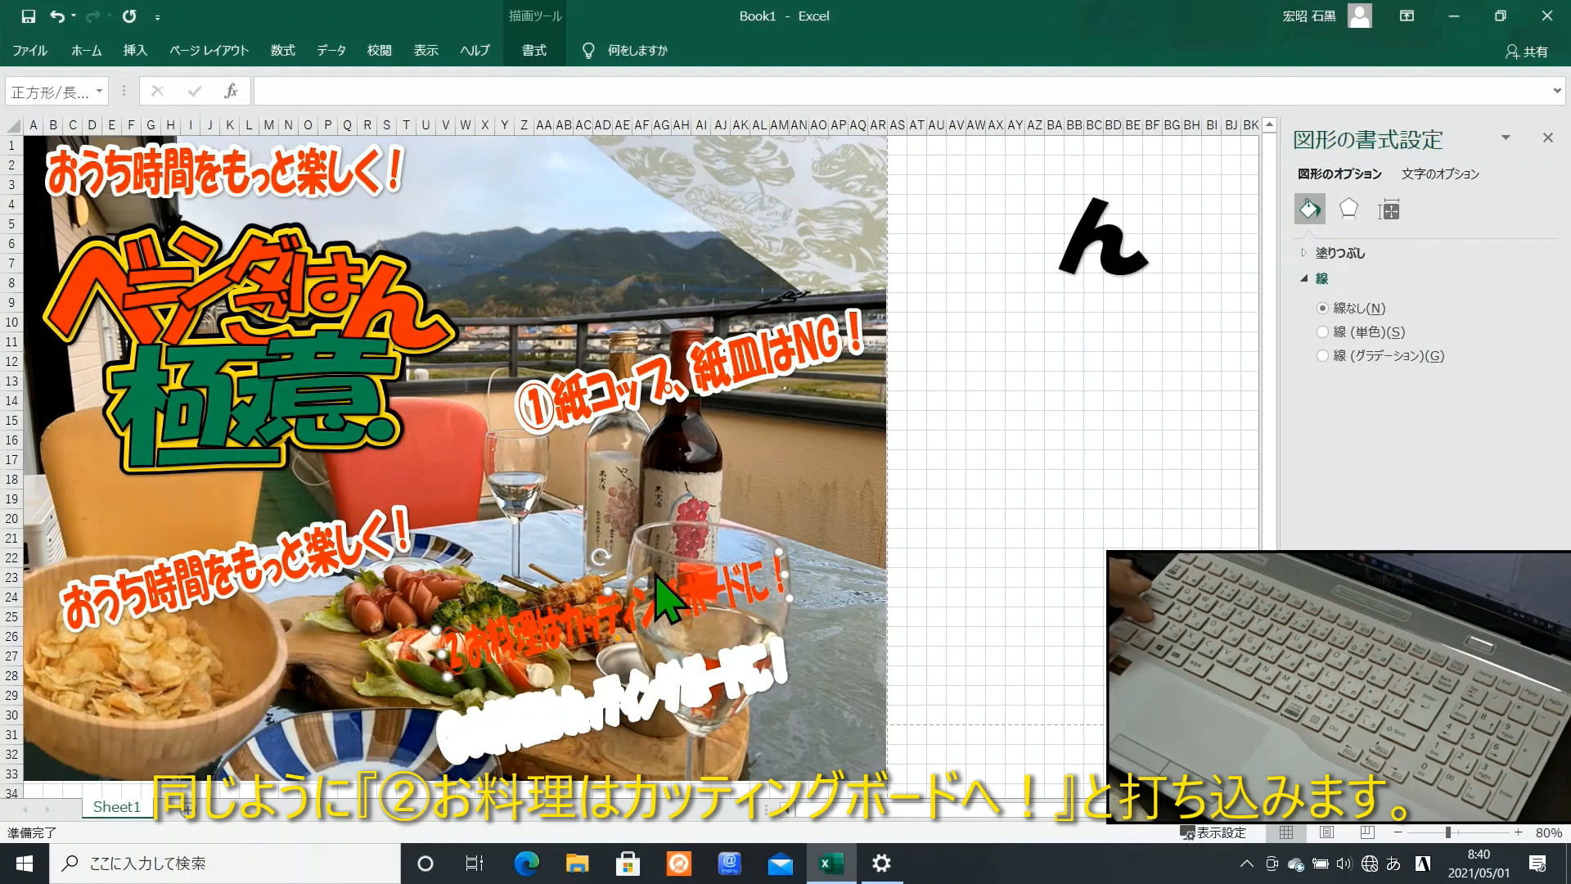
pyautogui.moveTo(747, 562); pyautogui.dragTo(745, 644)
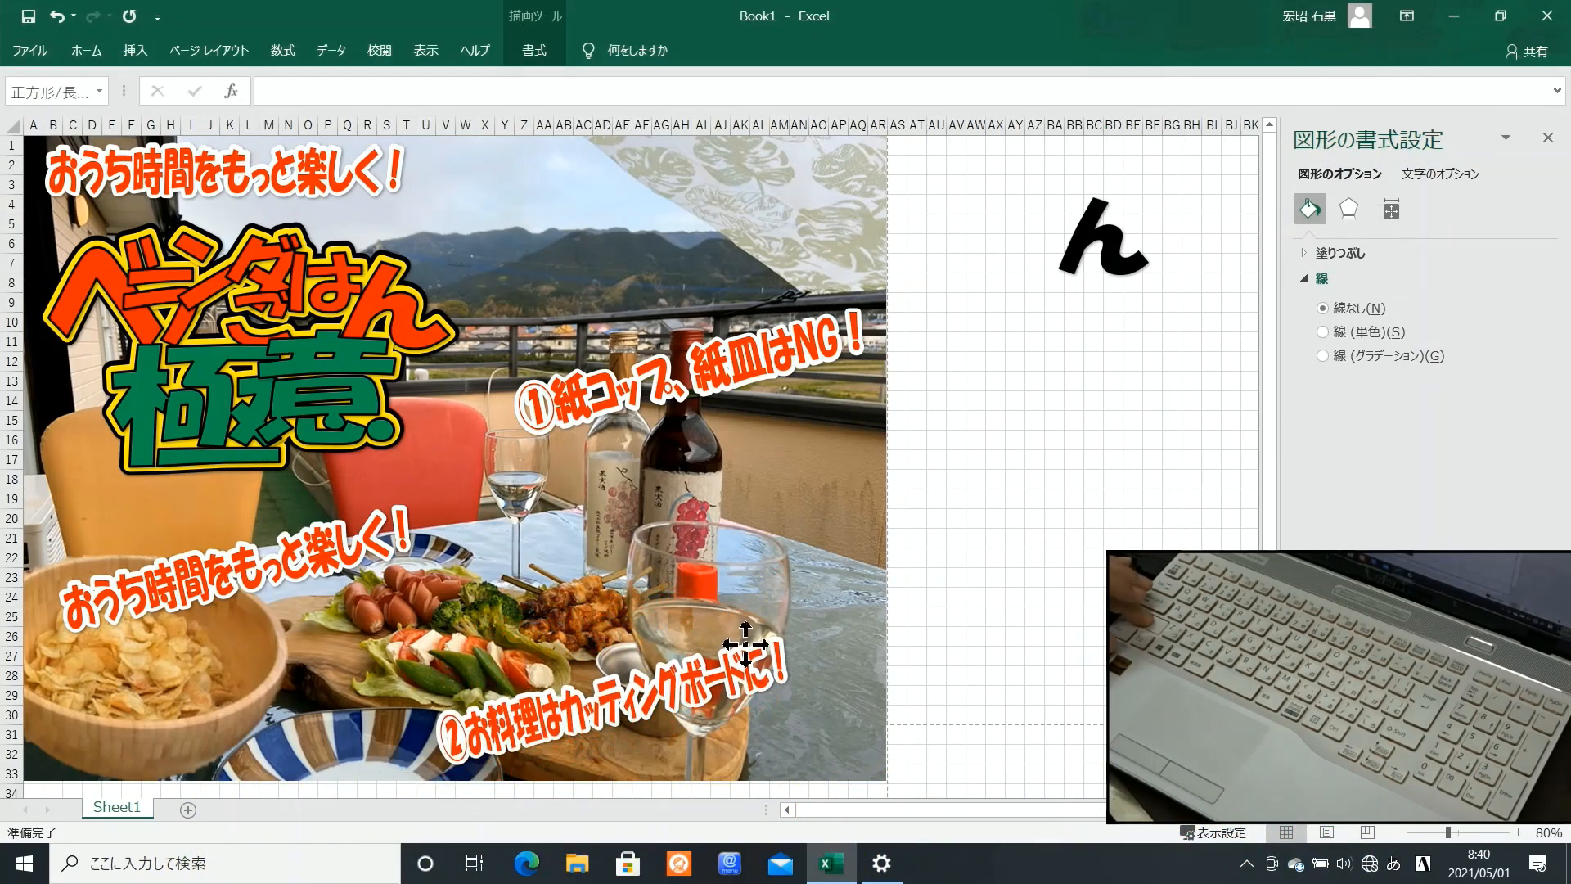
pyautogui.click(986, 616)
# Step: Separate the red layer of the copy over the chip bowl downward and replace its wording before the exclamation mark with ③スナック菓子も
pyautogui.click(290, 556)
pyautogui.moveTo(290, 537); pyautogui.dragTo(282, 619)
pyautogui.moveTo(74, 689); pyautogui.dragTo(393, 642)
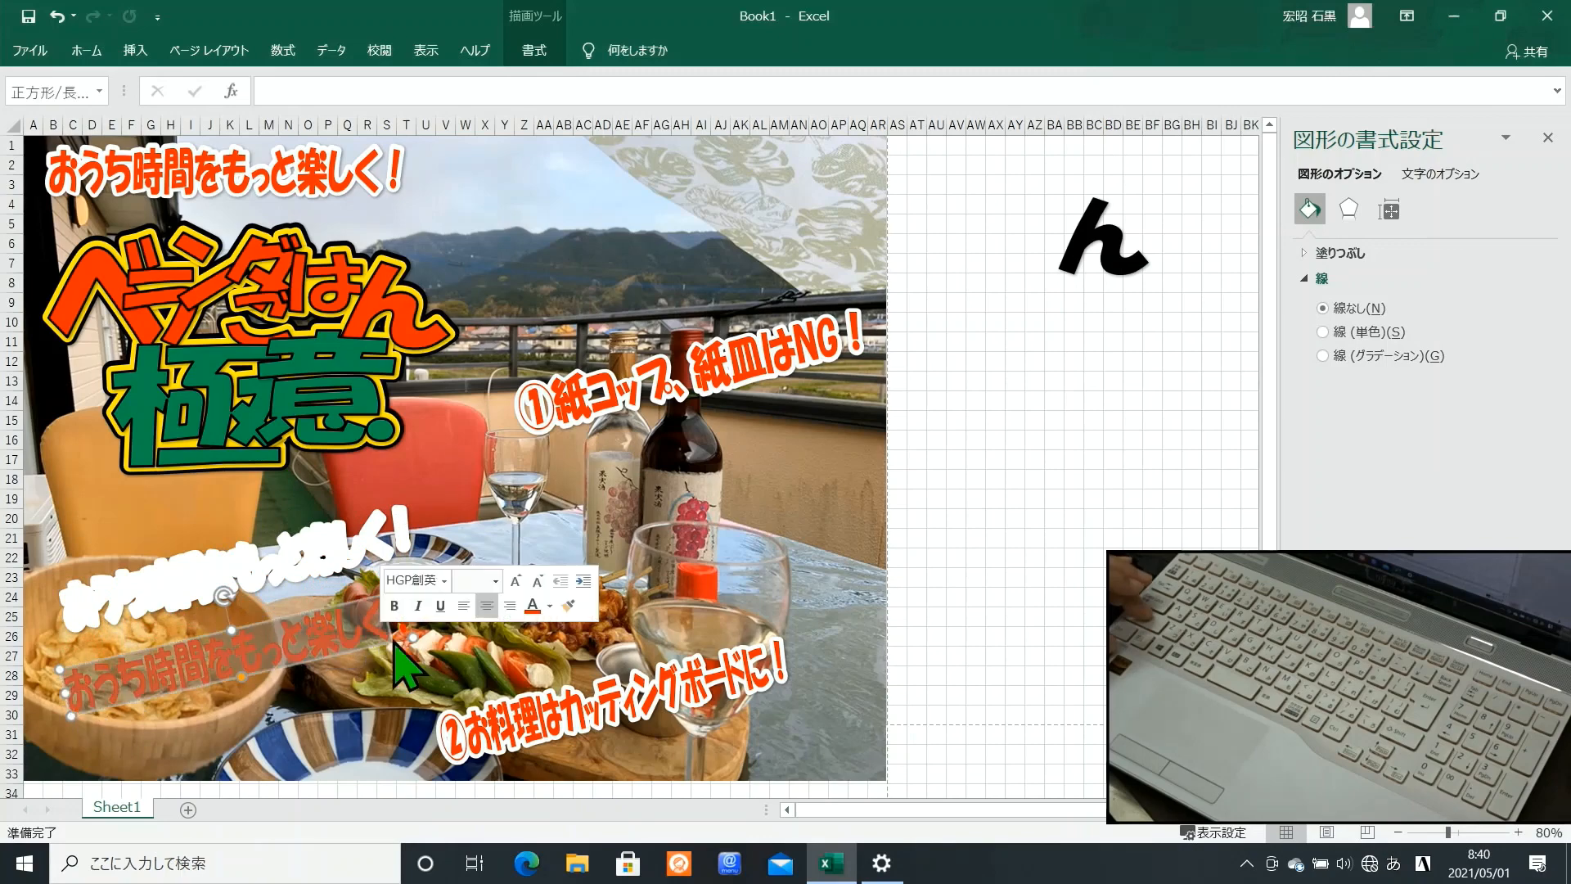
pyautogui.write('③')
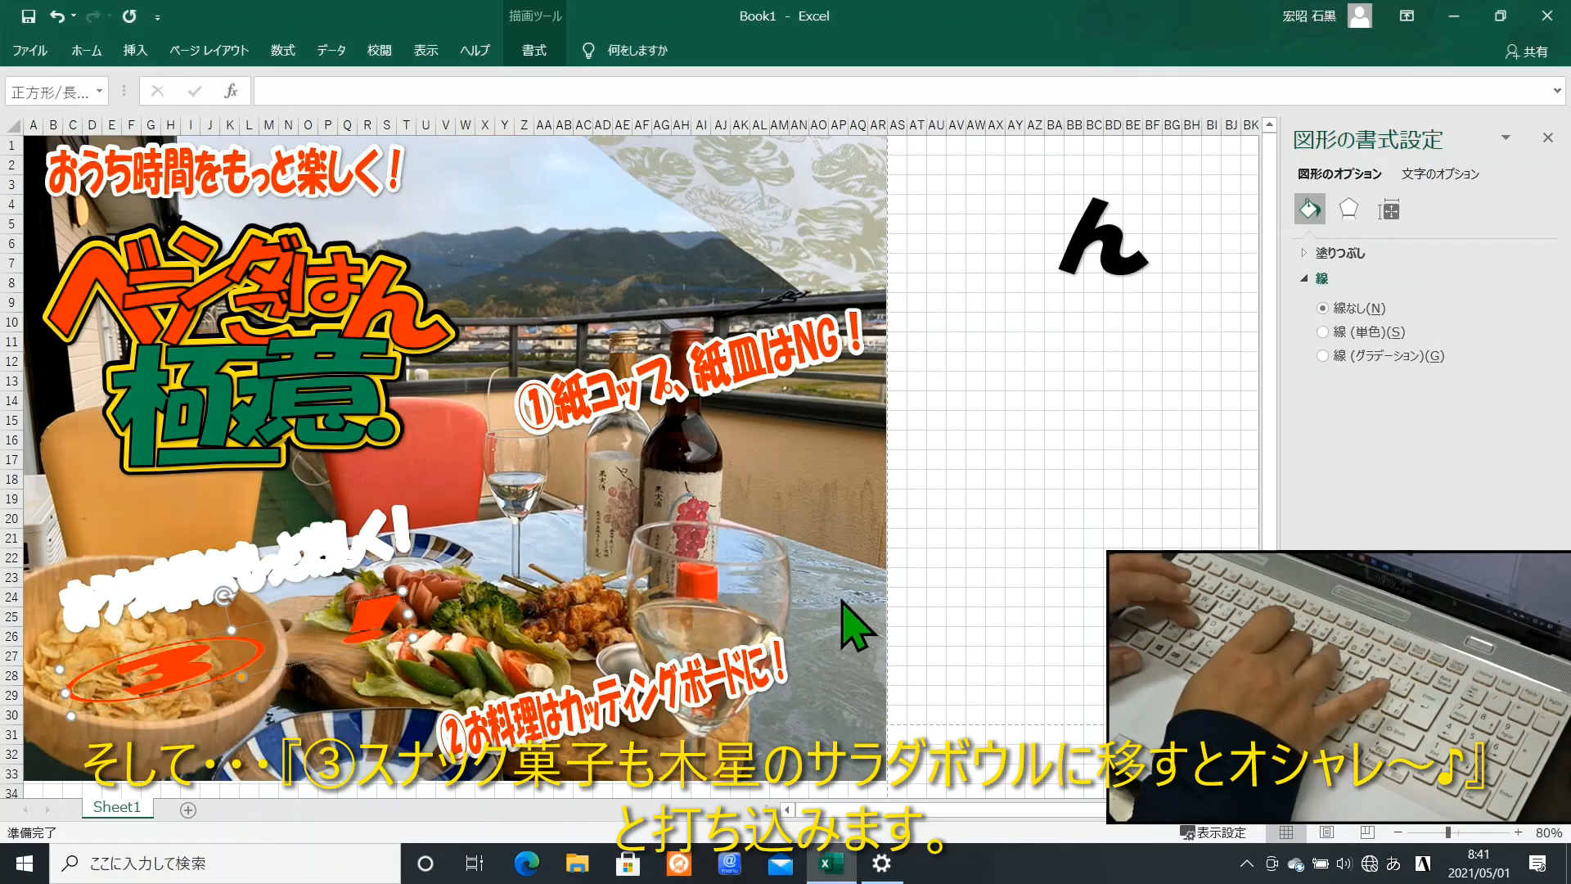
pyautogui.write('スナック菓子も！')
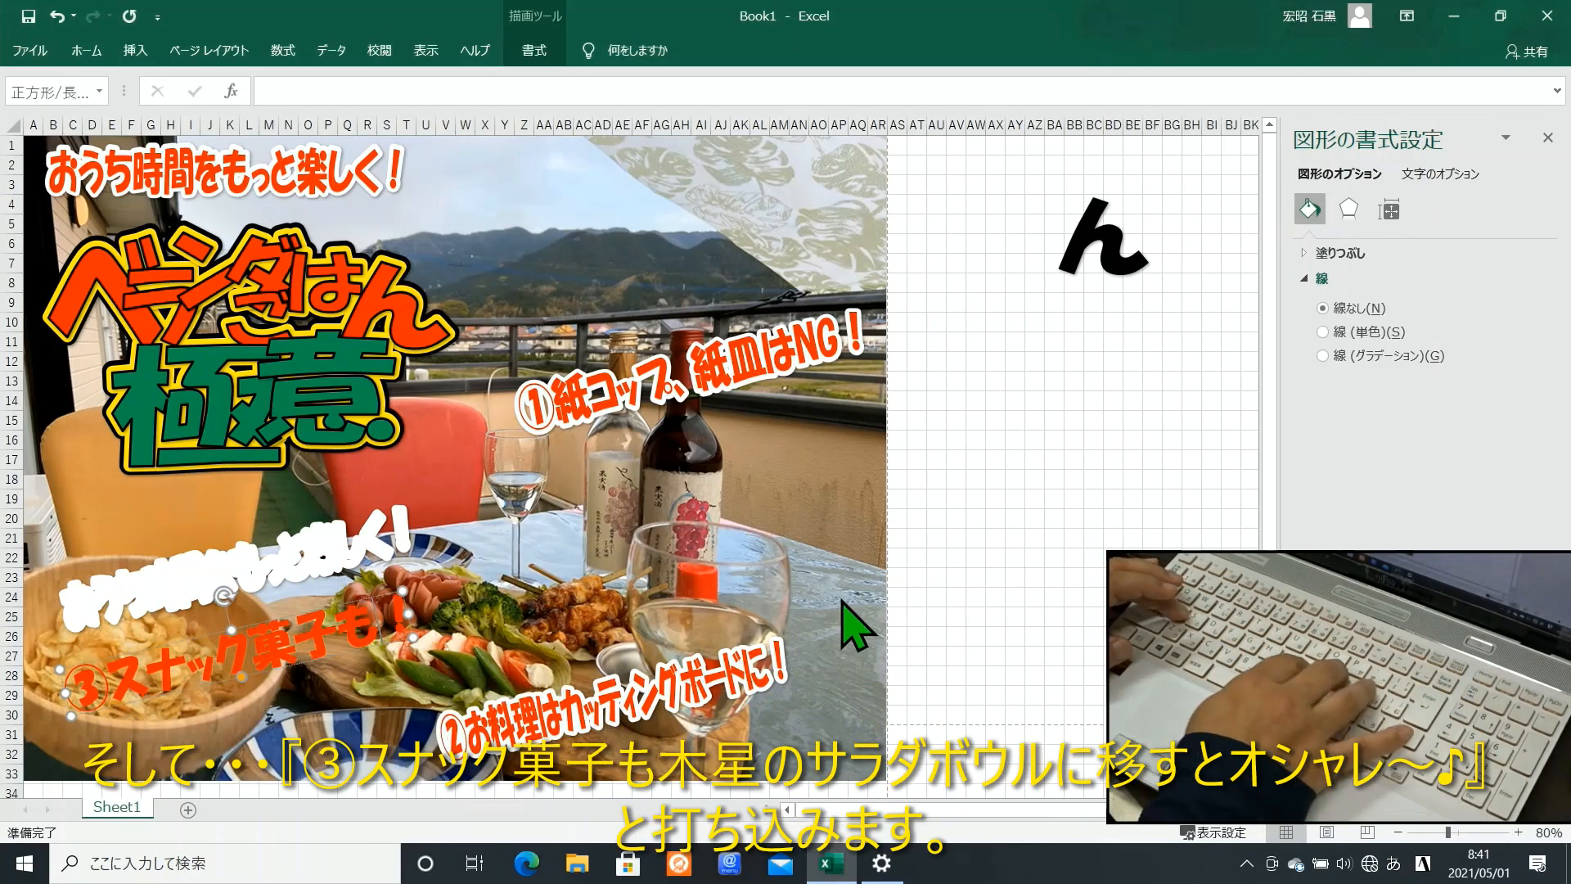
# Step: Continue the red ③スナック菓子も text with 木製のサラダボウルに移すとオシャレ～
pyautogui.write('もくせいのさらだ')
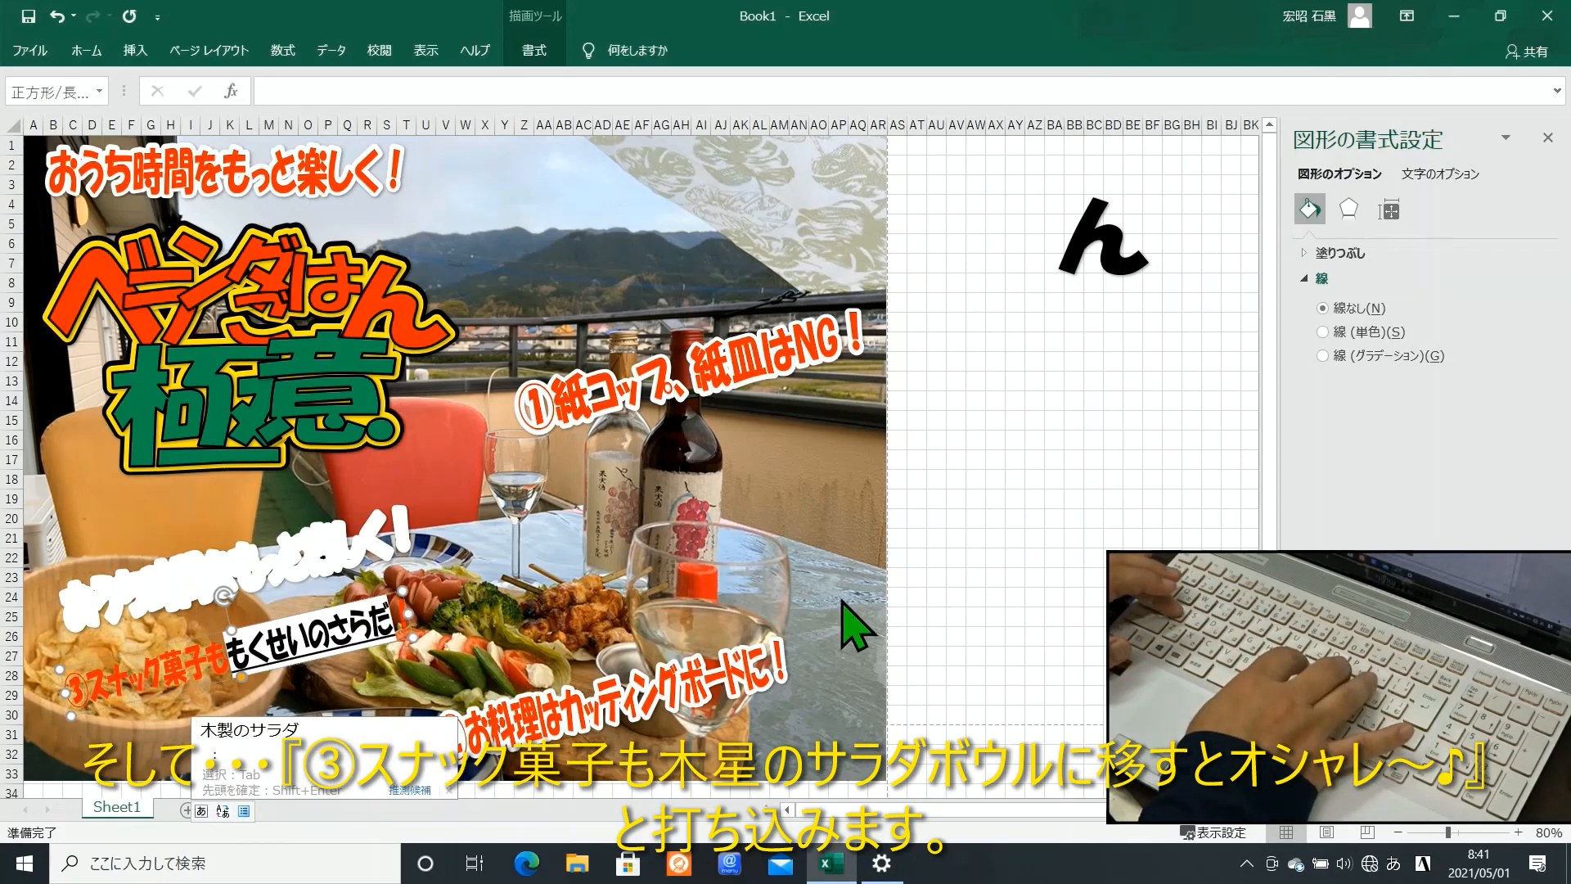
pyautogui.press('space')
pyautogui.press('Return')
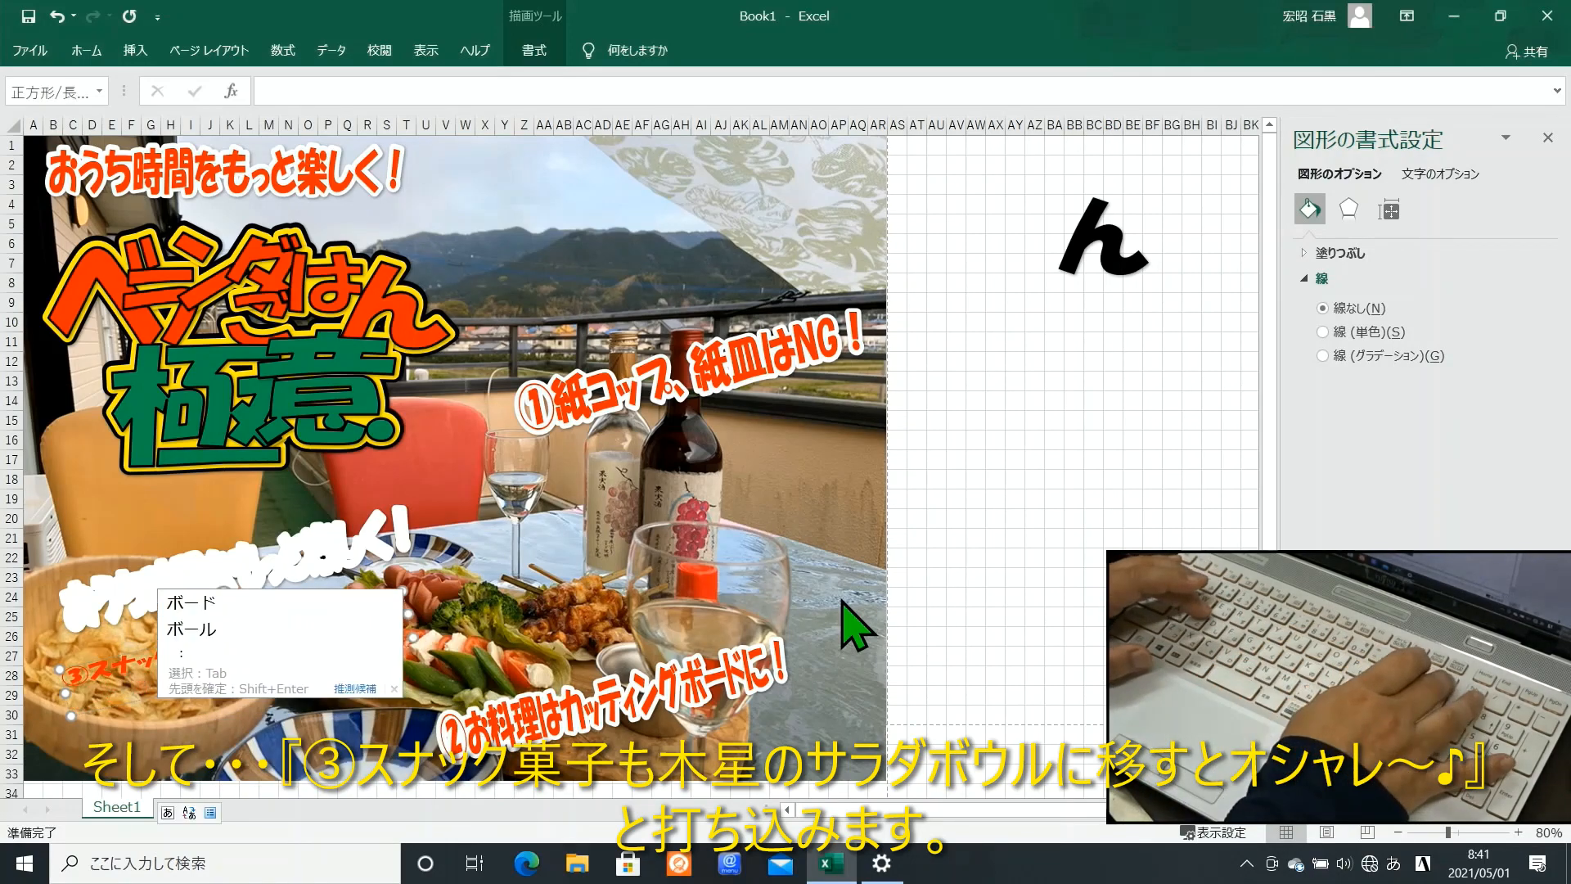
pyautogui.write('ウルに')
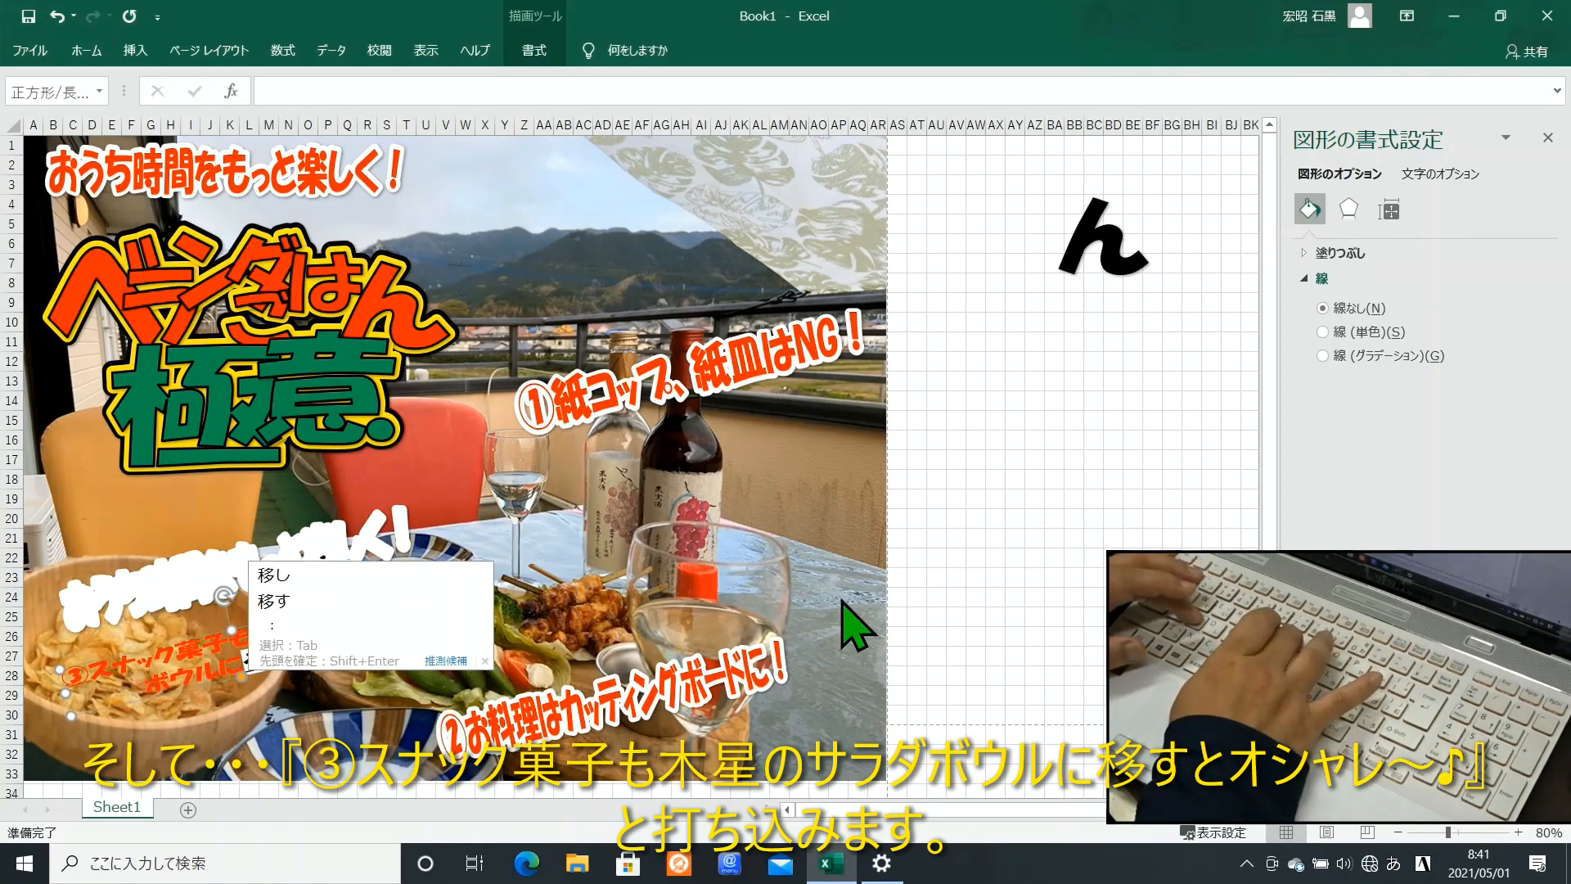
pyautogui.write('移すとおしオシャレ～おん')
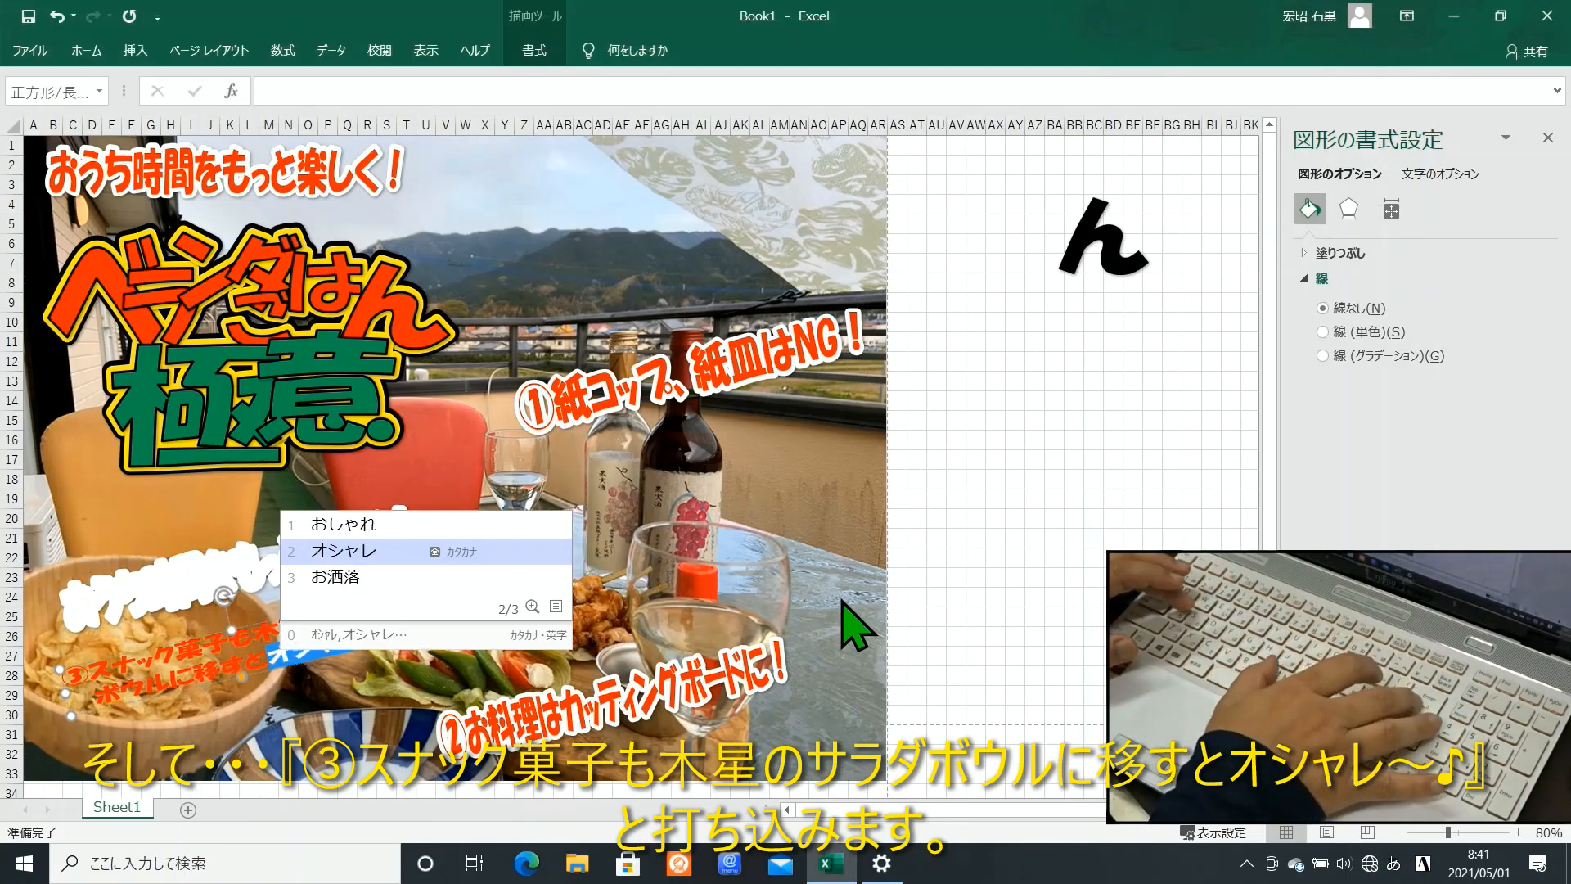
pyautogui.write('ぷ')
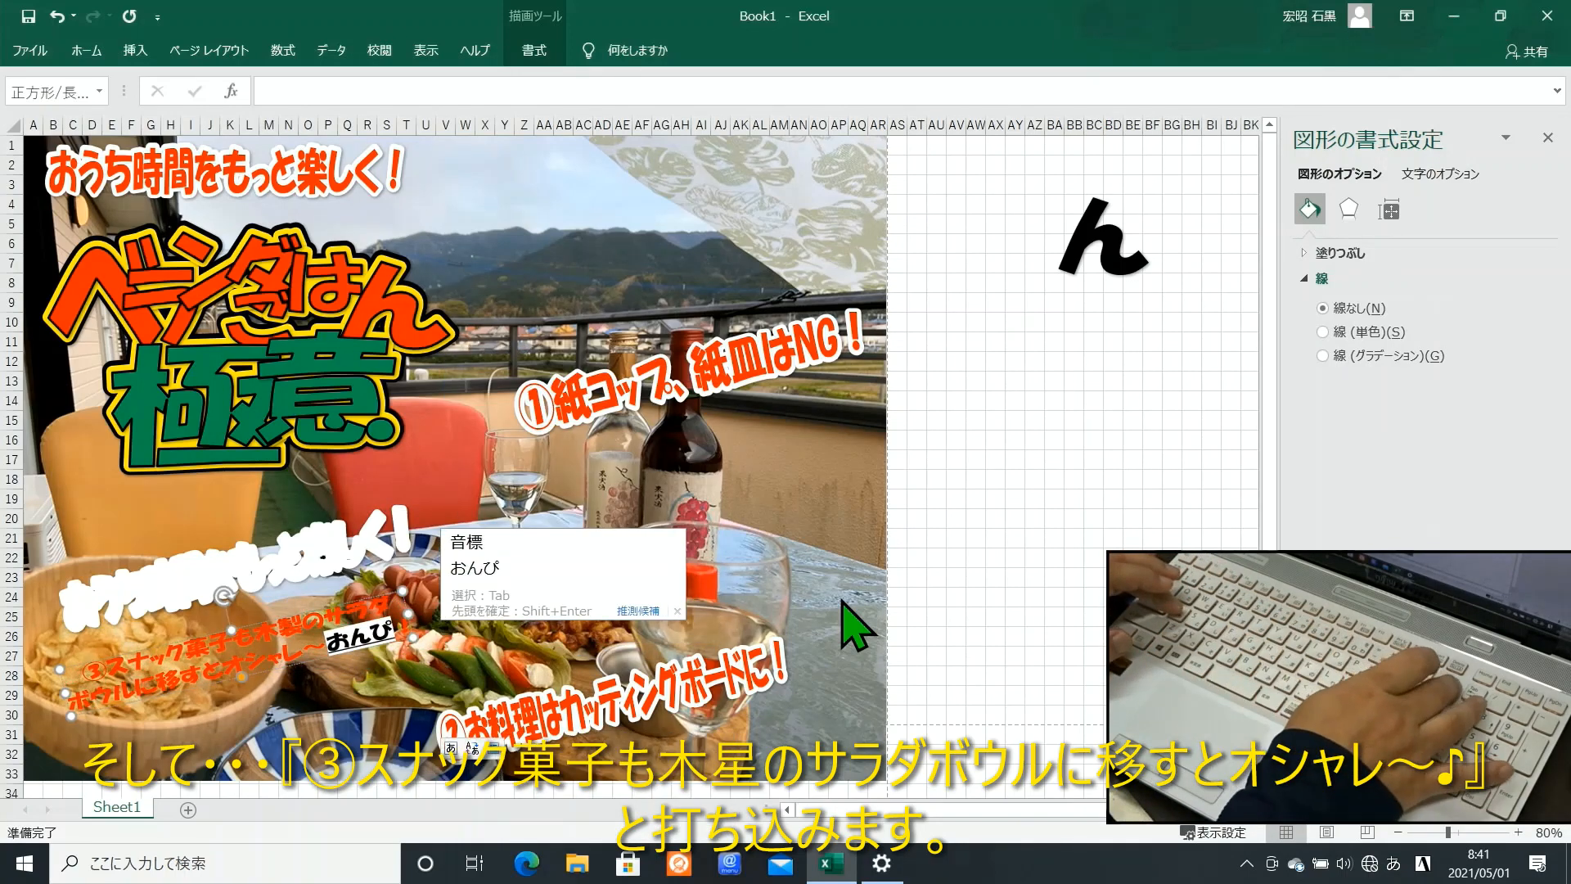
pyautogui.press('space')
pyautogui.press('Return')
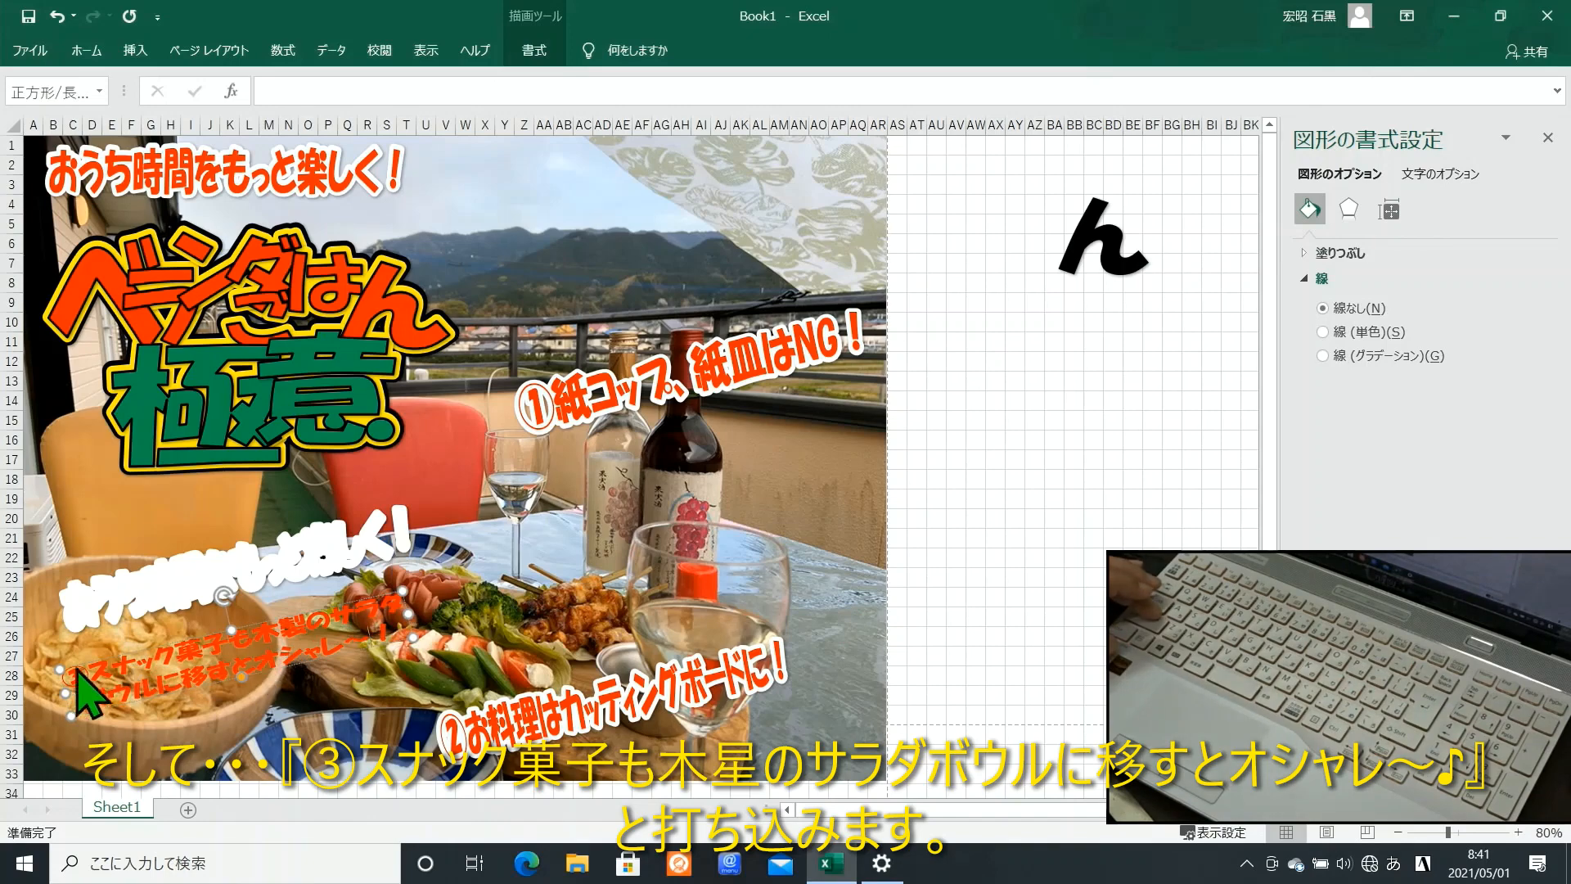
# Step: Copy the red ③スナック菓子も木製のサラダボウルに移すとオシャレ～ wording into the white layer above it, replacing the old tagline text
pyautogui.click(88, 51)
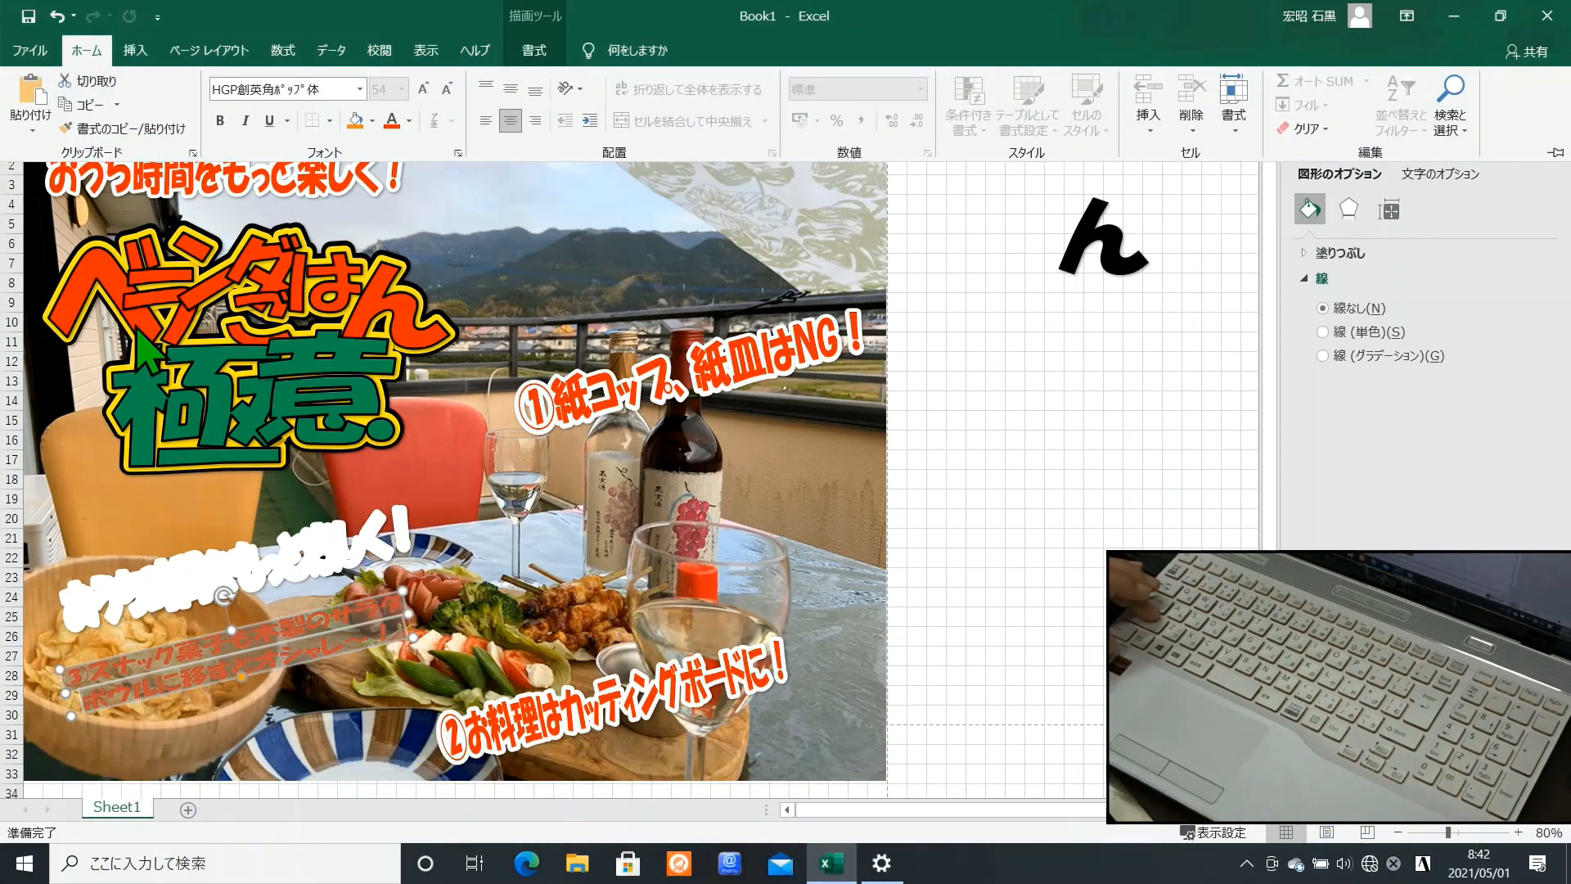
pyautogui.click(88, 629)
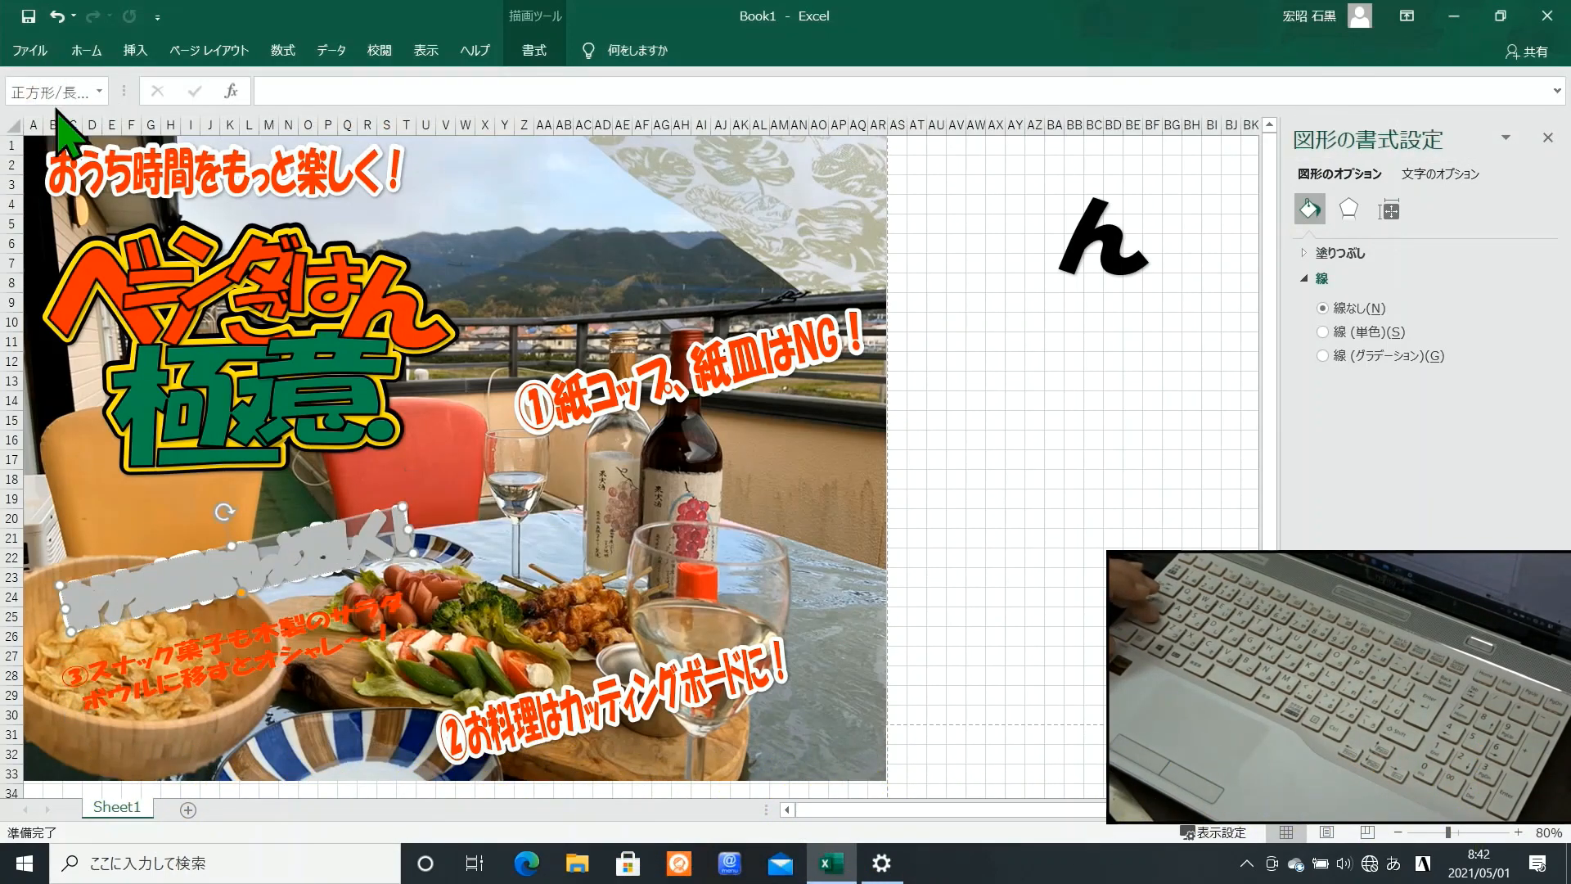
pyautogui.click(85, 52)
pyautogui.click(33, 129)
pyautogui.click(94, 186)
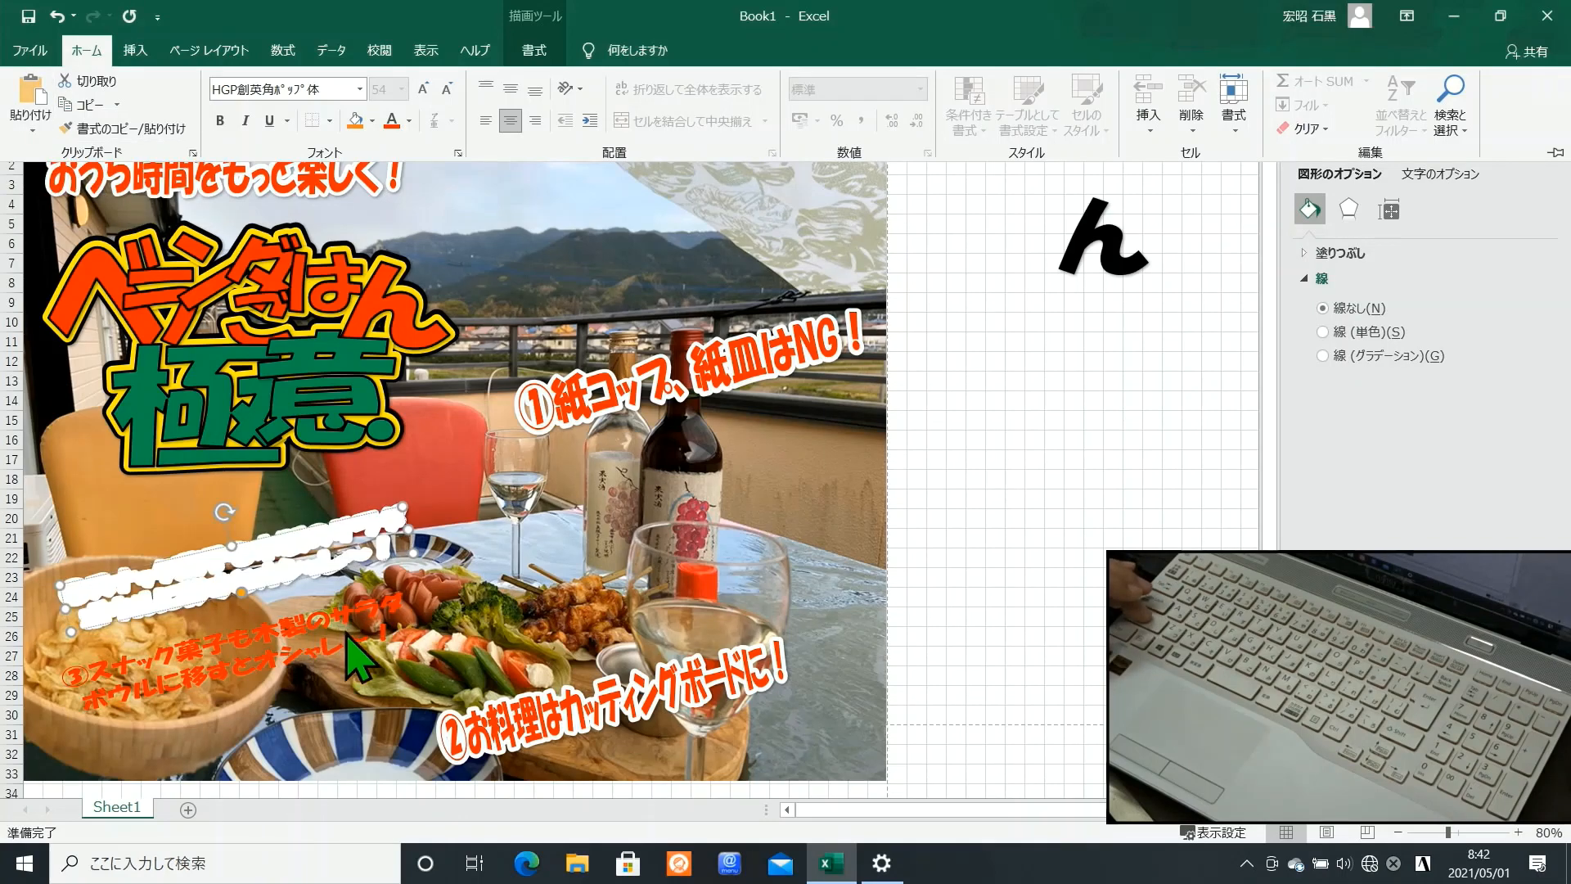
# Step: End both layers of the ③ comment with ♪ instead of the exclamation mark and lay the red text exactly over its white layer
pyautogui.click(392, 667)
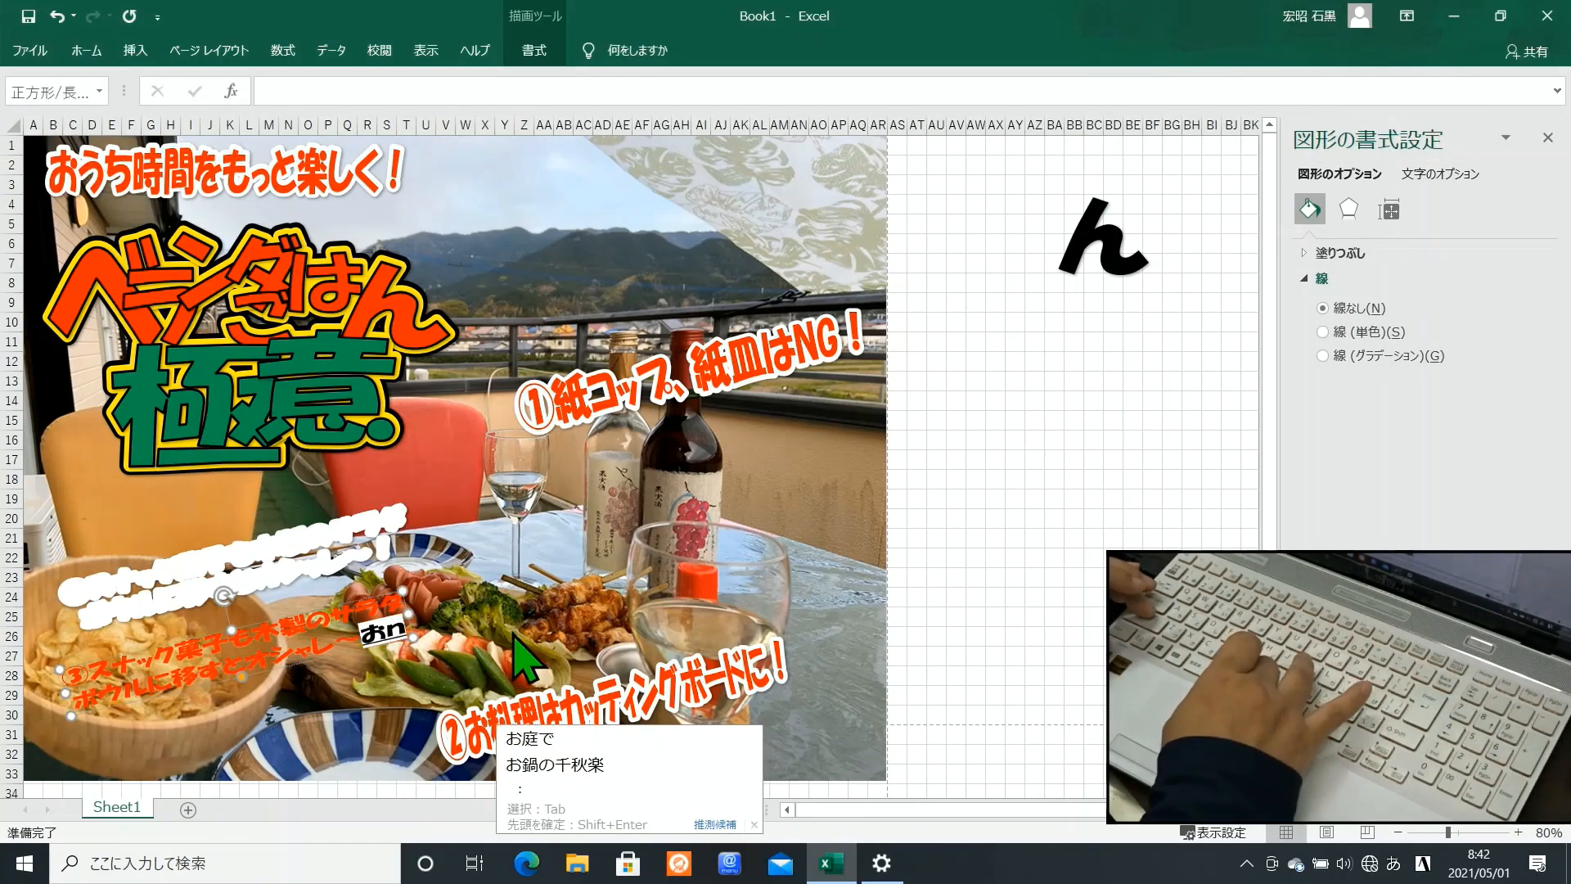
pyautogui.click(385, 565)
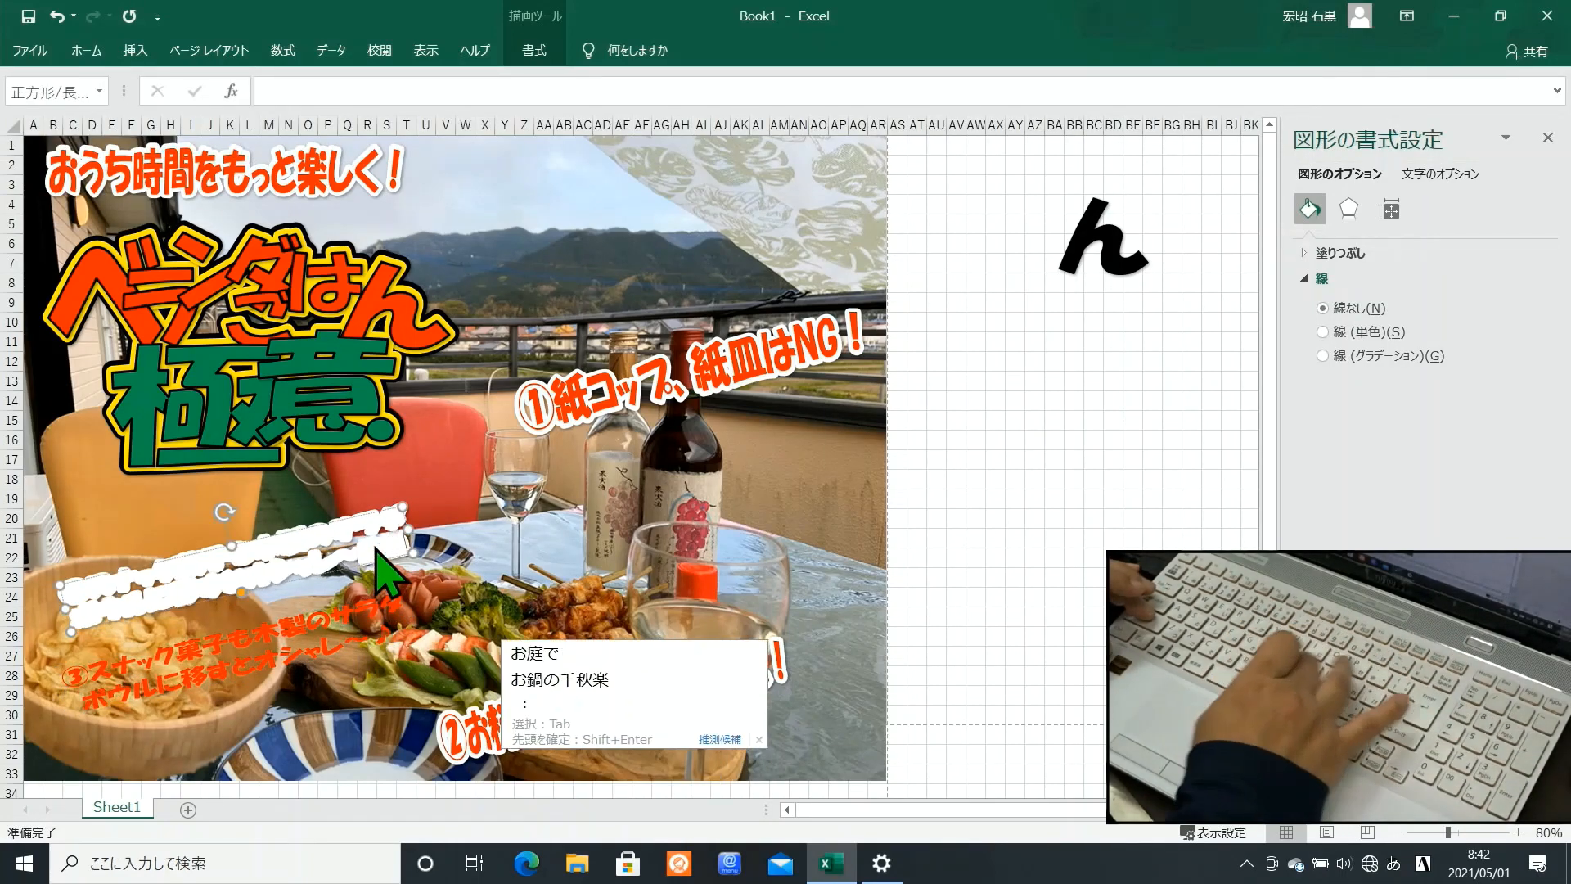
pyautogui.write('♪')
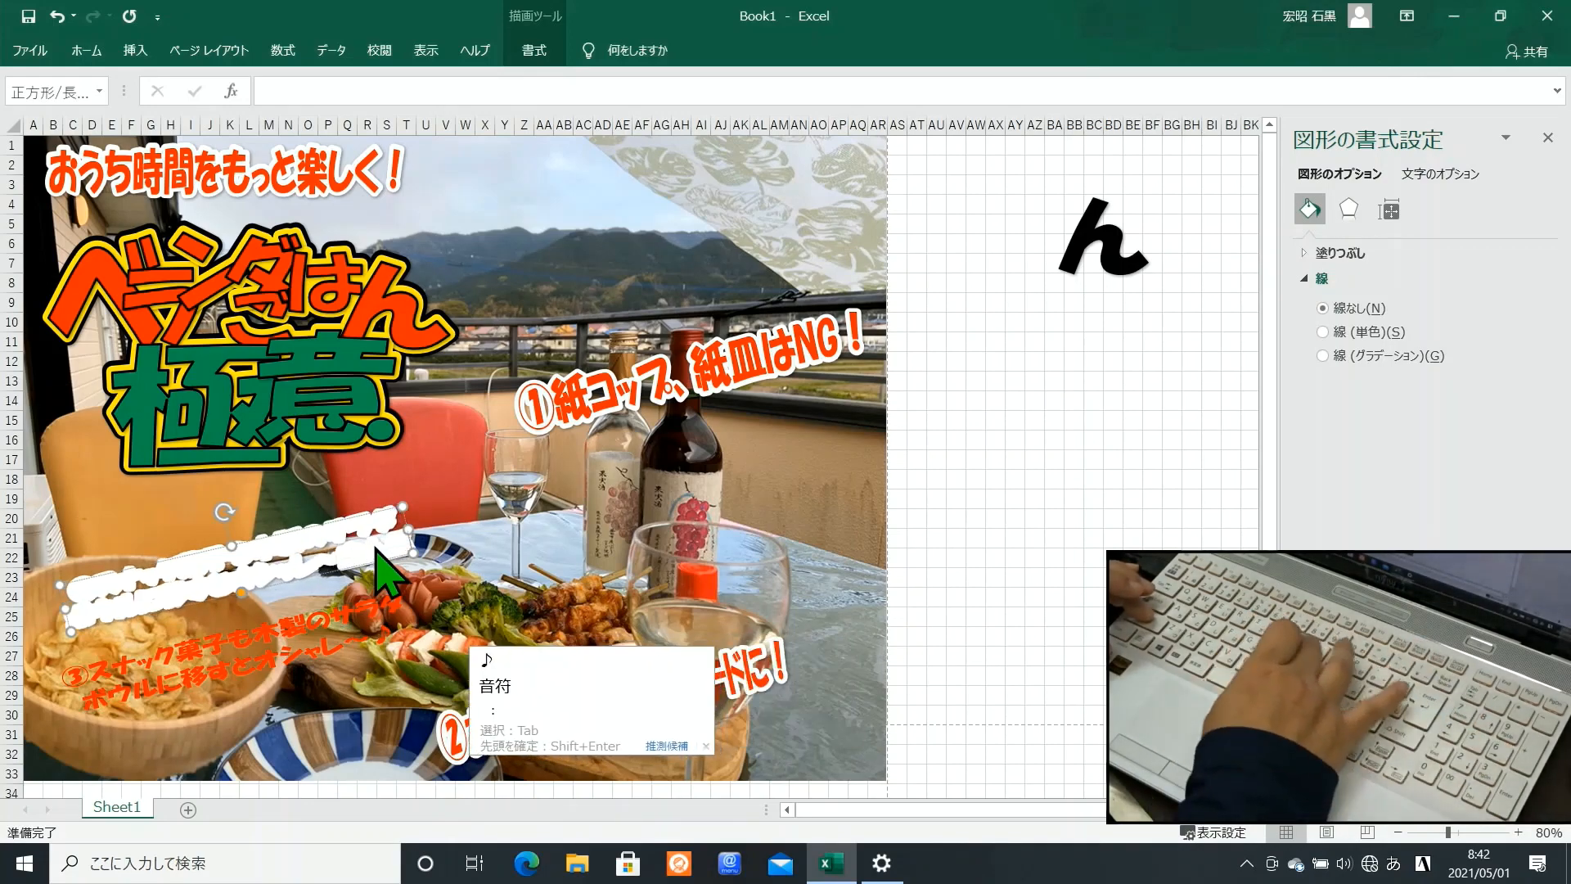
pyautogui.press('Return')
pyautogui.moveTo(375, 549); pyautogui.dragTo(332, 550)
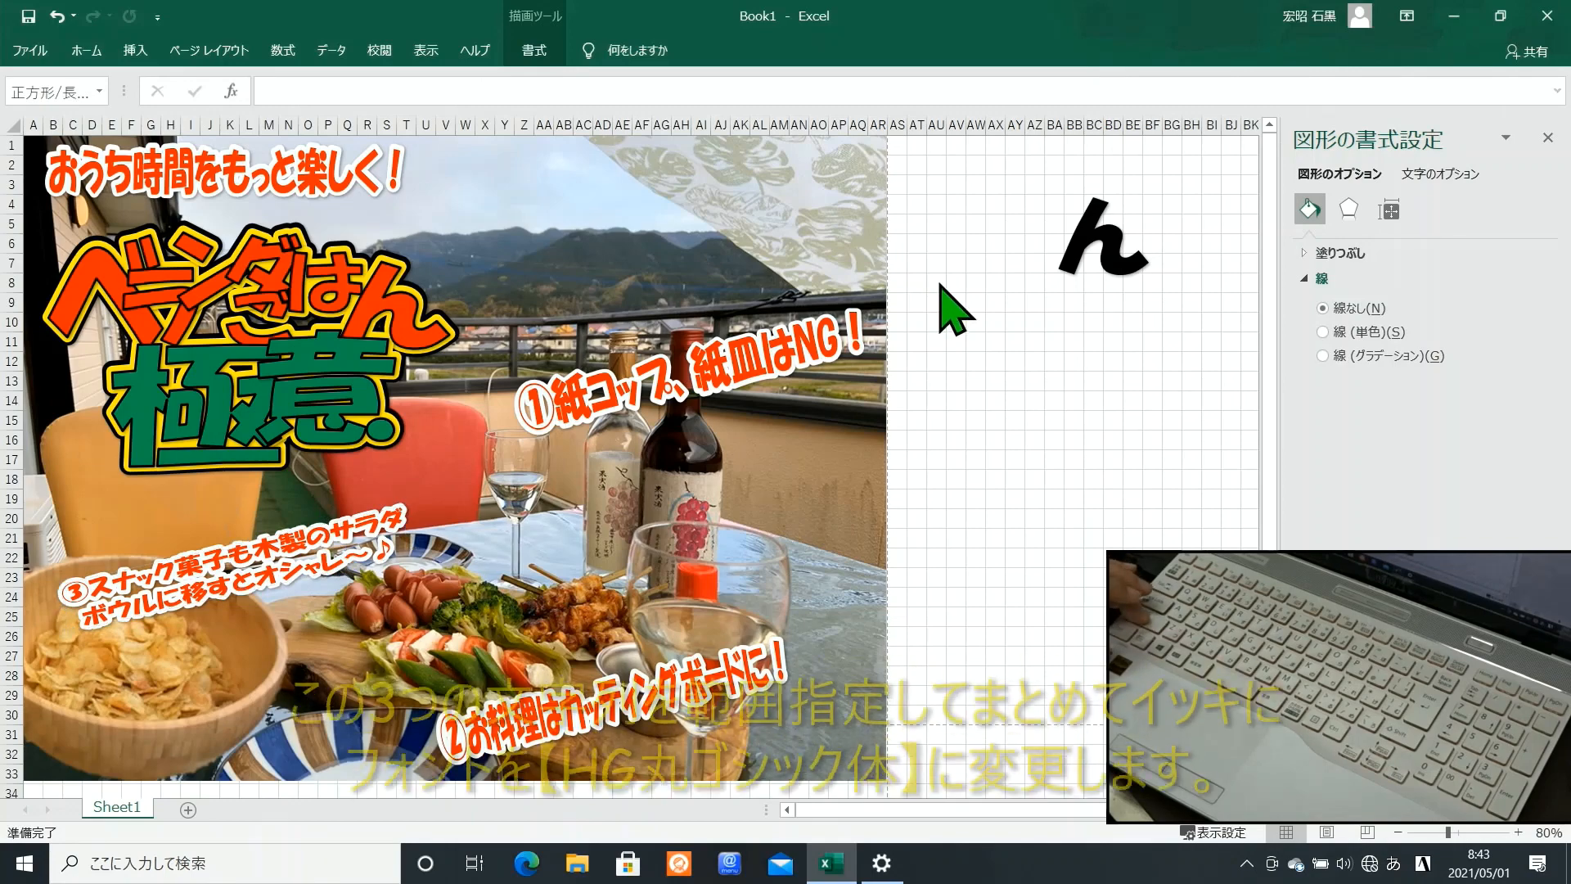
# Step: Select all three numbered comments together and set their font to HG丸ゴシックM-PRO
pyautogui.moveTo(940, 278); pyautogui.dragTo(29, 843)
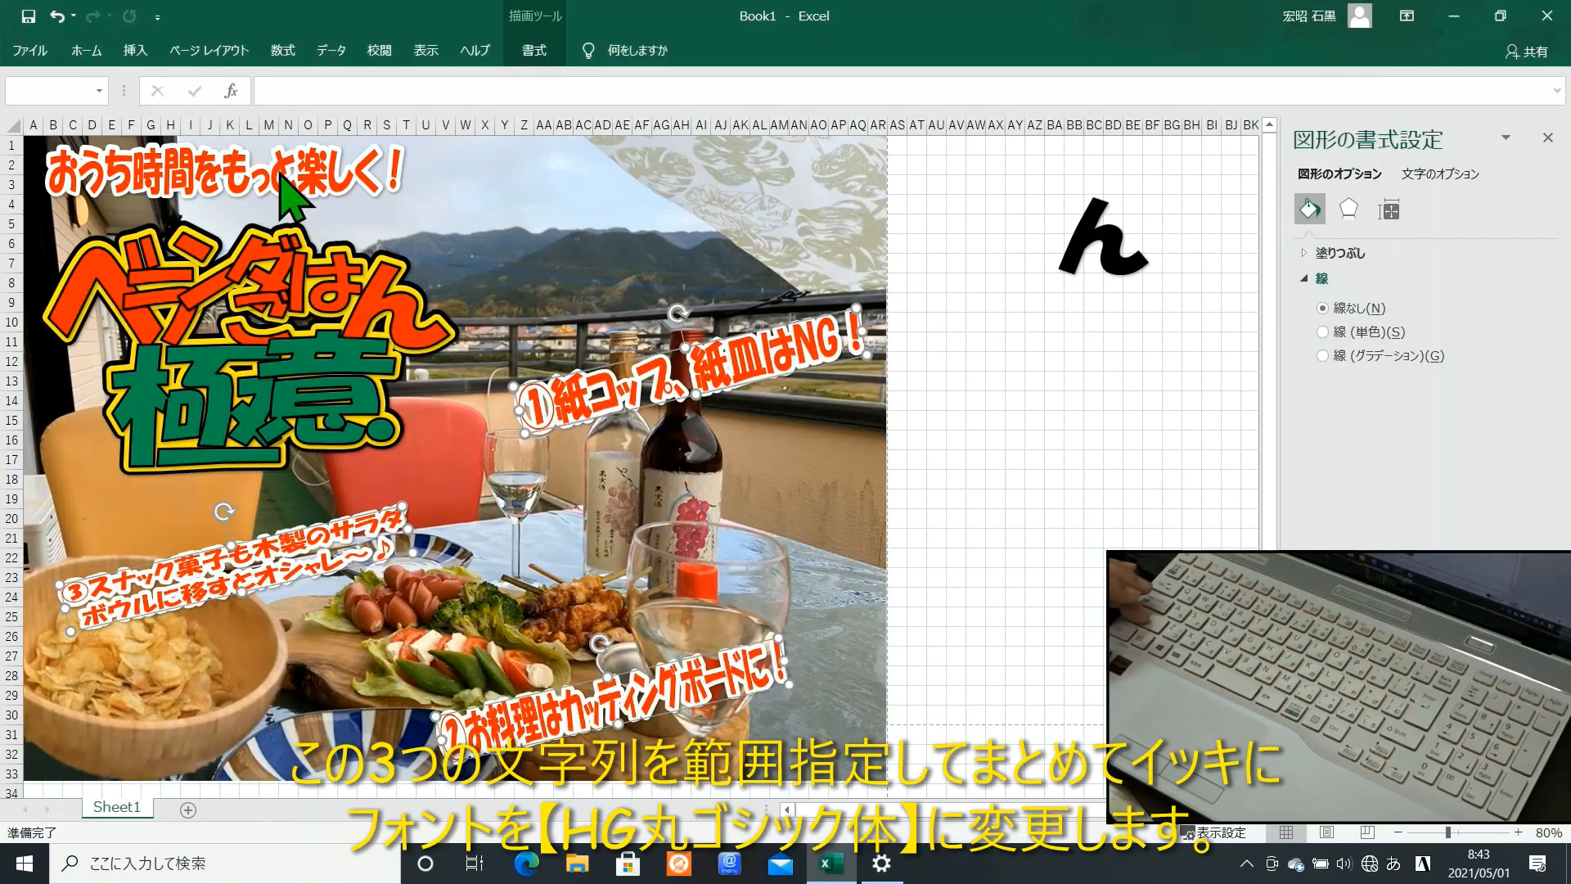
pyautogui.click(86, 51)
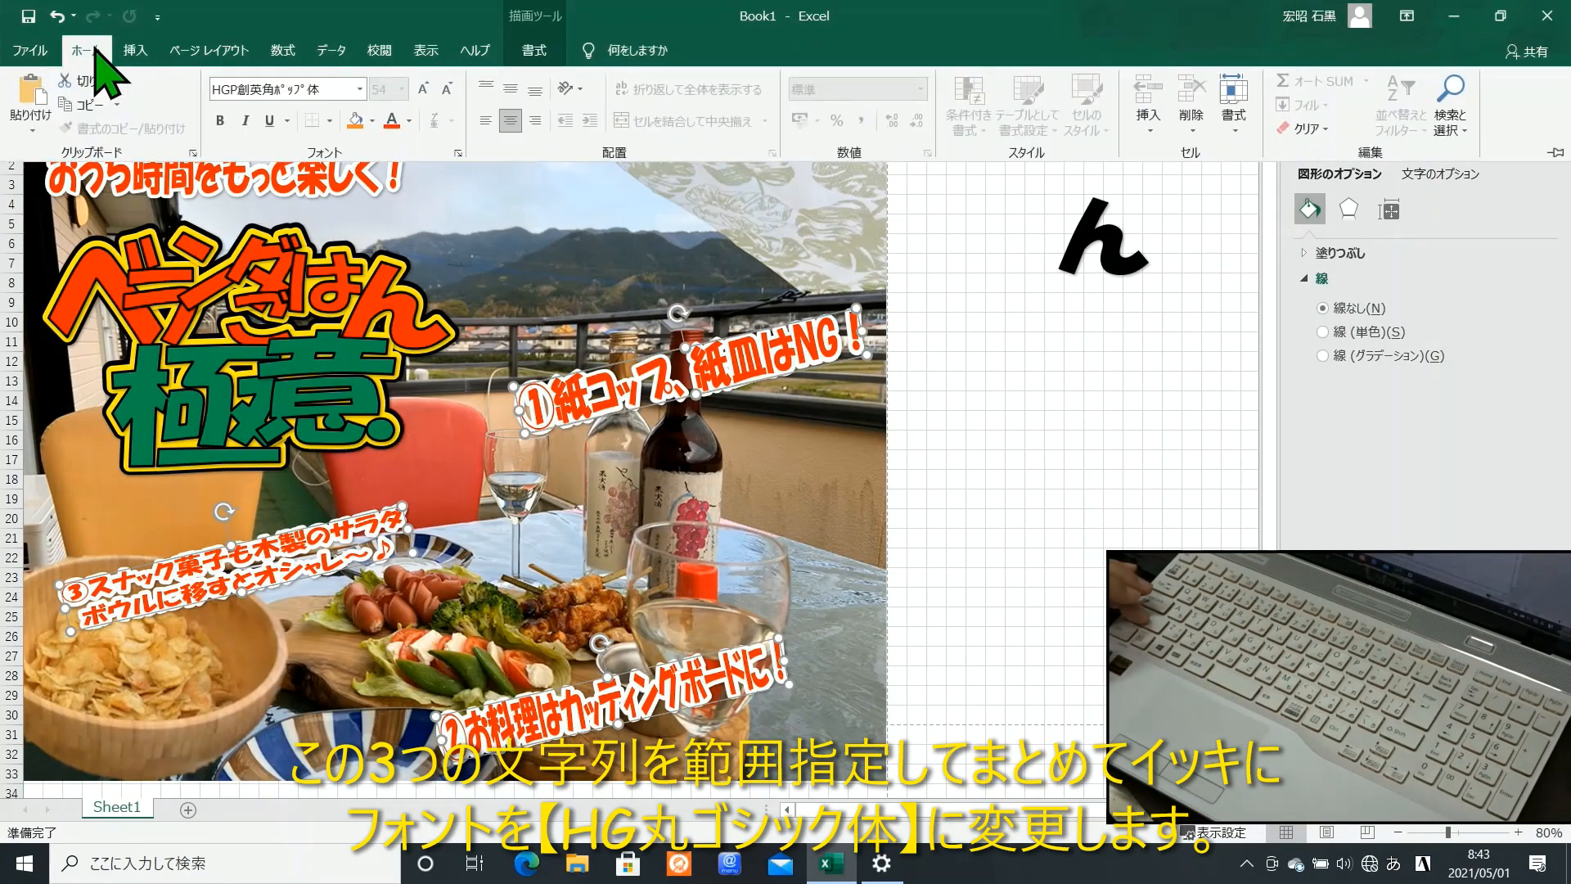
pyautogui.click(360, 90)
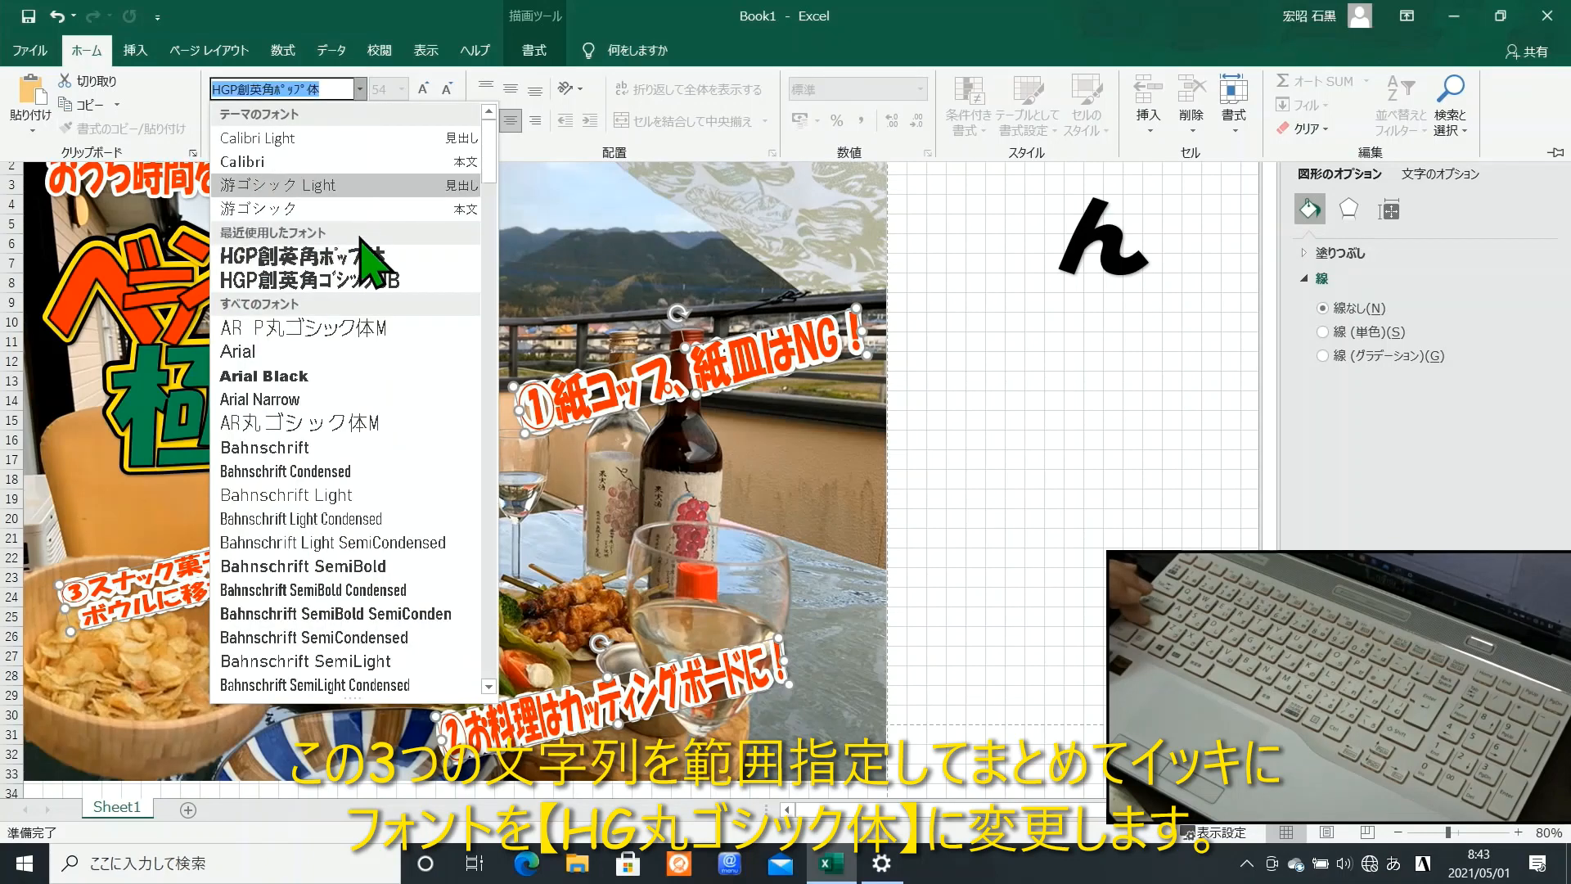
pyautogui.scroll(-20, 375, 409)
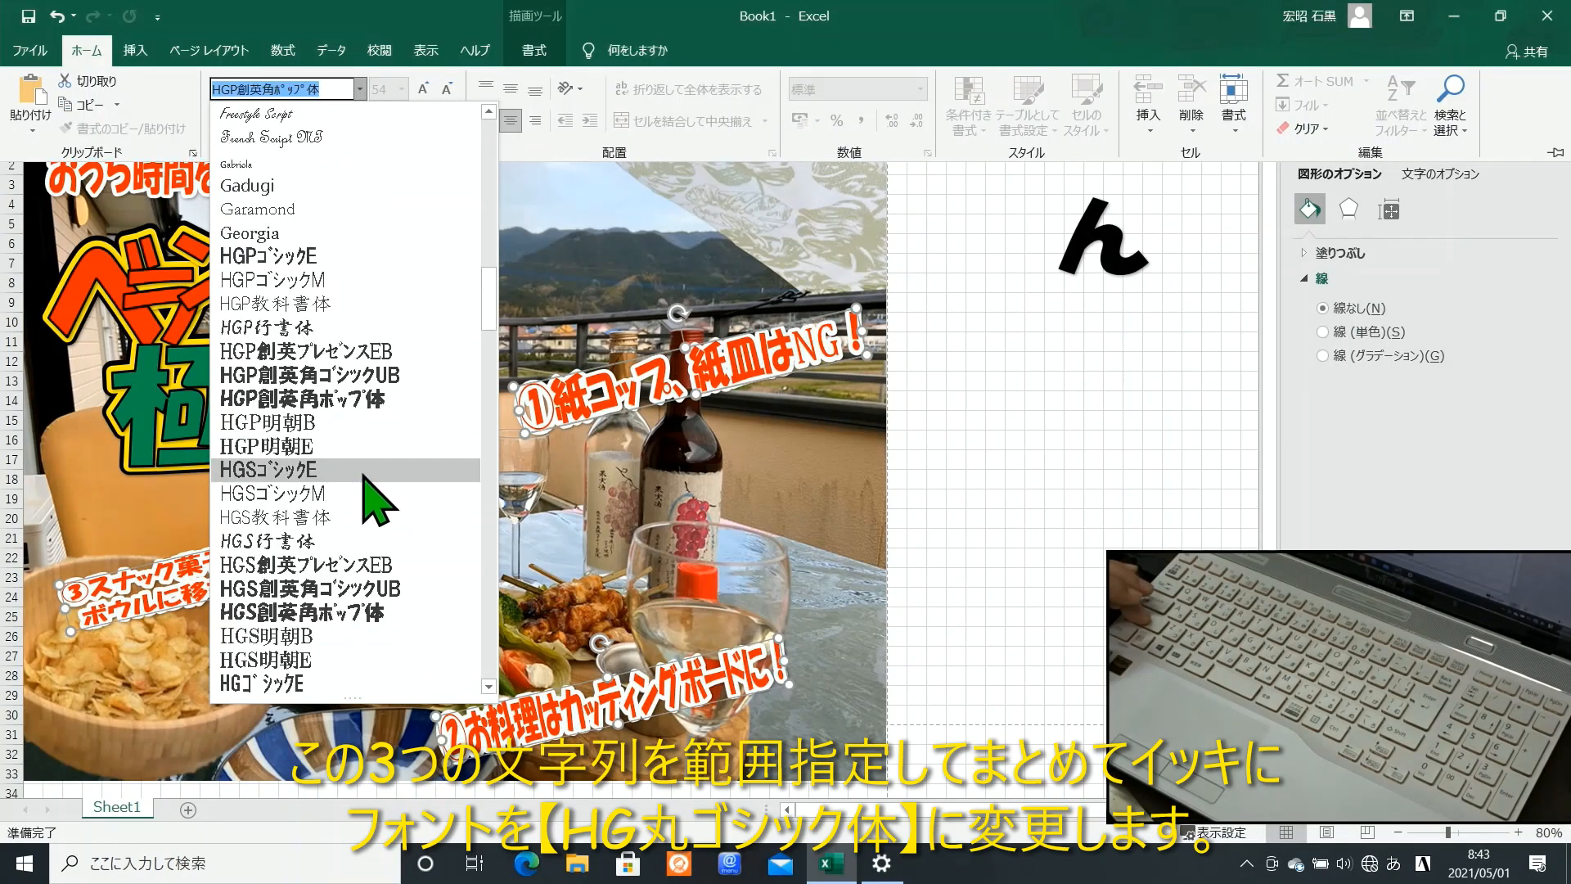
pyautogui.click(376, 378)
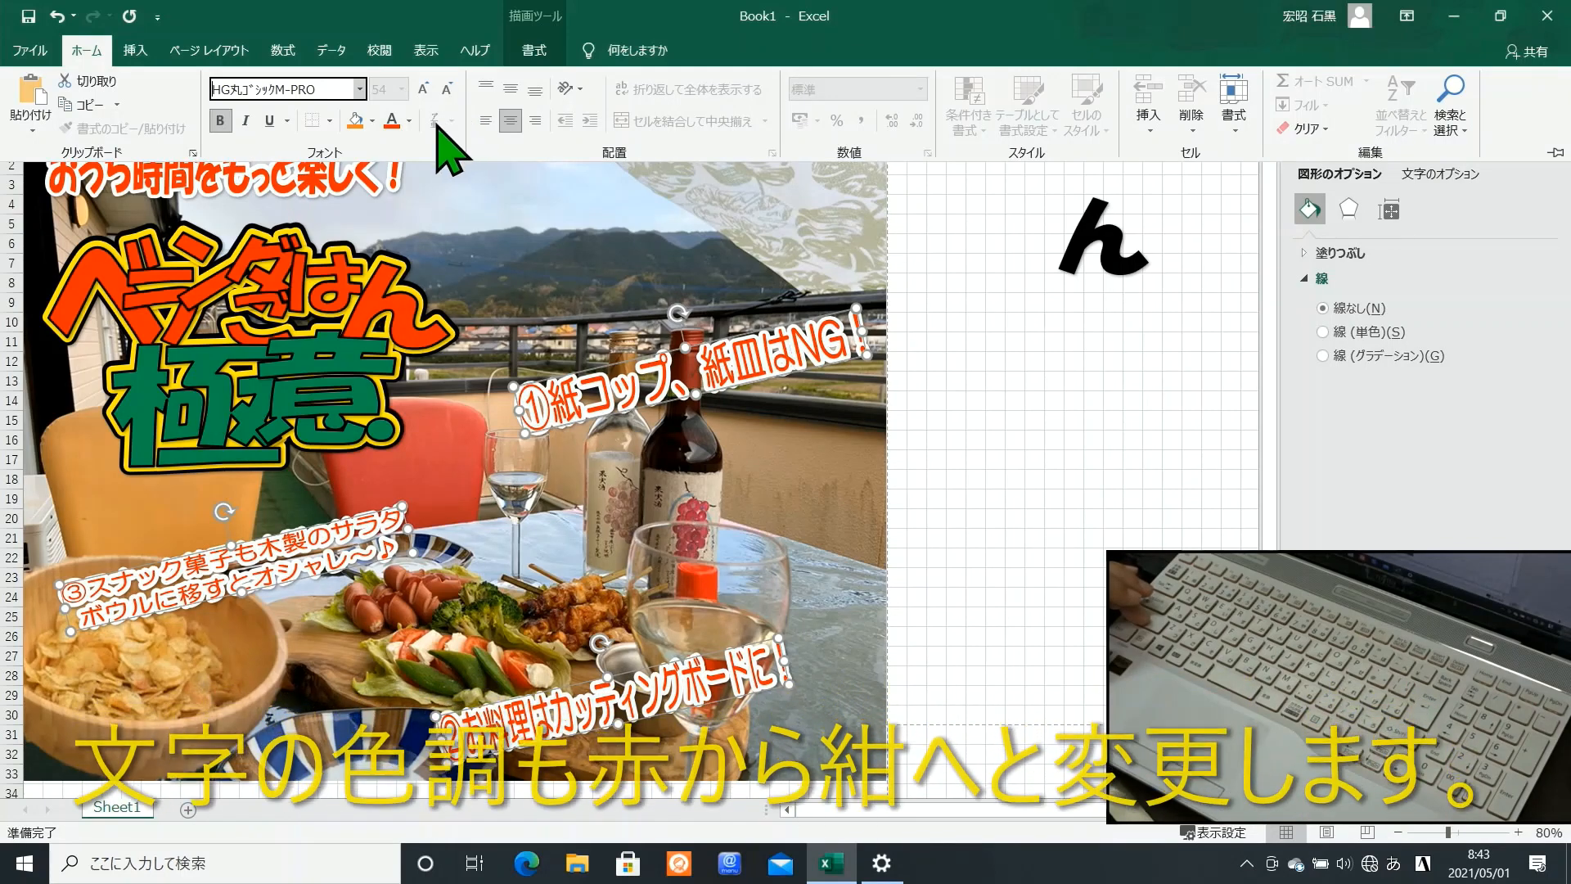
# Step: Recolor the red text of the three numbered comments to a dark blue from the standard color palette
pyautogui.click(408, 121)
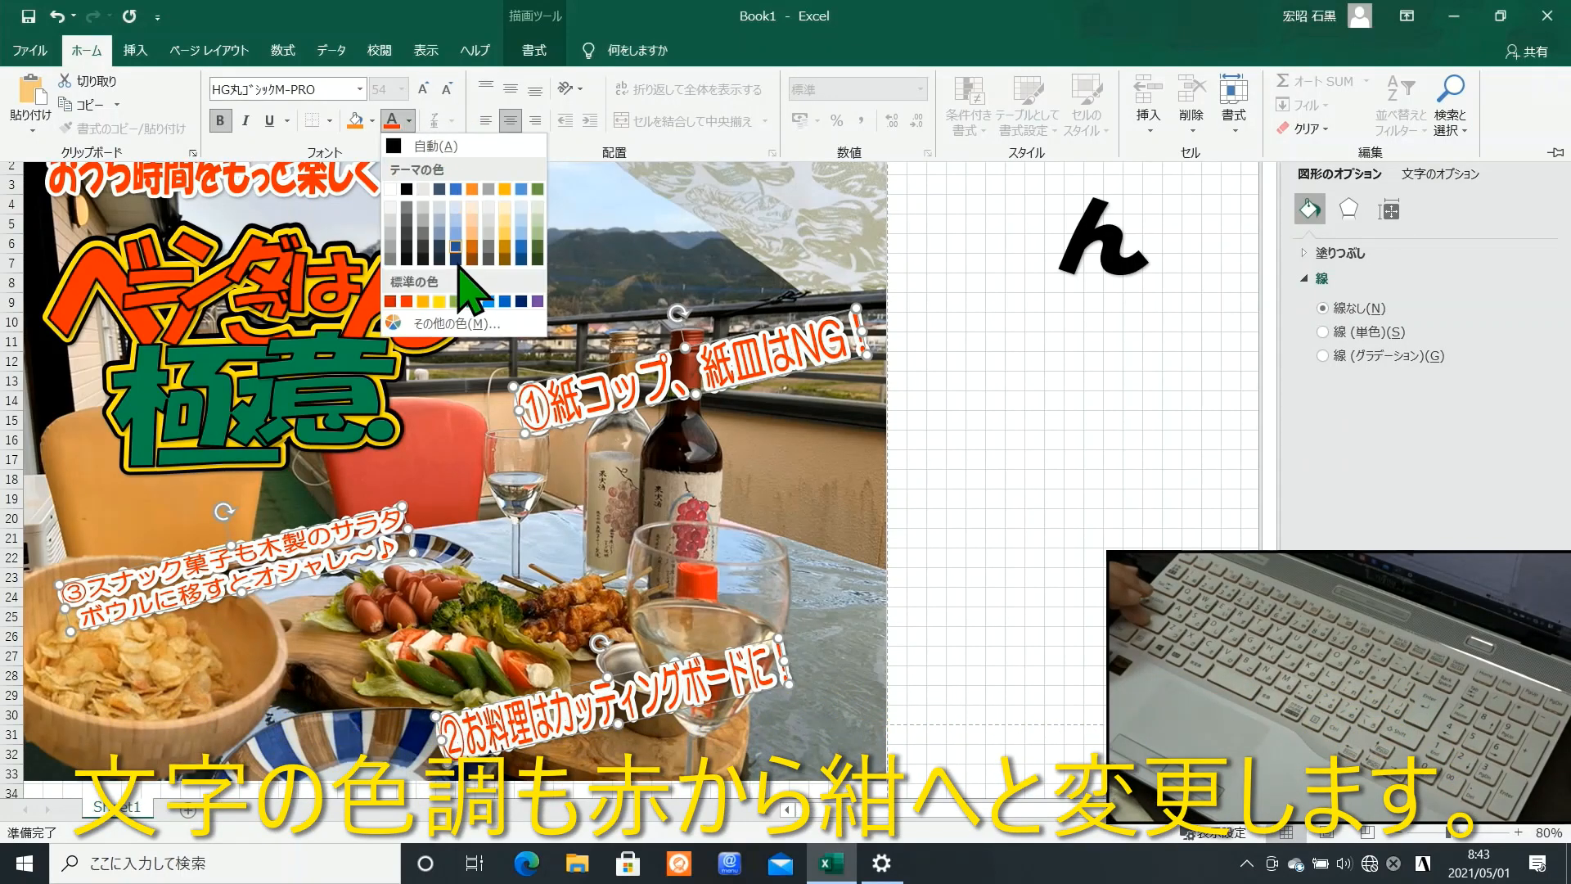
pyautogui.click(456, 324)
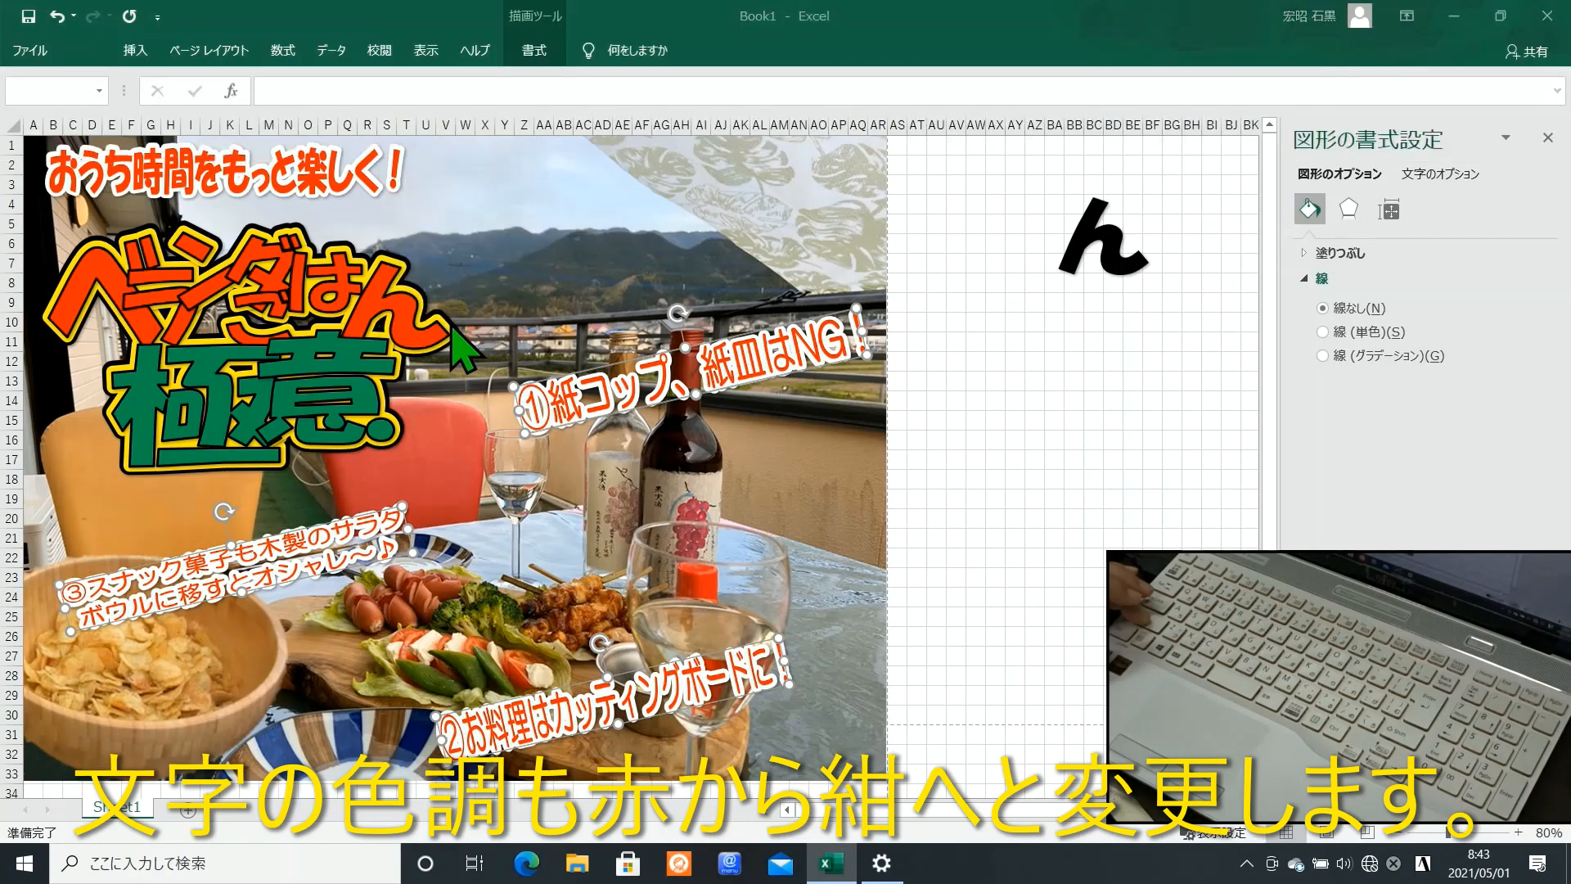
pyautogui.click(604, 456)
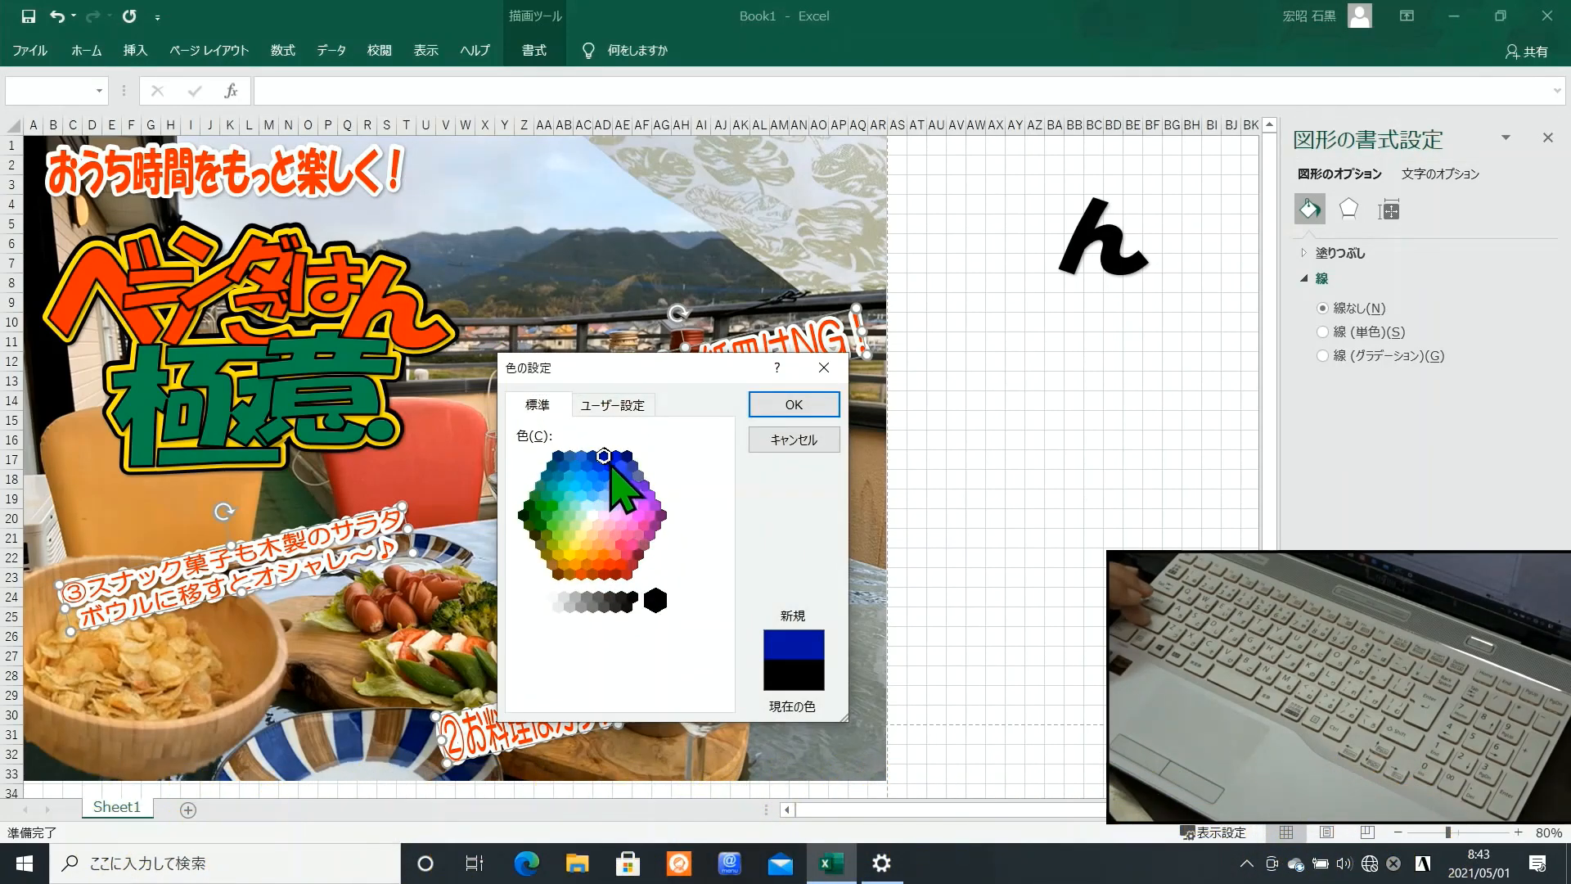
pyautogui.click(784, 409)
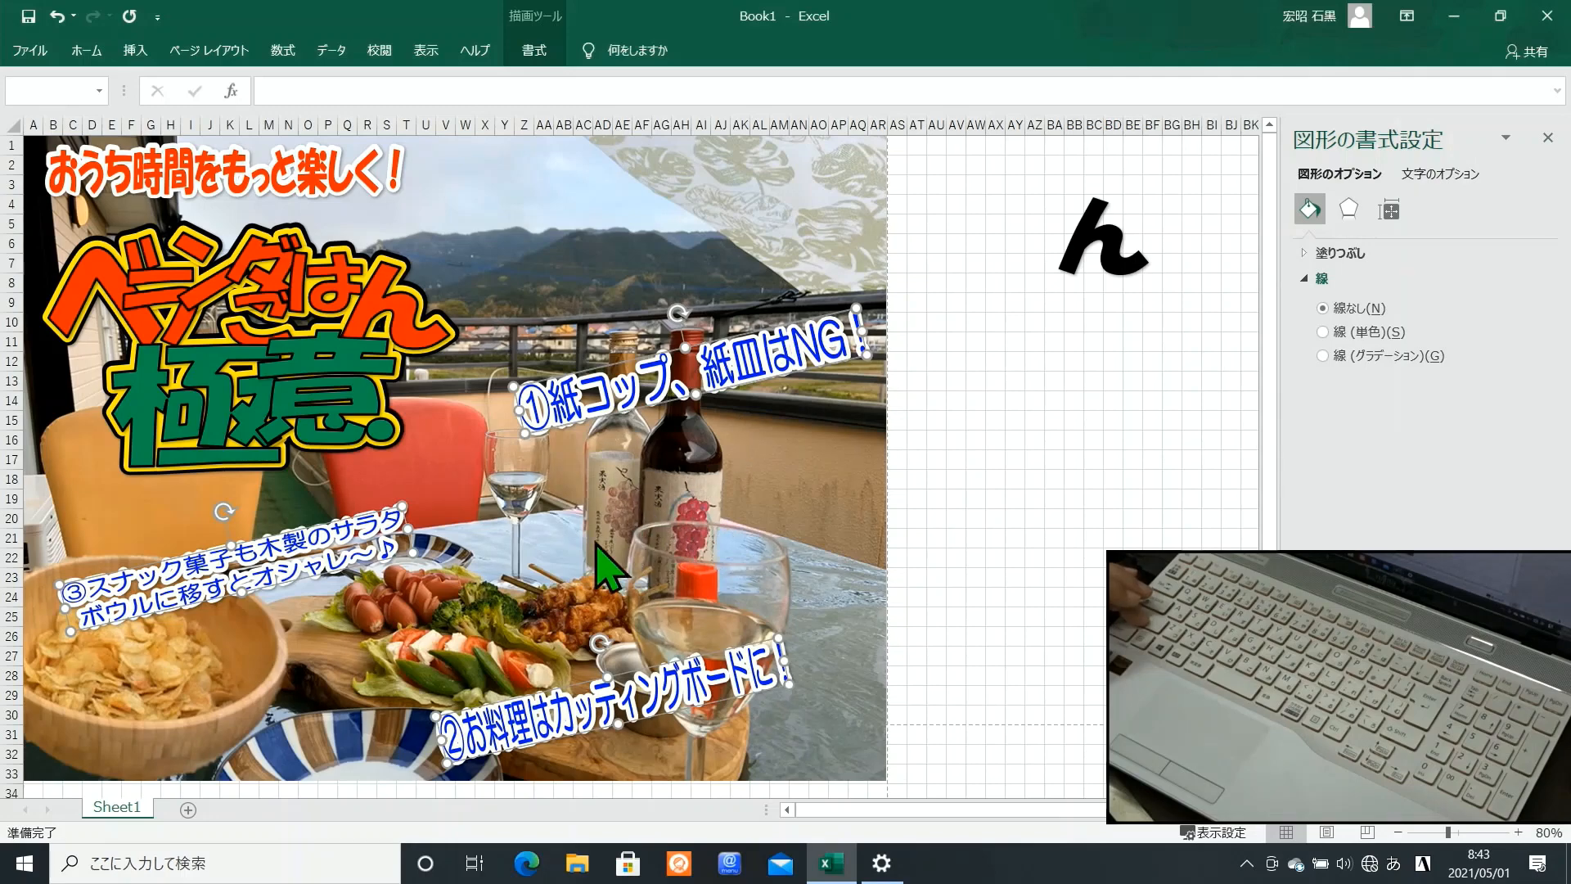
# Step: Select both layers of the ③スナック菓子も comment and resize them together to be narrower and taller over the bowl
pyautogui.click(917, 465)
pyautogui.moveTo(917, 464); pyautogui.dragTo(74, 720)
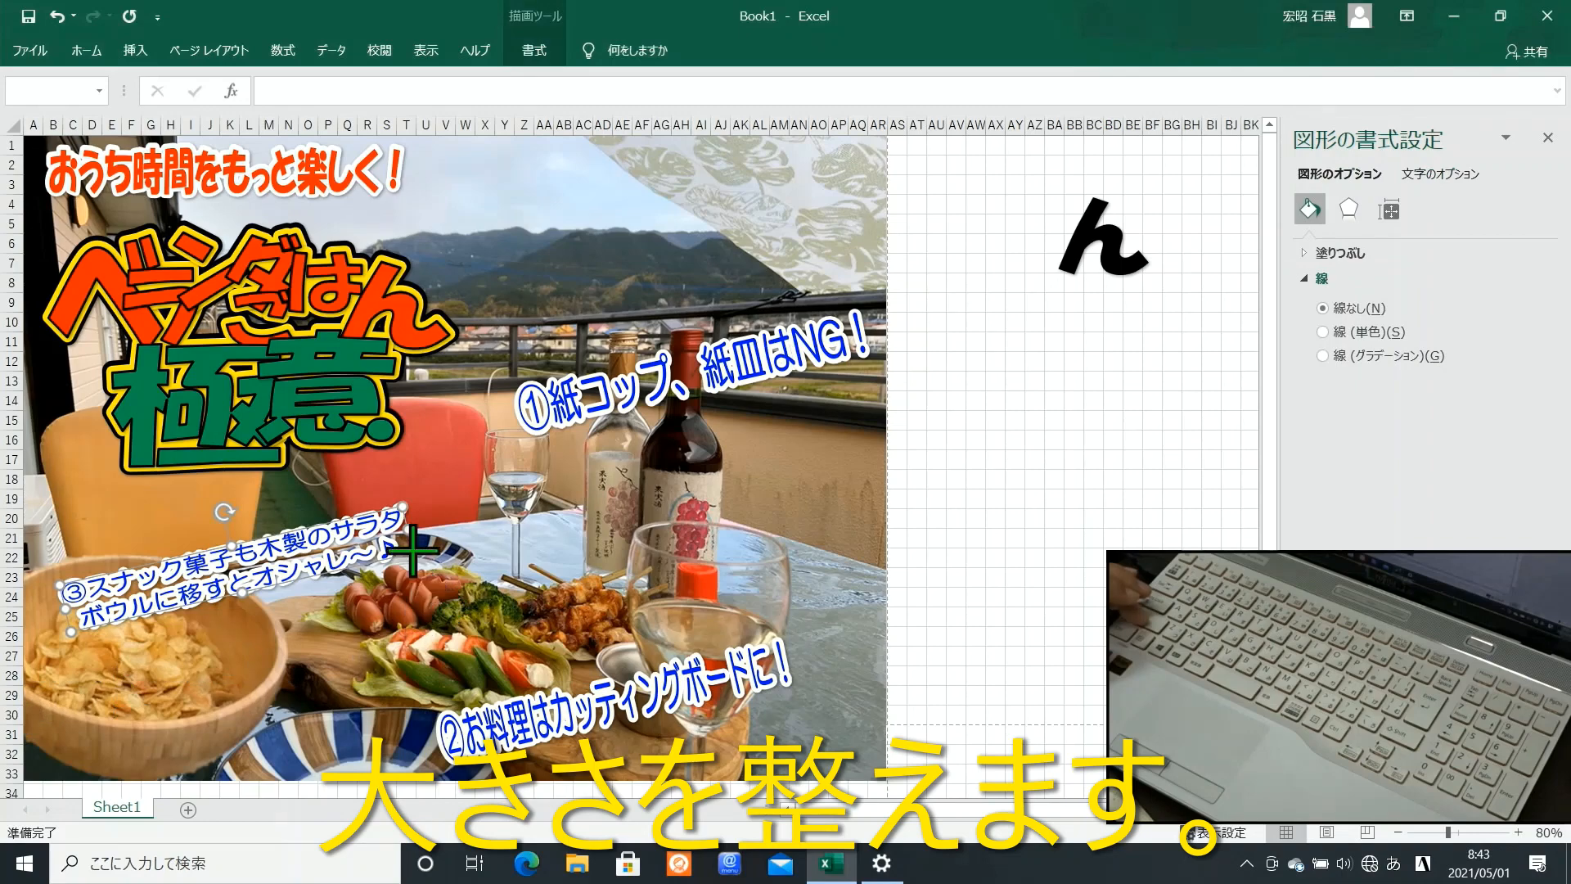
pyautogui.moveTo(414, 550); pyautogui.dragTo(366, 600)
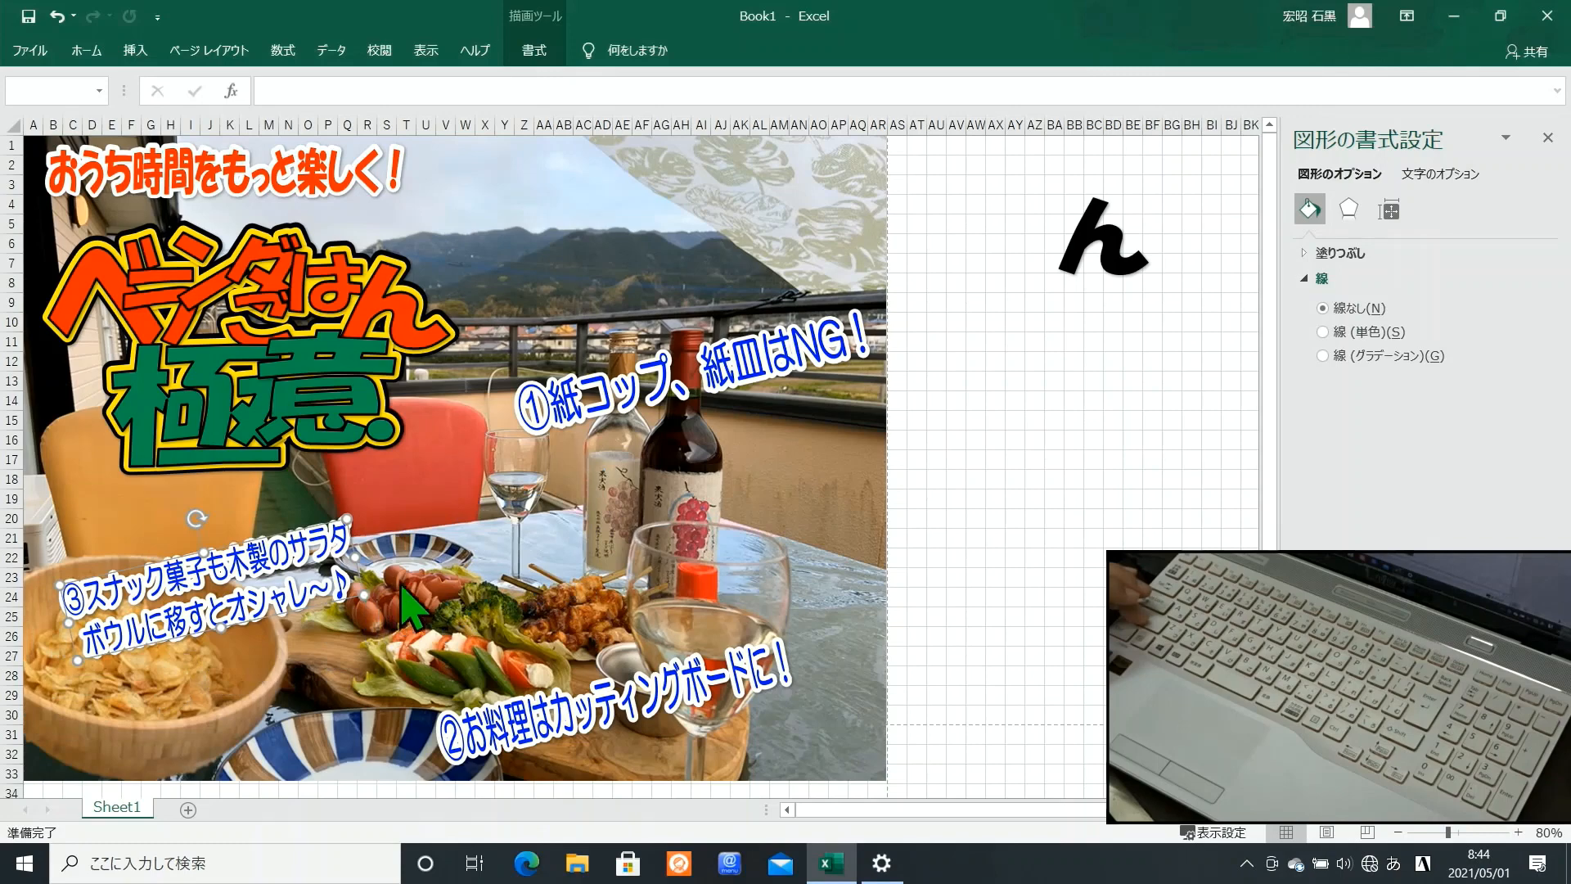
# Step: Separate the blue layer of comment ② upward and extend its wording to ②お料理はカッティングボードに載せれば何でもオシャレに見えます！ on two lines
pyautogui.moveTo(630, 662); pyautogui.dragTo(629, 562)
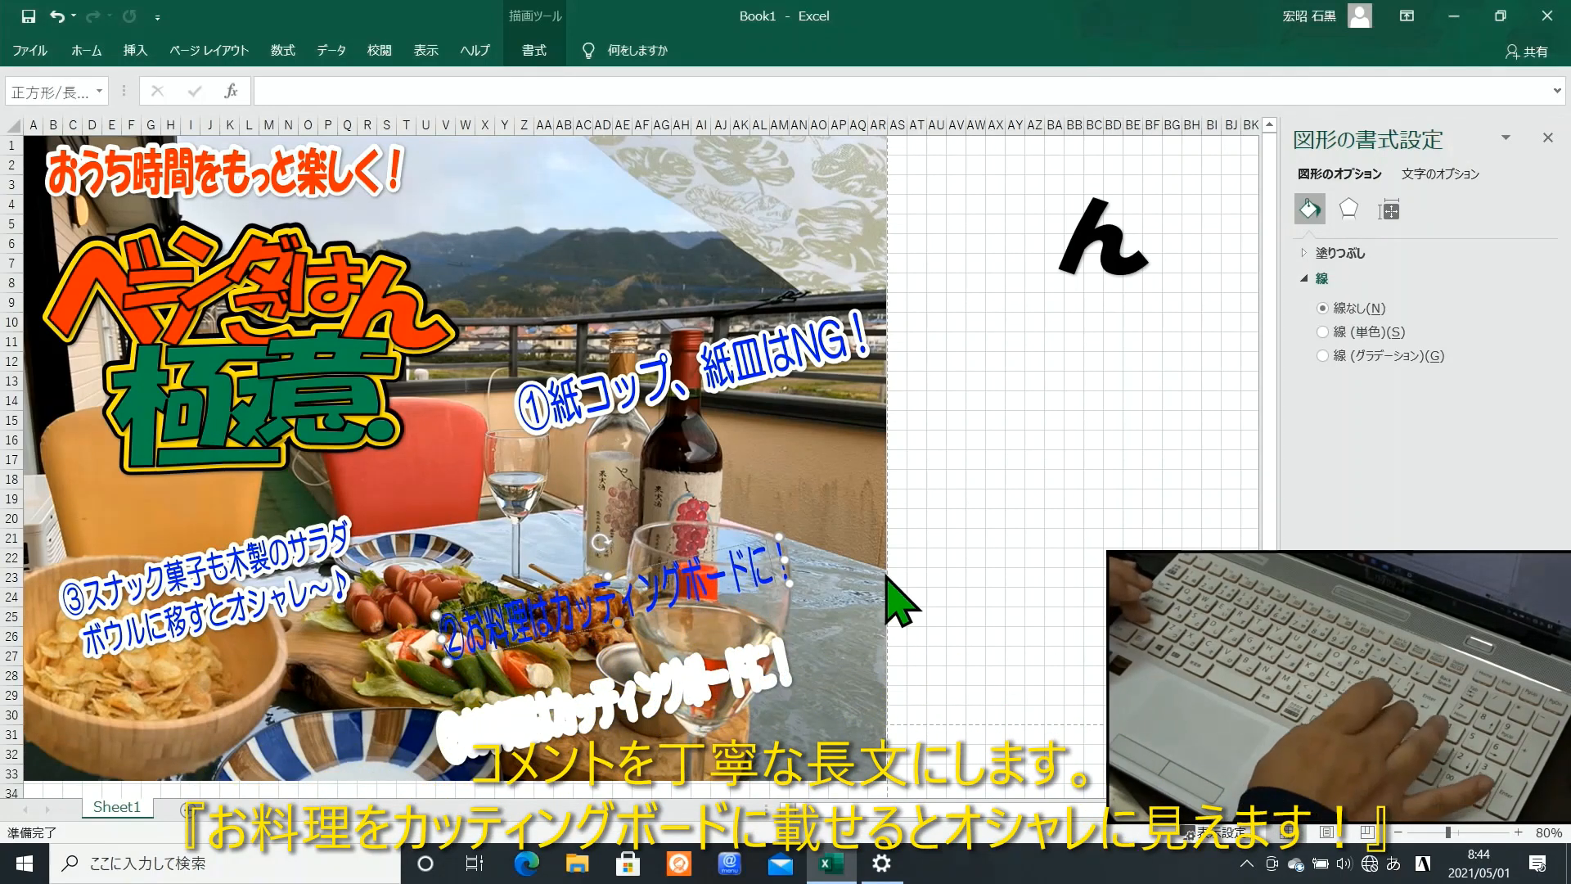
pyautogui.press('Return')
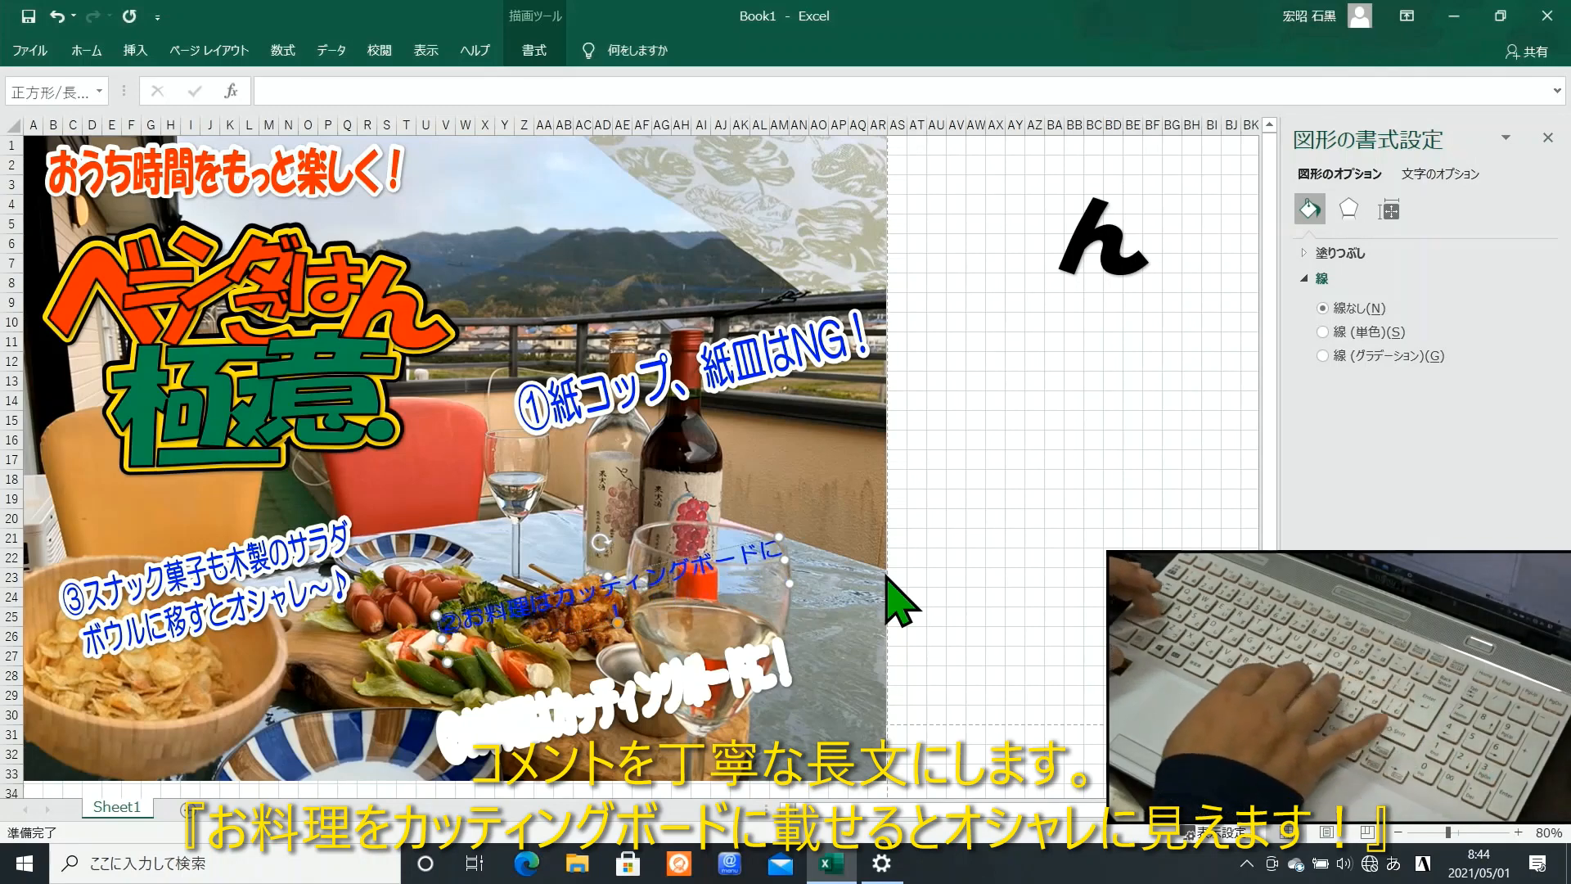
pyautogui.write('のせれば')
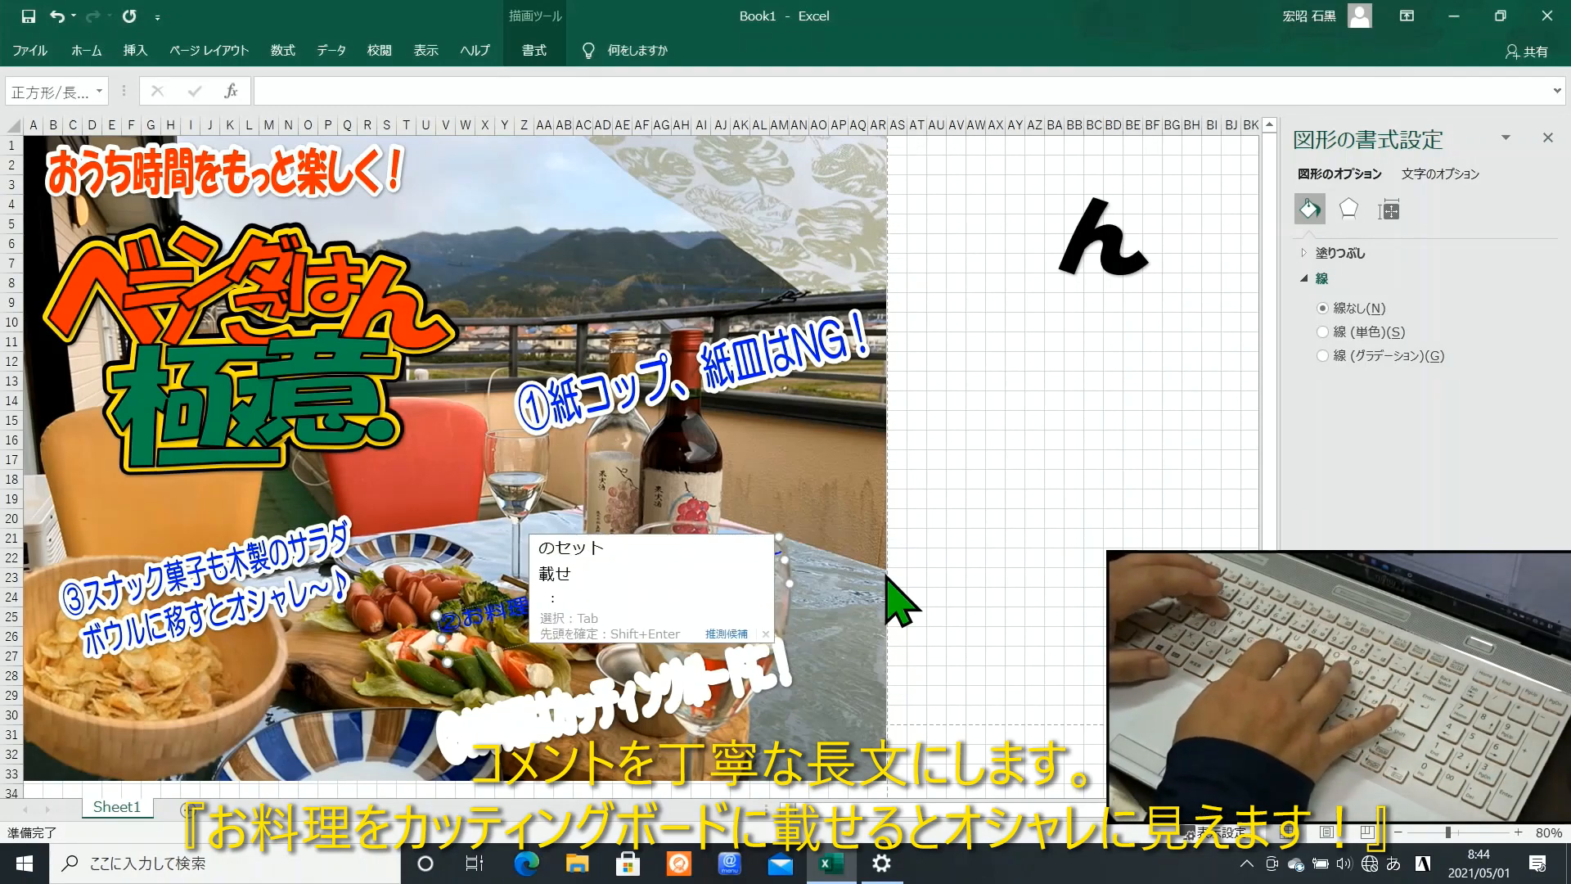
pyautogui.press('space')
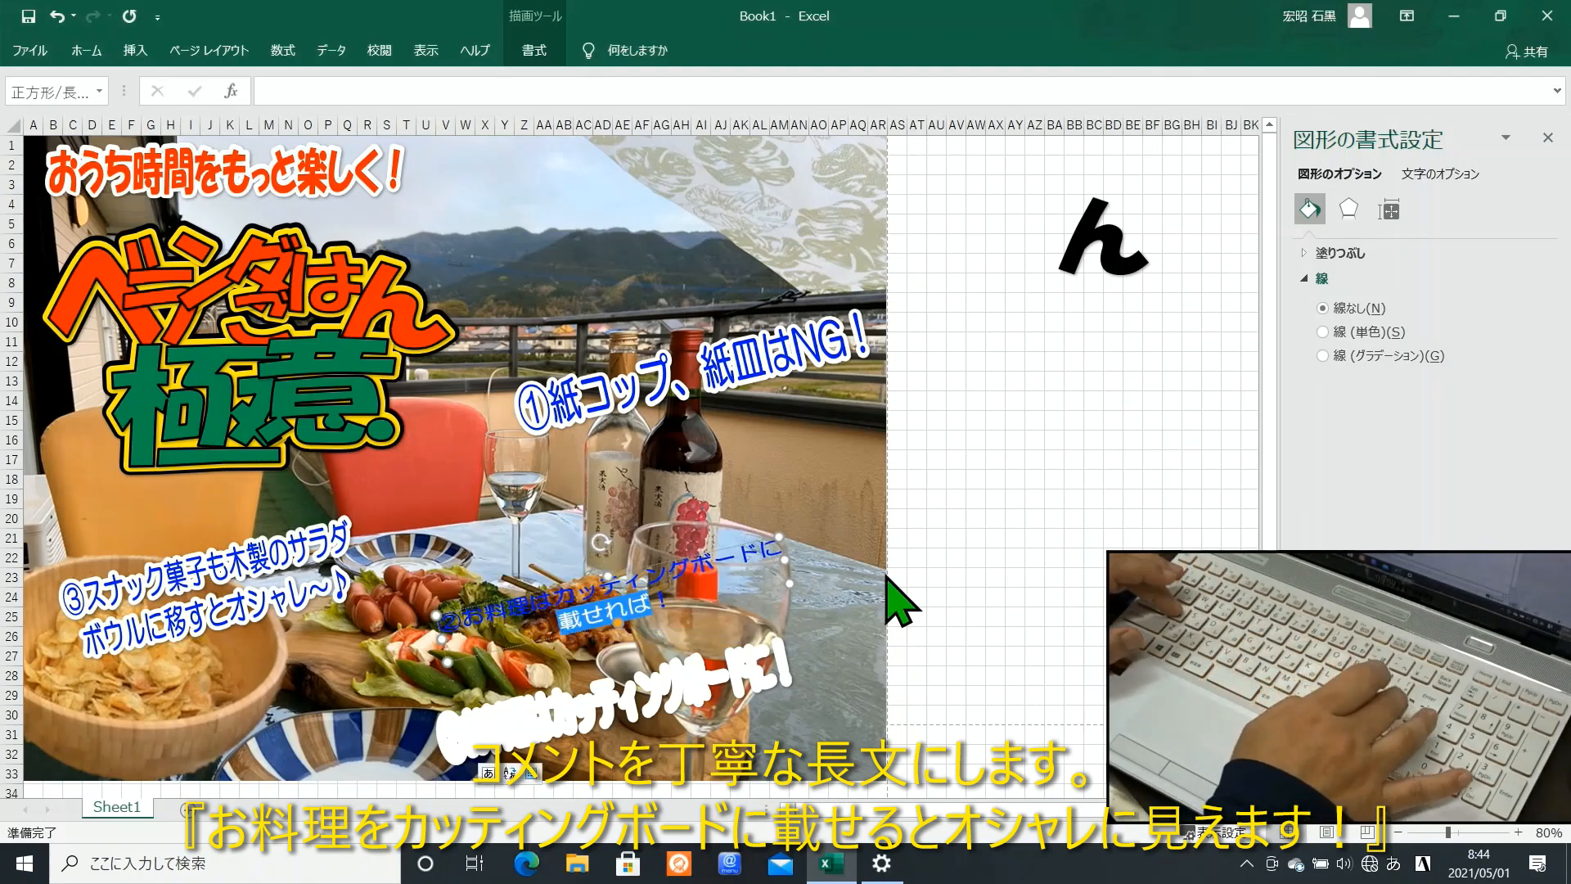
pyautogui.write('なんでも')
pyautogui.press('space')
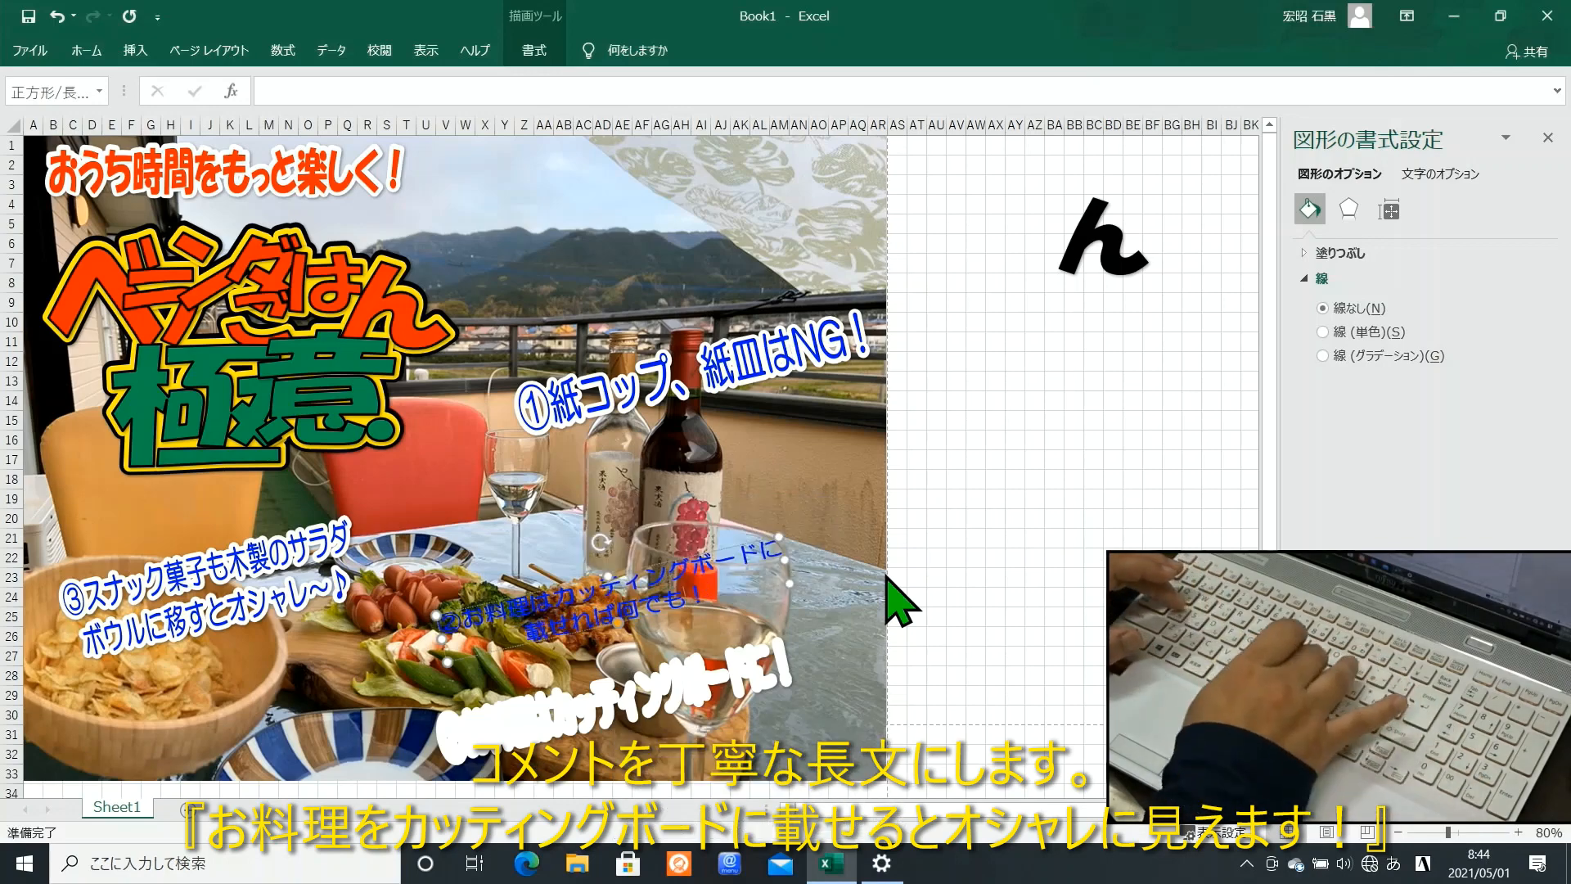
pyautogui.write('おしゃれ')
pyautogui.write('にみえます')
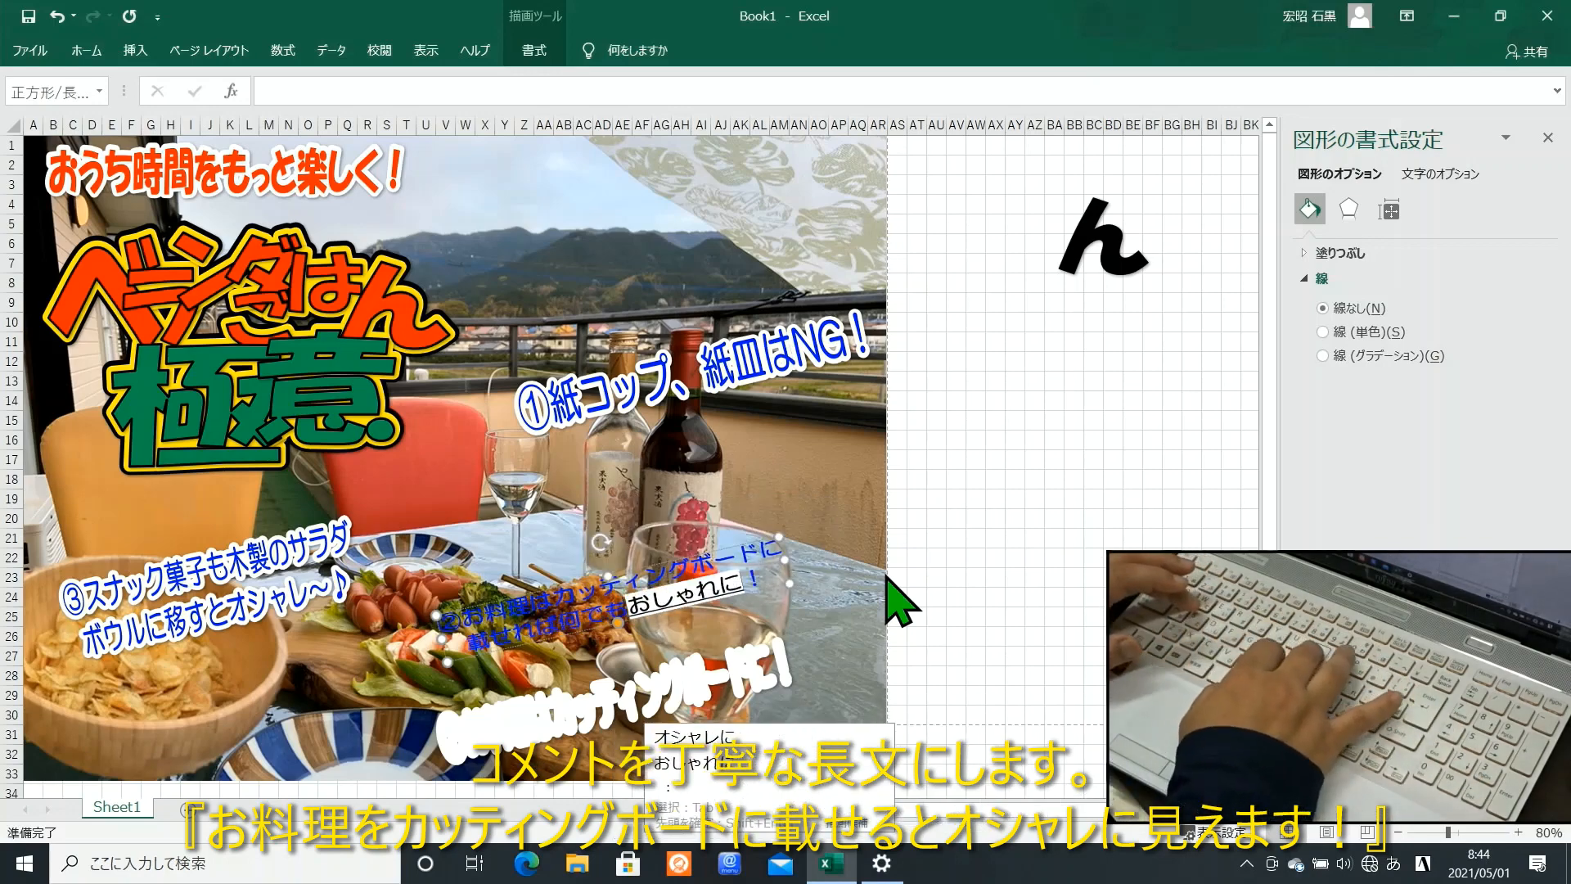
pyautogui.press('space')
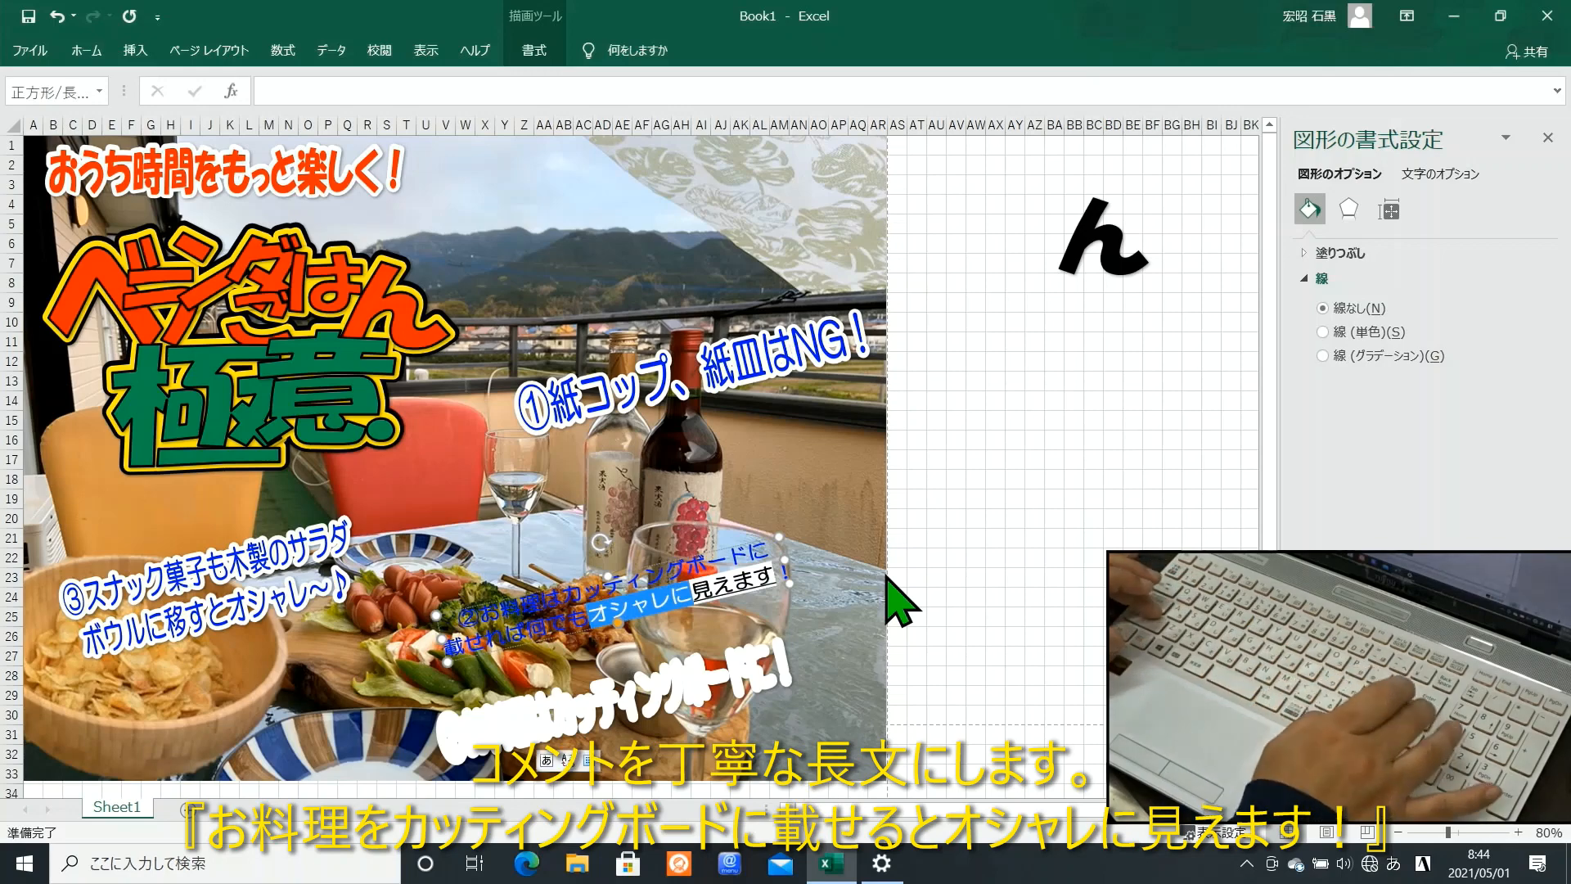
pyautogui.press('Return')
# Step: Copy the full two-line text of comment ②'s blue layer and replace the white layer's text with it, keeping the white formatting
pyautogui.moveTo(518, 616); pyautogui.dragTo(780, 581)
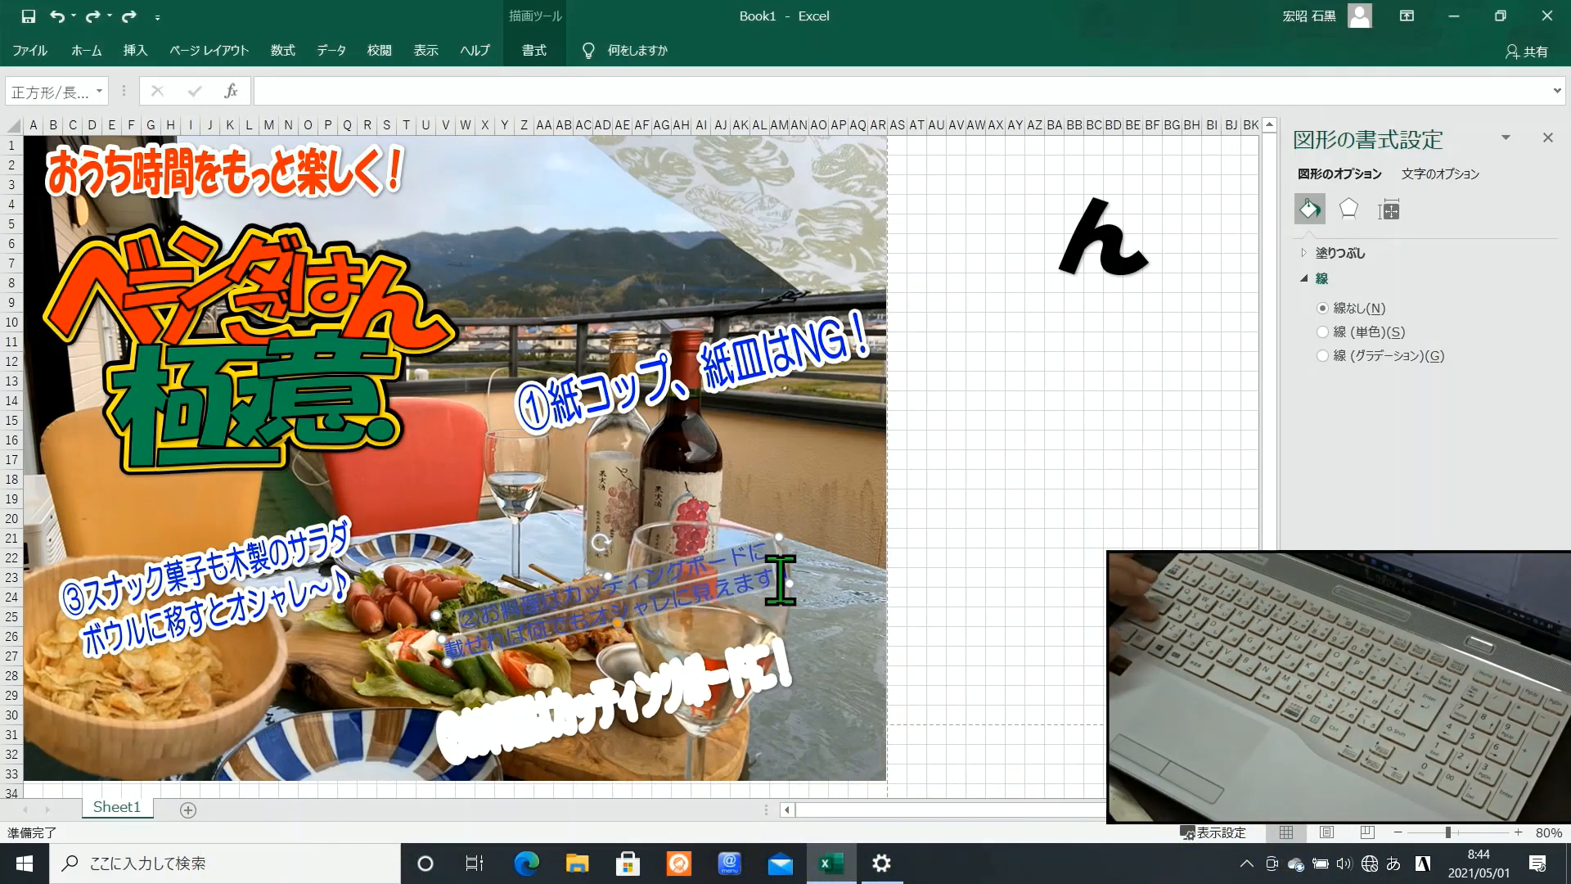
pyautogui.click(95, 64)
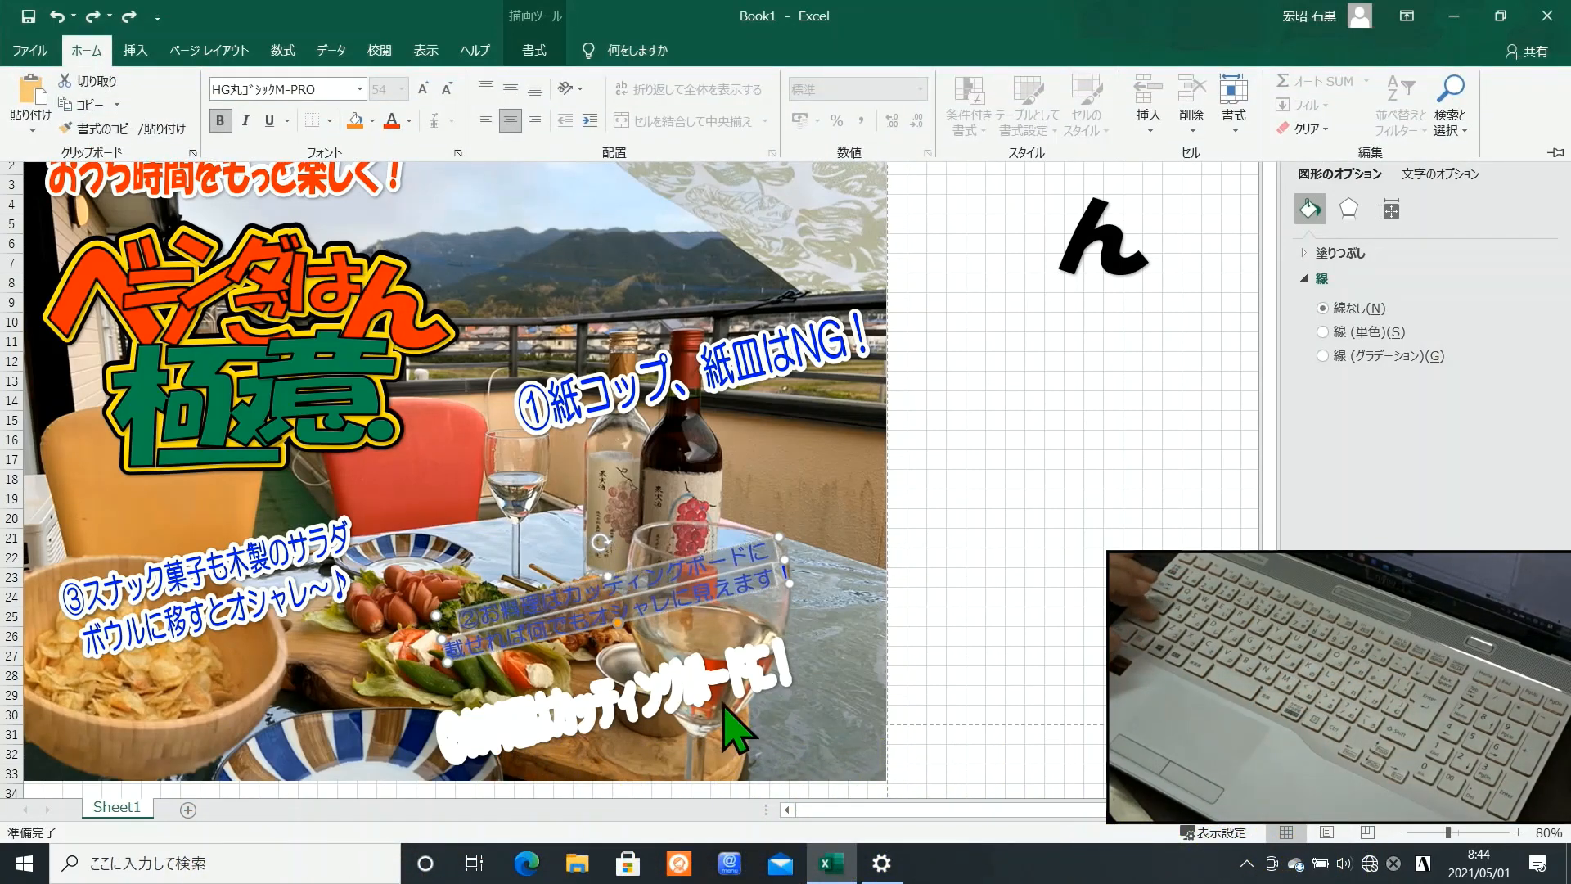
pyautogui.moveTo(446, 737); pyautogui.dragTo(652, 694)
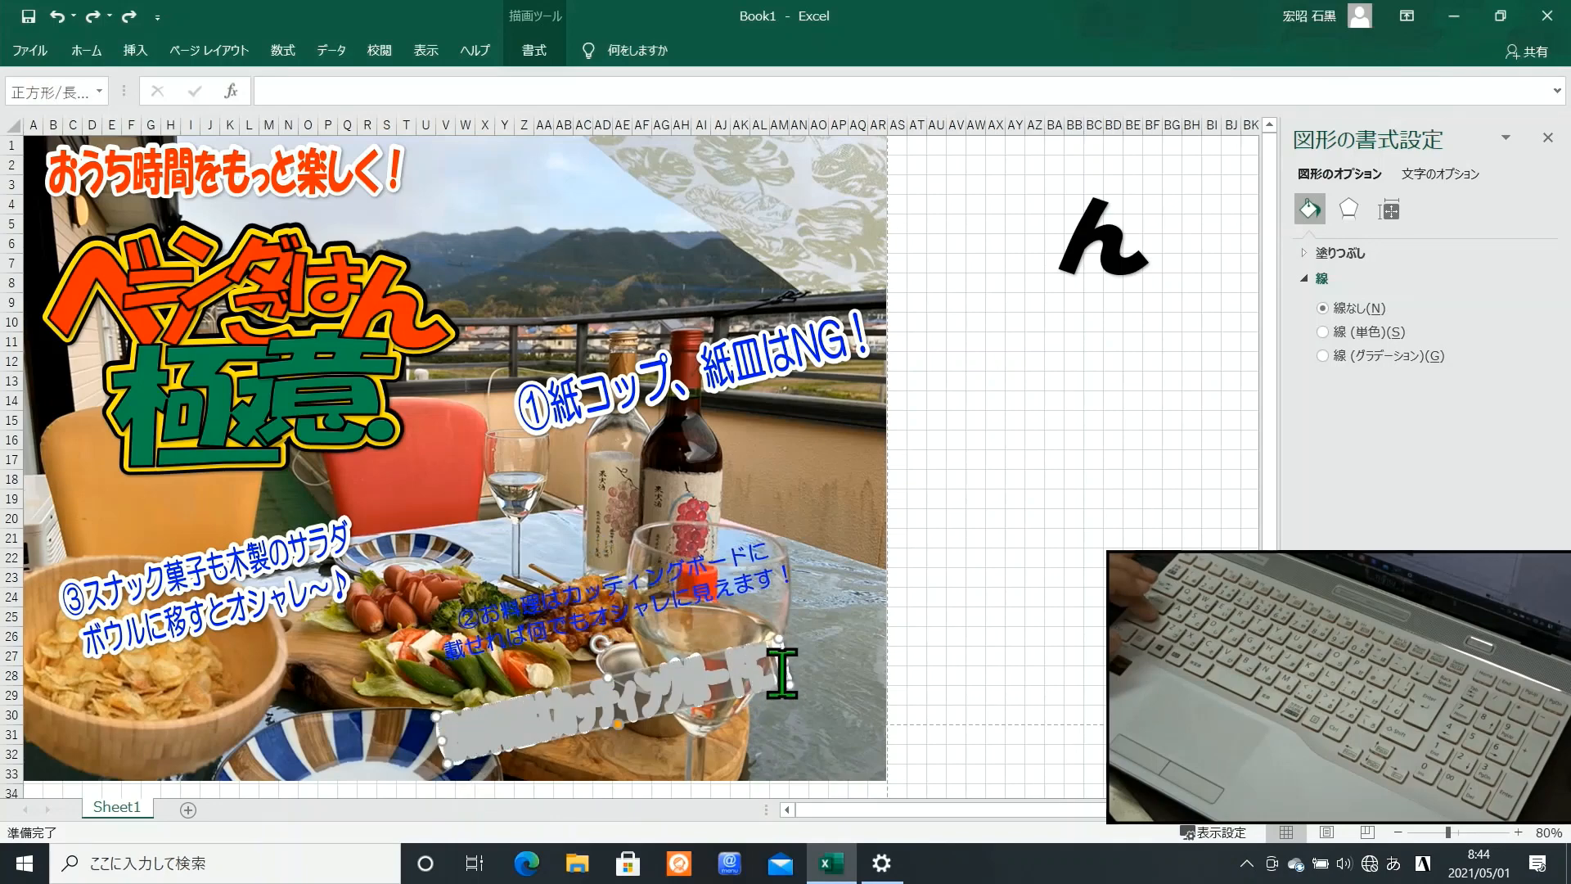
pyautogui.click(85, 64)
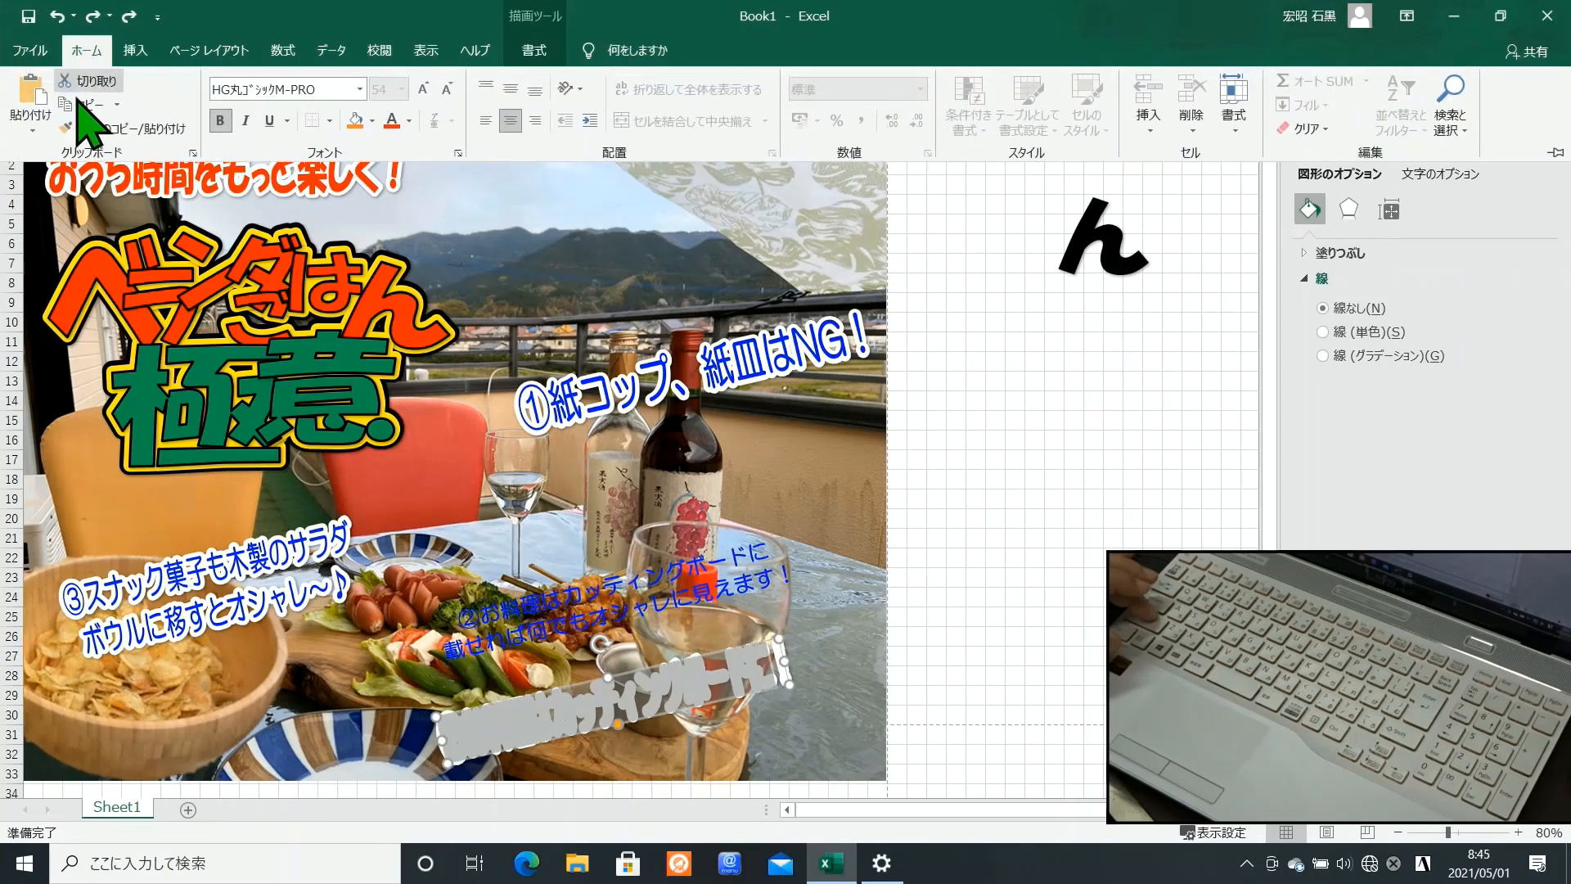
pyautogui.click(33, 131)
pyautogui.click(135, 198)
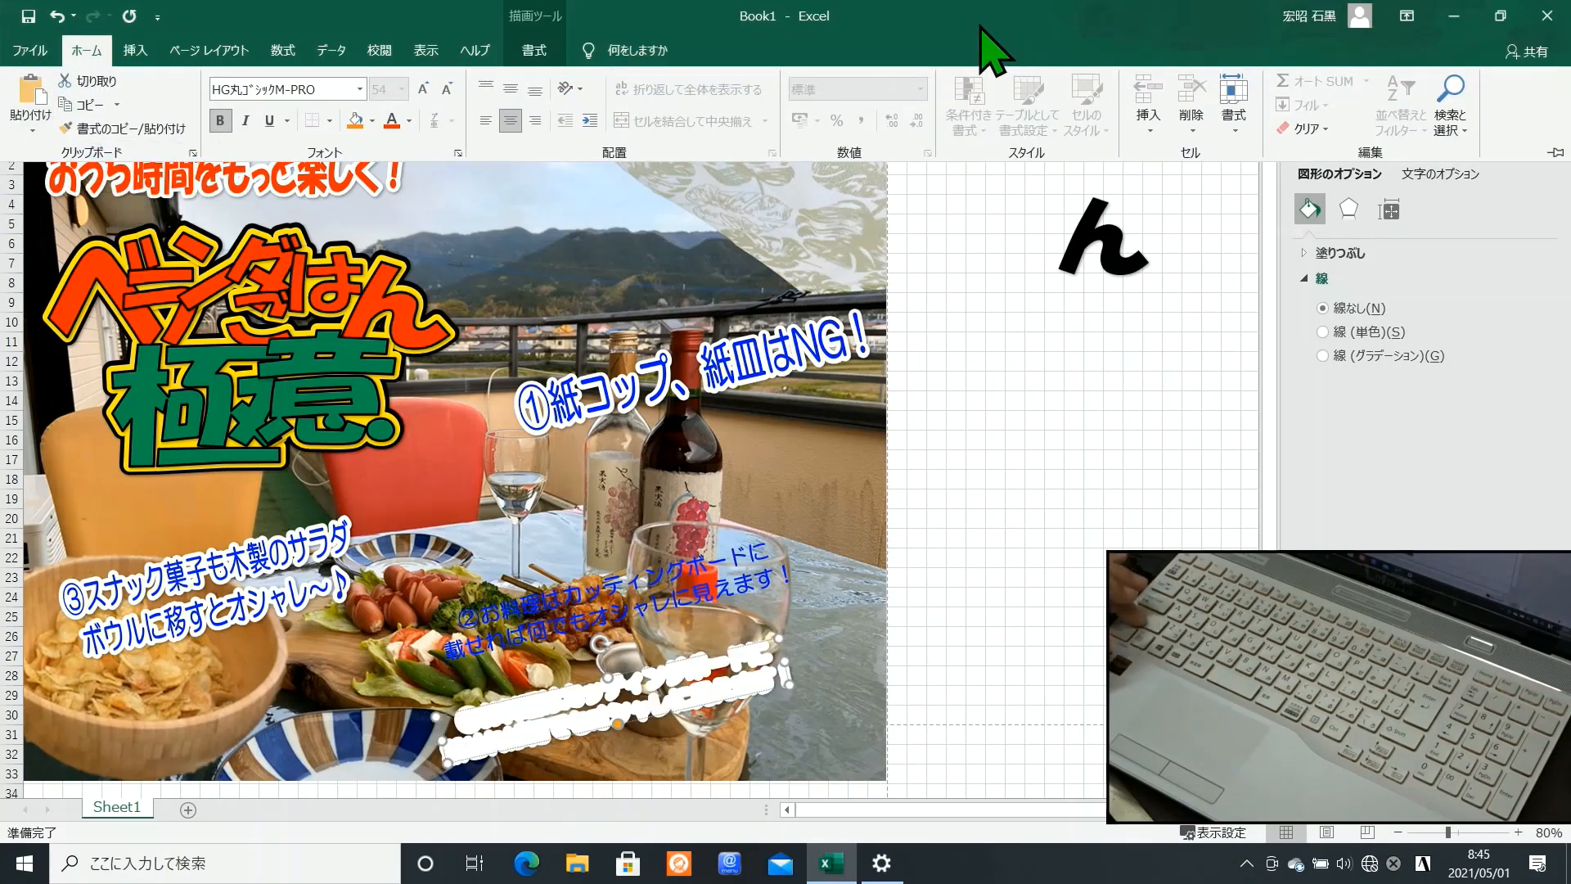
# Step: Move the blue layer of comment ② straight down so it lies exactly over its white layer
pyautogui.click(657, 571)
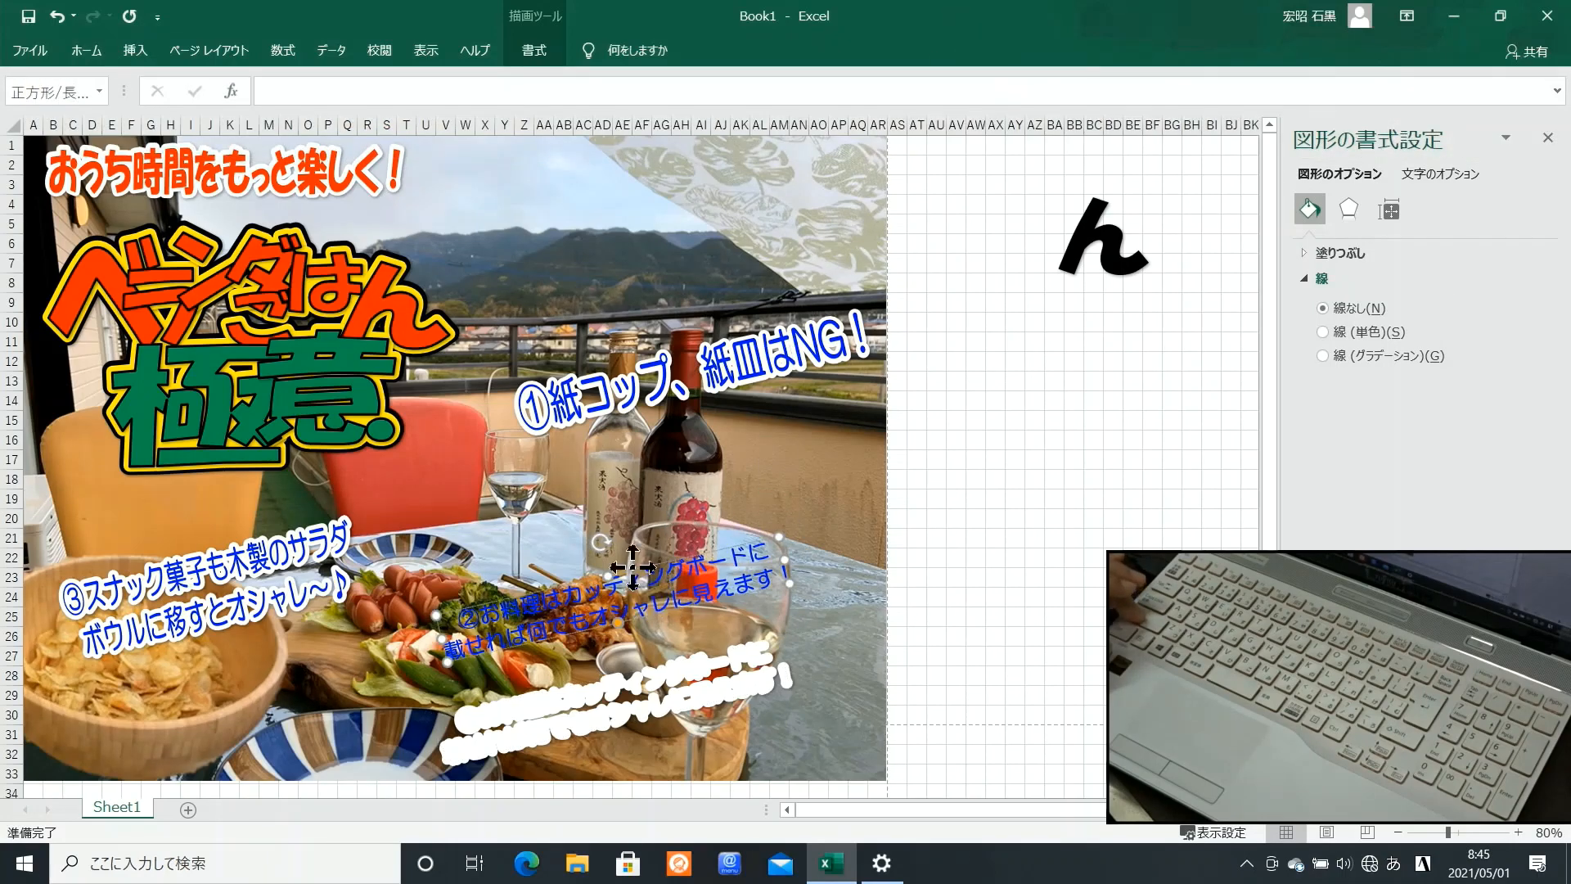
pyautogui.moveTo(632, 571); pyautogui.dragTo(632, 667)
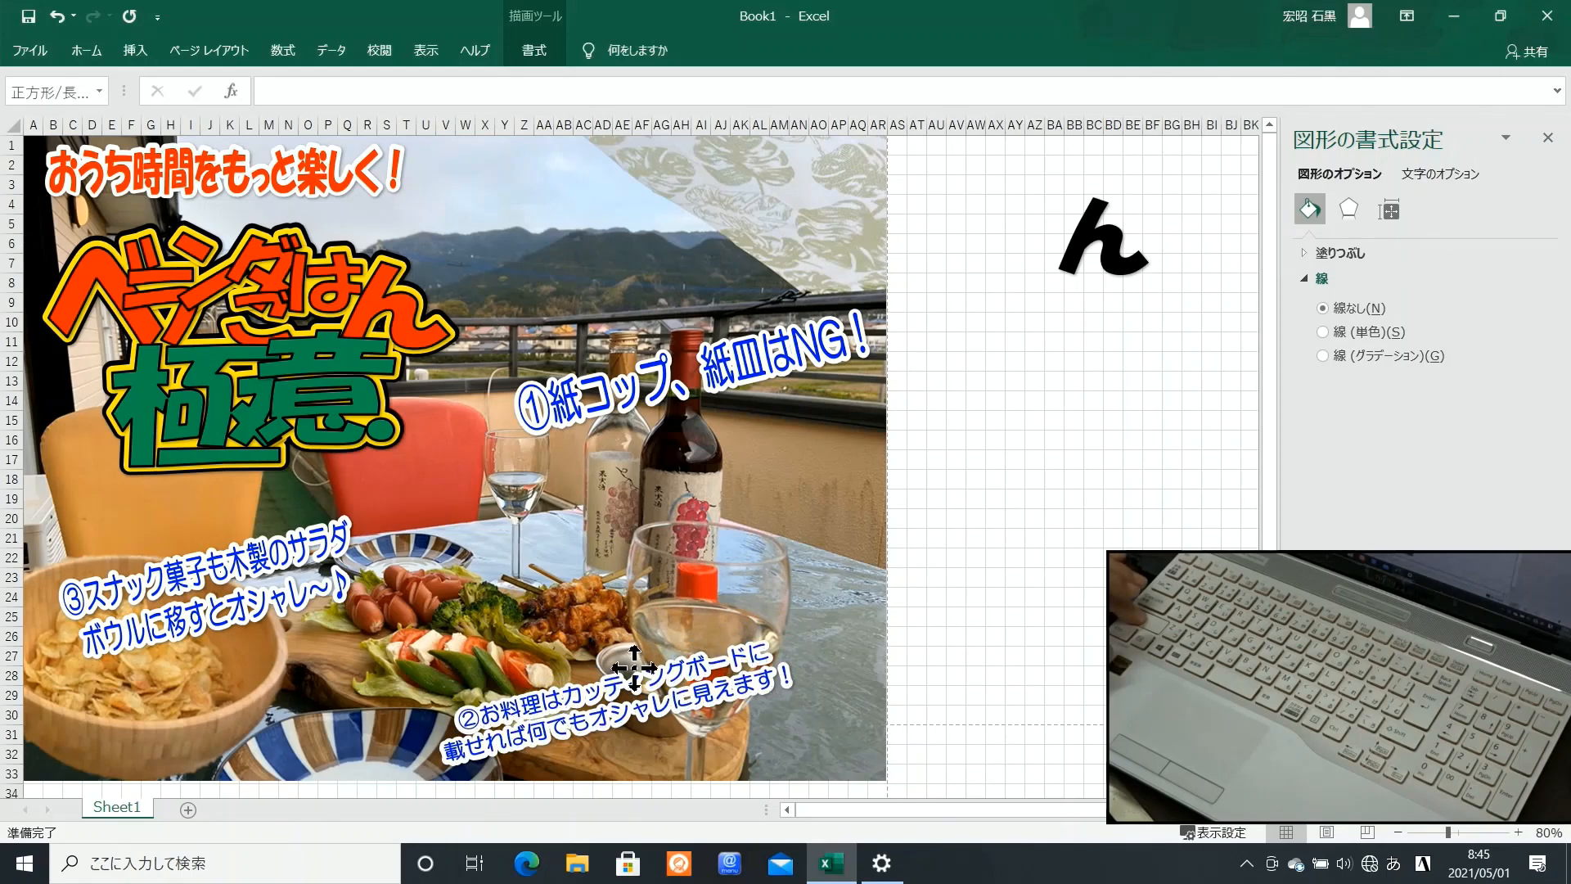
pyautogui.click(962, 584)
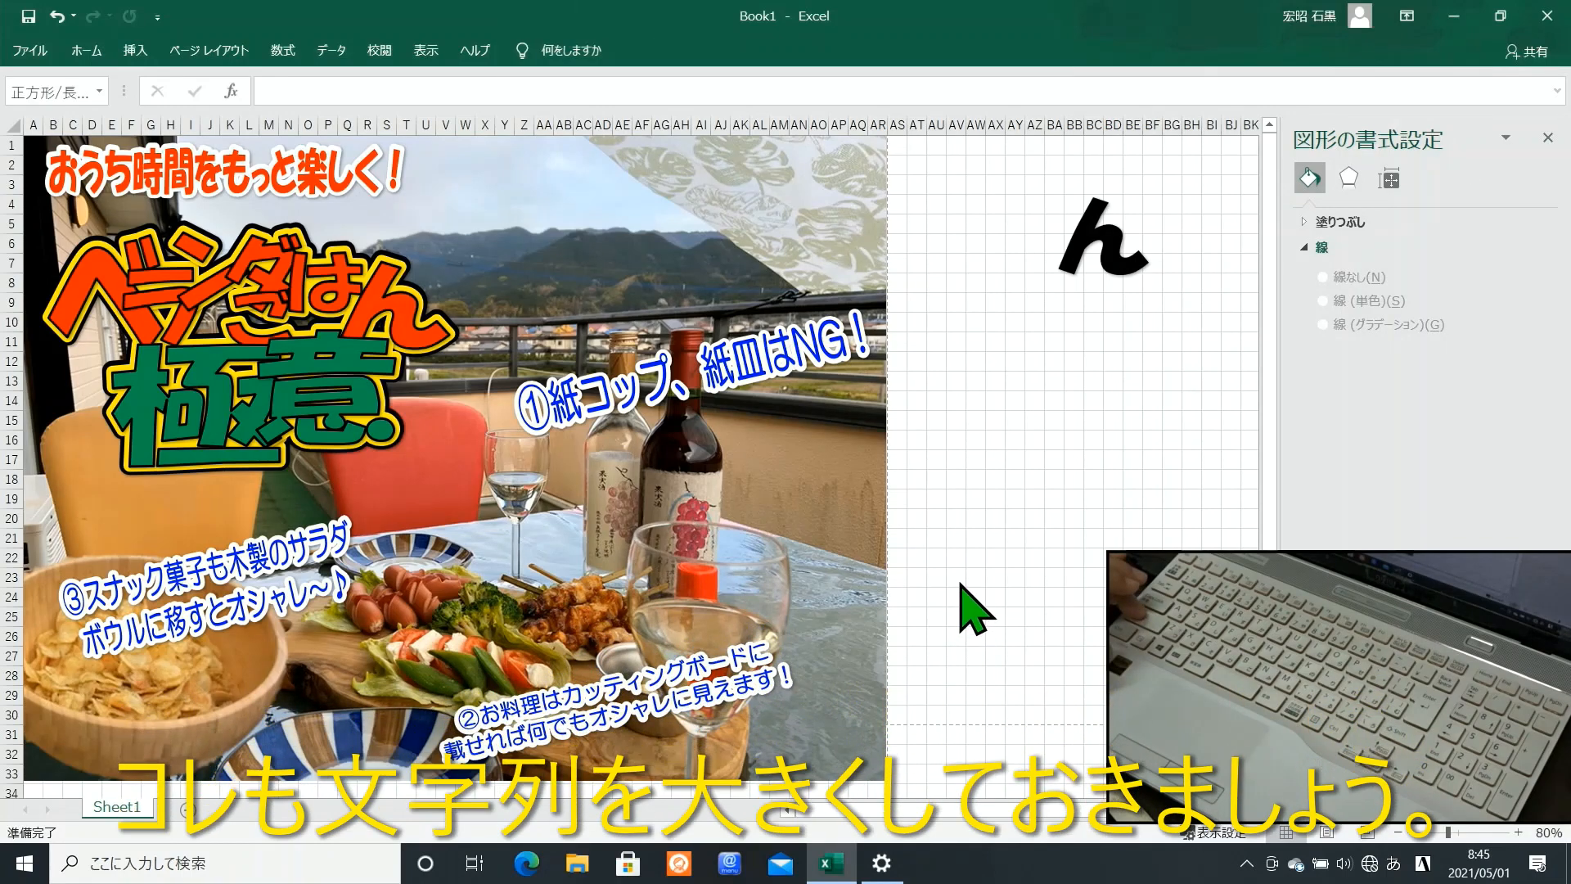
# Step: Enlarge both layers of comment ② together so its two lines of text become taller
pyautogui.click(622, 680)
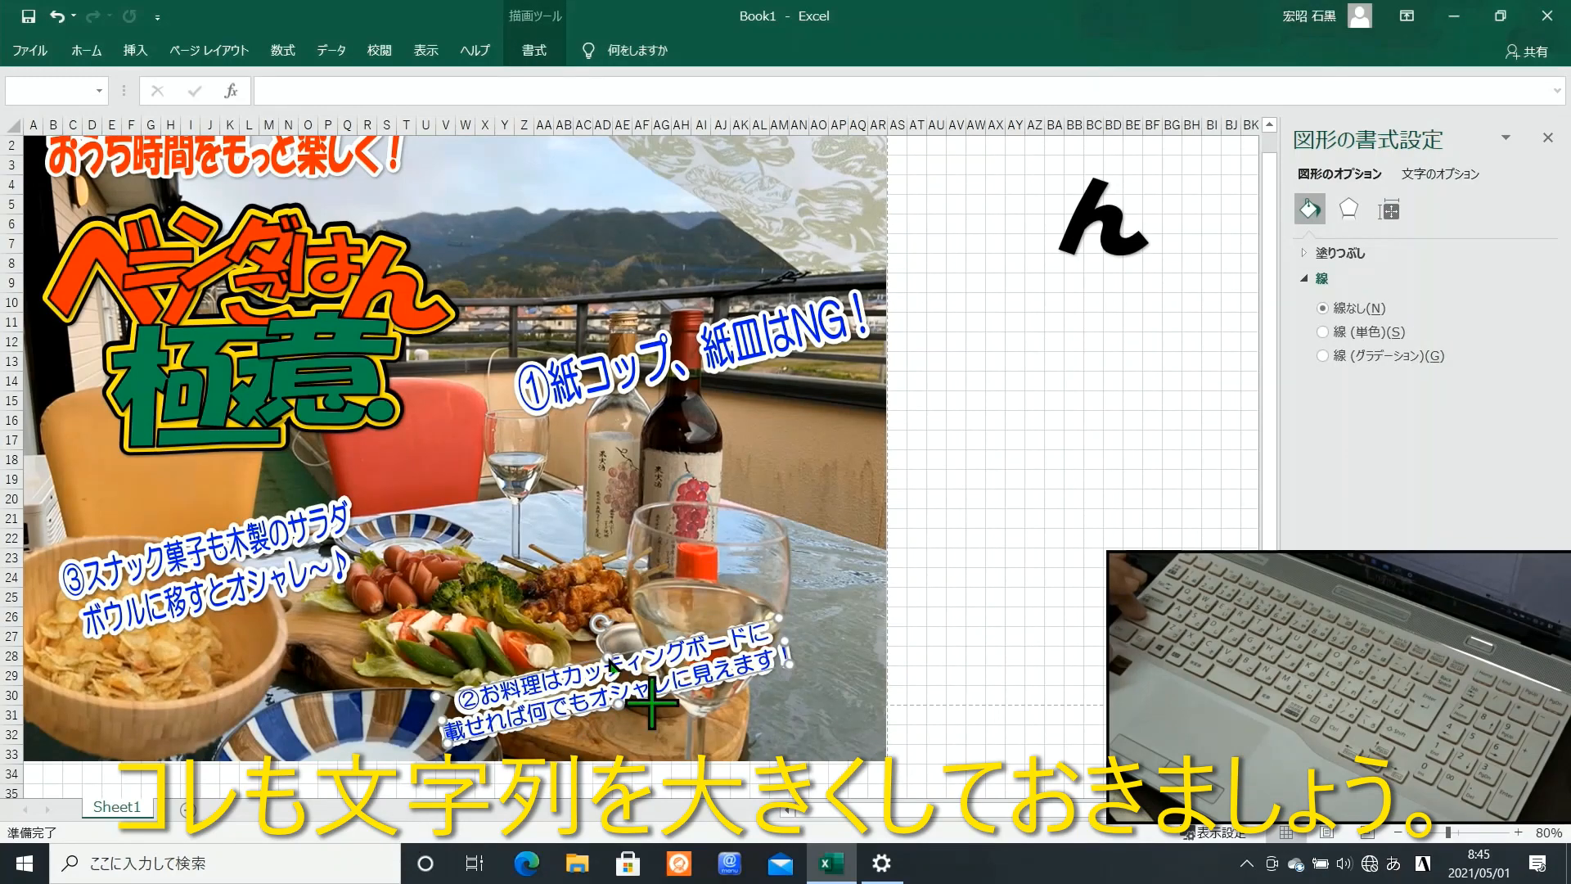
pyautogui.moveTo(610, 659); pyautogui.dragTo(609, 621)
pyautogui.click(957, 596)
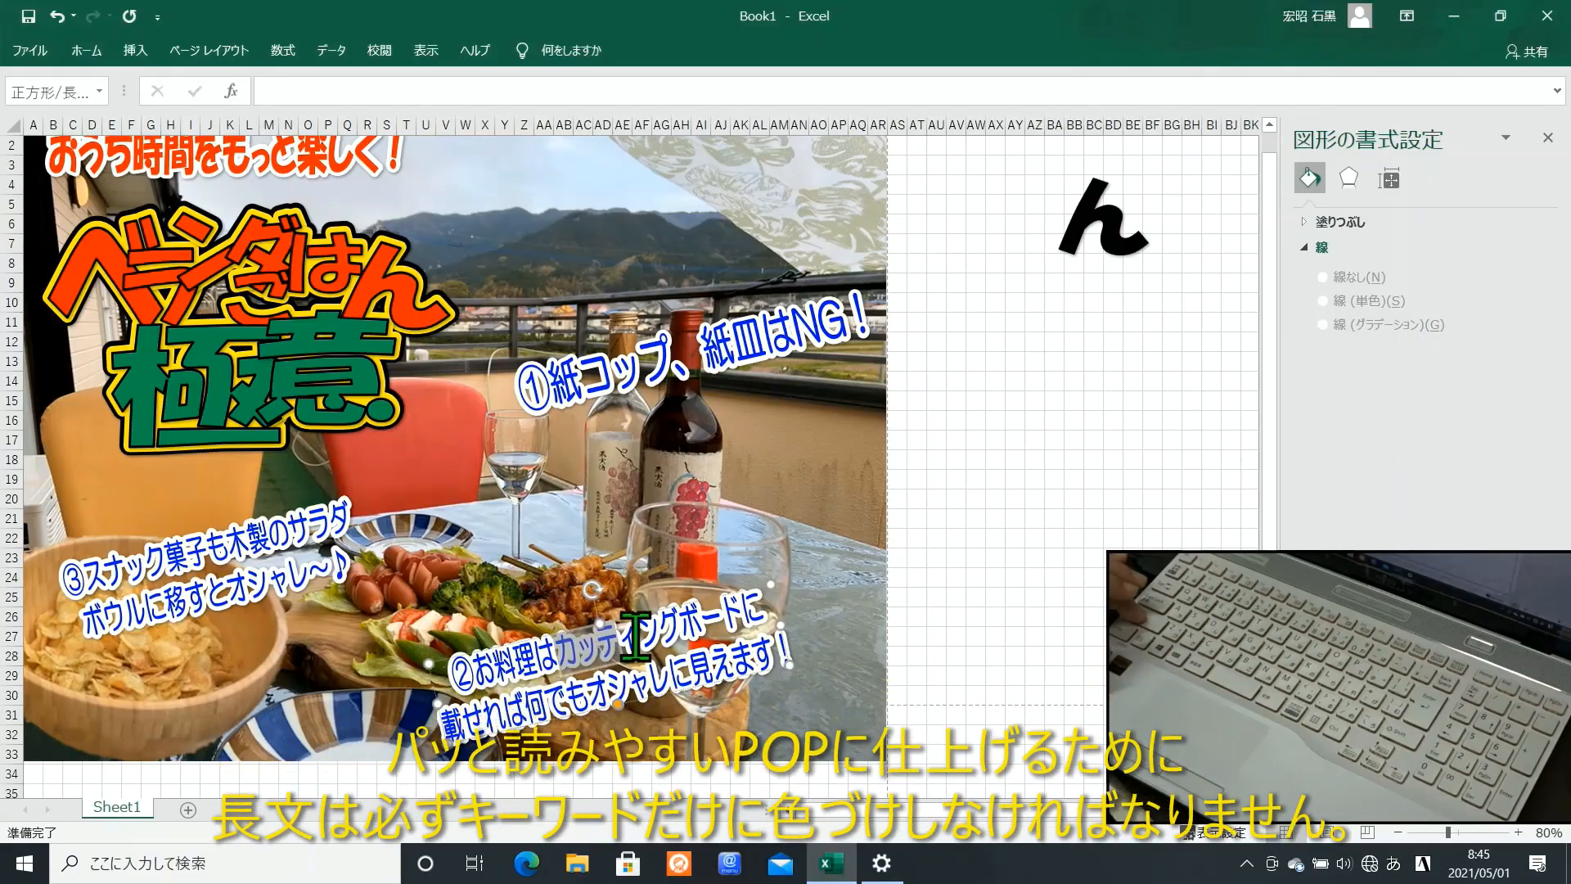
# Step: Recolor the keyword カッティングボードに in comment ② to orange-red
pyautogui.click(562, 658)
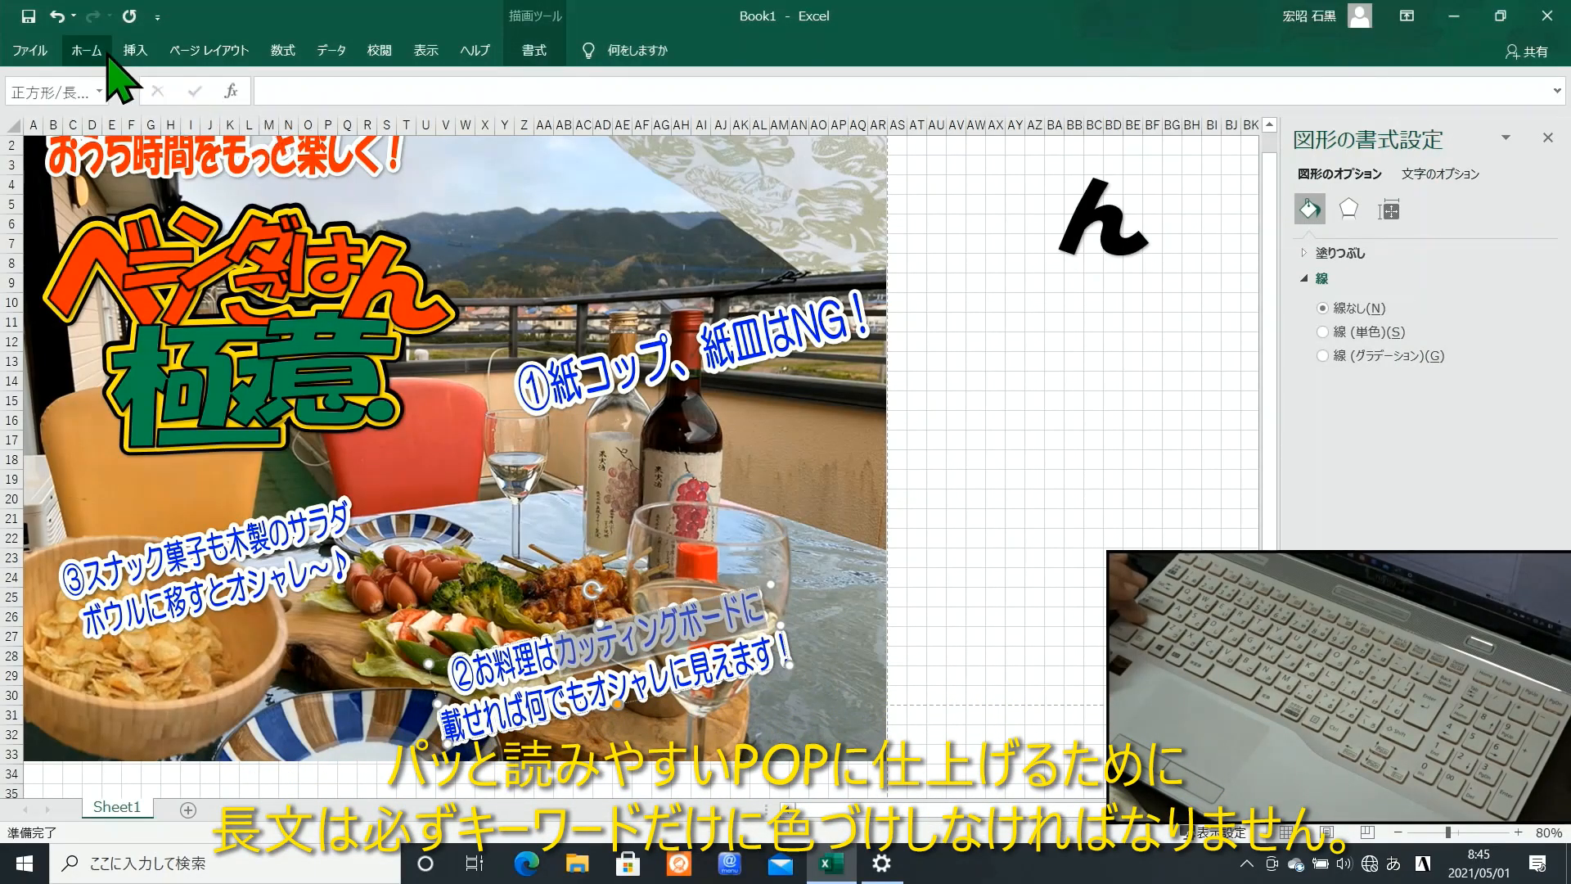
pyautogui.click(106, 52)
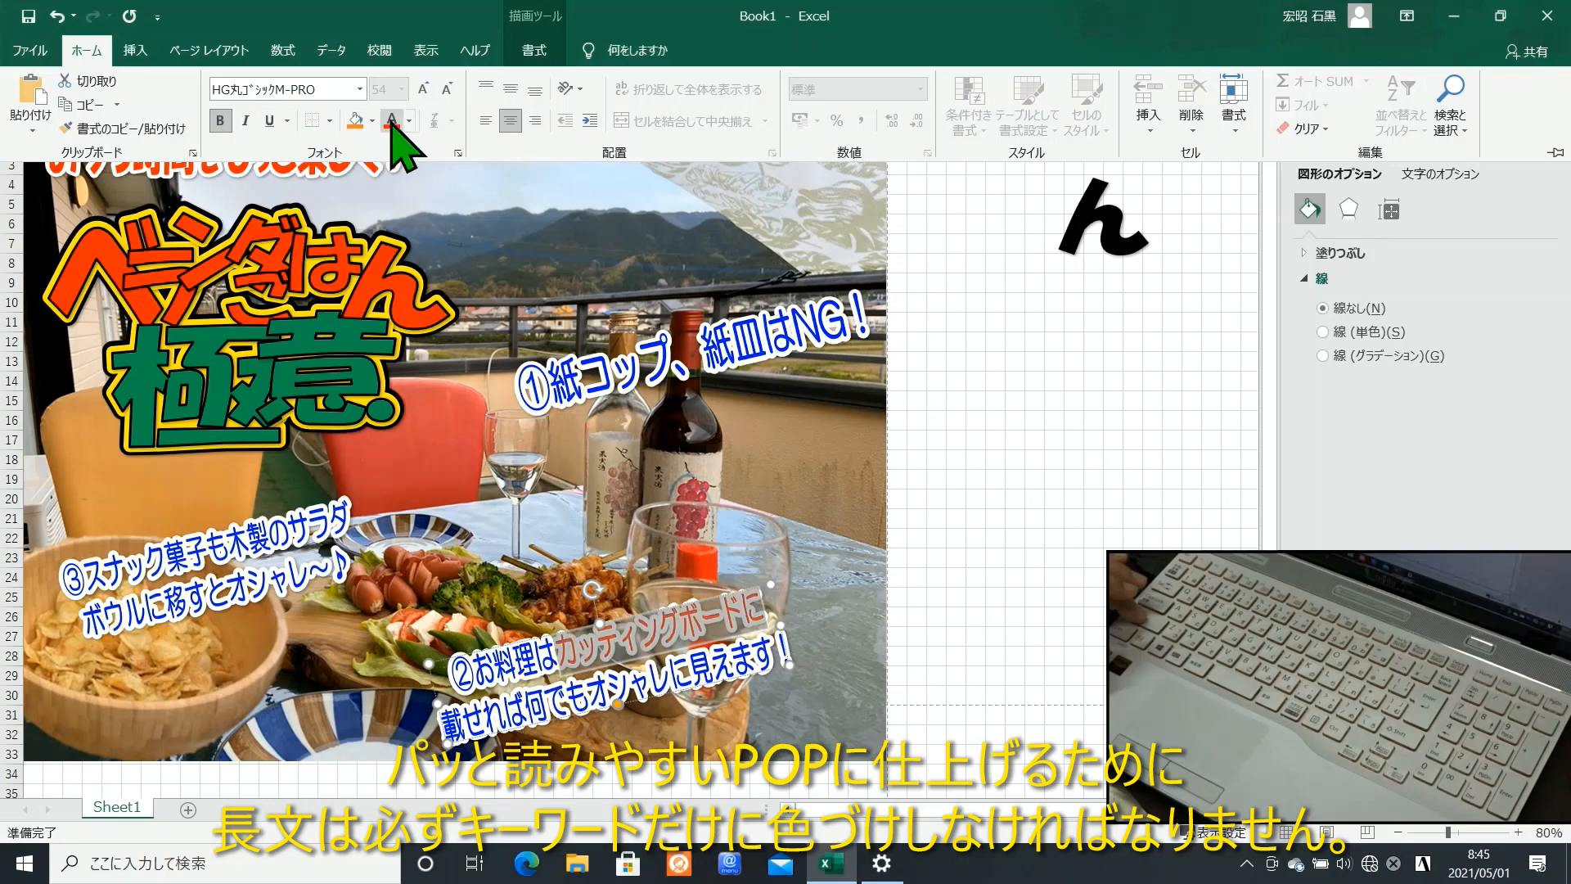
pyautogui.click(851, 548)
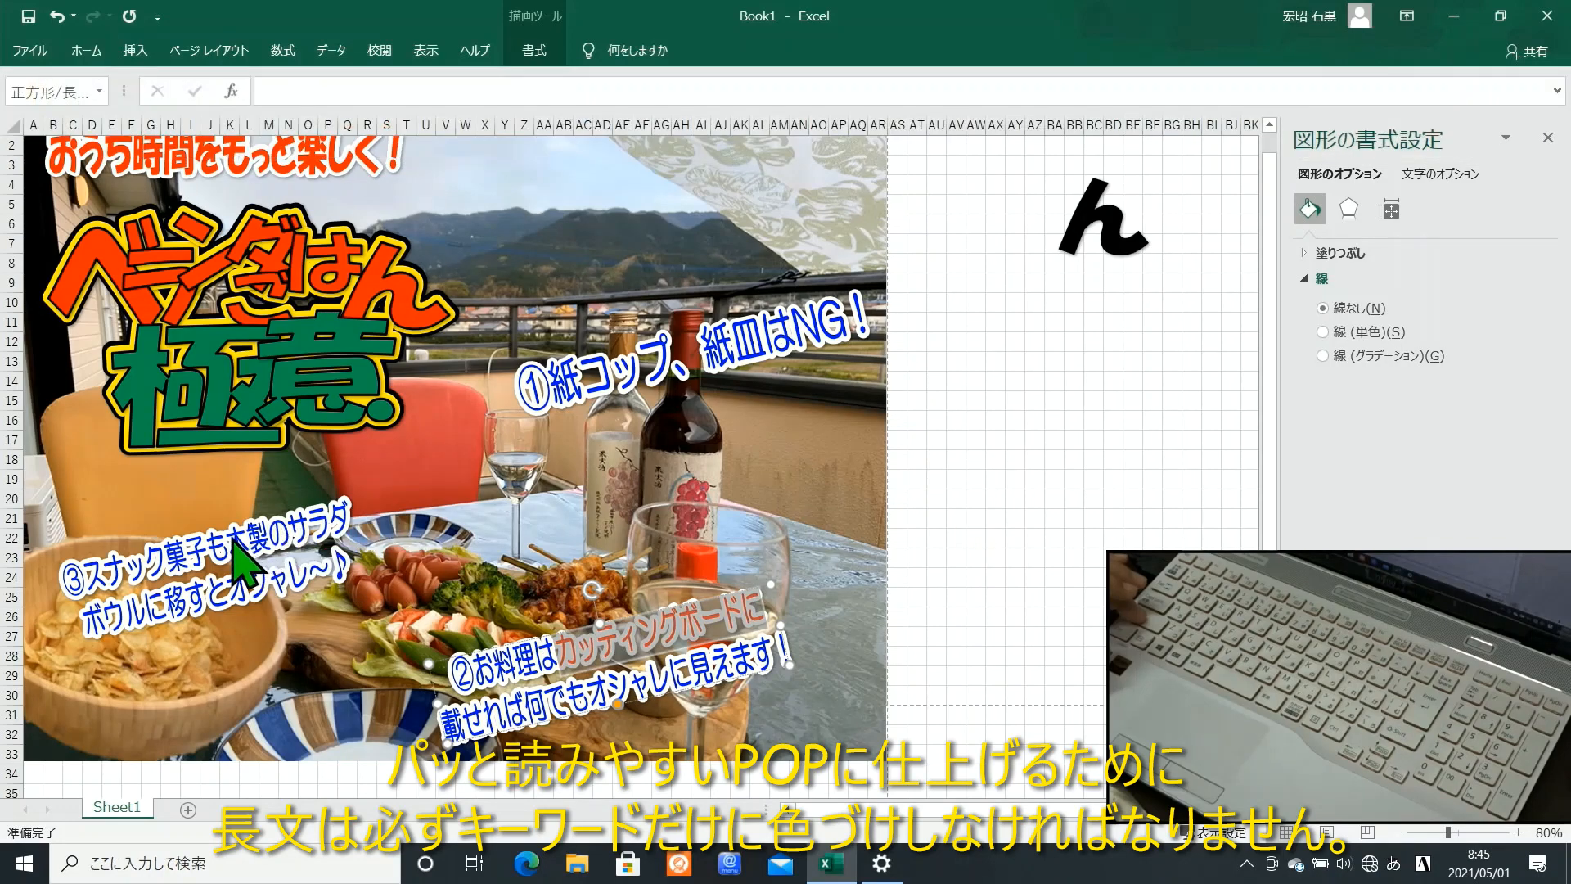
# Step: Recolor the keyword 木製のサラダボウルに in comment ③ to the same orange-red
pyautogui.click(189, 580)
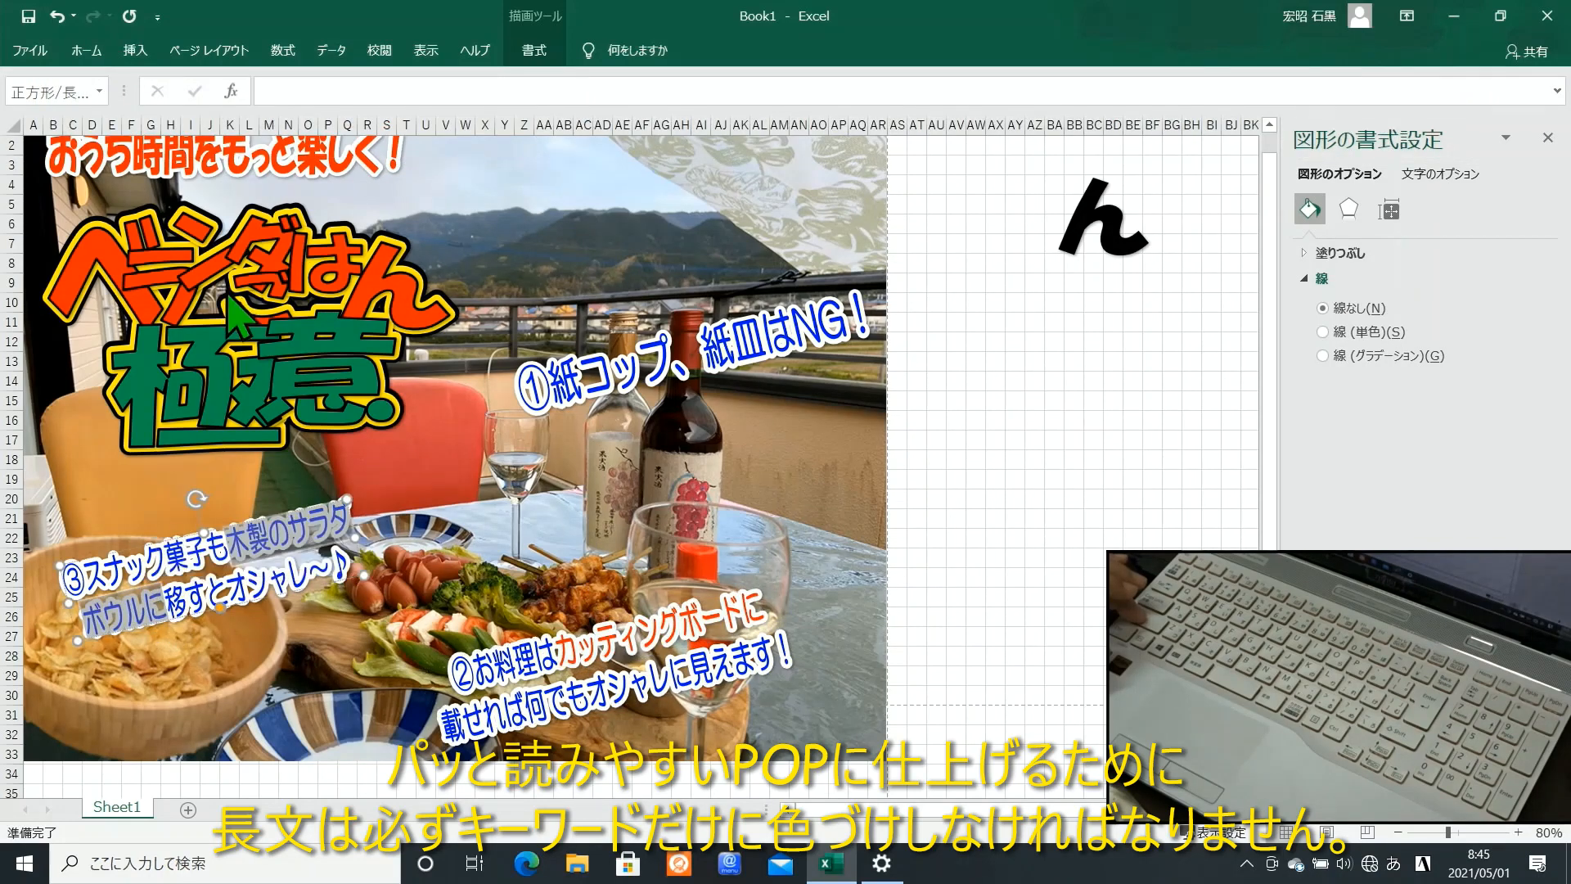
pyautogui.click(87, 51)
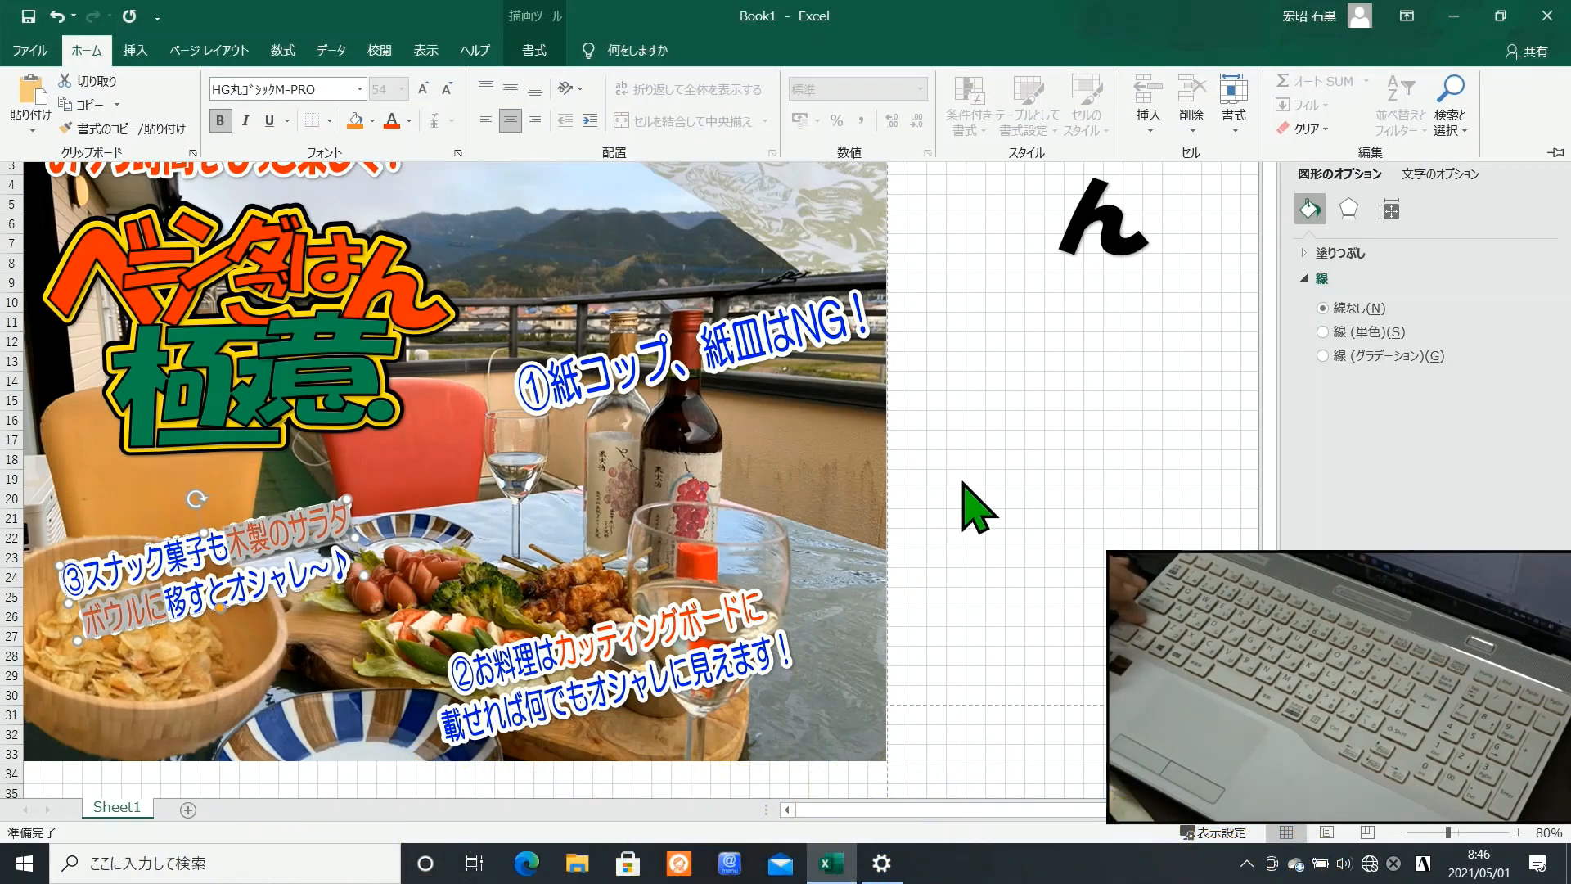
pyautogui.click(974, 503)
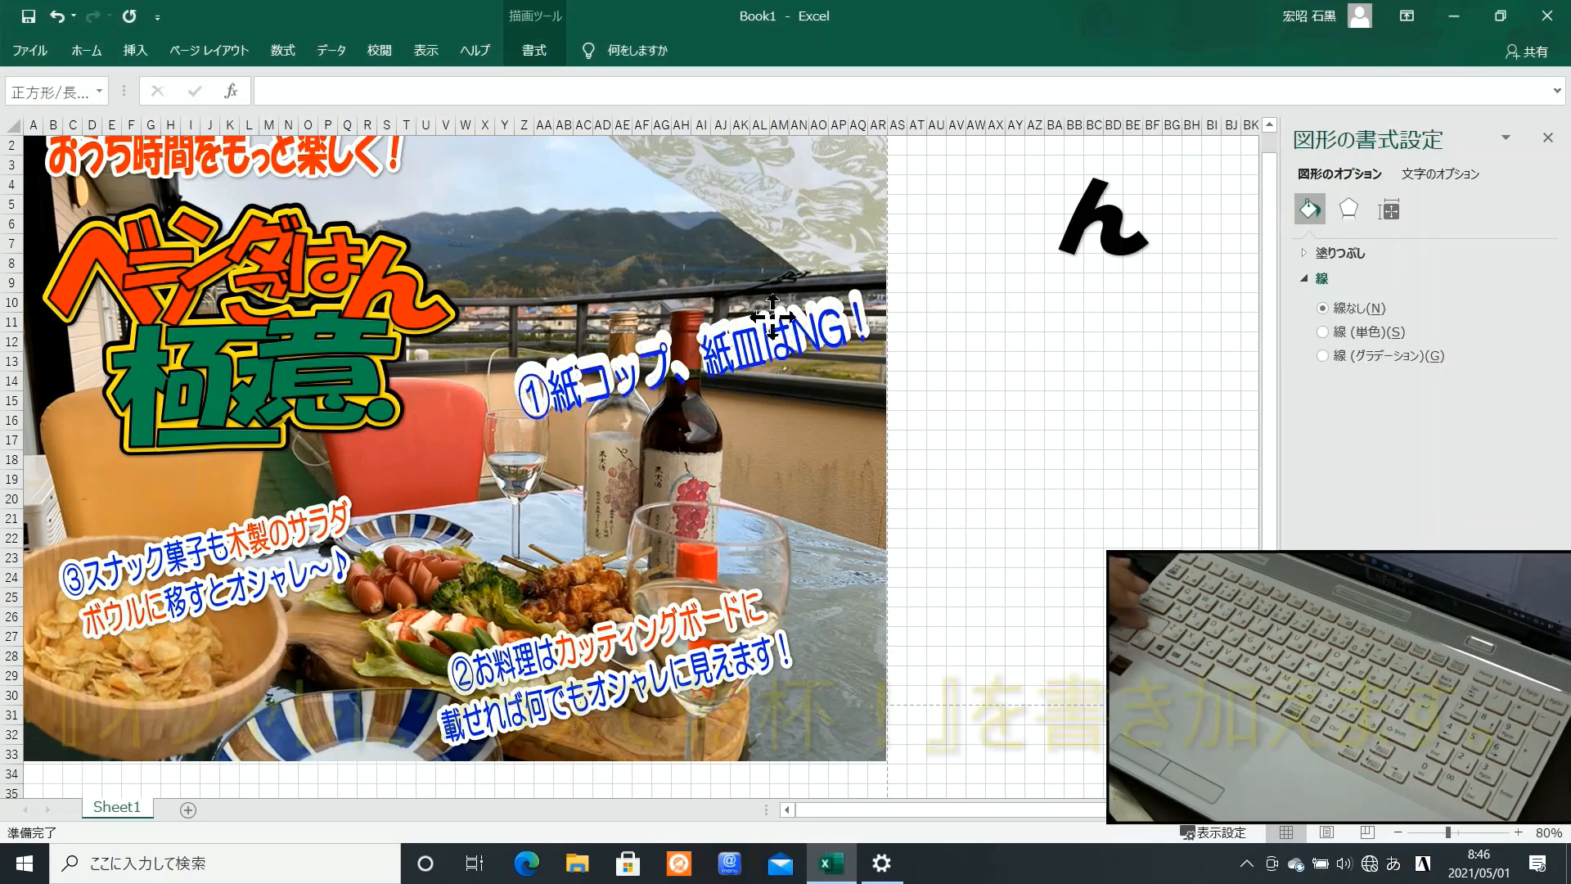
# Step: Separate the blue layer of comment ① downward and add a second line reading オシャレにグラスで乾杯！
pyautogui.moveTo(772, 315); pyautogui.dragTo(843, 475)
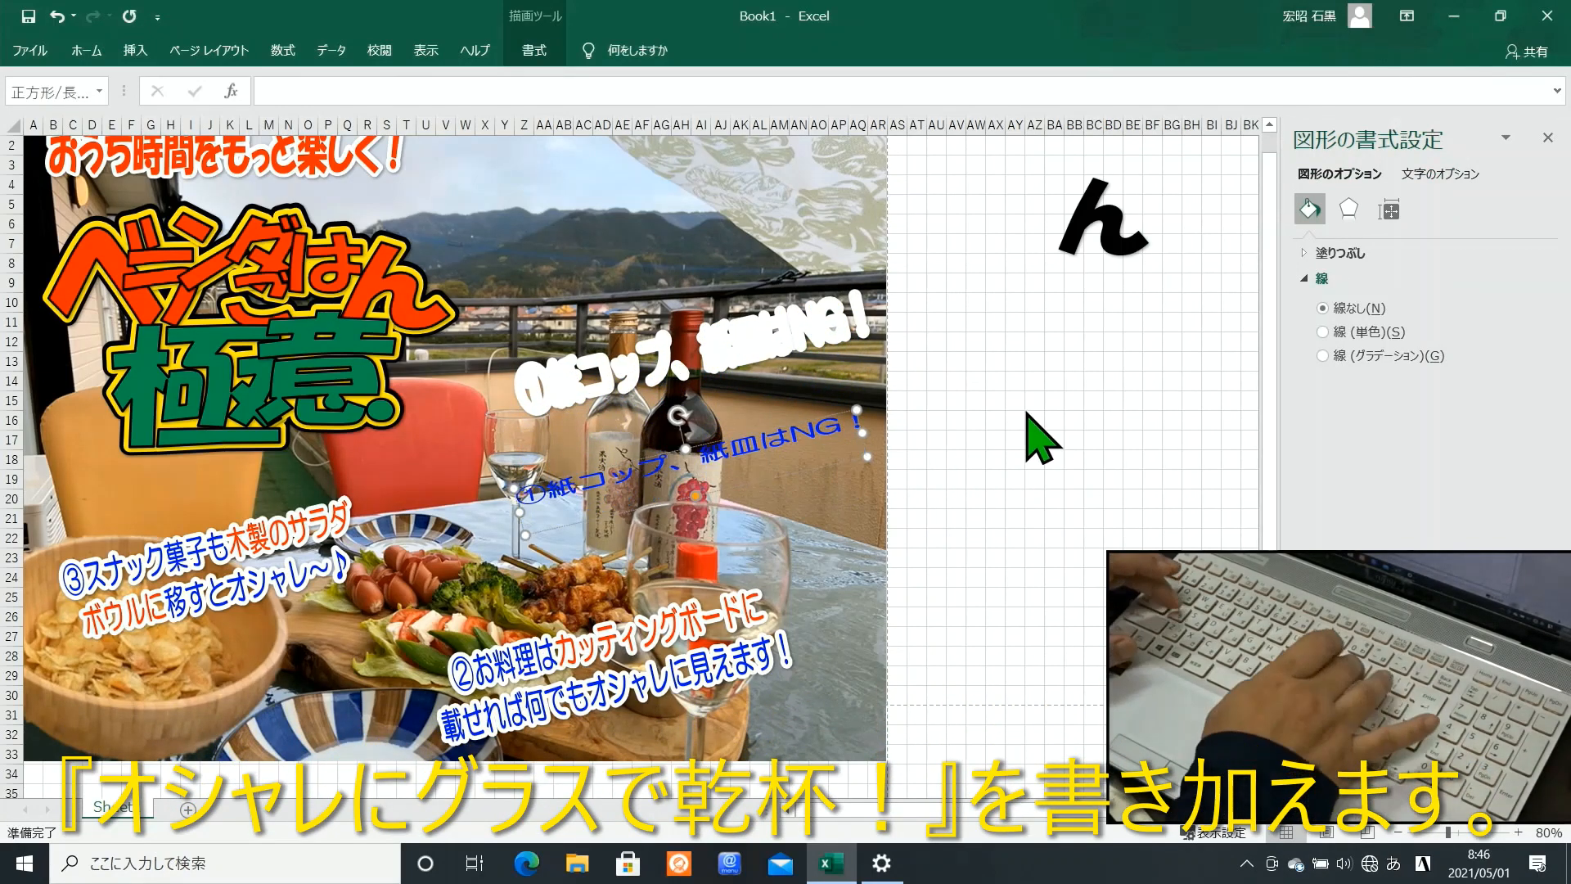
pyautogui.write('おしゃれに')
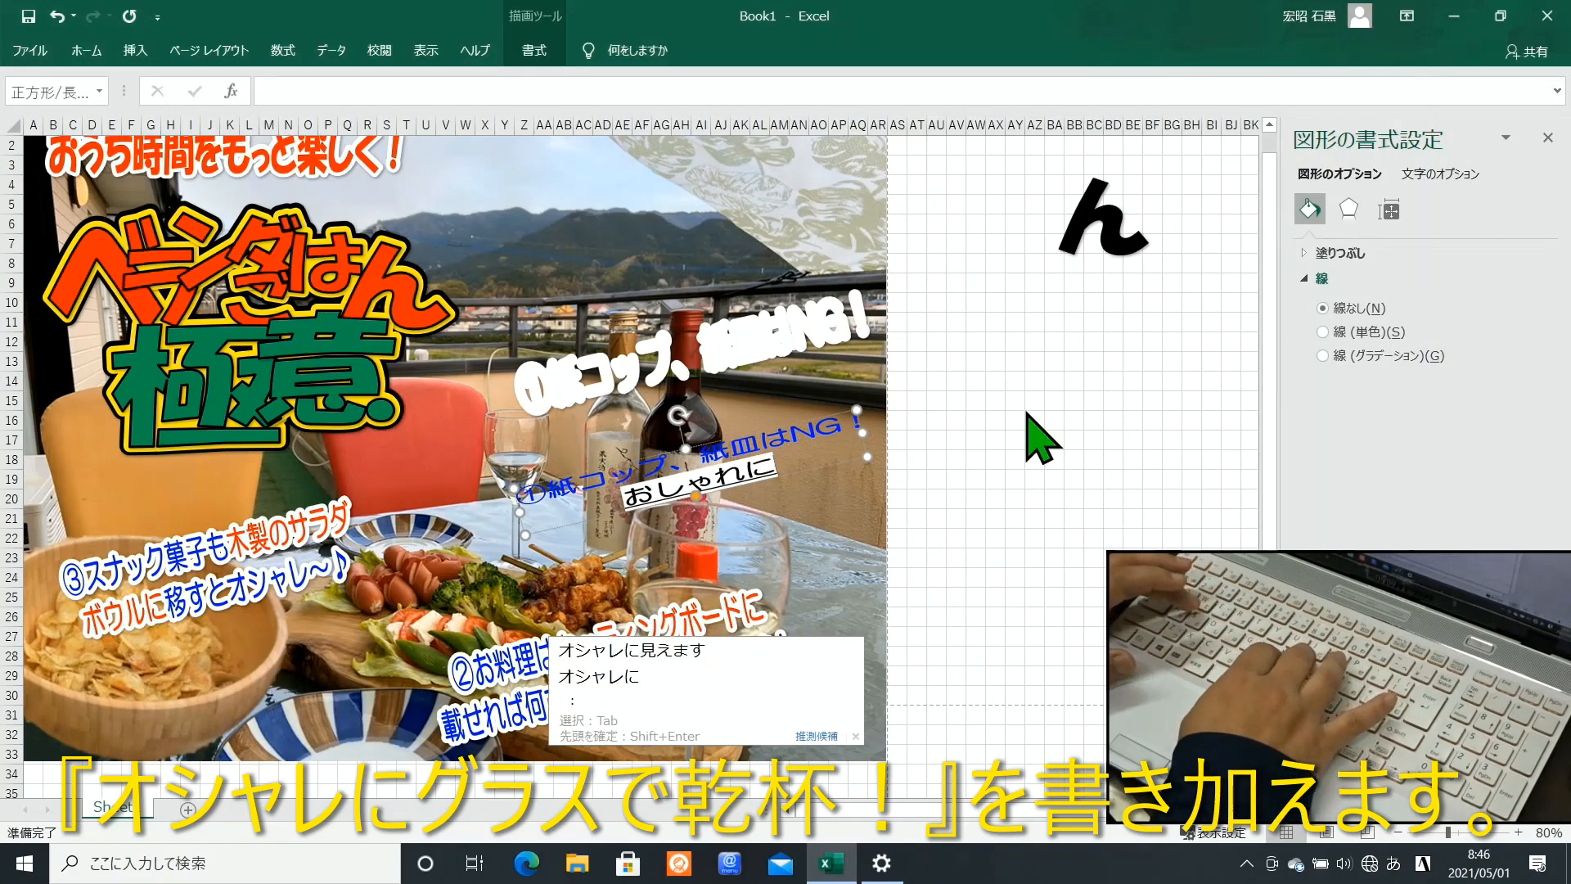
pyautogui.press('space')
pyautogui.write('ぐ')
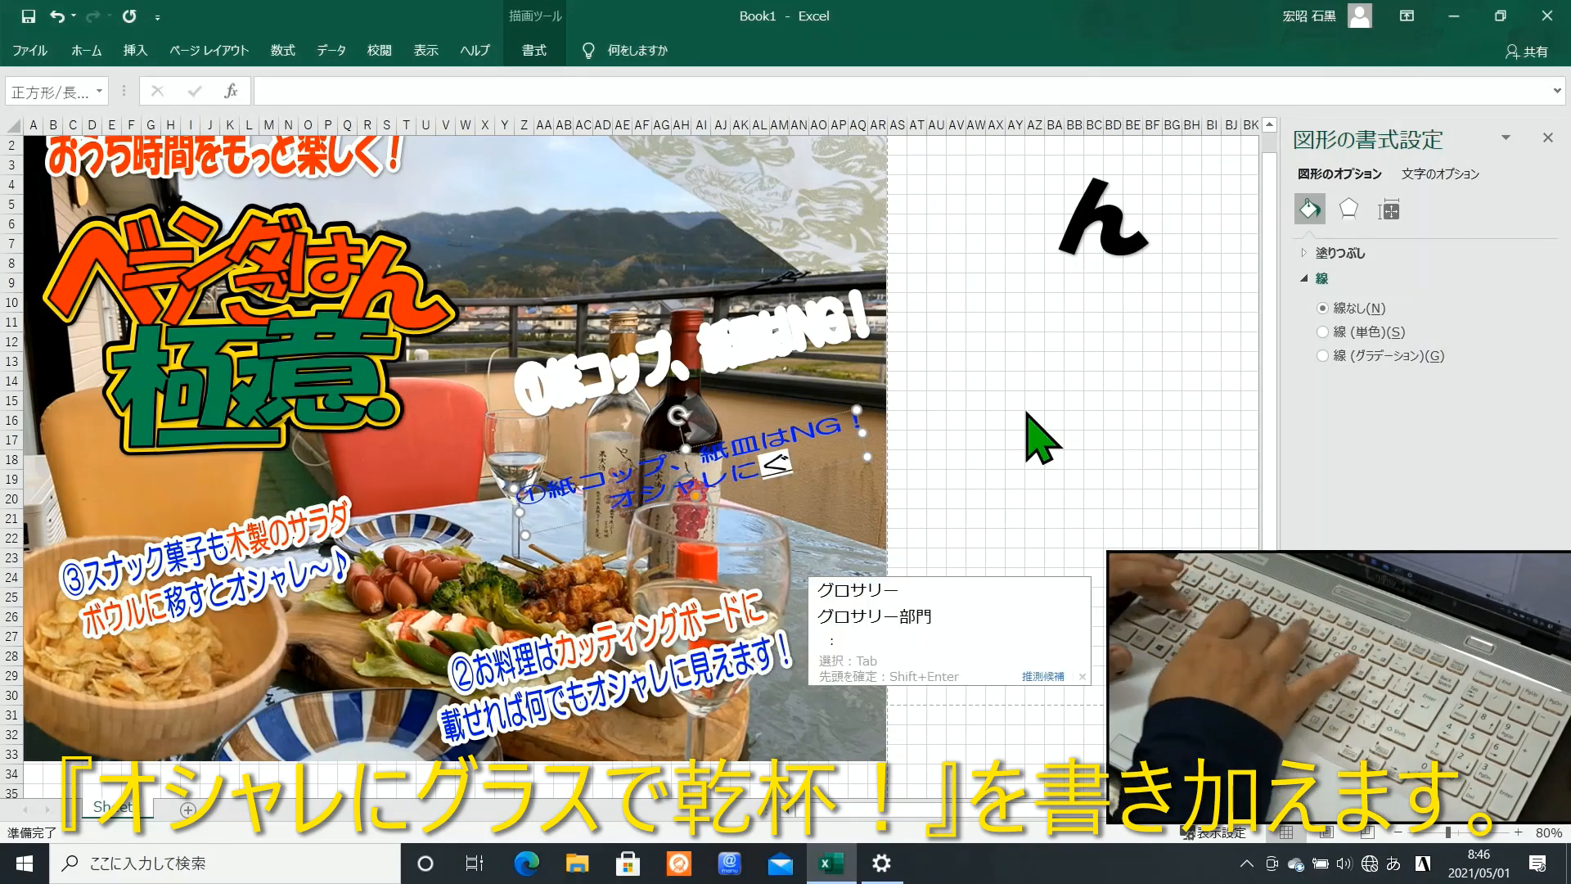
pyautogui.write('らsudekanp')
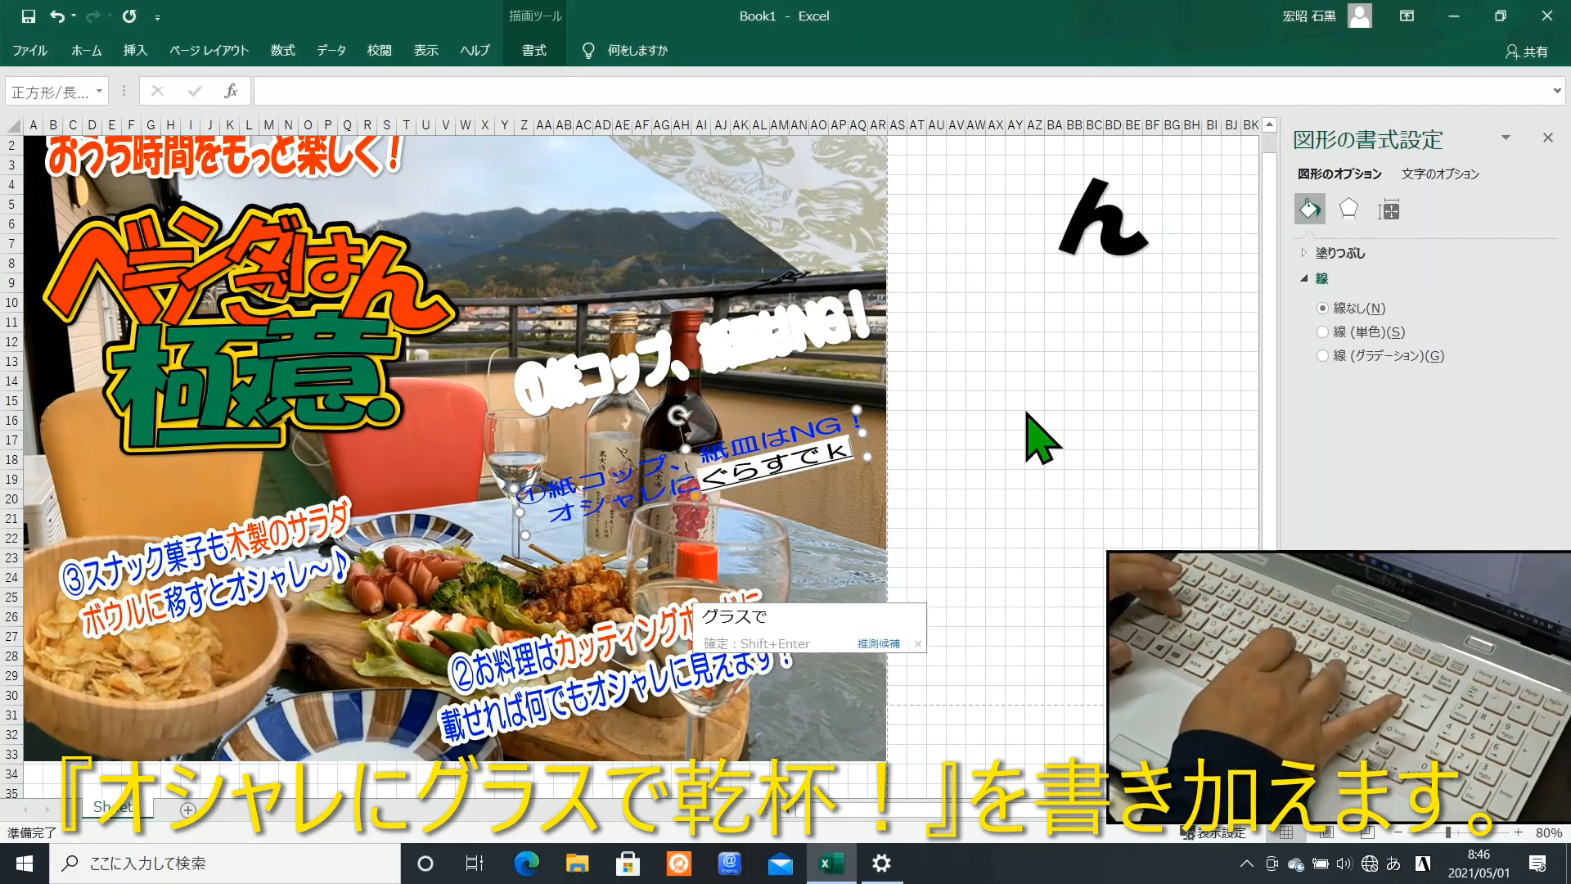
pyautogui.write('ai!')
pyautogui.press('space')
pyautogui.press('Return')
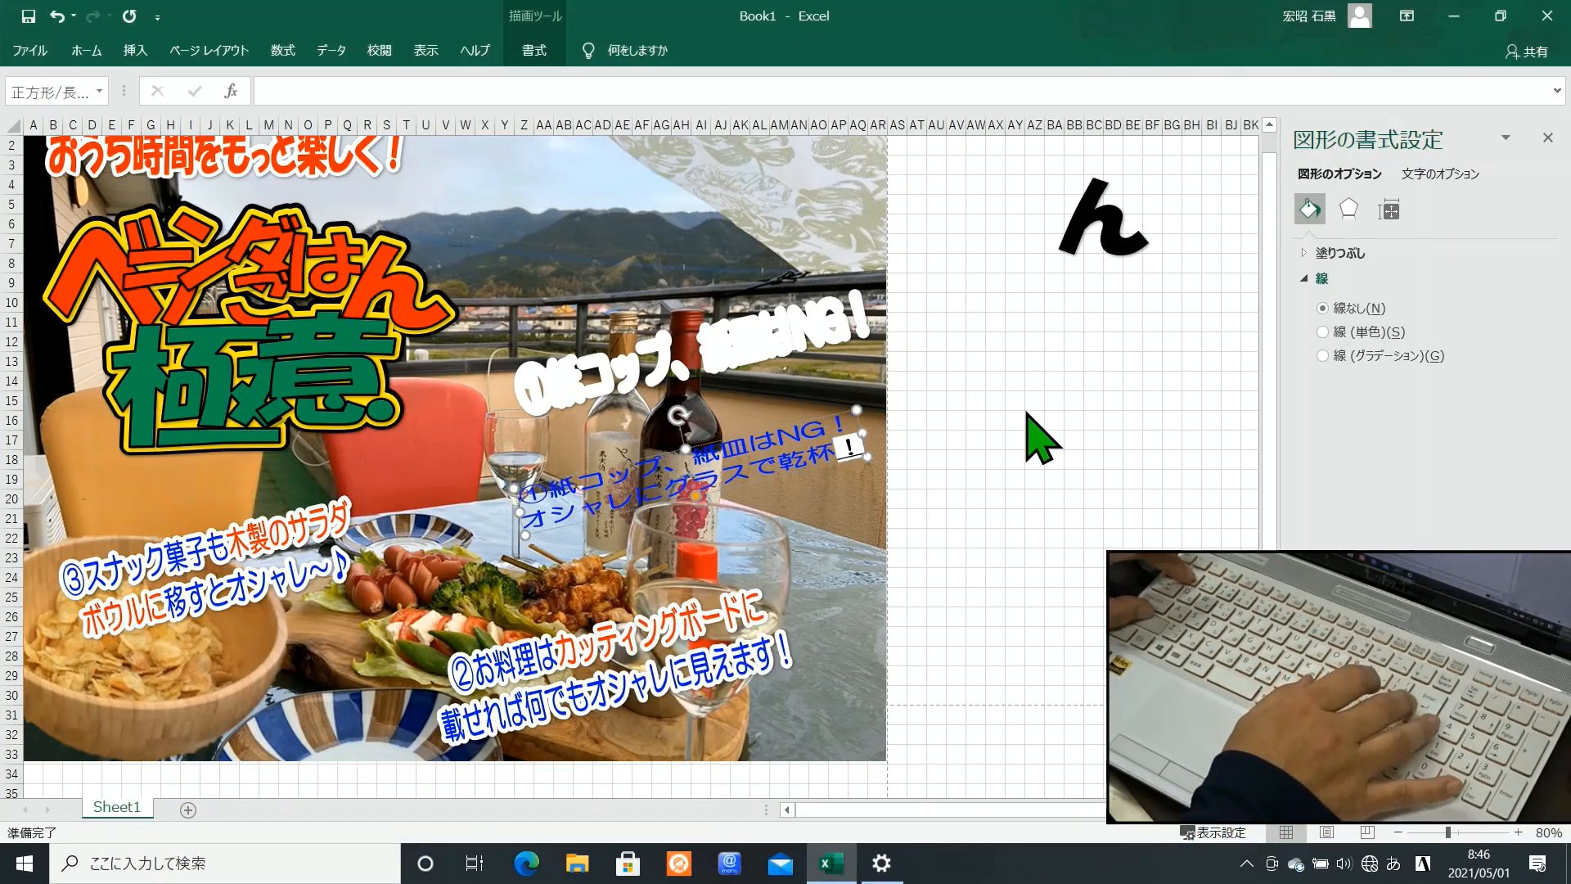
# Step: Copy the whole text of comment ①'s blue layer and replace the white layer's text with it, keeping the white formatting
pyautogui.hotkey('ctrl', 'a')
pyautogui.hotkey('ctrl', 'c')
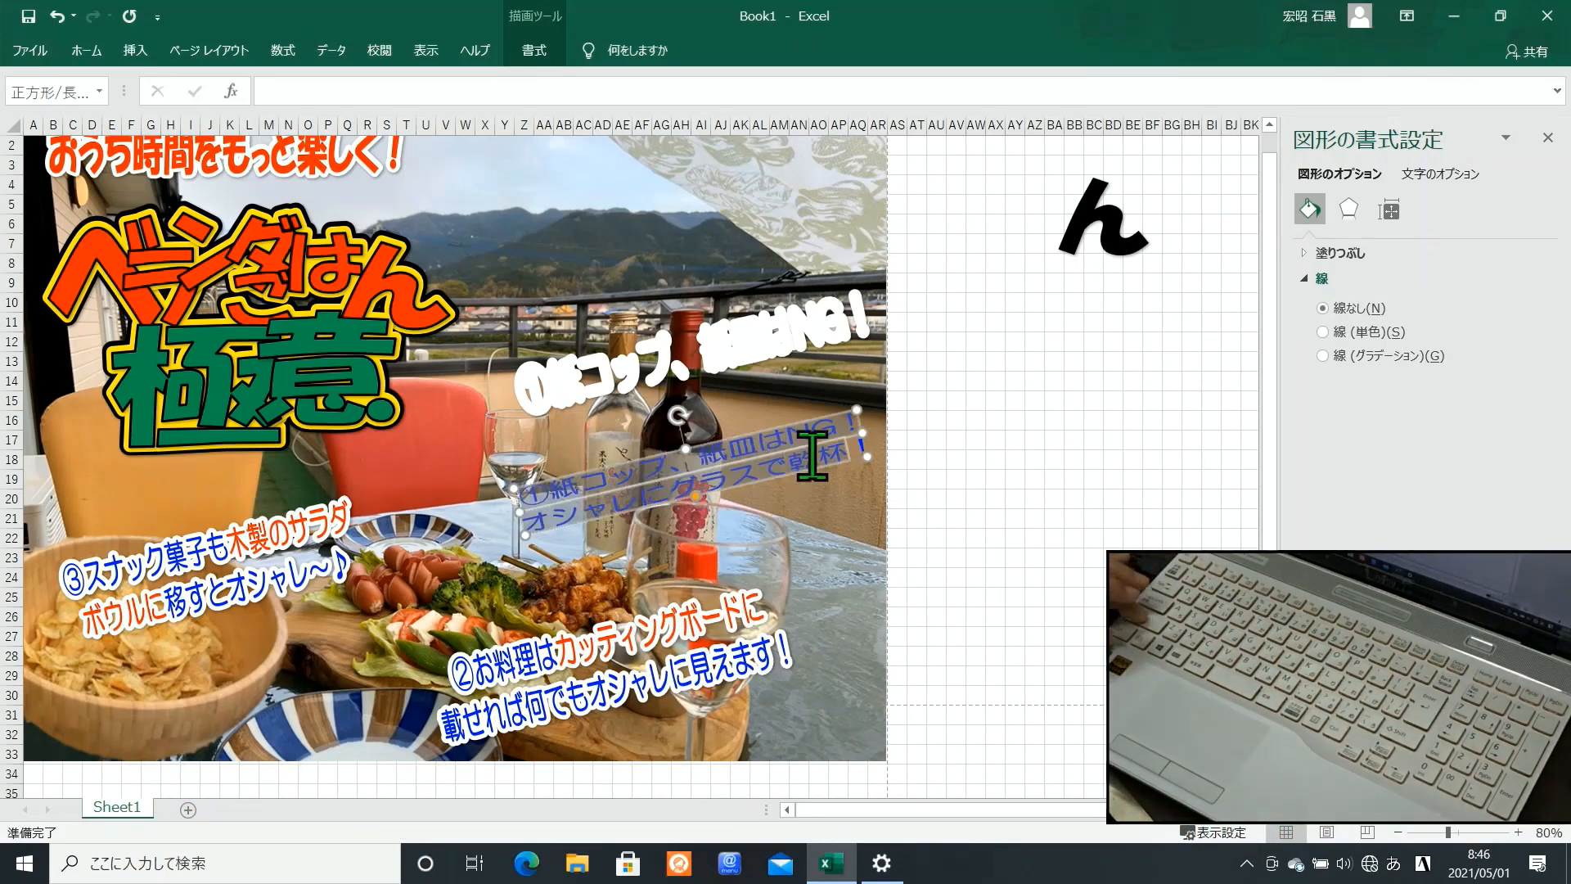
pyautogui.click(88, 51)
pyautogui.click(550, 395)
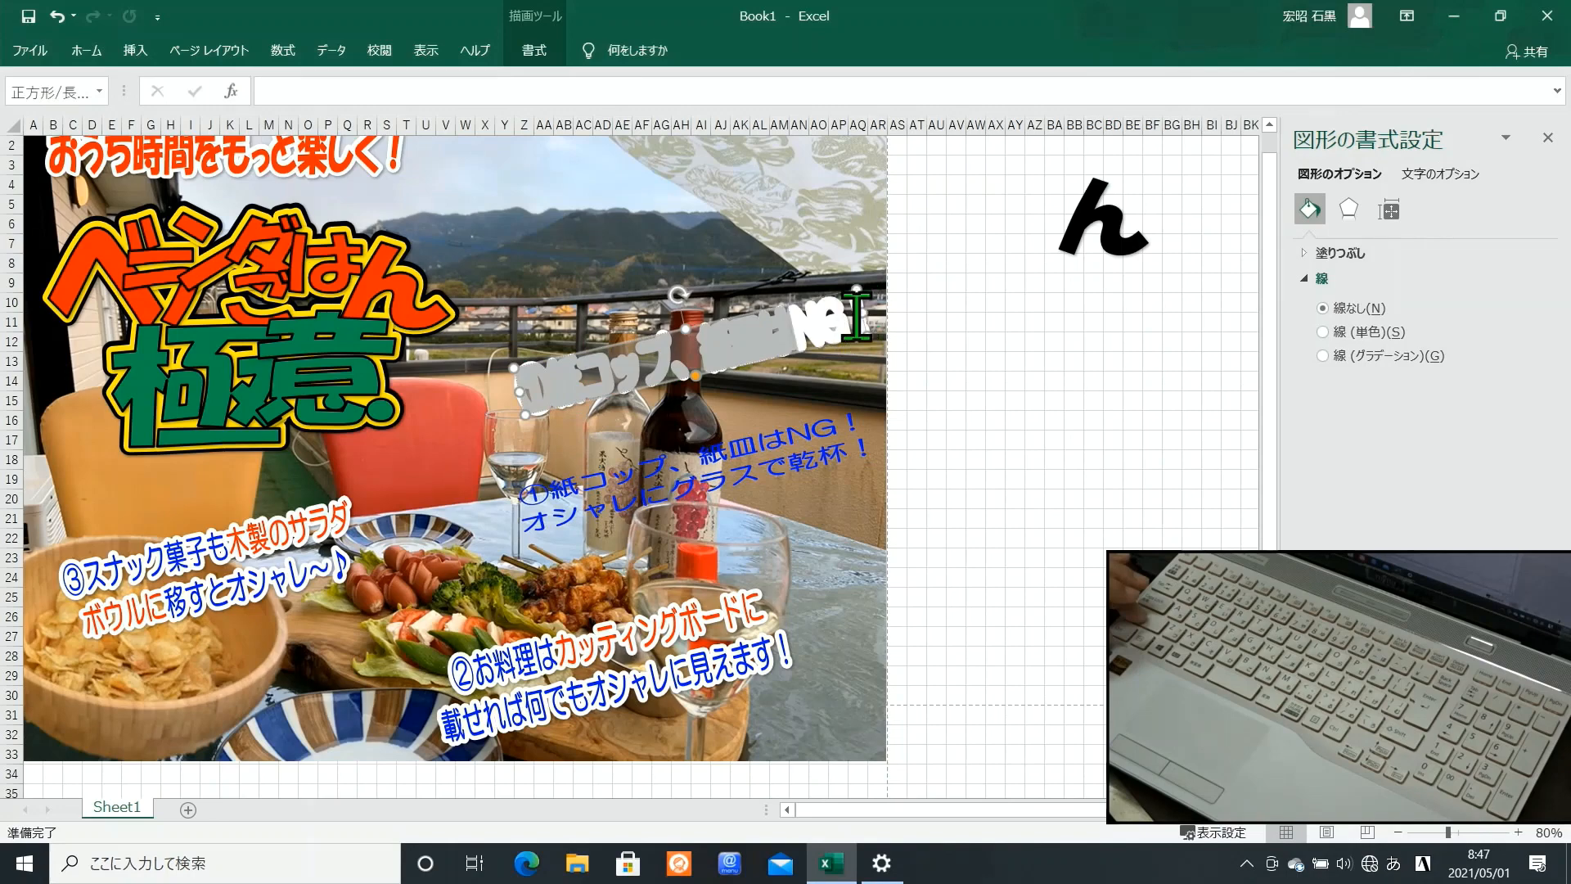
pyautogui.click(89, 59)
pyautogui.click(34, 133)
pyautogui.click(87, 182)
# Step: Move comment ①'s blue layer back over the white one and resize both layers together to be slightly narrower and taller
pyautogui.moveTo(739, 435); pyautogui.dragTo(737, 312)
pyautogui.moveTo(952, 243); pyautogui.dragTo(491, 470)
pyautogui.moveTo(872, 342); pyautogui.dragTo(849, 374)
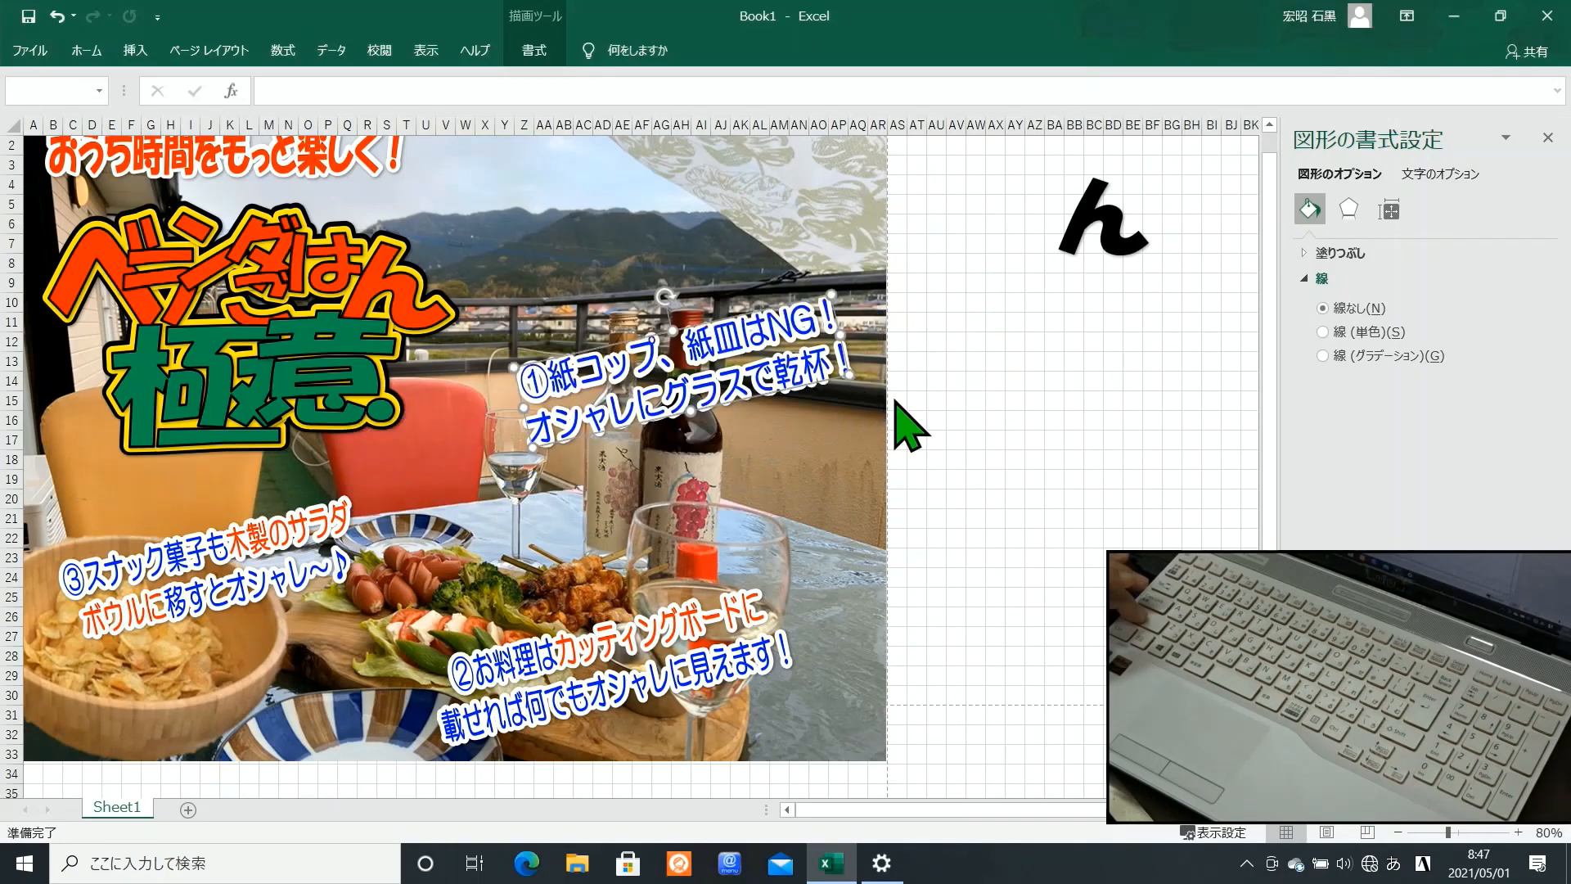
# Step: Undo the last adjustment, reselect both layers of comment ① and move them down over the wine bottles
pyautogui.hotkey('ctrl', 'z')
pyautogui.moveTo(928, 242); pyautogui.dragTo(433, 511)
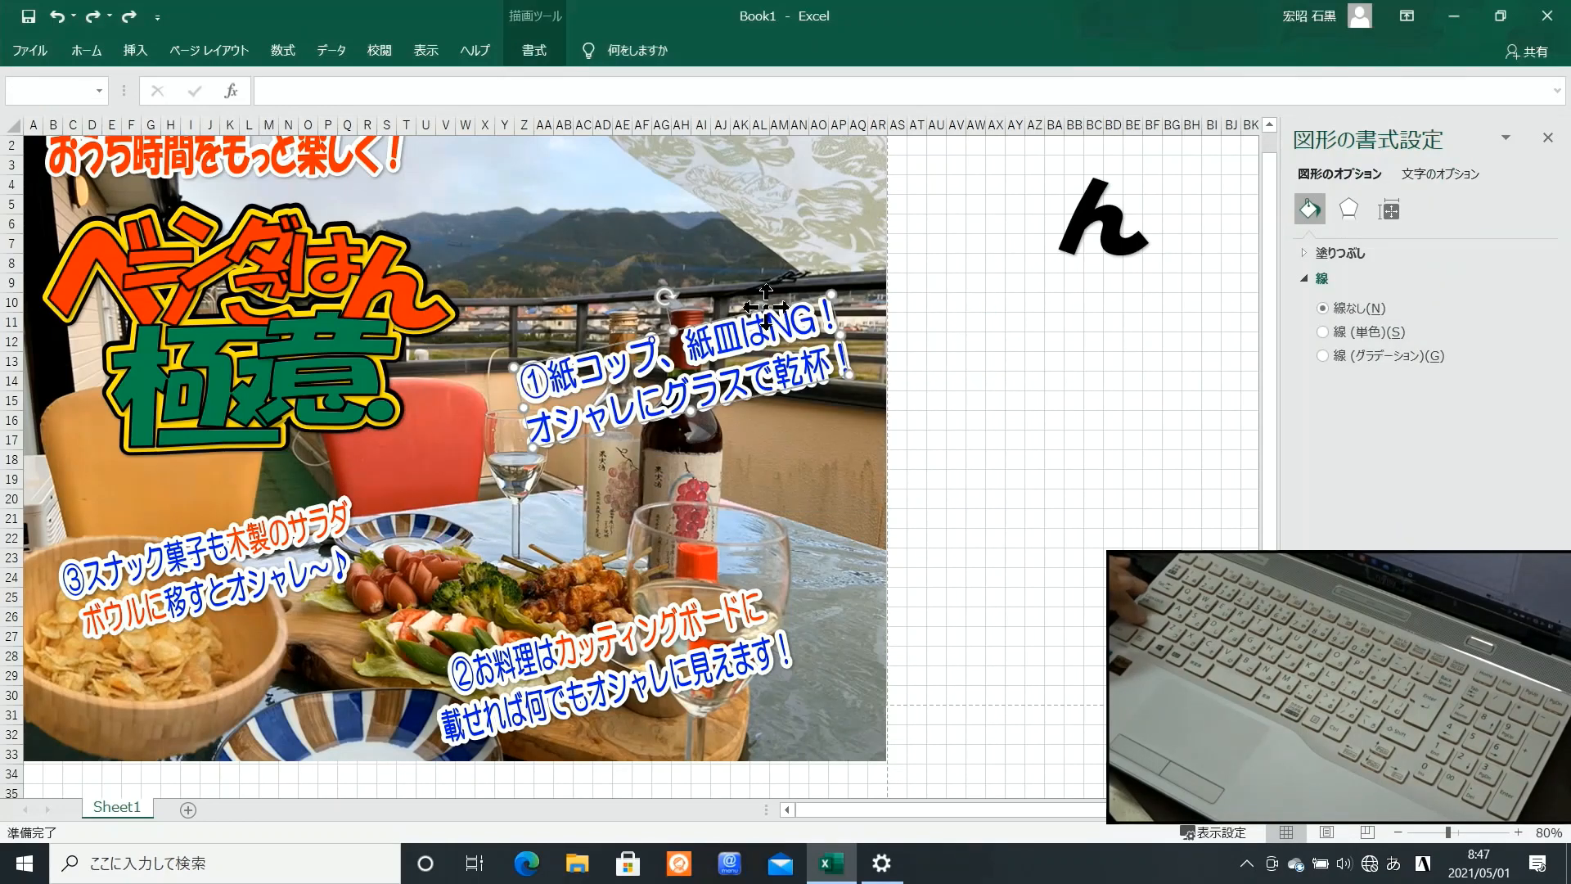
pyautogui.moveTo(766, 307); pyautogui.dragTo(767, 375)
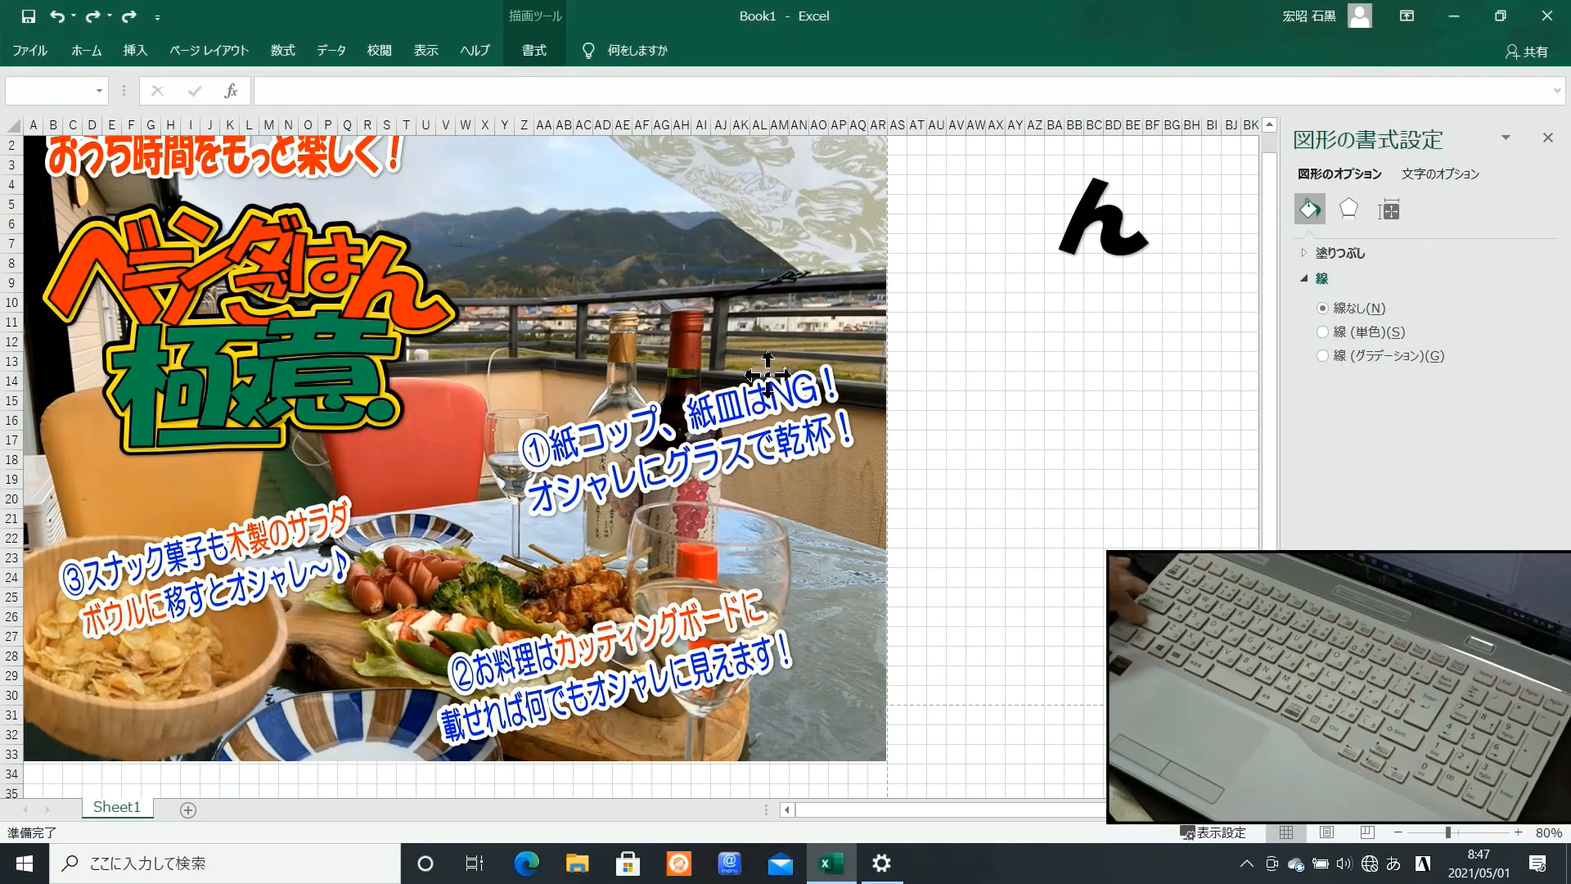
pyautogui.click(903, 397)
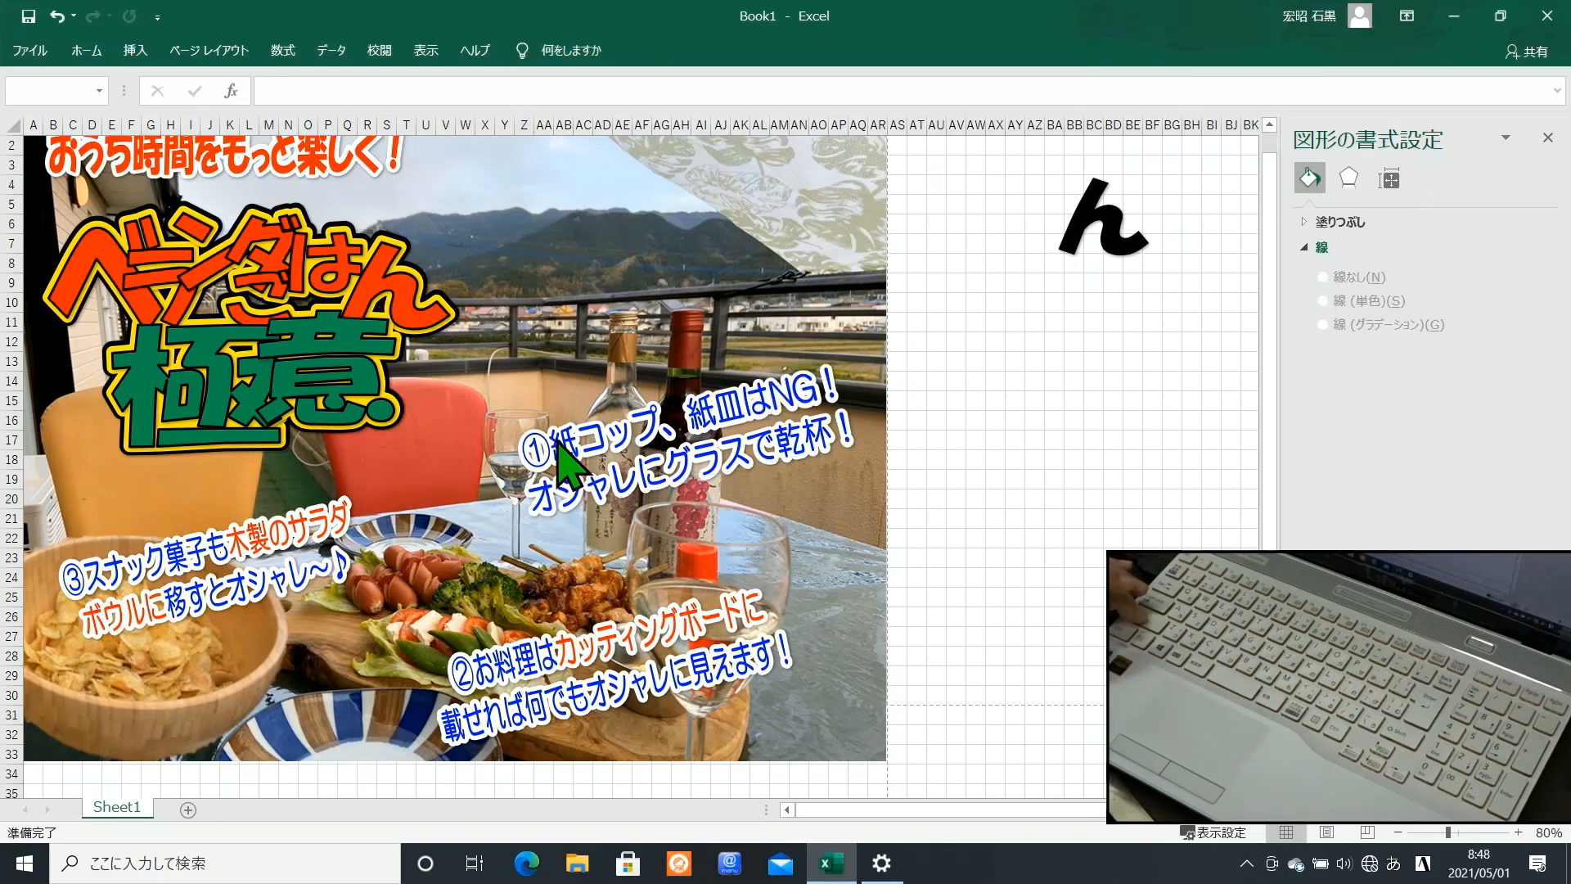
# Step: Recolor the phrase 紙コップ、紙皿はNG！ in comment ① to orange-red
pyautogui.click(819, 417)
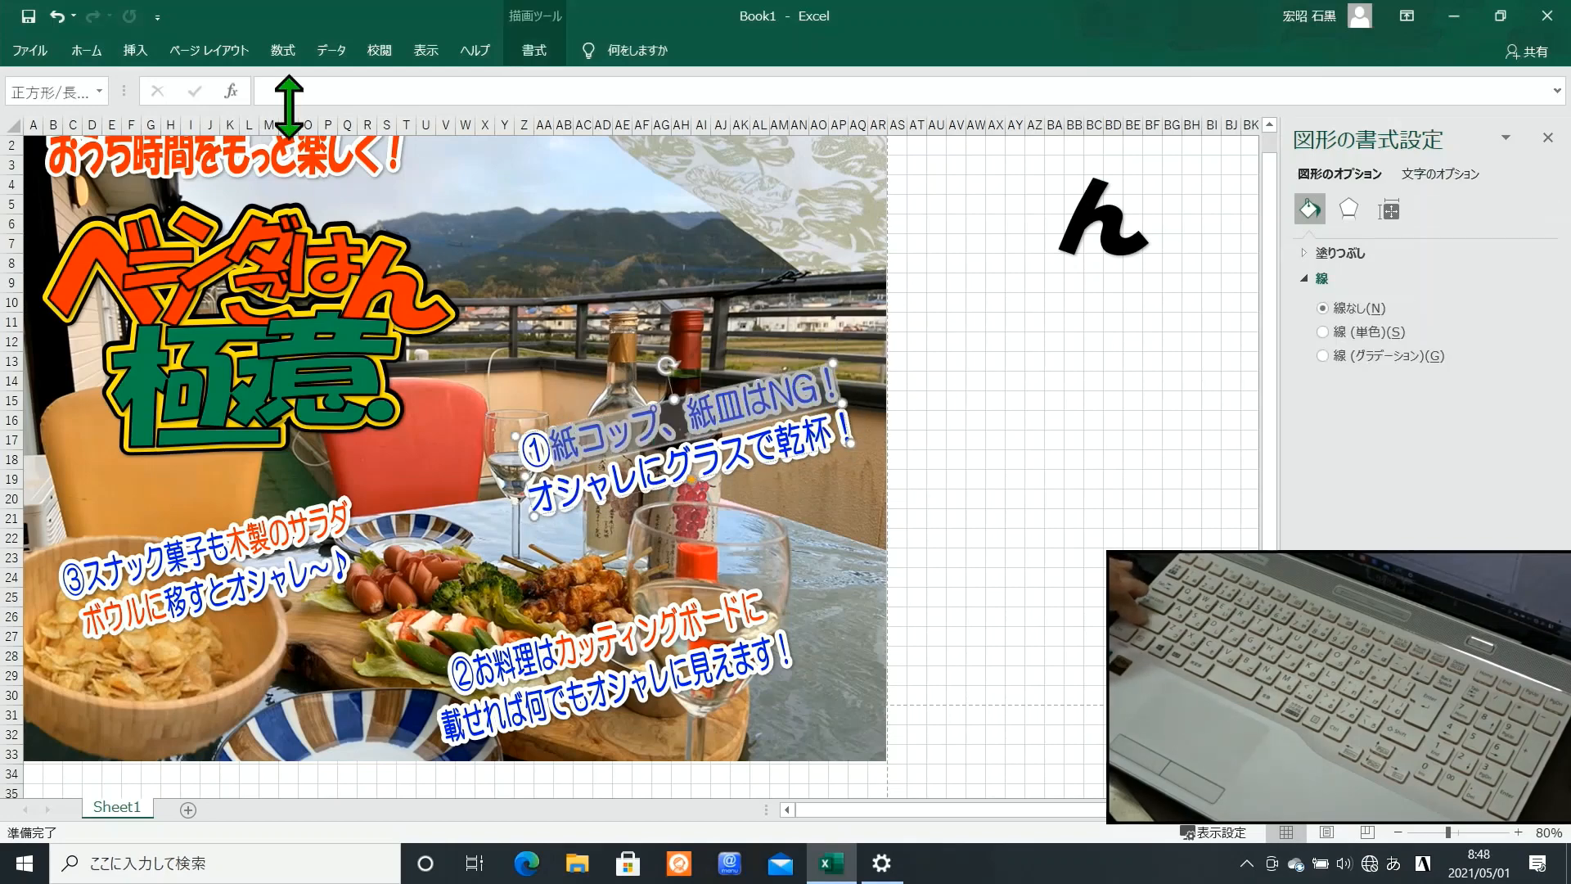
pyautogui.click(77, 51)
pyautogui.click(999, 418)
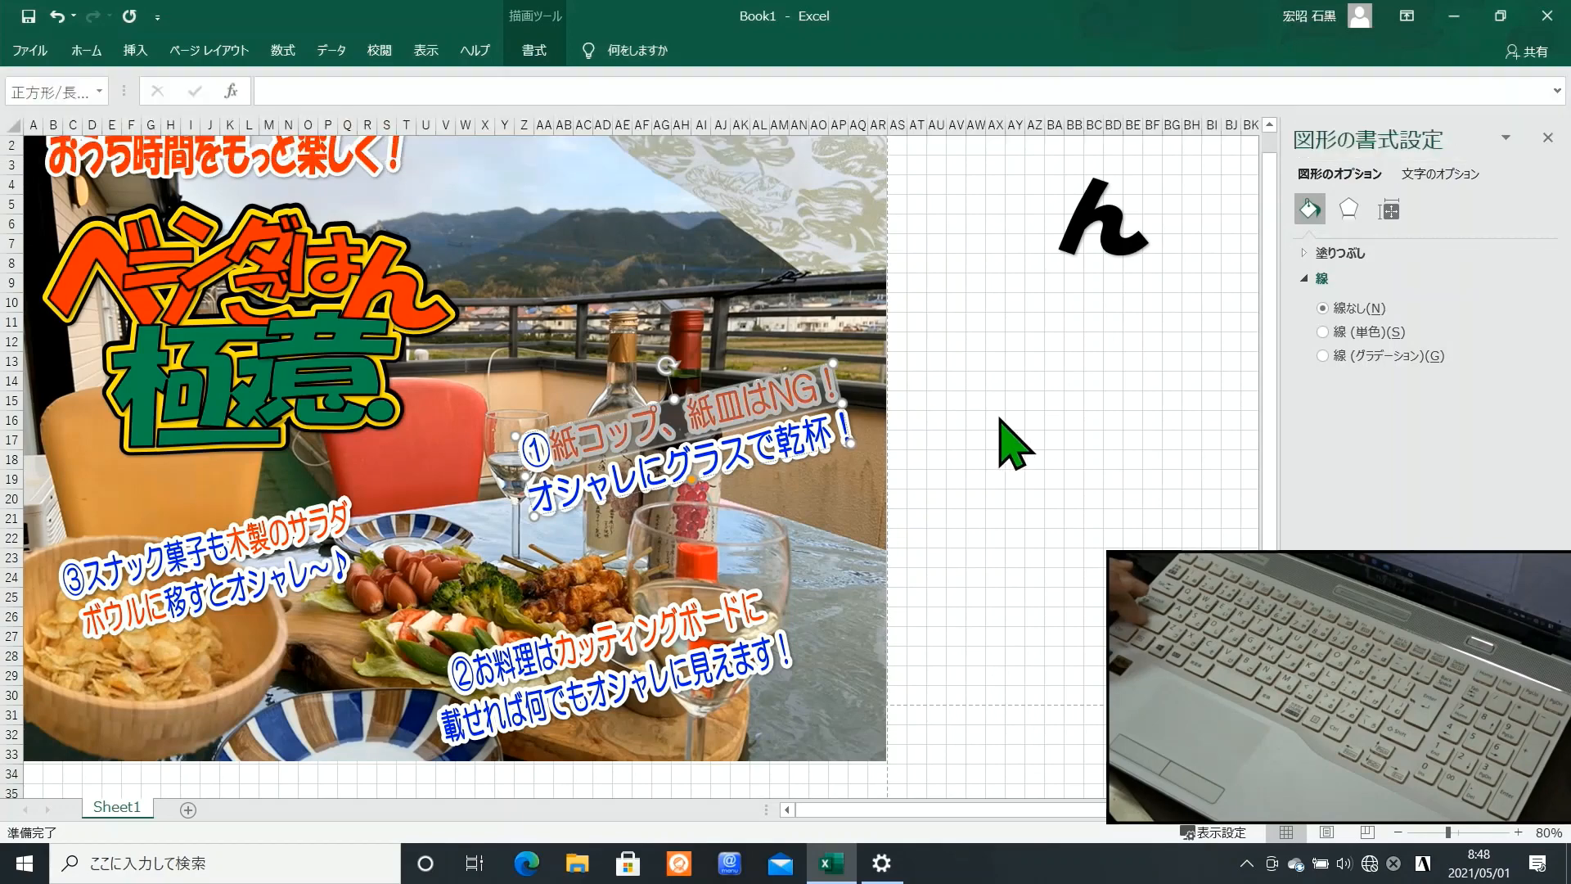
# Step: Select all layers of the three numbered comments and left-align their text so the line starts match
pyautogui.moveTo(933, 327); pyautogui.dragTo(24, 741)
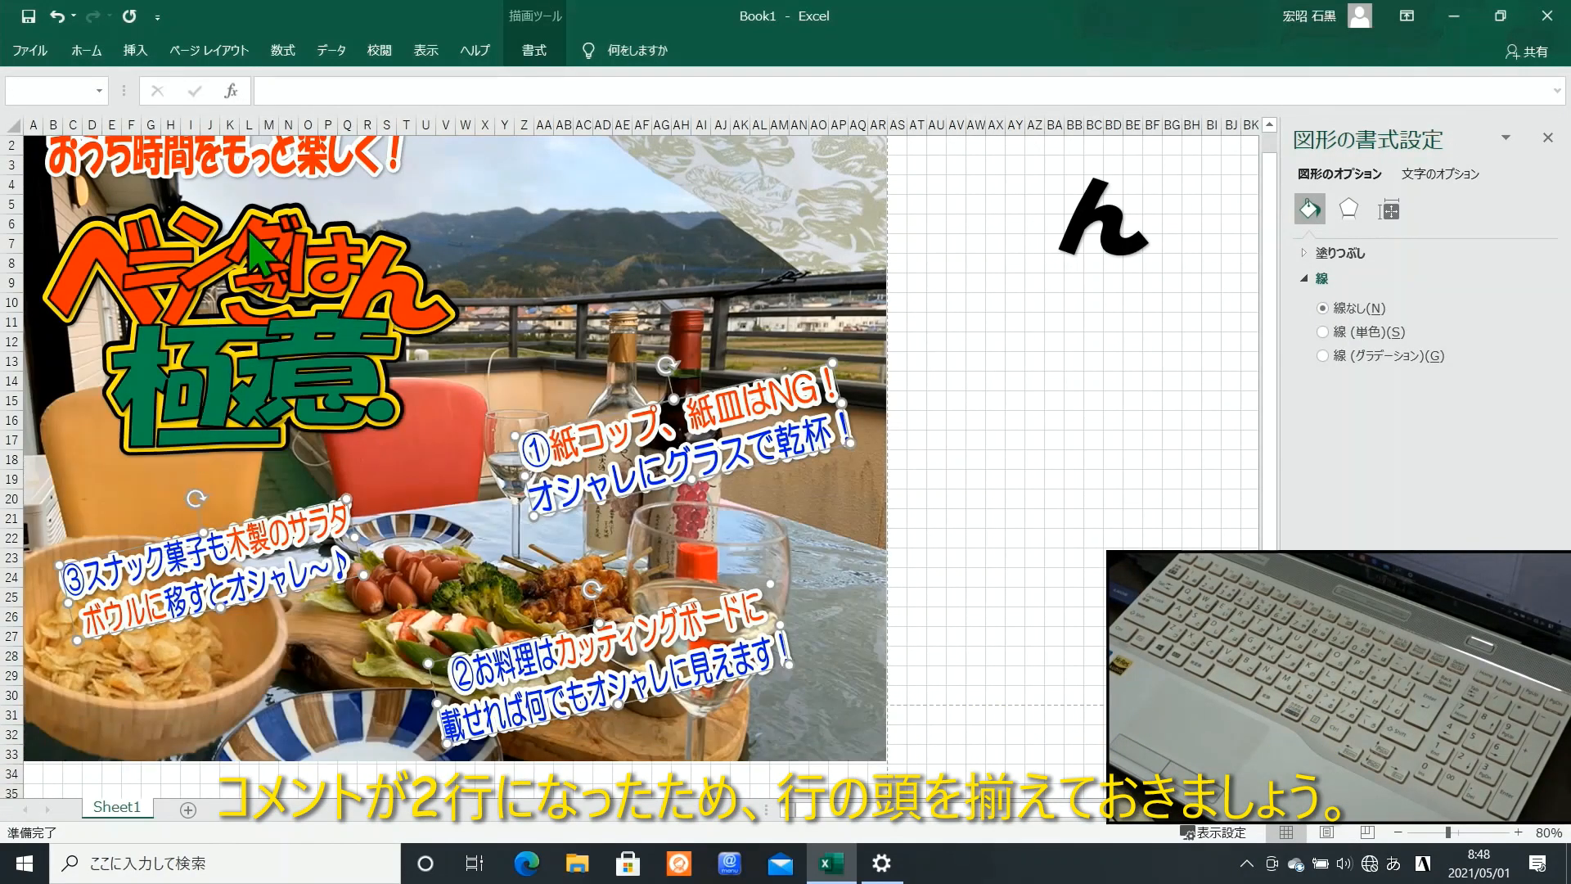
pyautogui.click(85, 50)
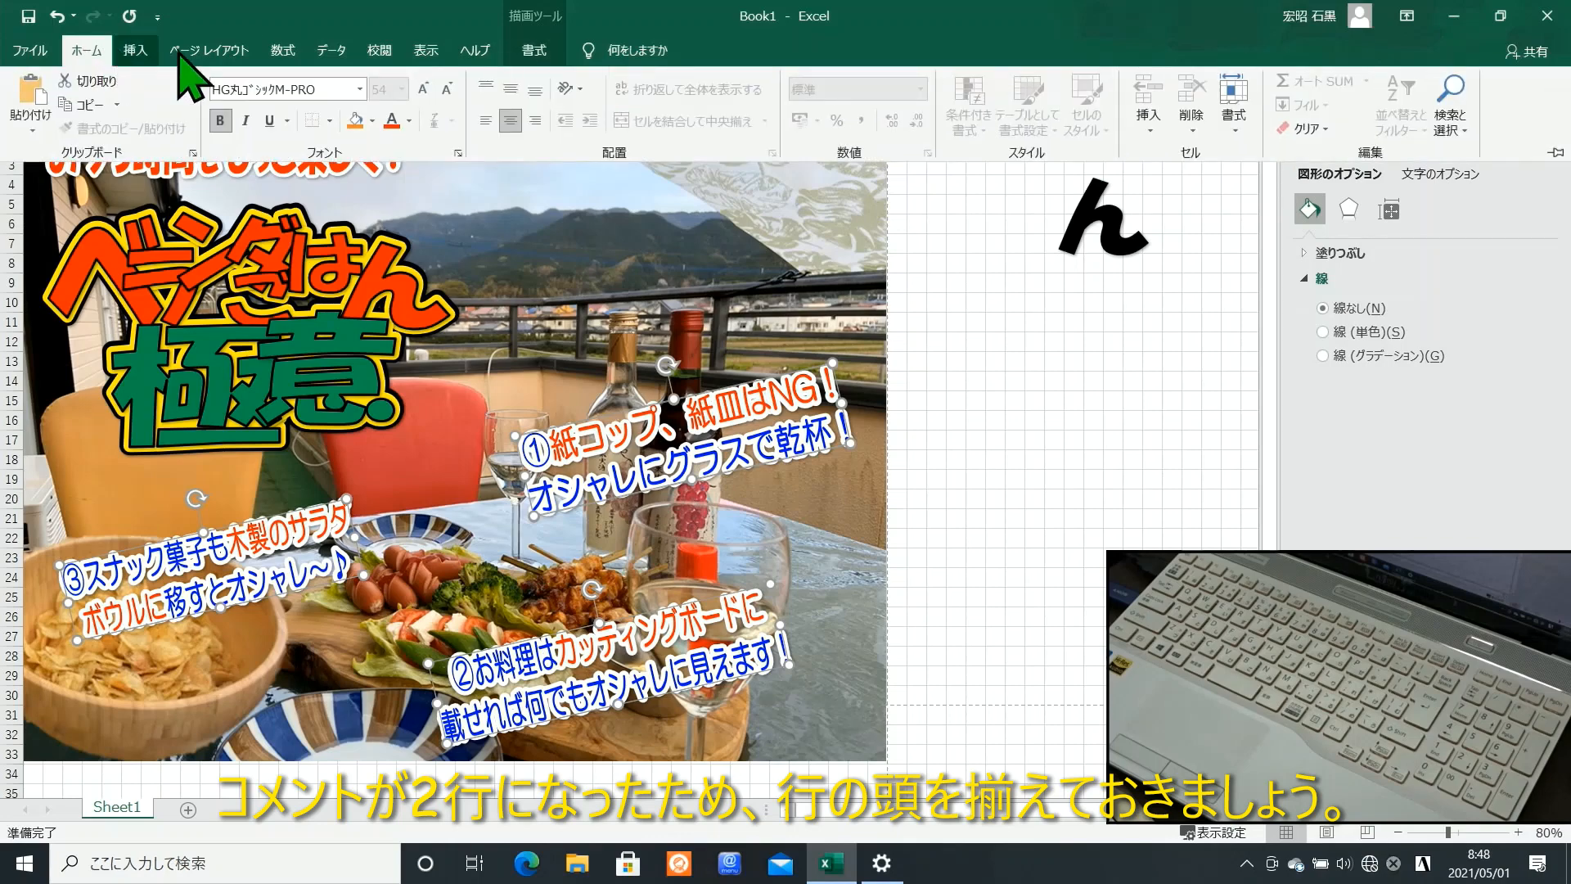
pyautogui.click(485, 120)
pyautogui.click(992, 370)
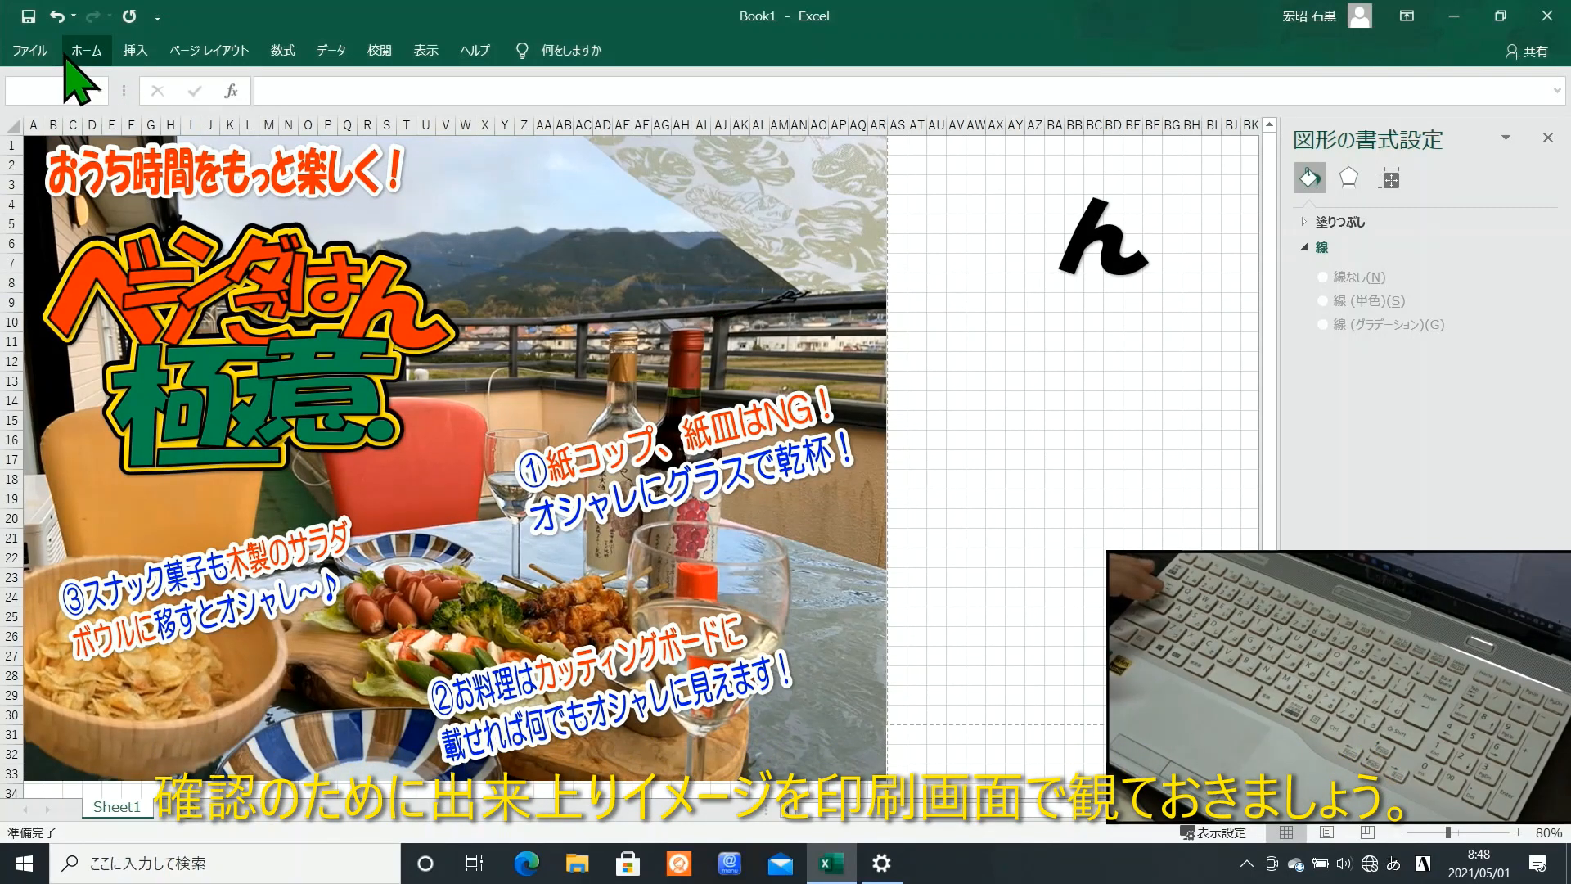
# Step: Check the finished POP in the print preview and return to the worksheet
pyautogui.click(31, 54)
pyautogui.click(33, 423)
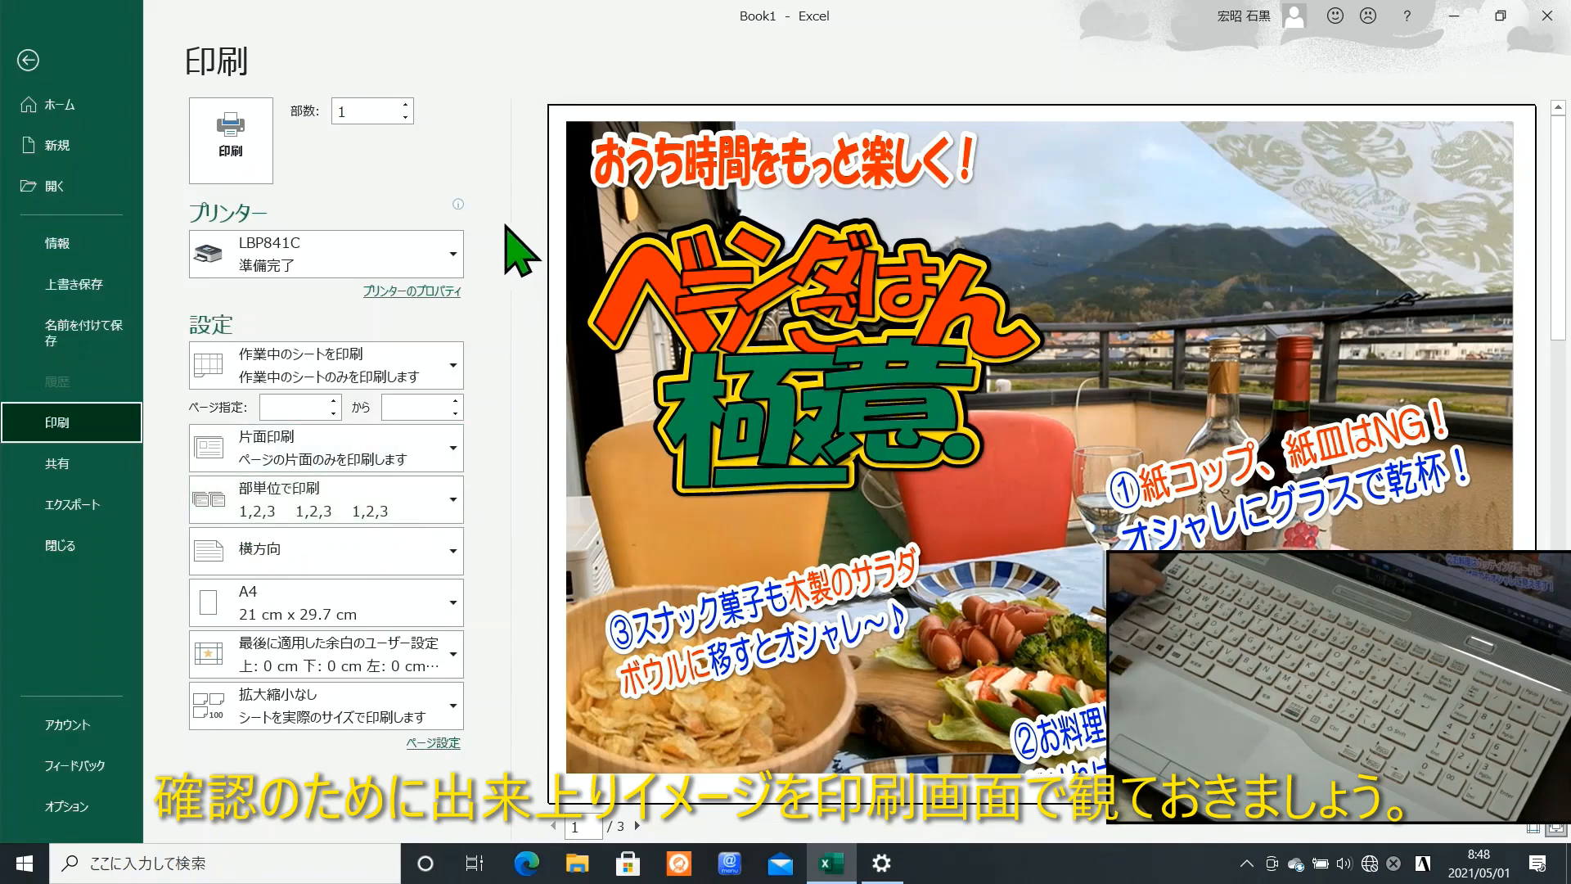
pyautogui.click(28, 61)
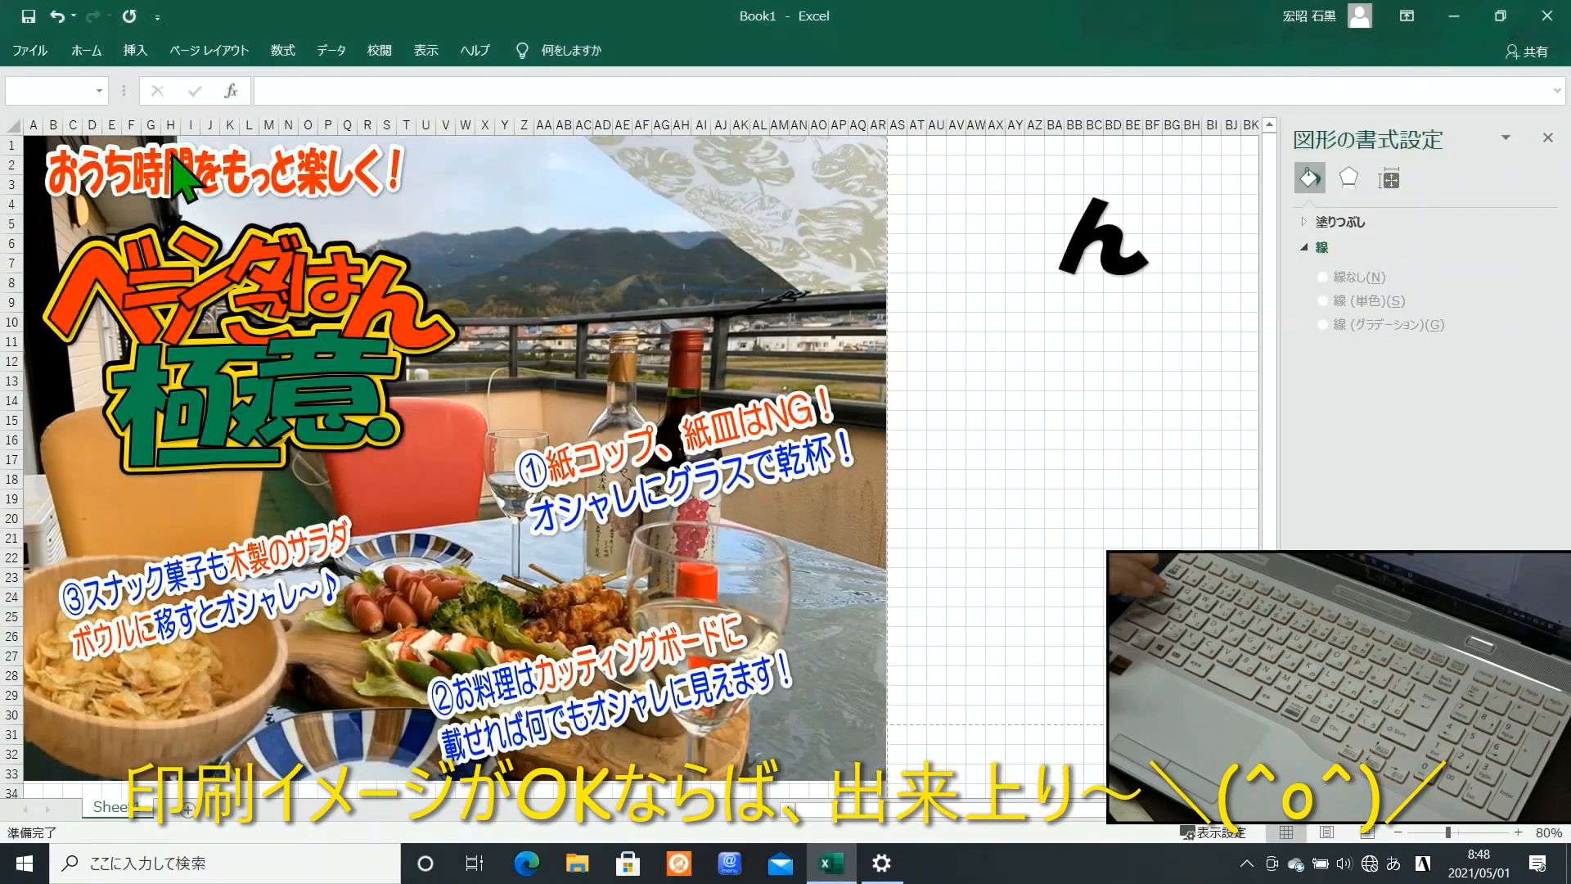